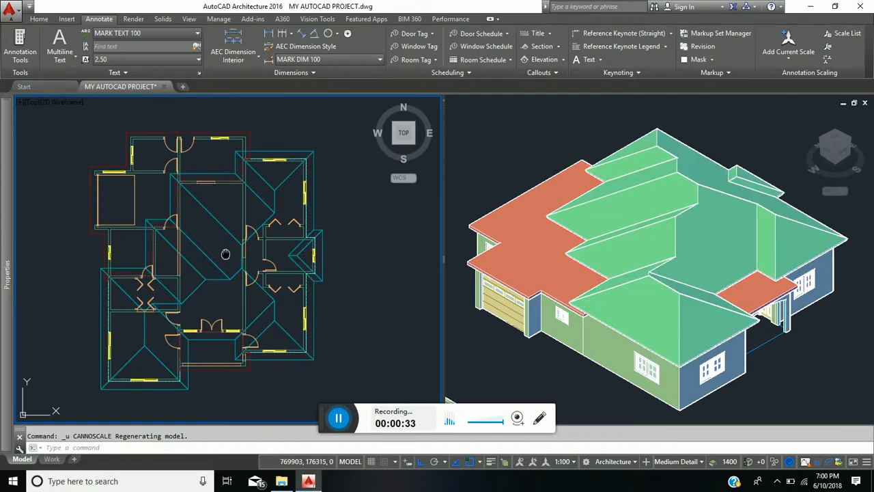
- Turn off the A-Roof and A-Roof-Slab layers to hide the house's roofs in both views
middle_drag(220, 252, 244, 277)
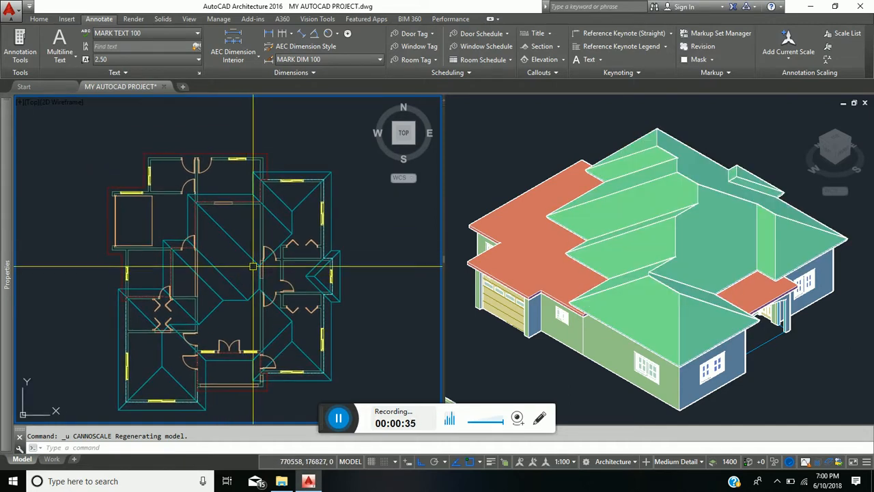
click(251, 260)
key(Escape)
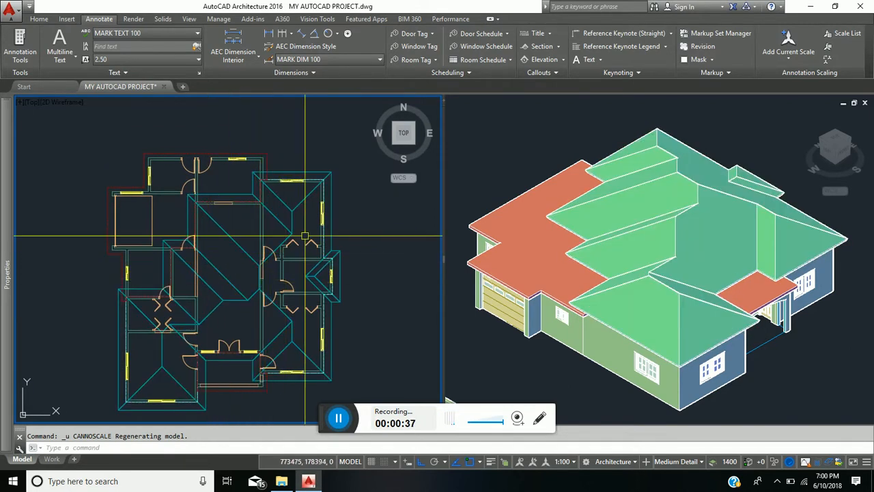
click(39, 18)
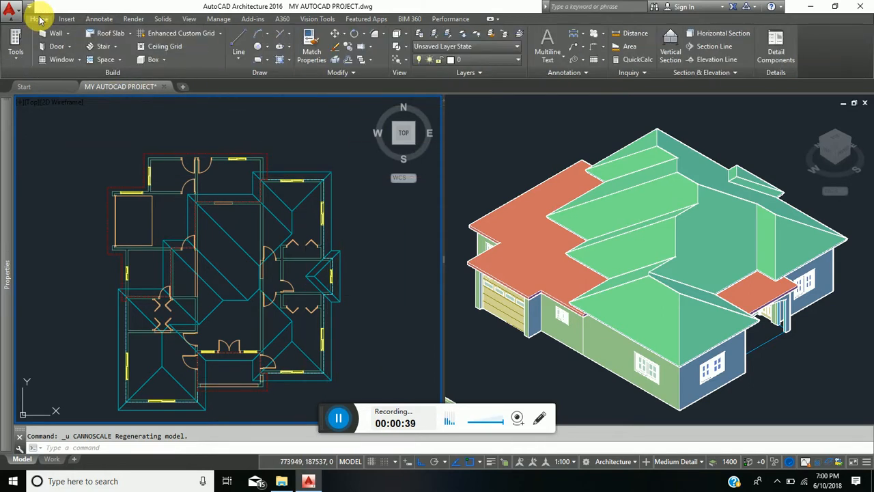
click(516, 60)
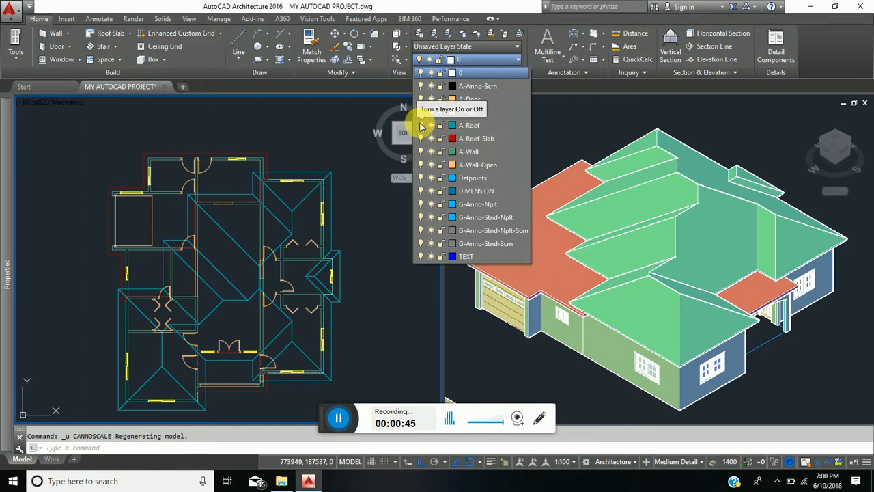
click(420, 126)
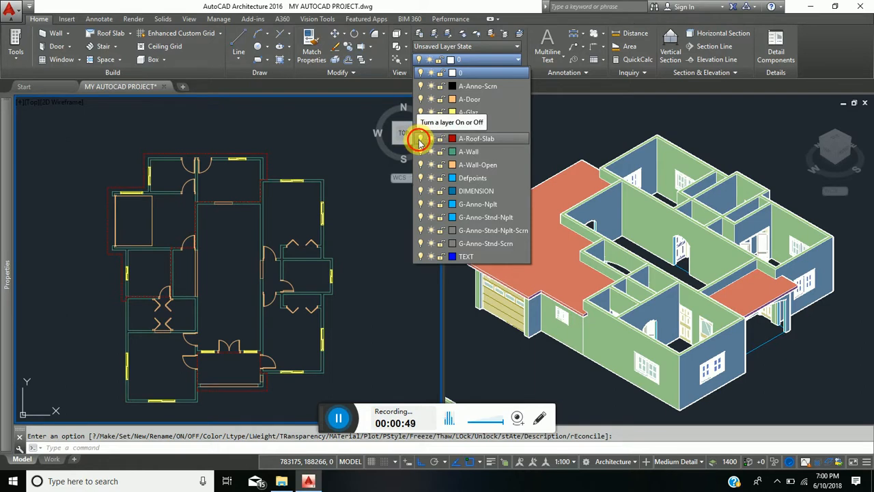
click(420, 140)
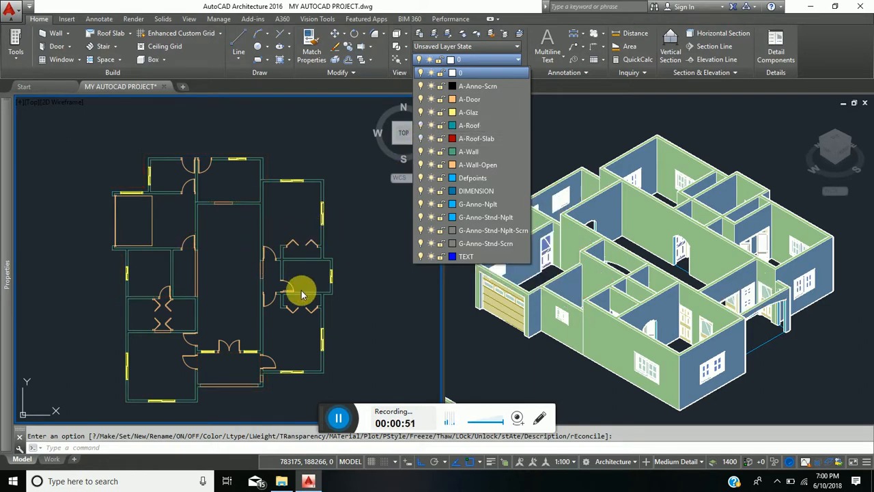
click(319, 271)
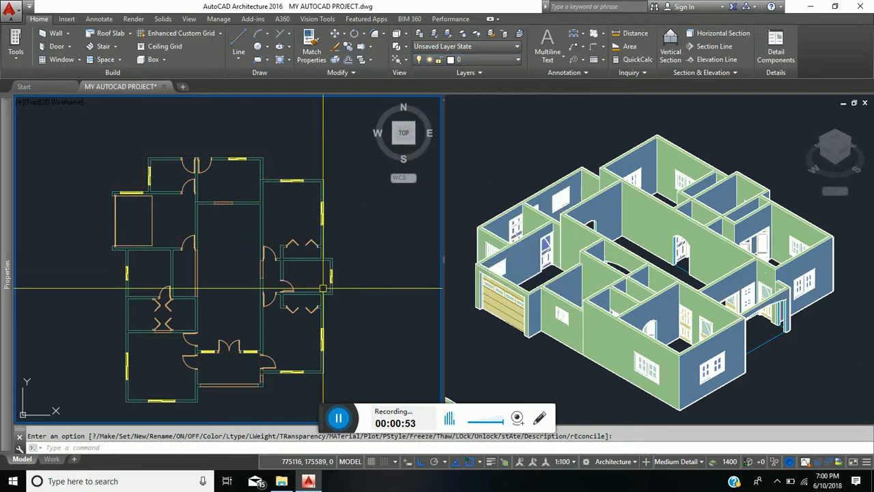
- Examine the small bathroom on the east side of the house in the plan view and from above in 3D
scroll(321, 278, up, 5)
middle_drag(322, 282, 290, 270)
scroll(290, 269, up, 2)
middle_drag(266, 242, 265, 247)
click(562, 152)
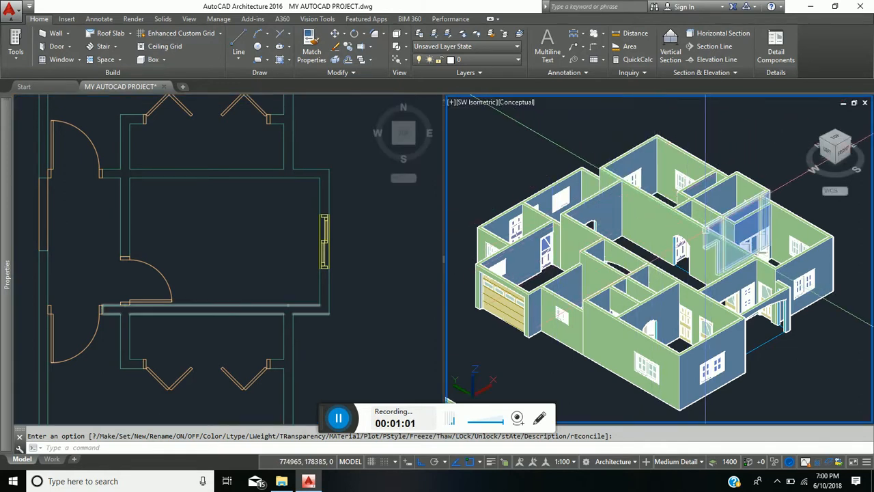
shift+middle_drag(699, 230, 681, 293)
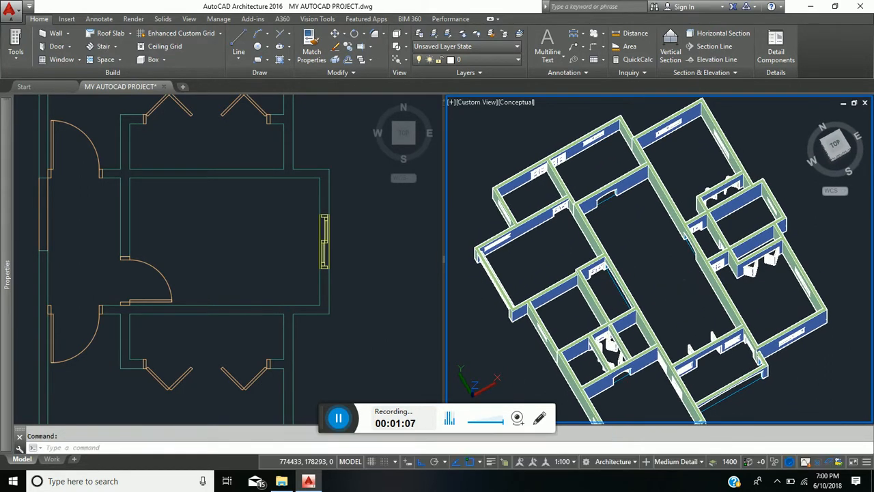
click(197, 235)
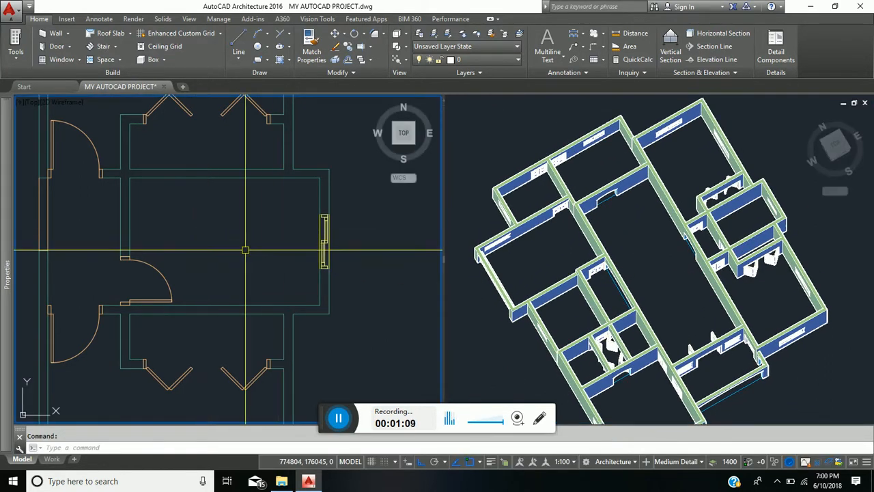
click(671, 258)
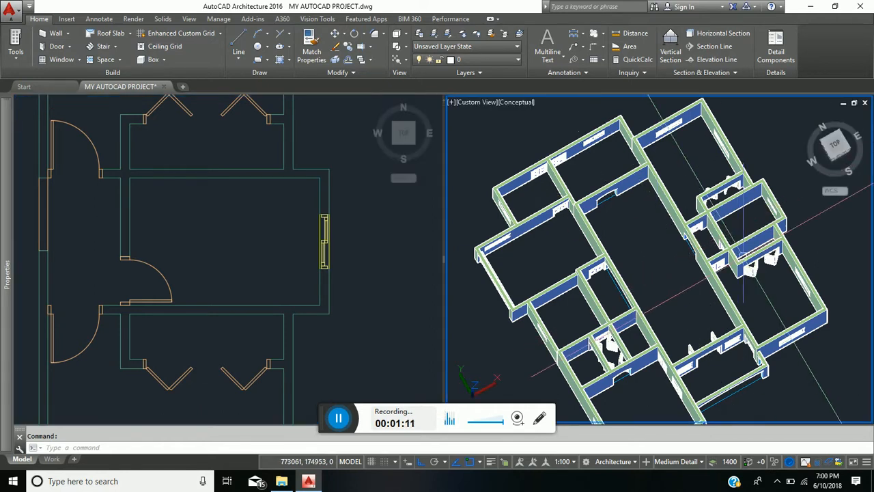
scroll(690, 254, up, 3)
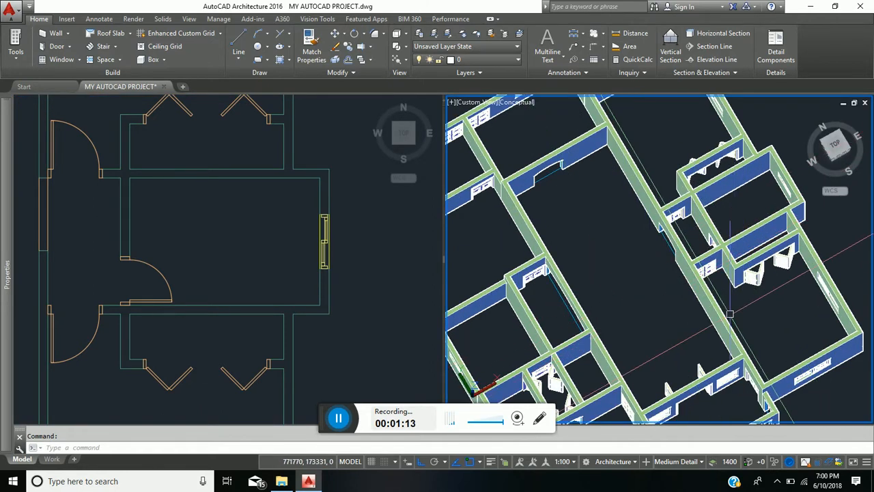
shift+middle_drag(726, 306, 747, 302)
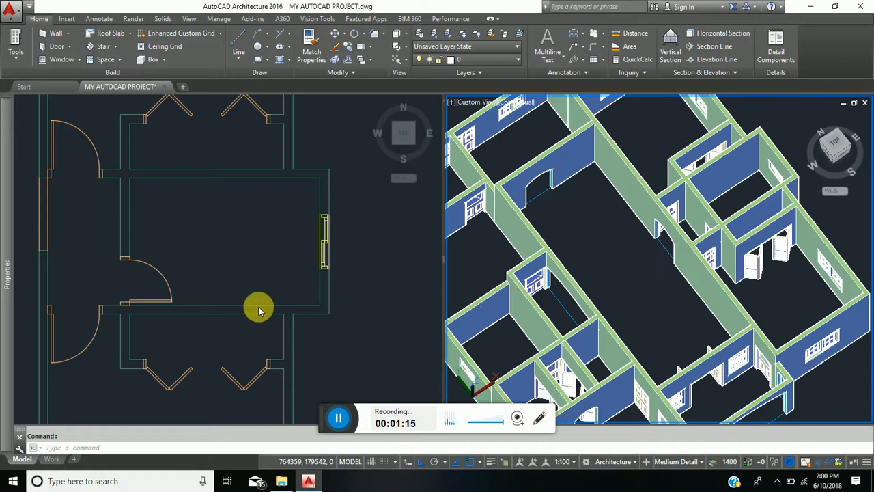
click(243, 270)
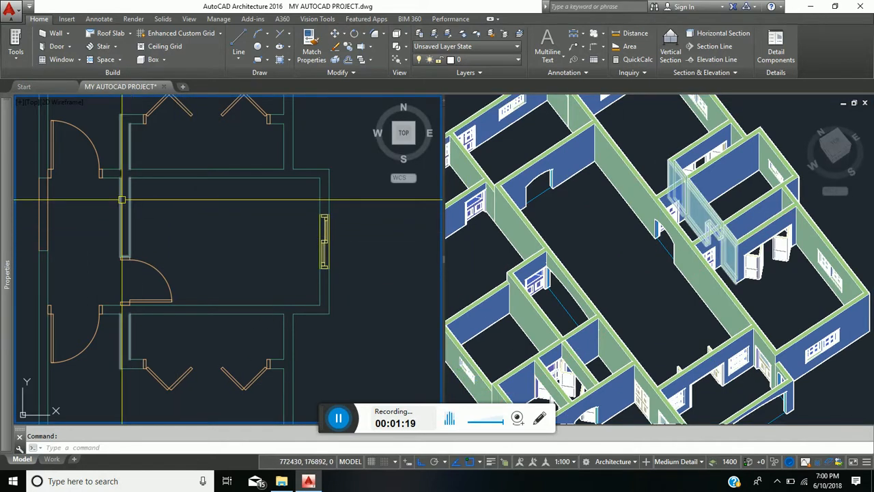
- Open the Content Browser and go to the Bath category under Bathroom in the Design Tool Catalog - Metric
click(66, 20)
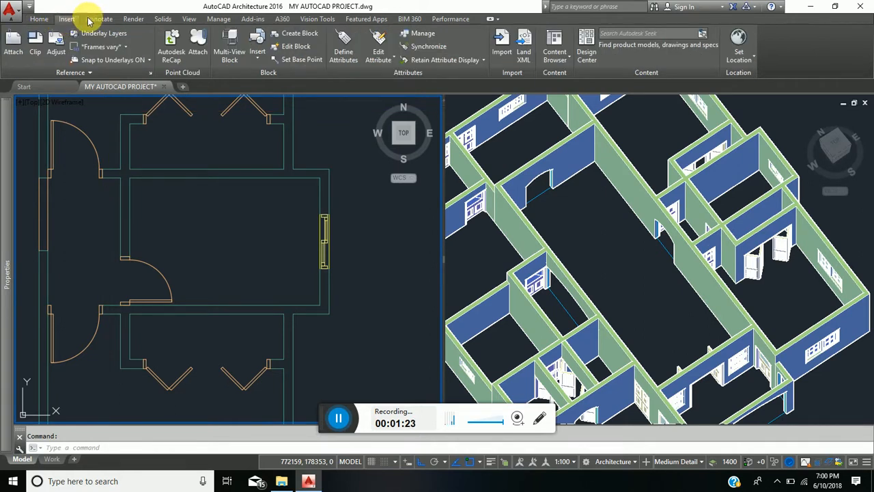
click(571, 63)
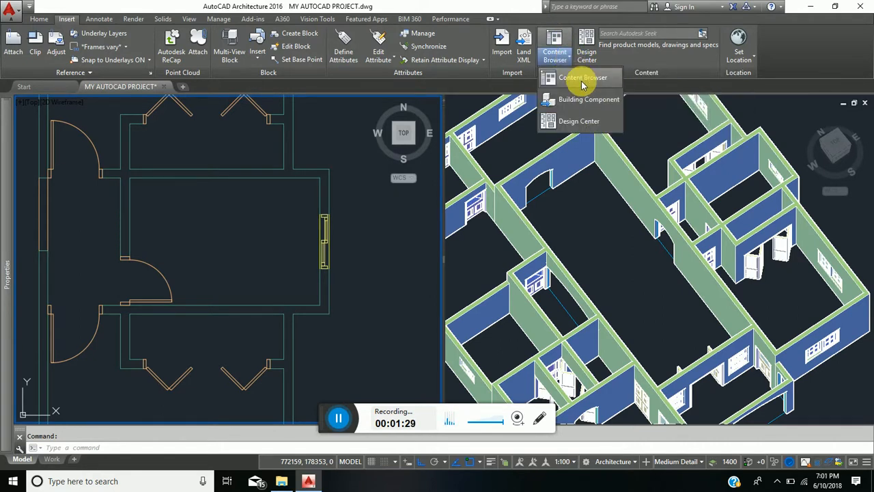
click(582, 79)
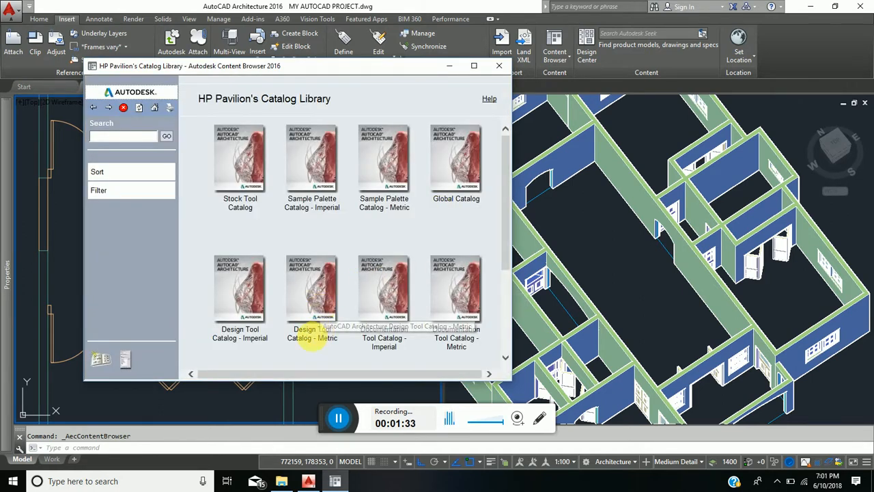
click(313, 301)
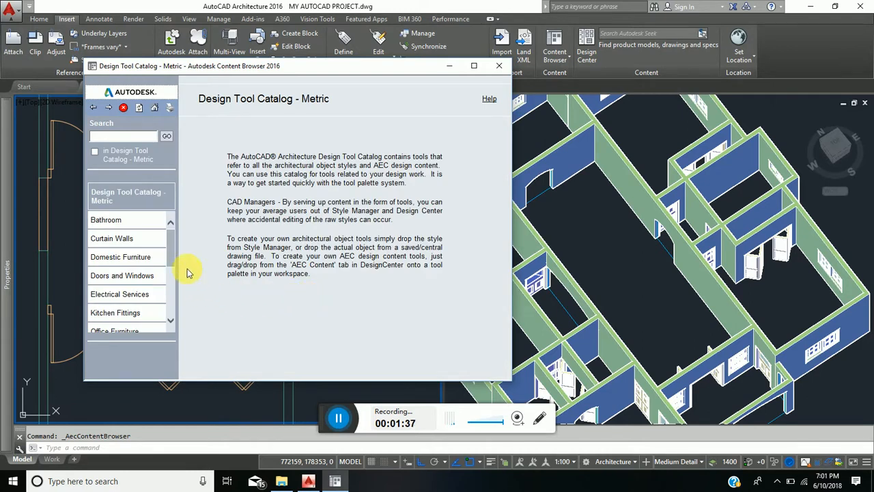
click(109, 220)
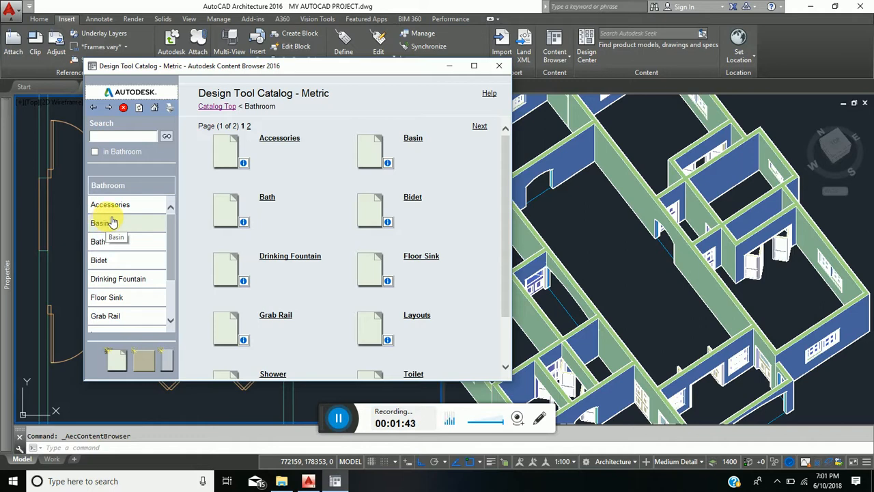
click(219, 212)
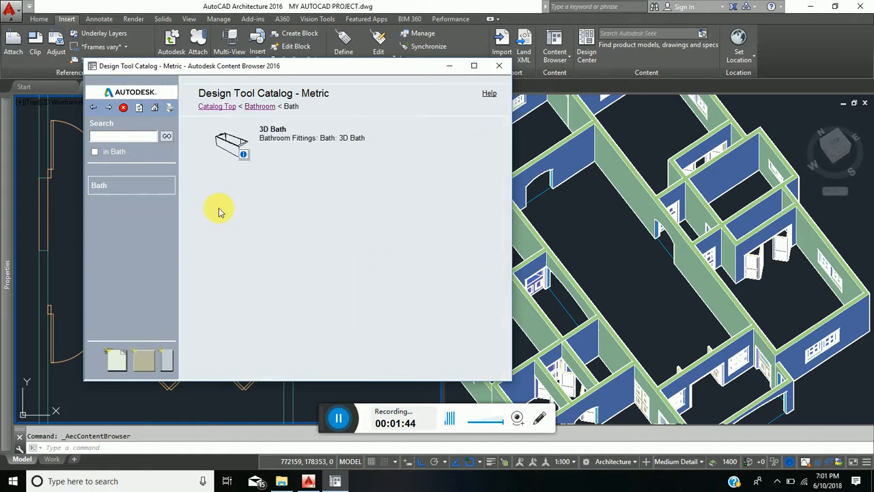
- Insert one 3D Bath from the catalog in the middle of the east bathroom in the plan view
drag(300, 68, 612, 97)
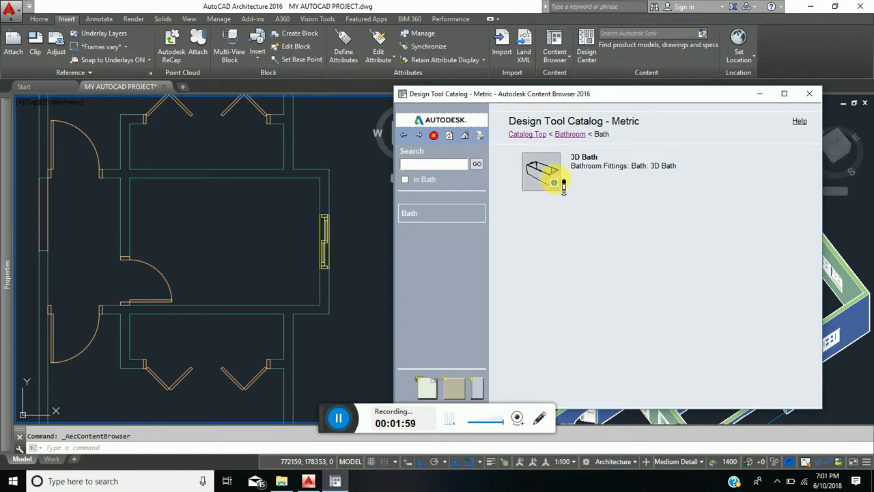
drag(411, 271, 228, 243)
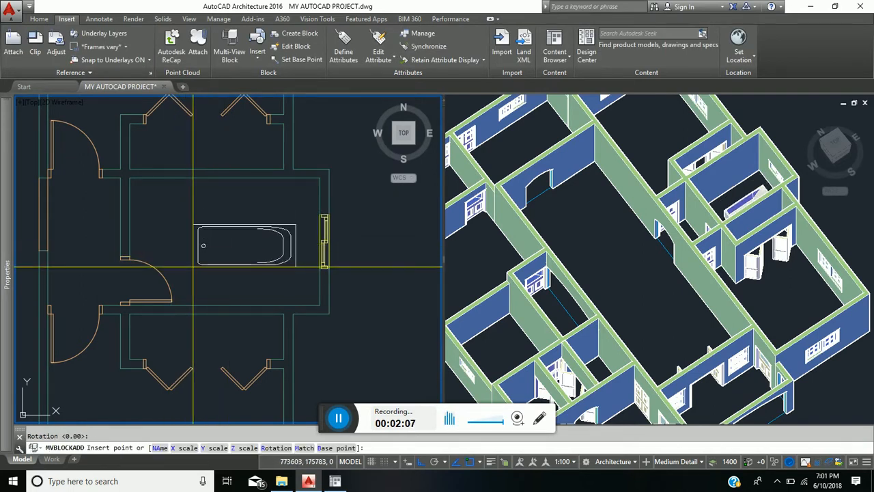
click(190, 259)
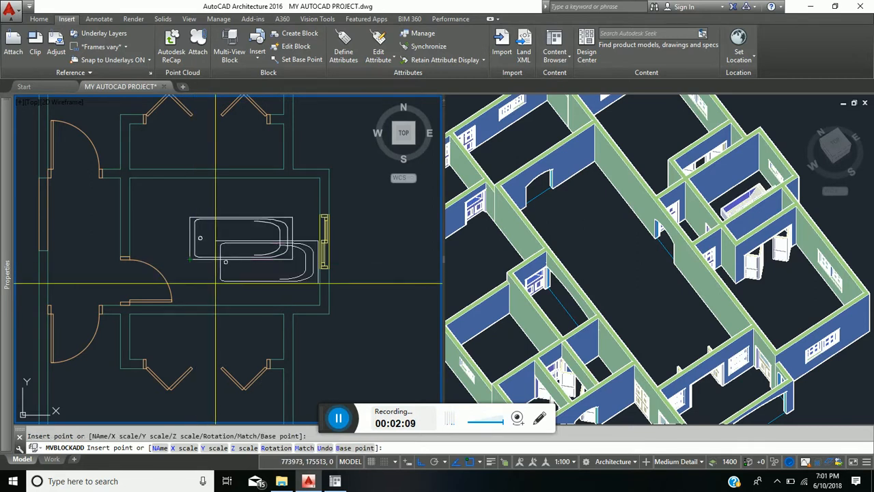
key(Escape)
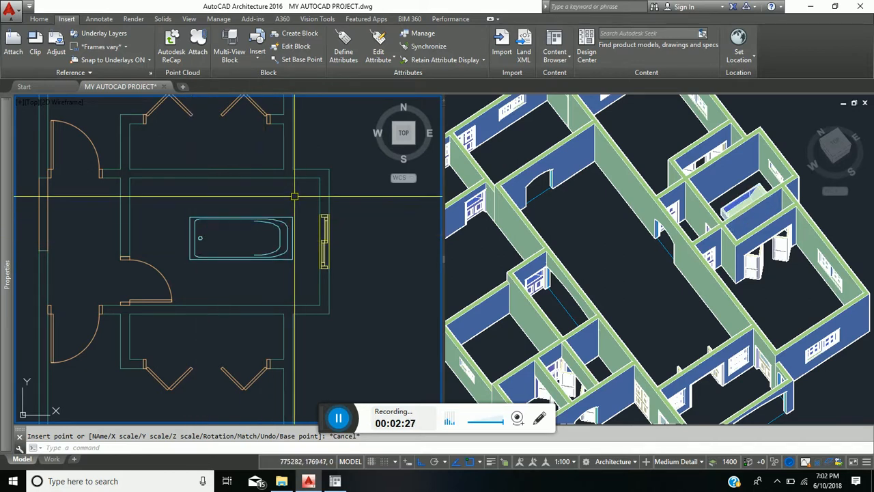
- Rotate the bathtub 270° about its centre so its drain end faces north
click(39, 18)
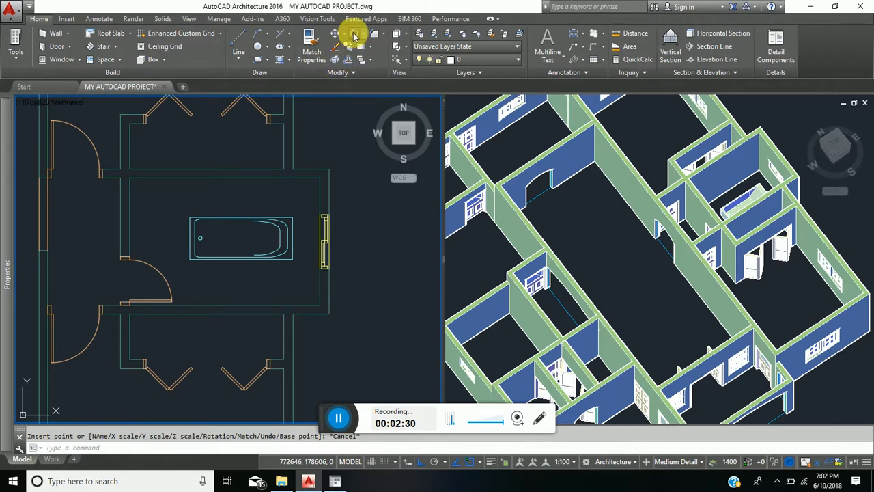
click(355, 35)
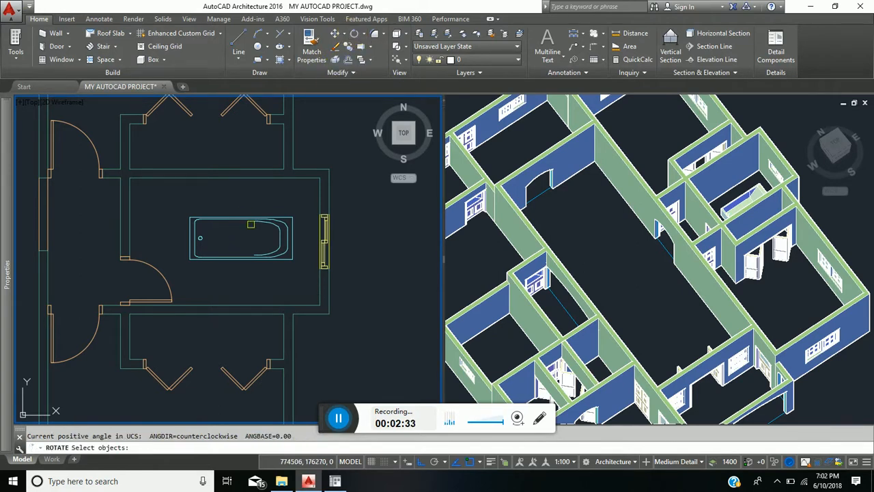
click(245, 218)
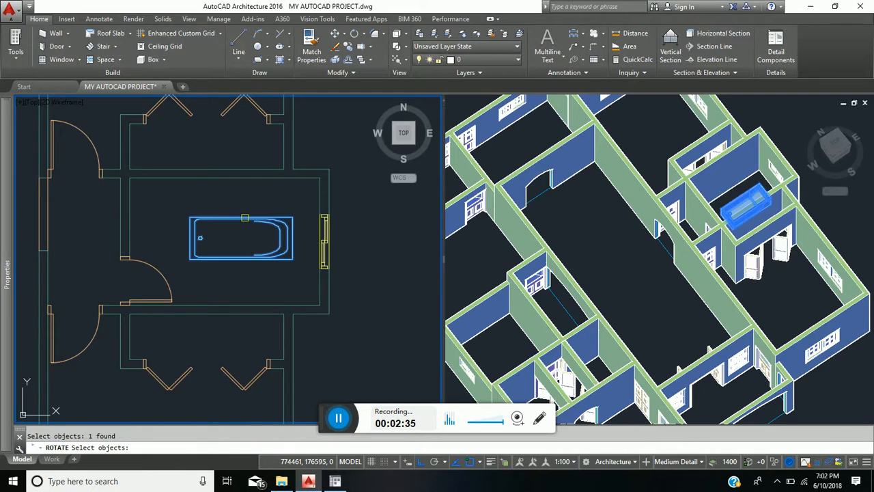
key(Return)
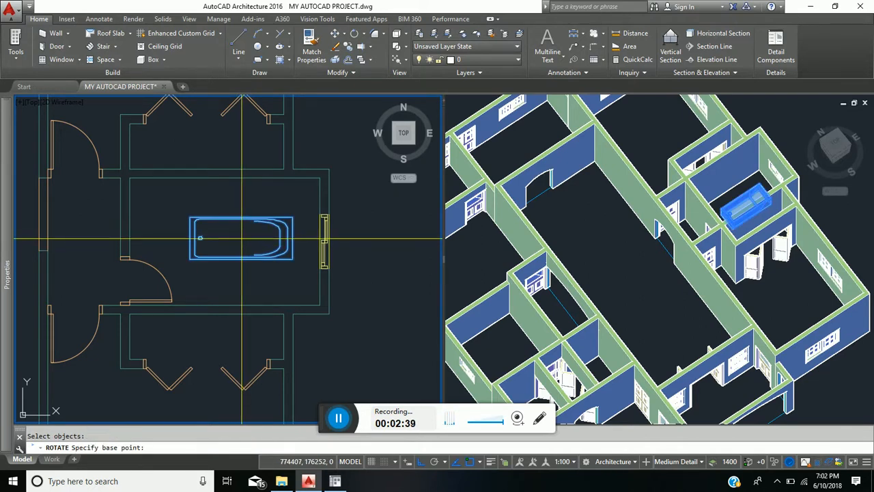
click(242, 239)
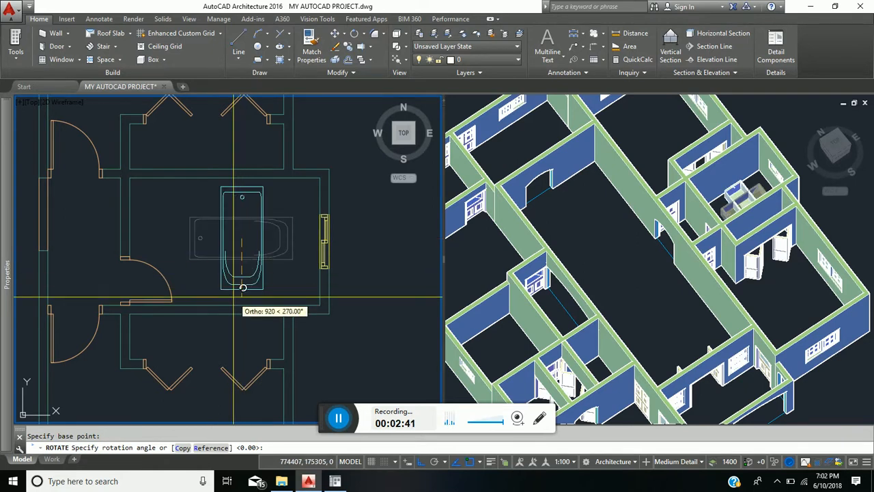
click(242, 334)
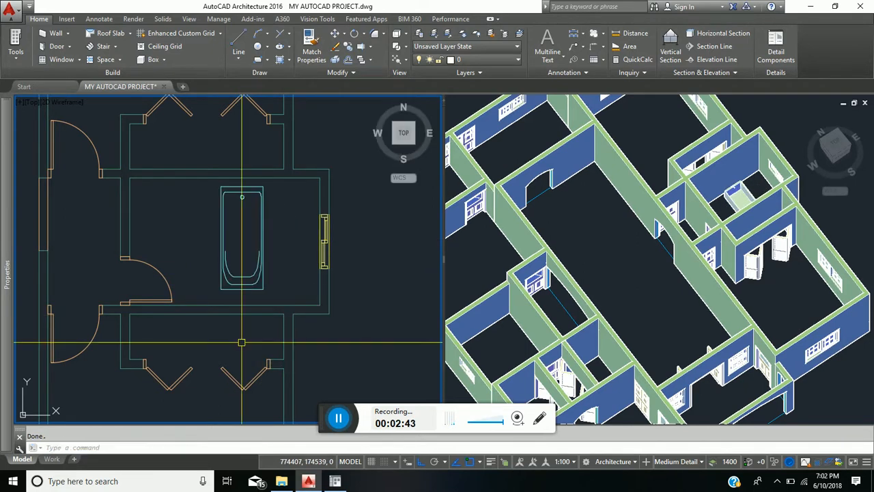
- Move the bathtub by its northeast corner to the inner northeast corner of the bathroom and check it in the 3D view
click(334, 39)
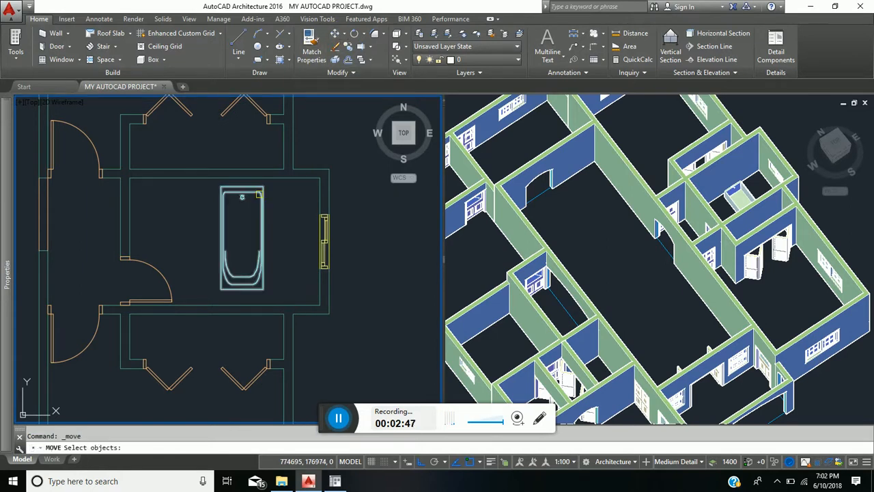
click(260, 194)
key(Return)
scroll(266, 184, up, 8)
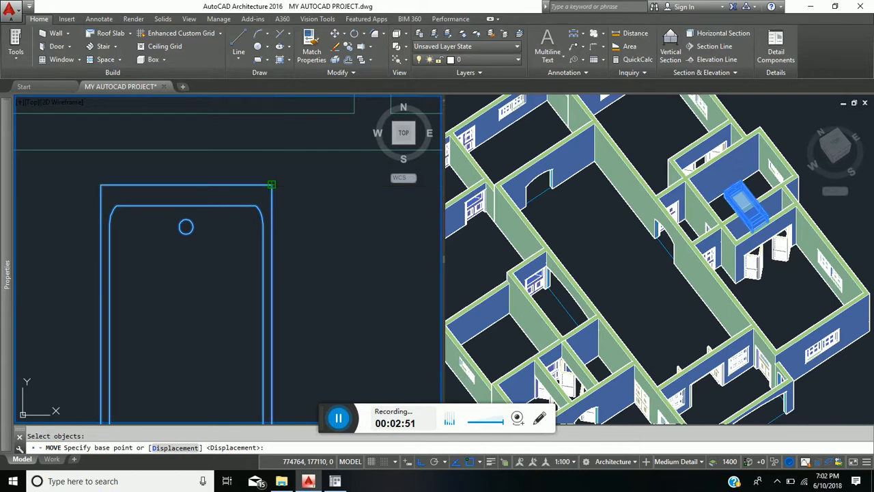
click(271, 184)
scroll(273, 186, down, 6)
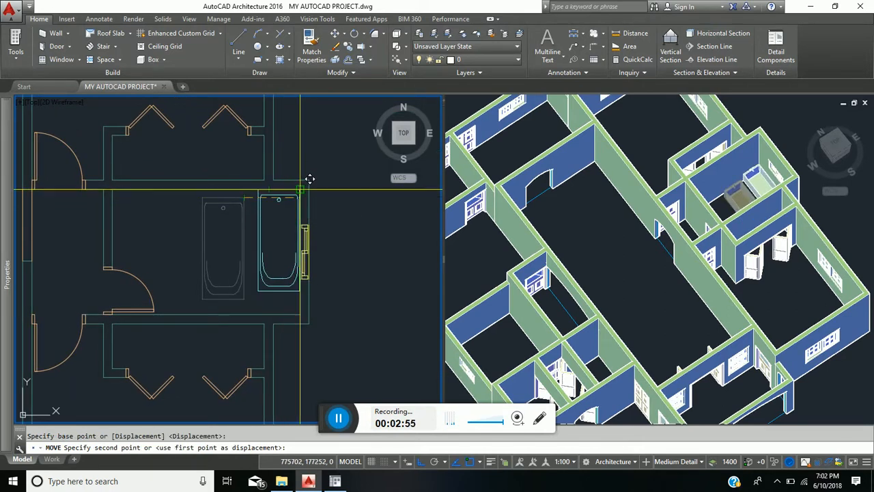
click(309, 179)
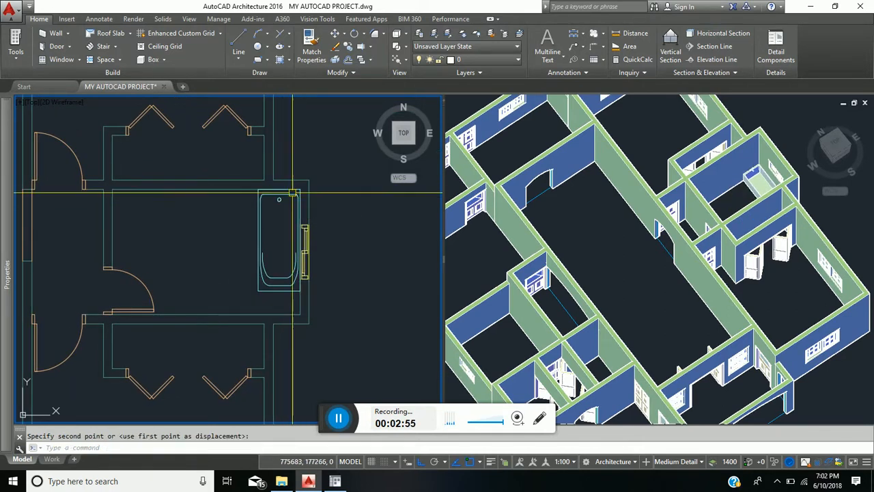
click(737, 203)
scroll(741, 191, up, 3)
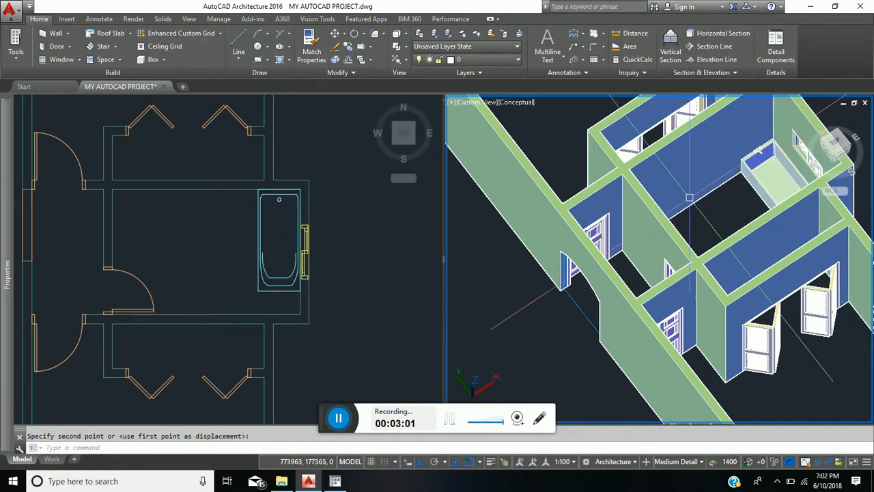
- Set the X scale of the bathtub in the bathroom plan to 1800
click(250, 281)
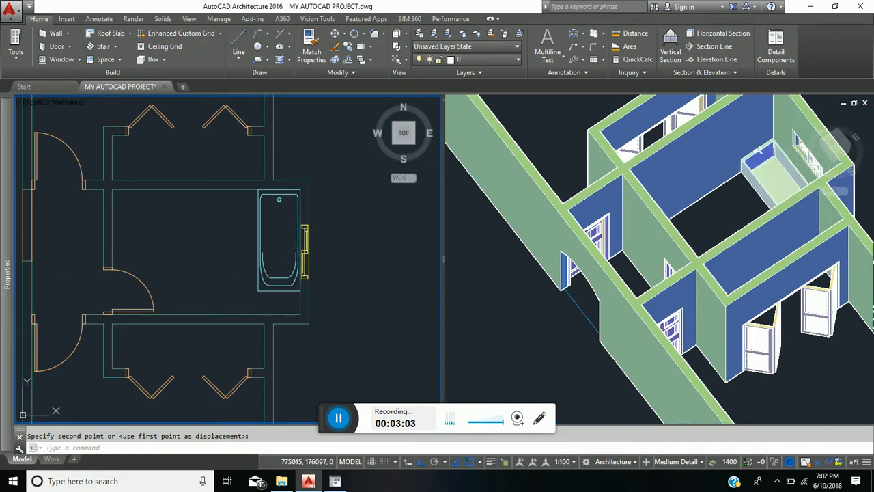
click(260, 258)
mouse_move(2, 239)
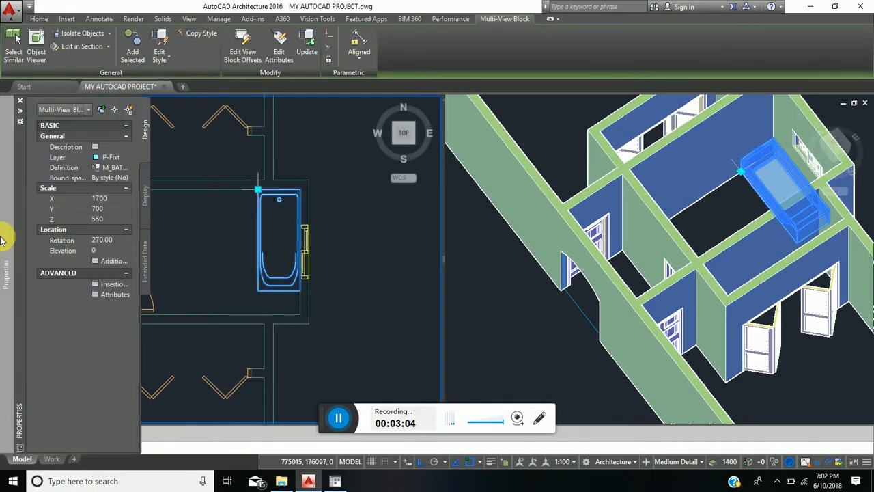
click(107, 202)
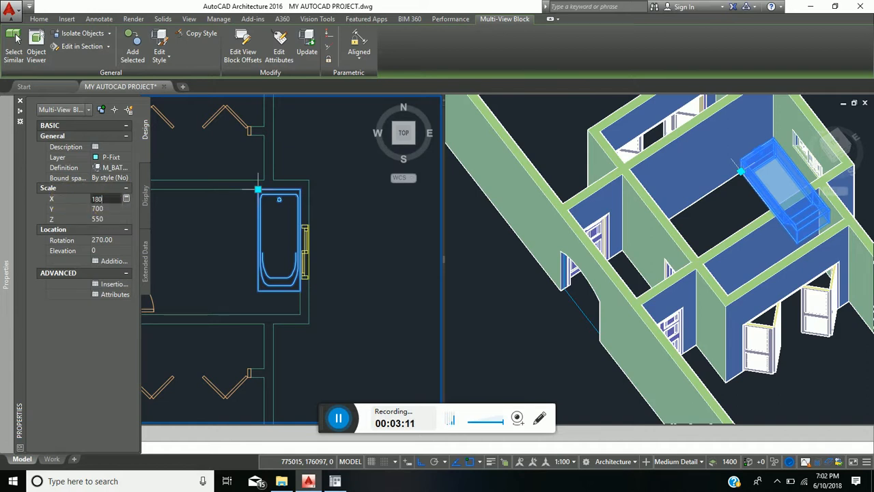
click(235, 244)
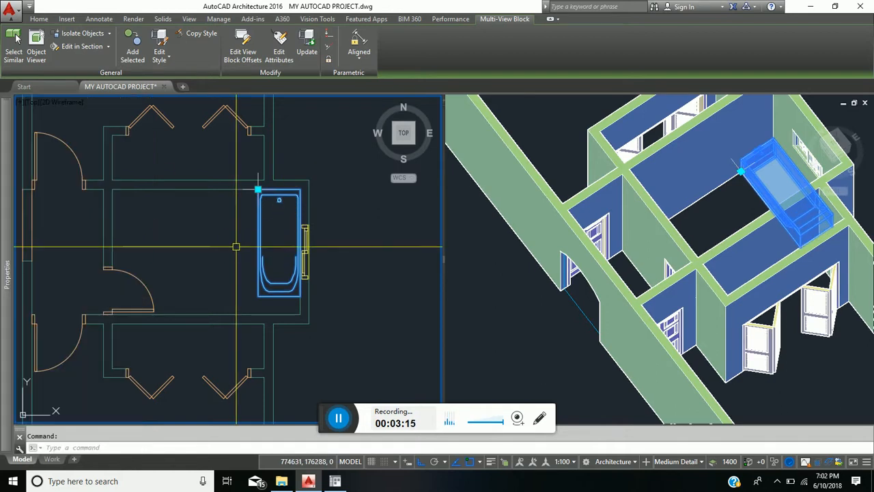
key(Escape)
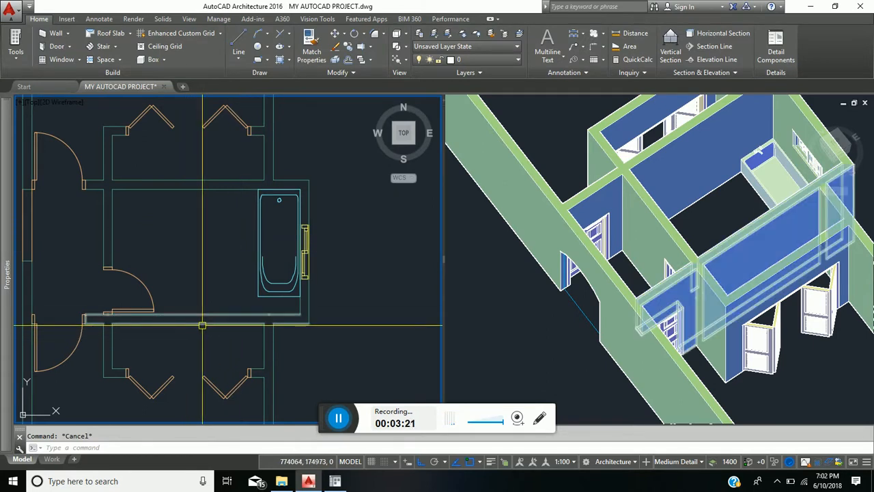
- Return to the Content Browser and open the Toilet category under Bathroom
click(336, 482)
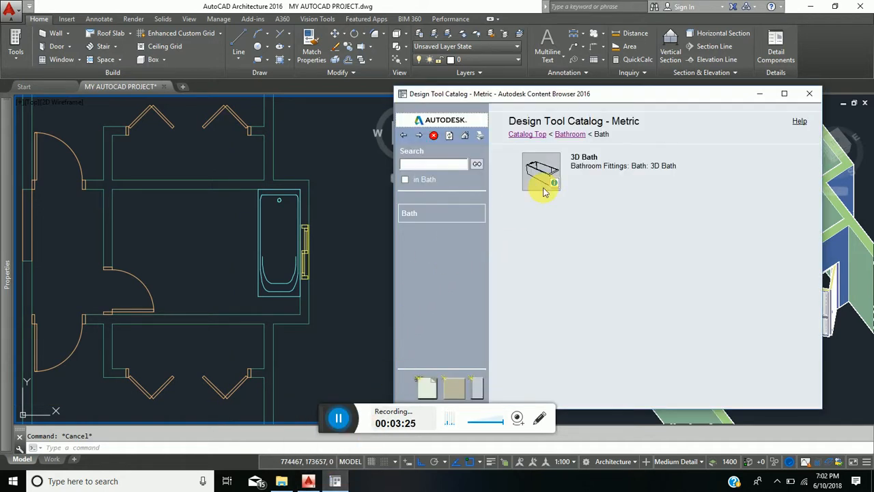
click(569, 134)
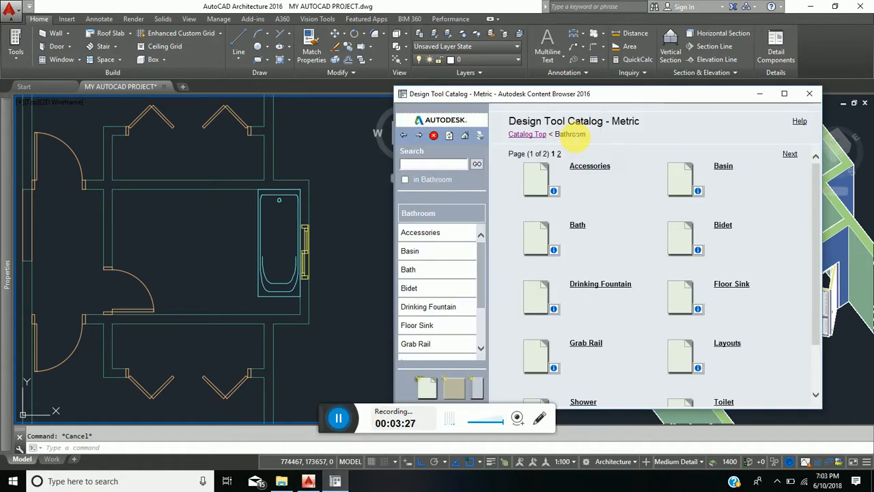
scroll(593, 323, down, 2)
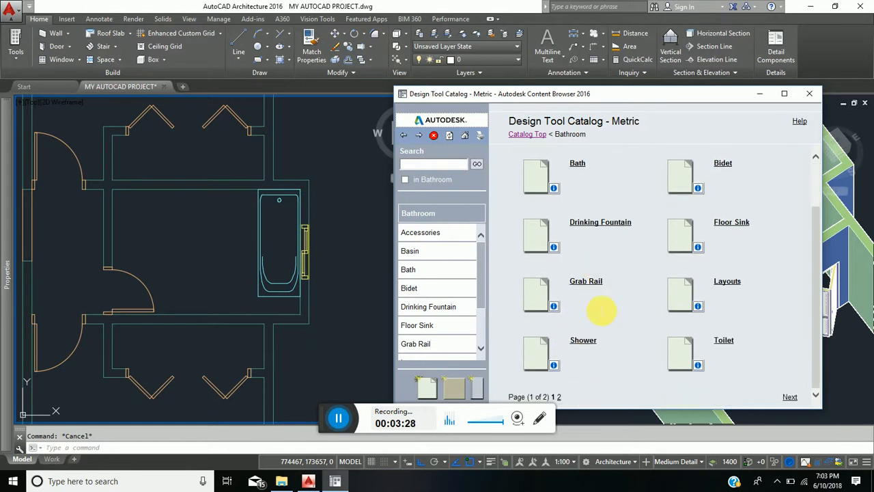
click(682, 358)
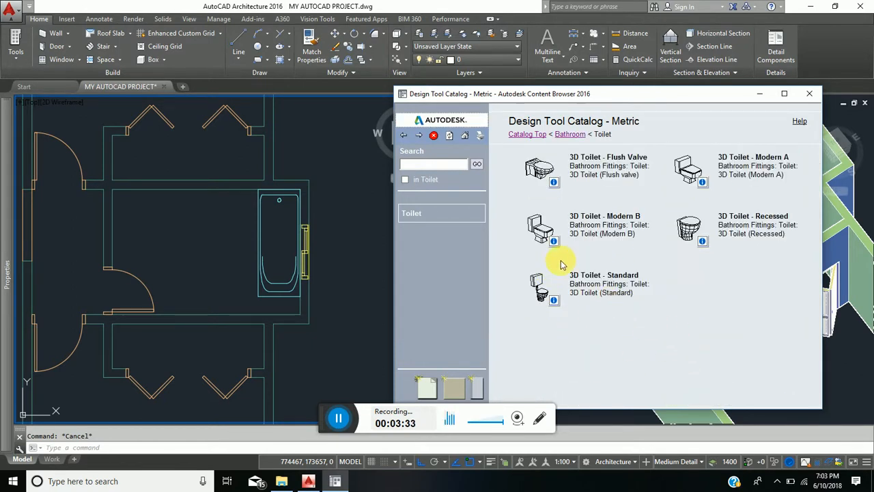
- Insert one 3D Toilet - Modern A in the middle of the bathroom, west of the bathtub
click(710, 183)
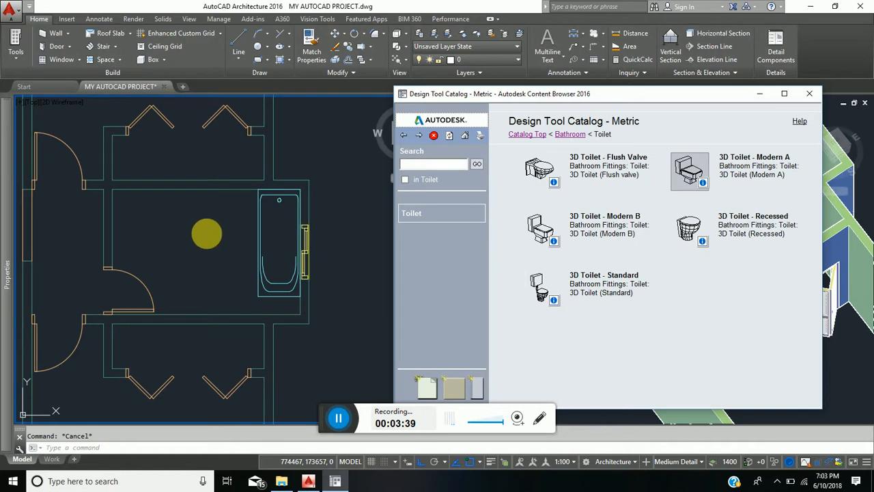
drag(207, 234, 206, 233)
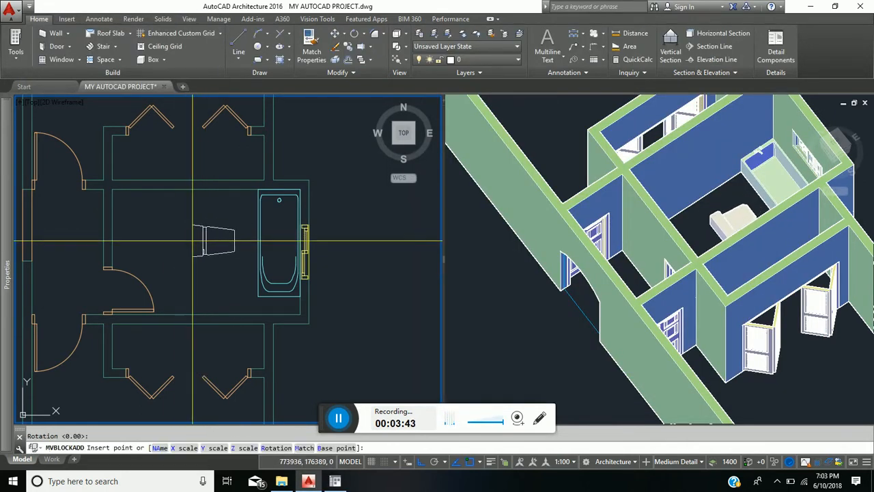
click(179, 240)
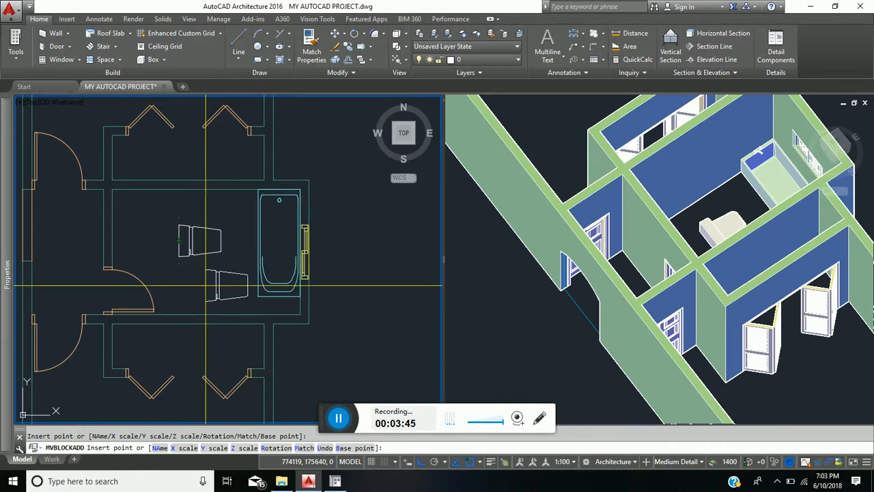
key(Escape)
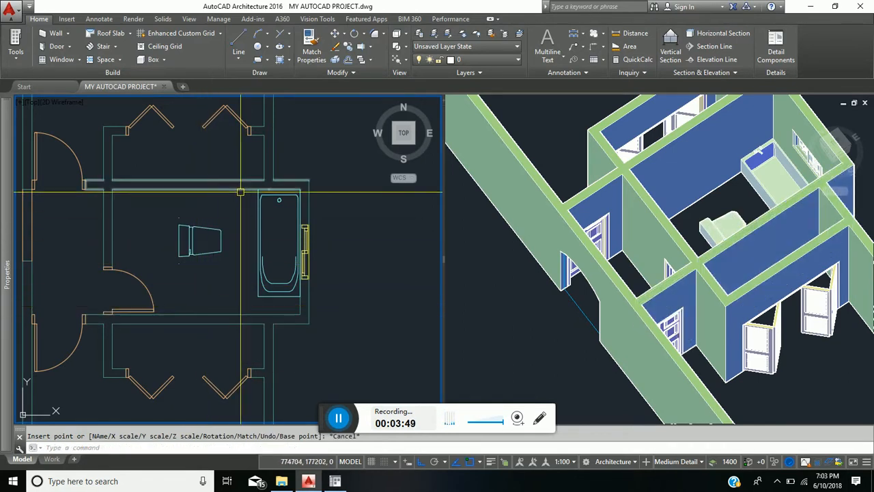
- Rotate the toilet 270° about a point near its middle so its tank faces the north wall
click(354, 35)
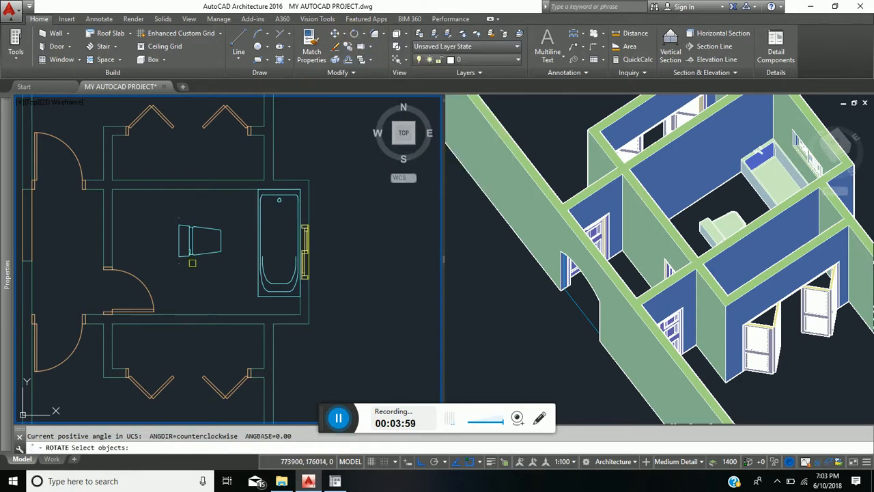
click(195, 255)
key(Return)
click(197, 253)
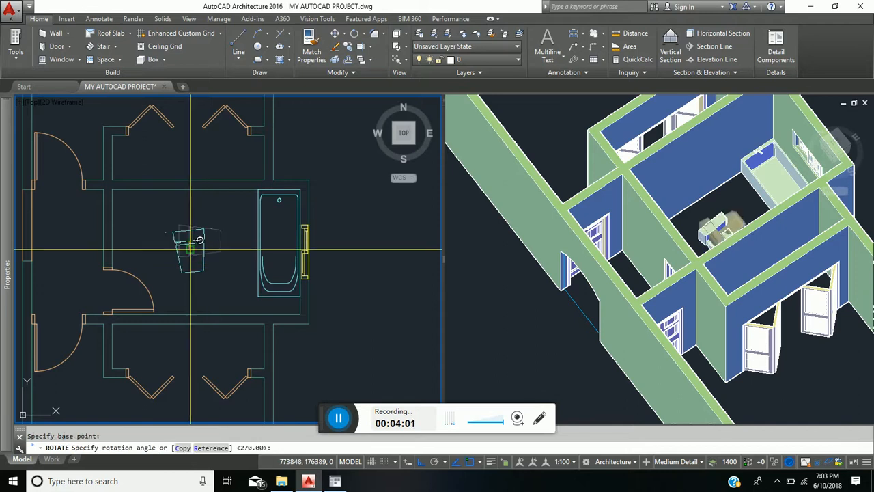
click(198, 301)
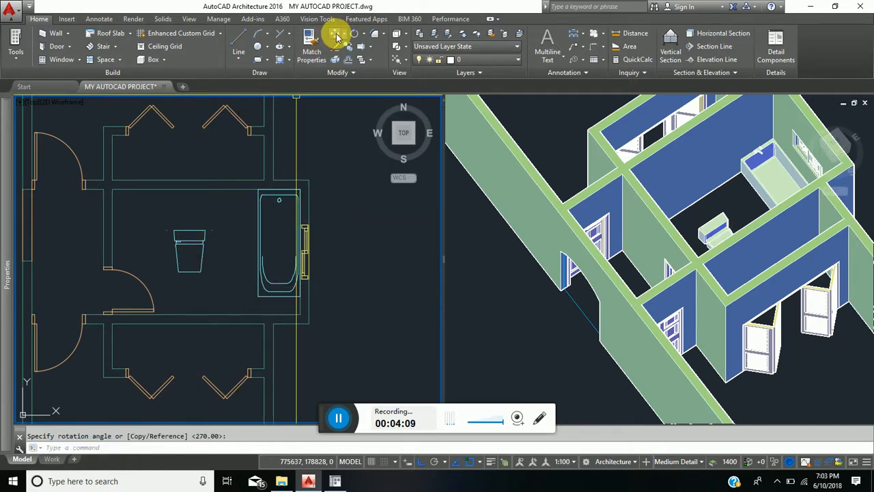
- Move the toilet straight north until its tank sits against the bathroom's north wall
click(335, 36)
click(195, 243)
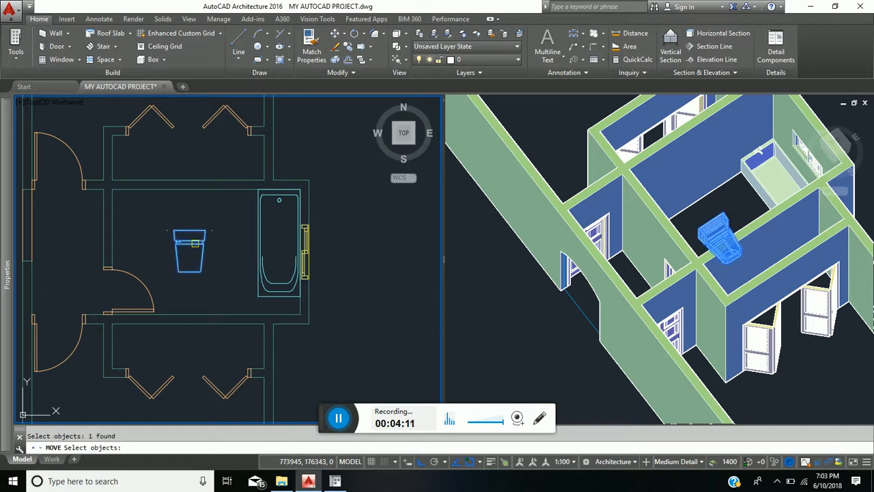
key(Return)
click(237, 282)
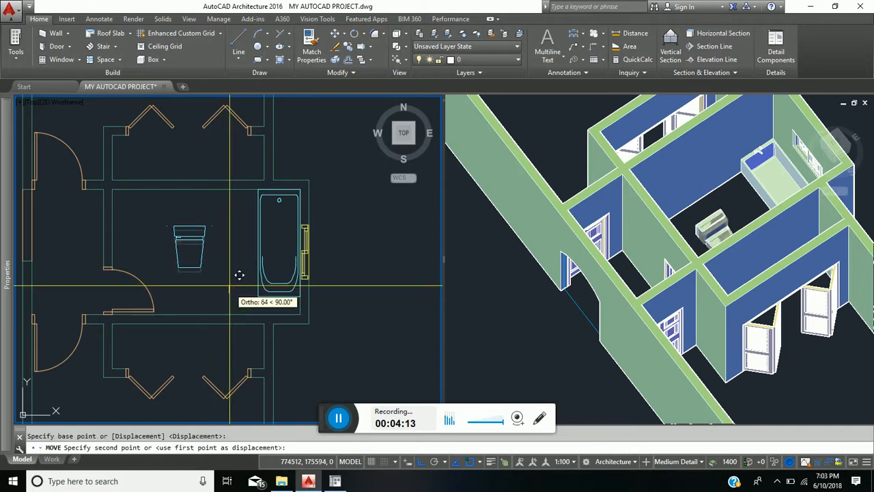
click(228, 254)
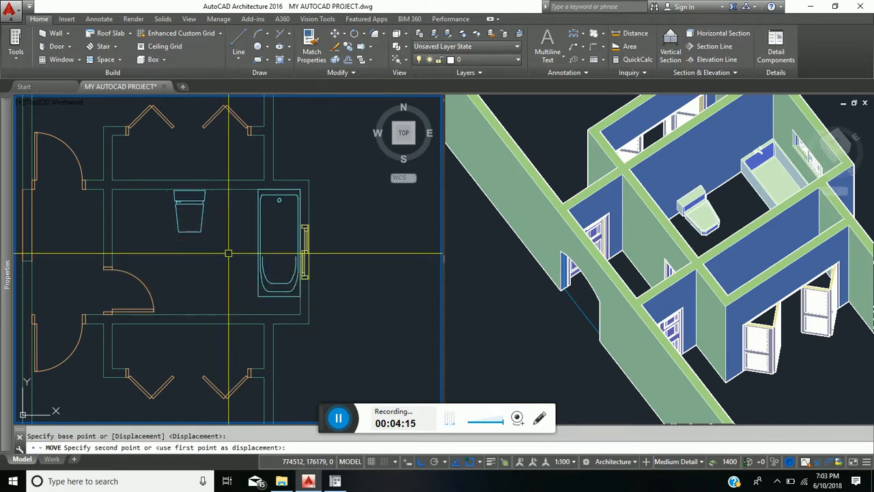
- Move the toilet about 520 mm east along the north wall, closer to the bathtub
key(Return)
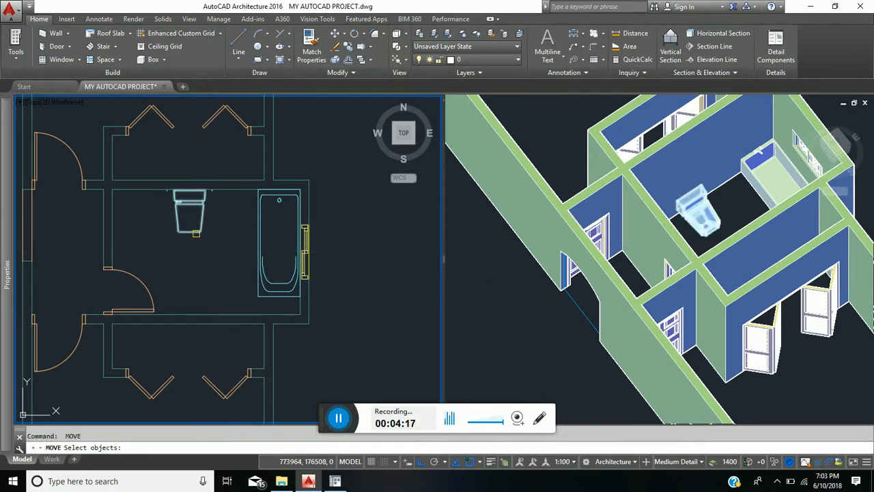
click(196, 232)
key(Return)
click(175, 261)
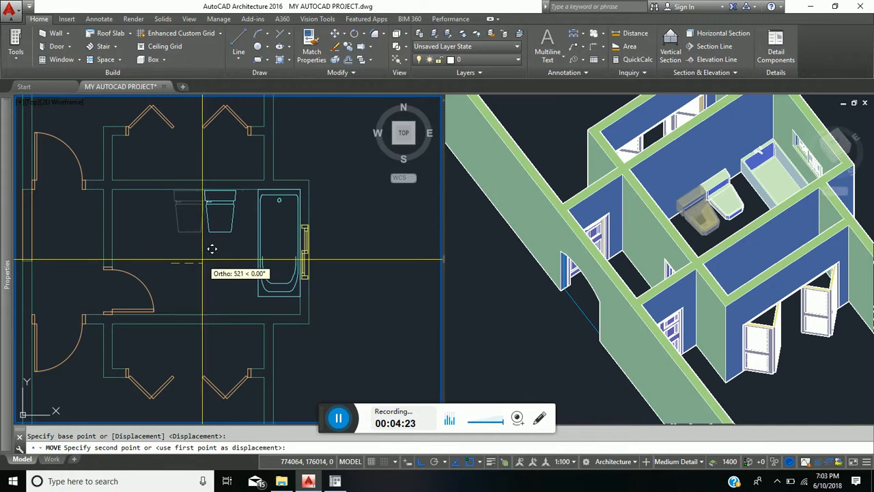
click(211, 249)
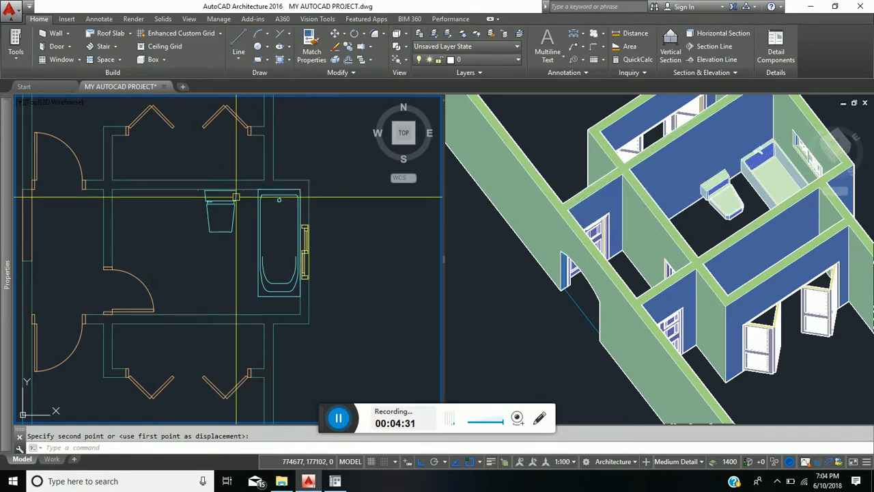
click(201, 217)
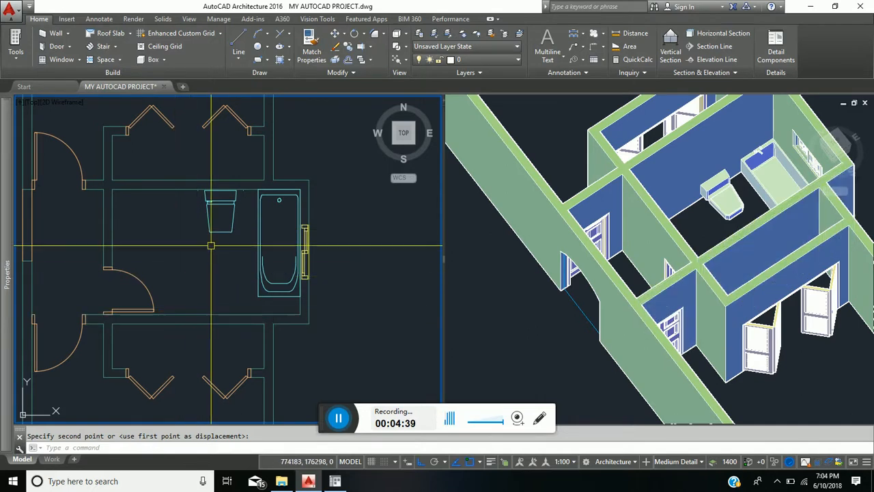
- Return to the Content Browser and open the Basin category under Bathroom
click(336, 480)
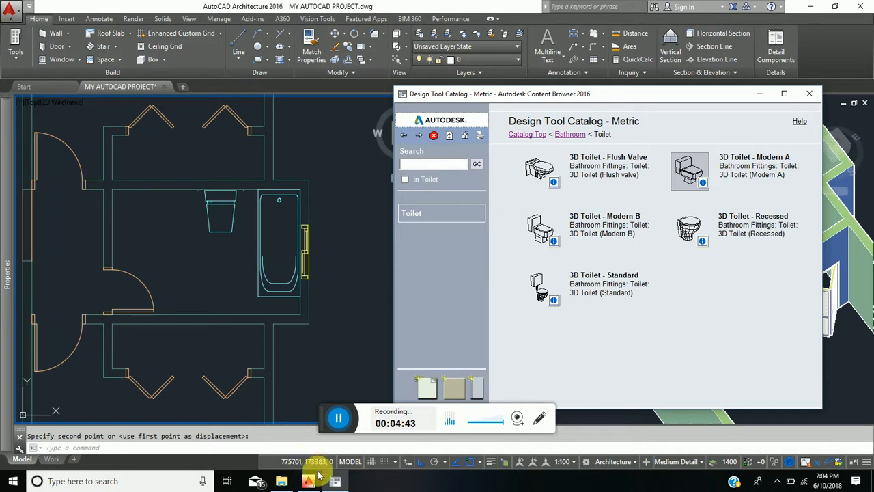
click(568, 134)
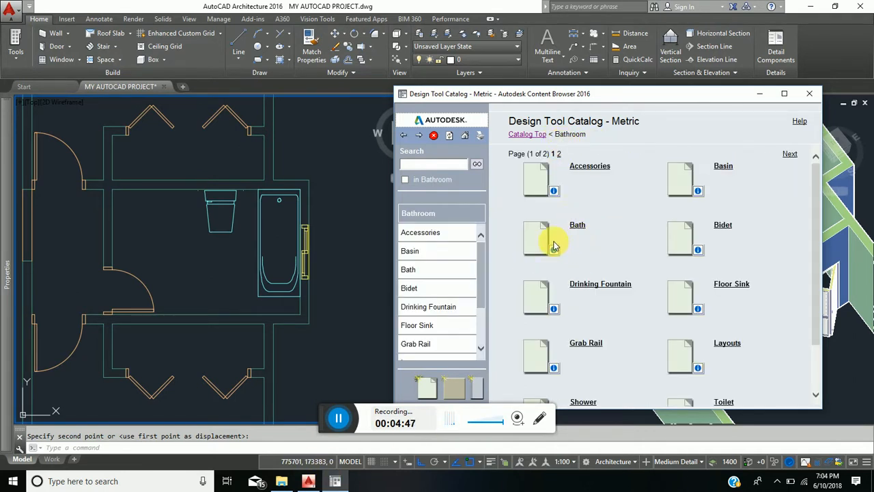
click(689, 182)
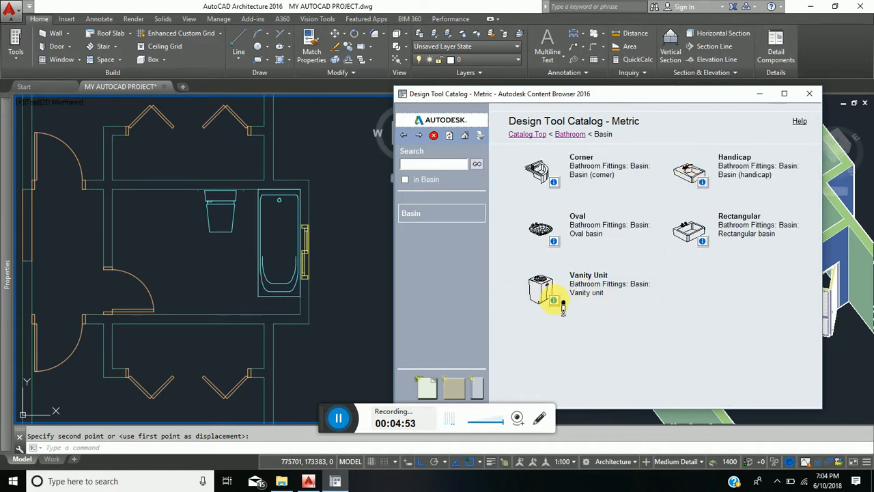
- Insert one Vanity Unit basin in the northwest part of the bathroom, west of the toilet
drag(563, 309, 239, 252)
drag(143, 230, 137, 226)
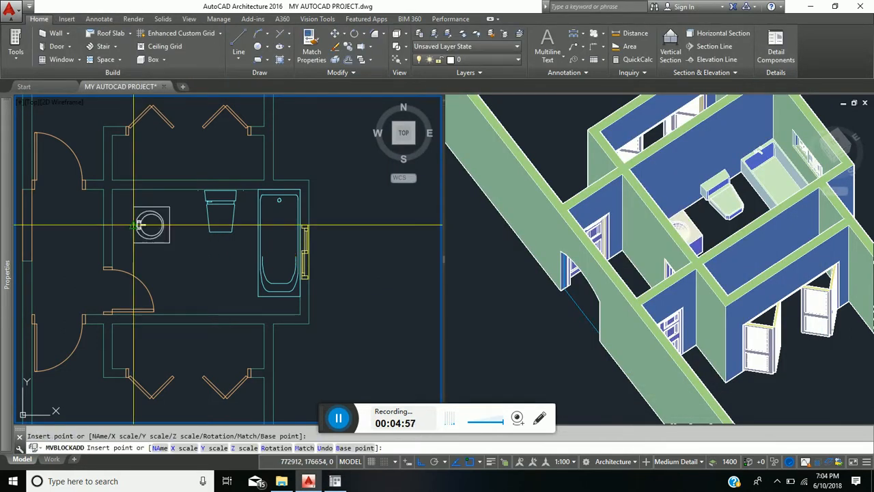
click(138, 224)
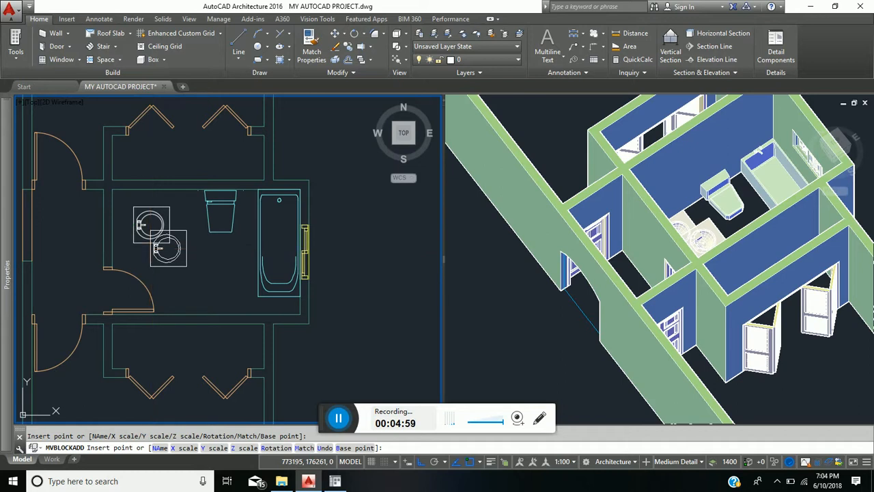
key(Escape)
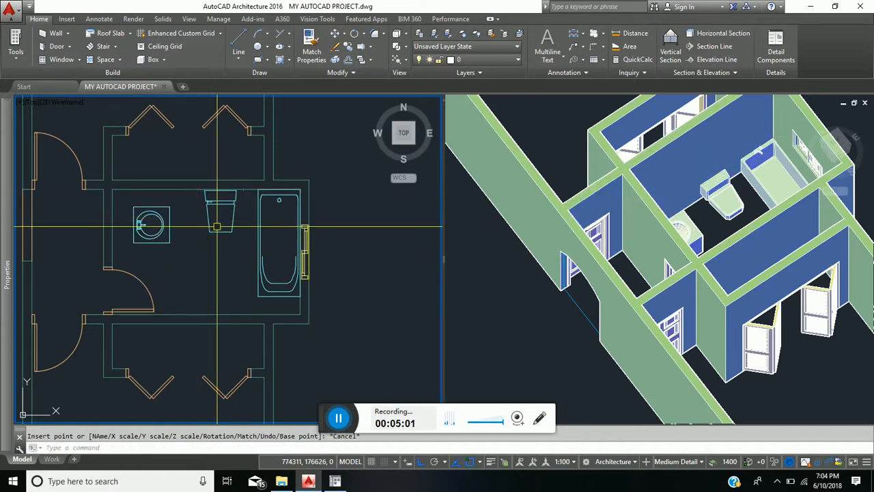
- Rotate the vanity unit 270° about a point near its centre so its taps face the north wall
click(354, 36)
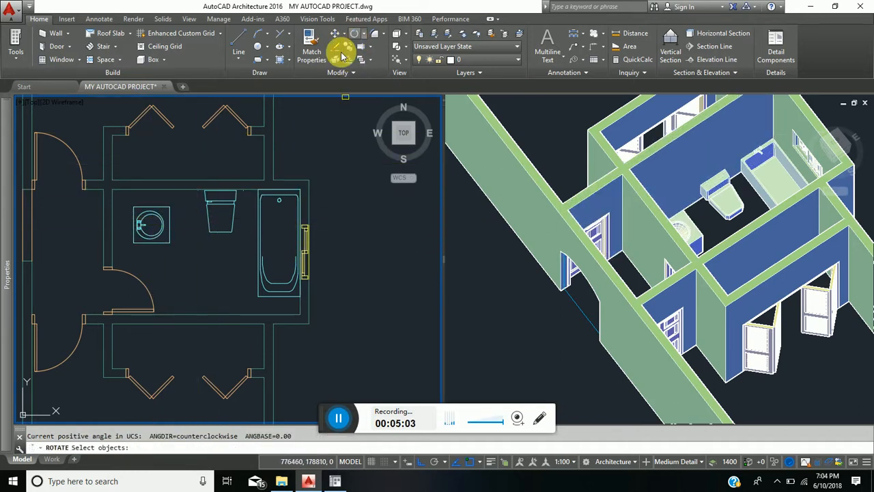
click(144, 224)
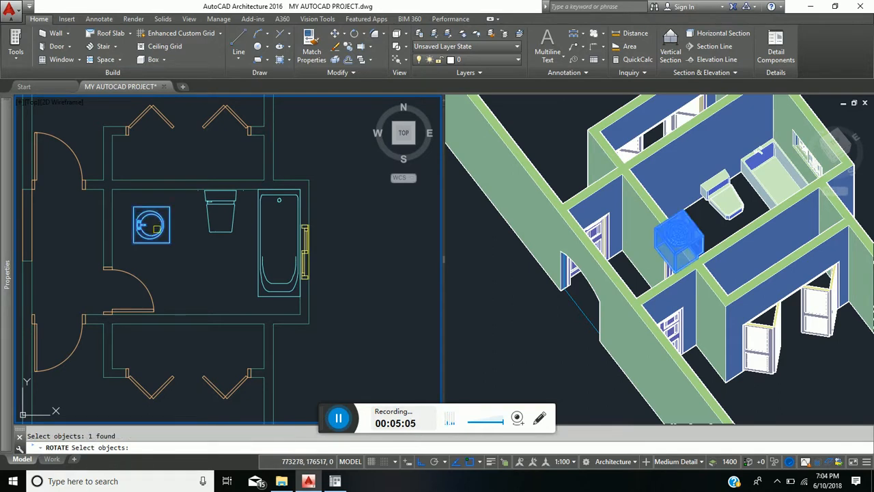
scroll(152, 224, up, 5)
key(Return)
click(144, 213)
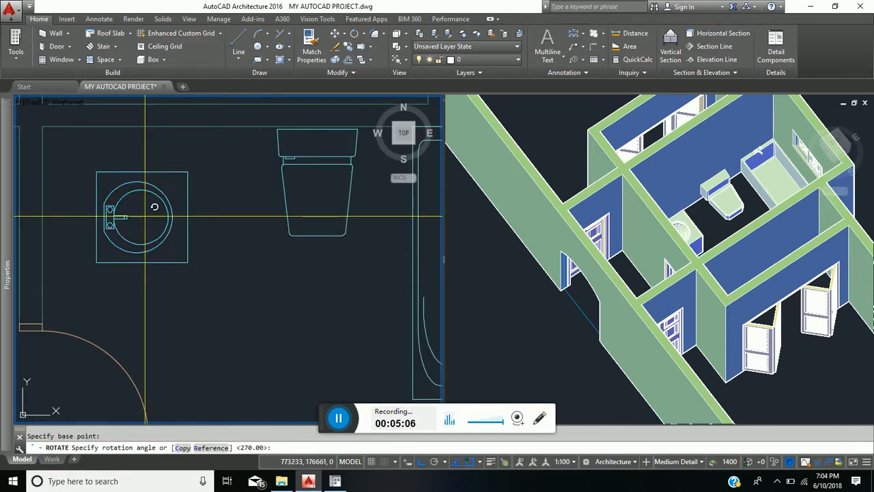
click(173, 293)
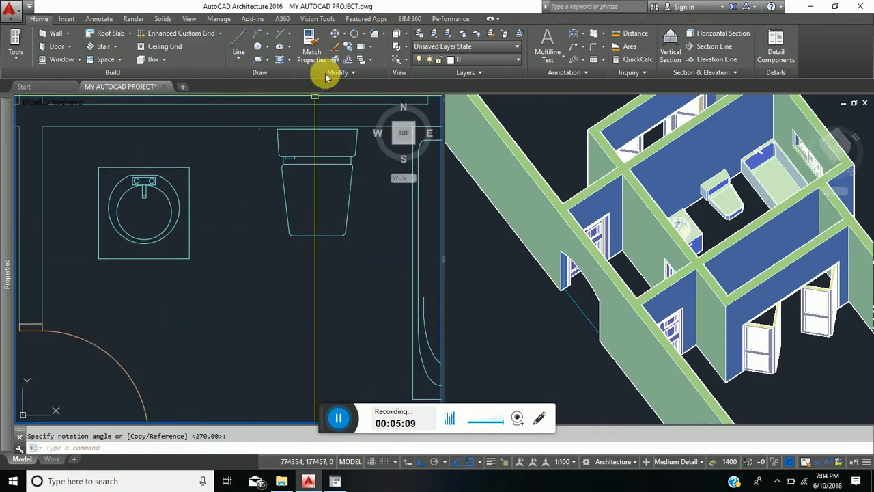
- Move the vanity unit by its northwest corner into the northwest inside corner of the bathroom
click(335, 36)
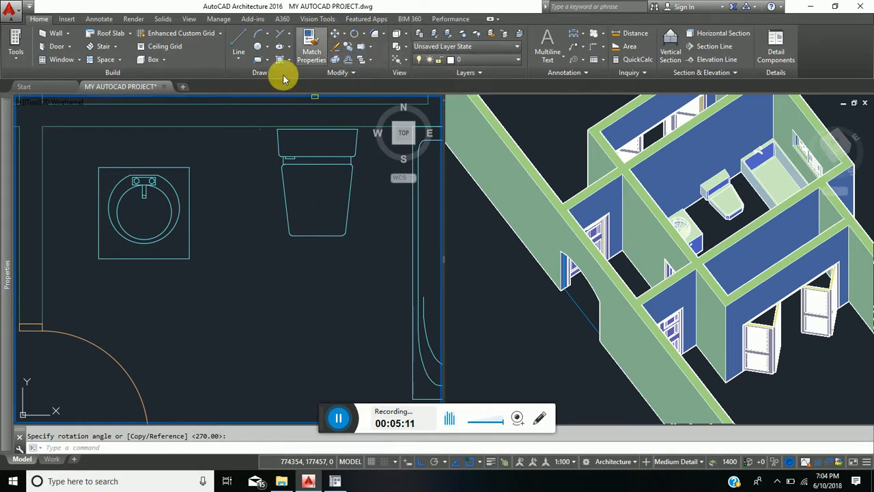
click(175, 167)
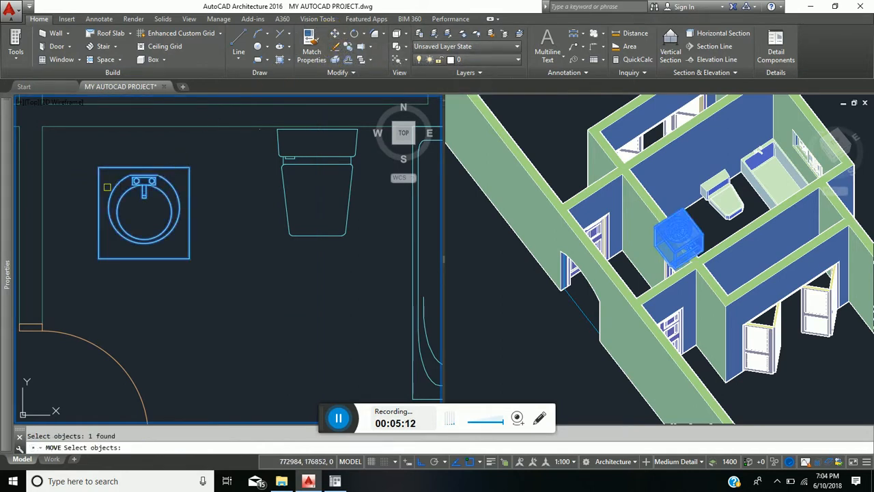
key(Return)
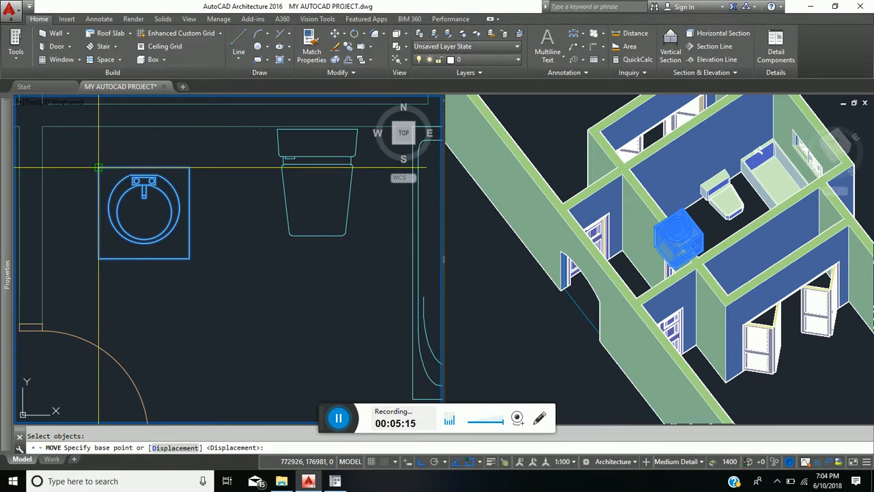
click(99, 167)
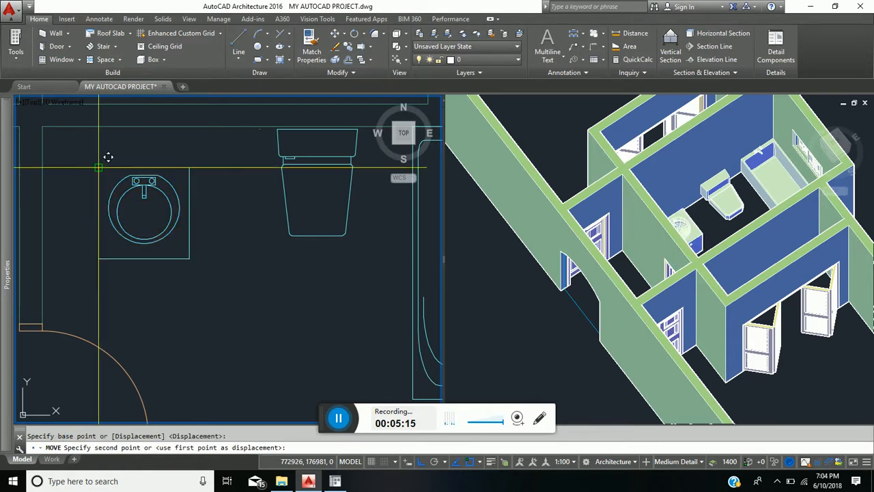
click(42, 127)
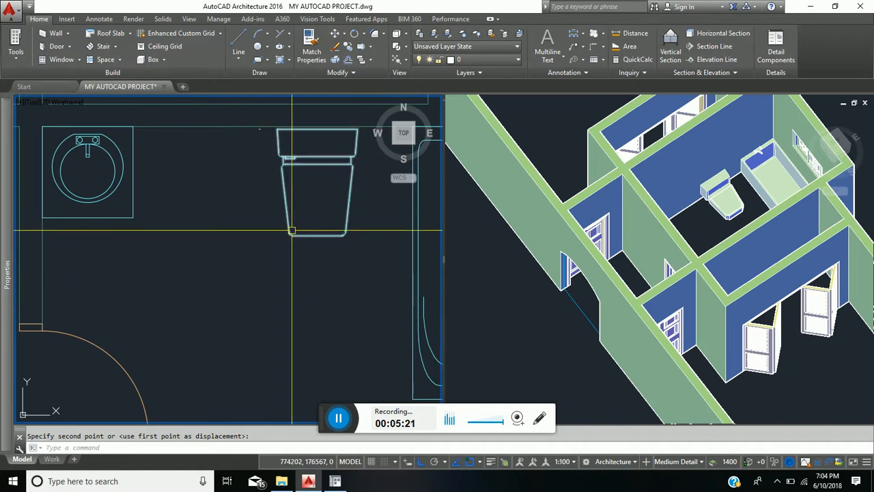
- Copy the vanity unit once along the north wall, directly against the east side of the original
click(348, 48)
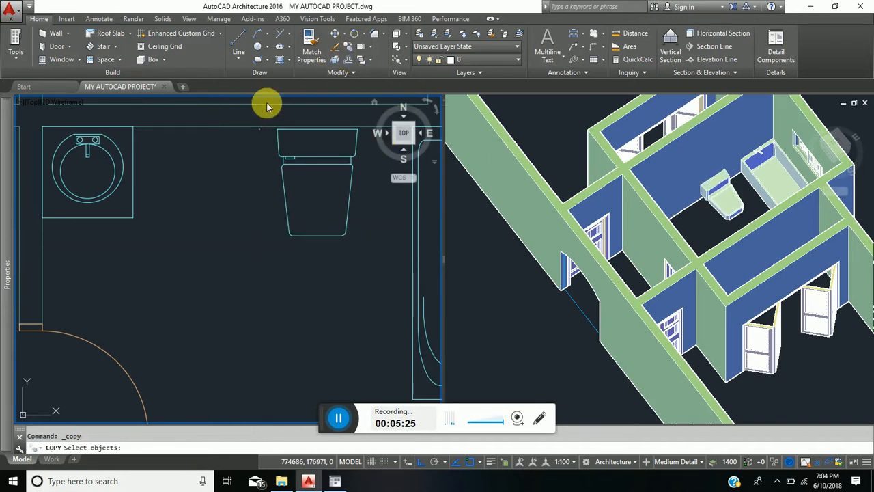
click(117, 156)
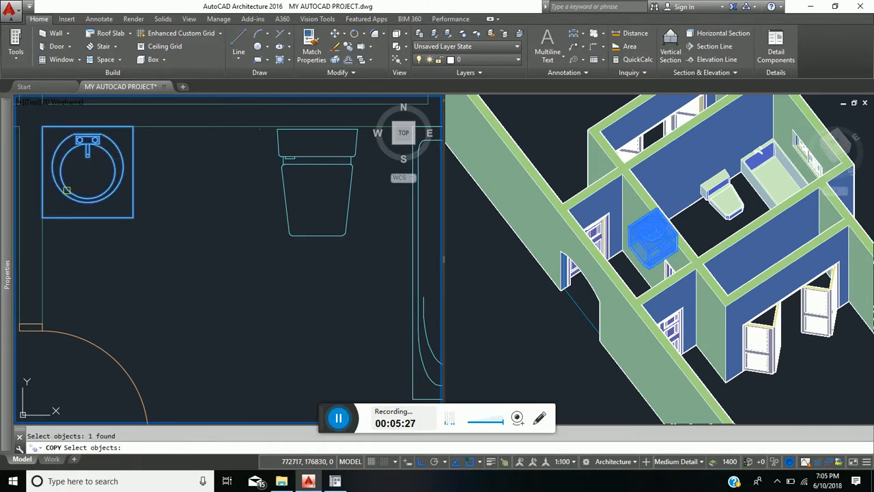
key(Return)
click(42, 127)
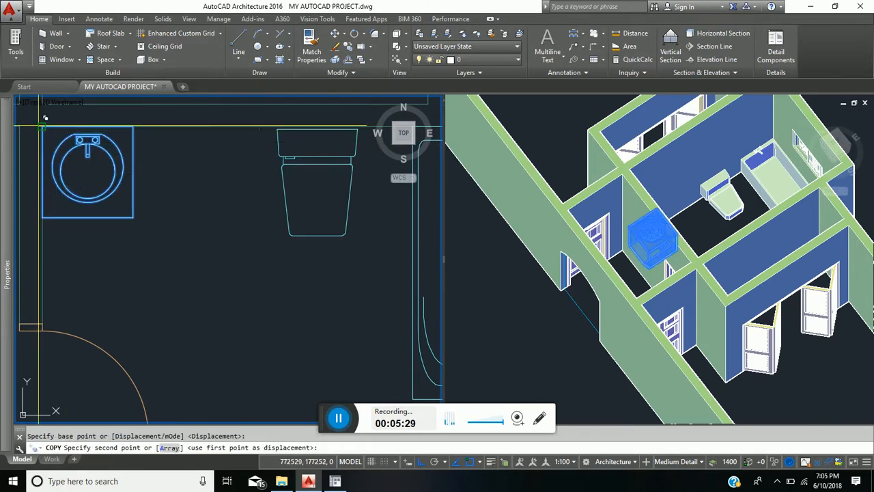
click(134, 126)
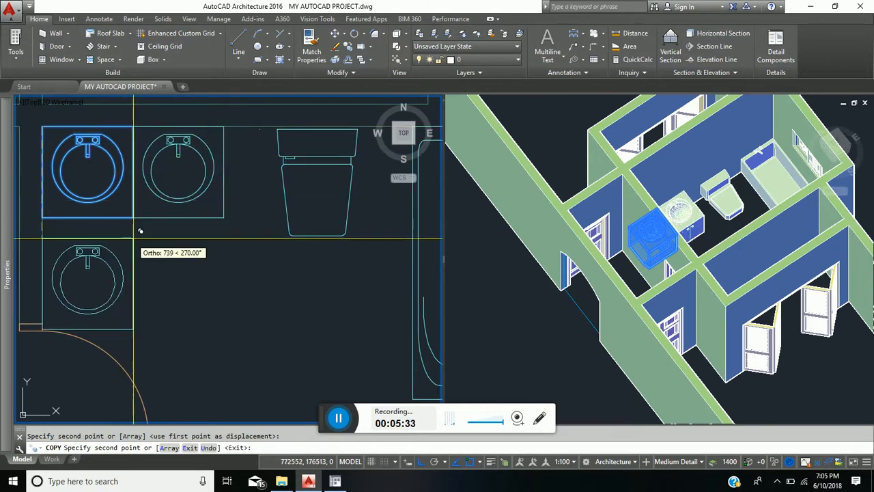
key(Return)
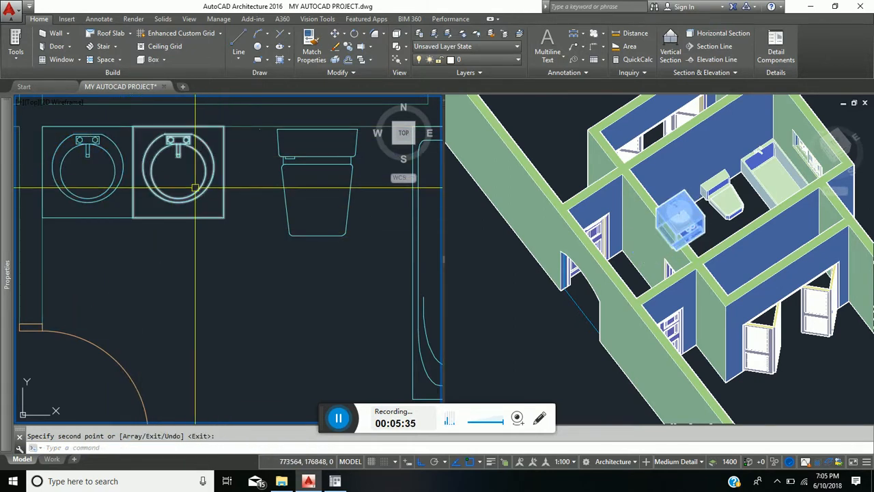
- Examine the furnished bathroom in the 3D view from above and from several sides
scroll(195, 188, down, 4)
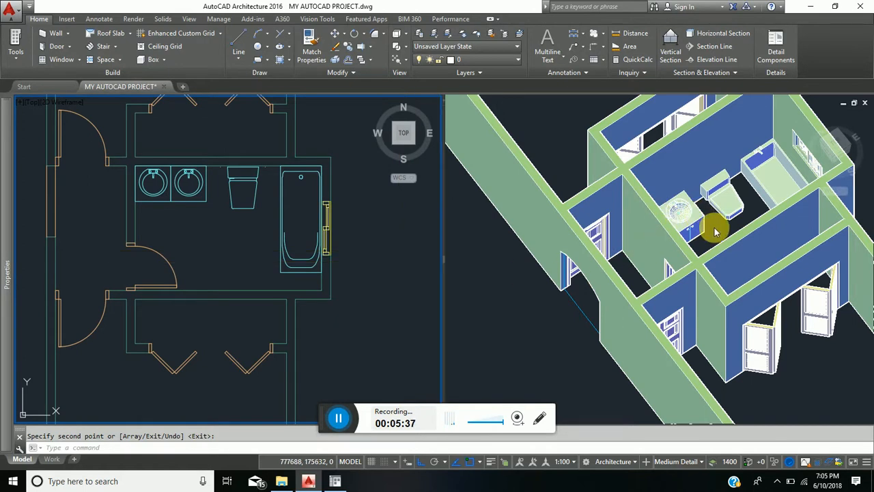
mouse_move(715, 232)
shift+middle_down()
mouse_move(808, 287)
mouse_move(806, 263)
mouse_move(782, 312)
mouse_move(685, 324)
mouse_move(710, 239)
shift+middle_up()
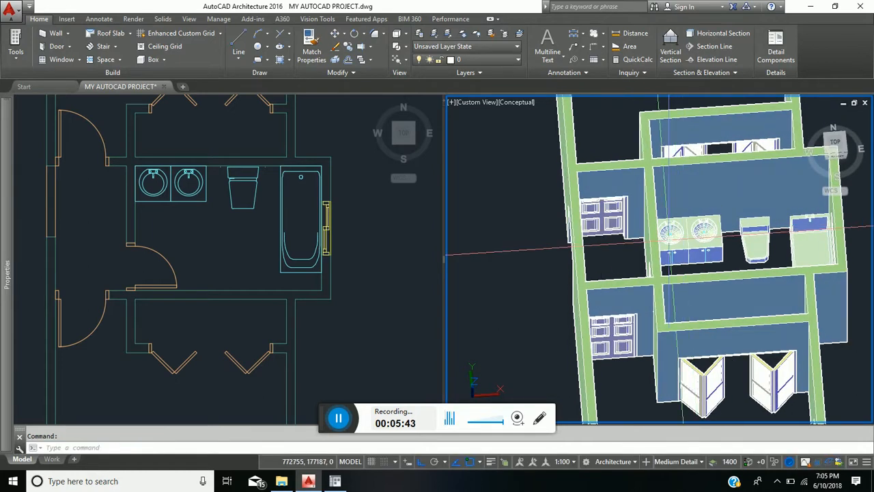
click(823, 249)
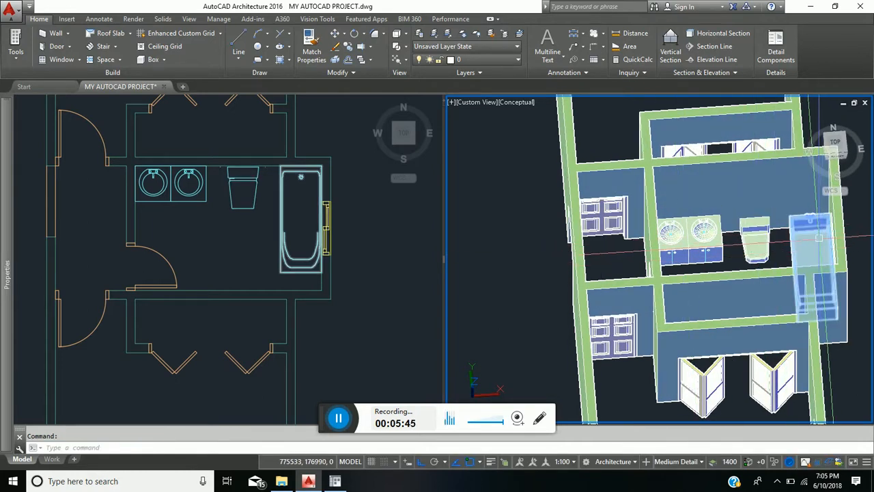
shift+middle_drag(819, 237, 587, 242)
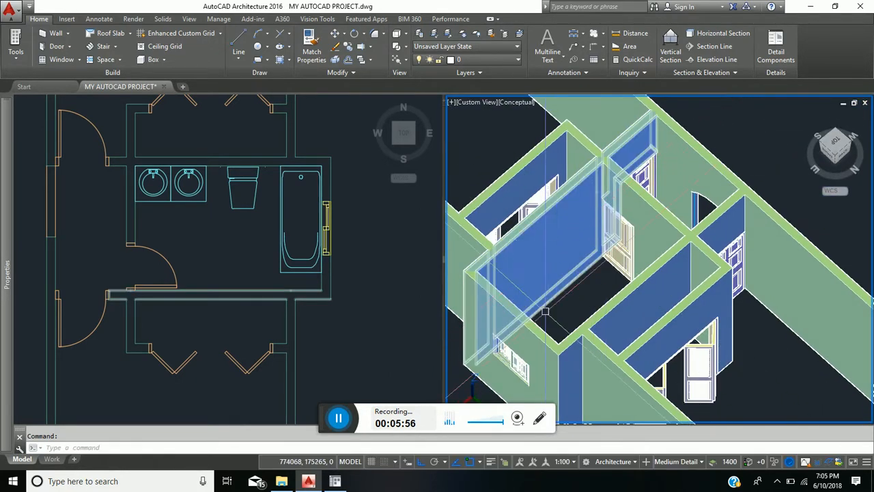
shift+middle_drag(545, 312, 778, 320)
- Copy the bathtub horizontally west into the second bathroom on the opposite side of the house
mouse_move(7, 273)
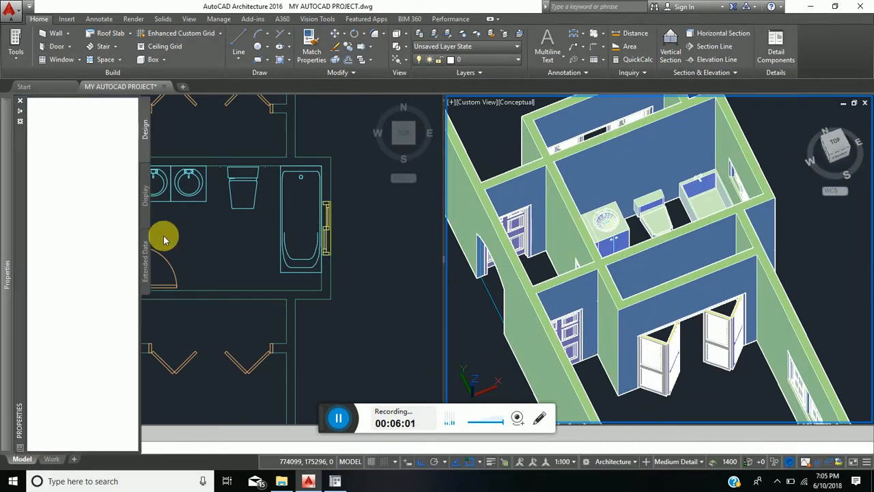
click(242, 237)
scroll(248, 234, down, 5)
middle_drag(260, 269, 348, 284)
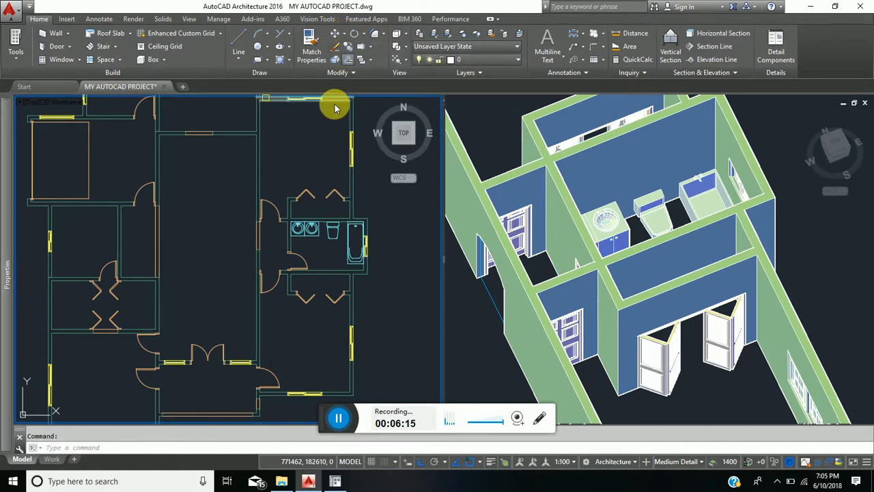
click(355, 240)
key(Return)
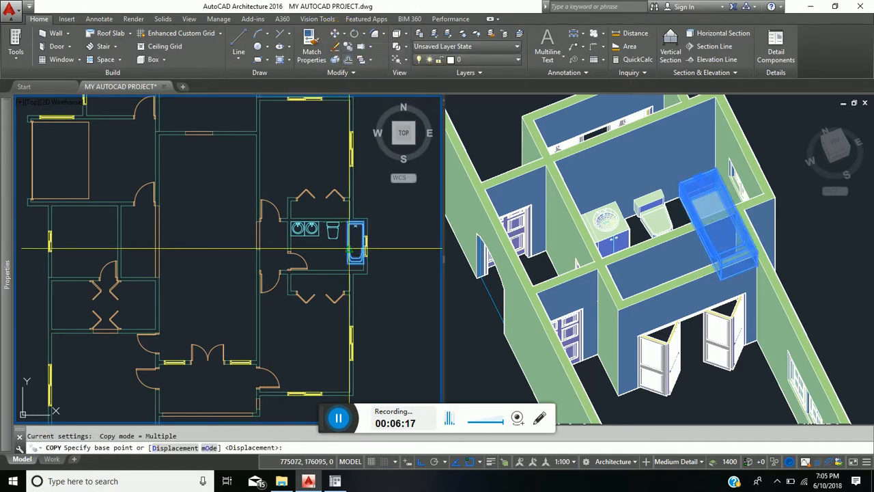
click(355, 240)
scroll(85, 236, up, 3)
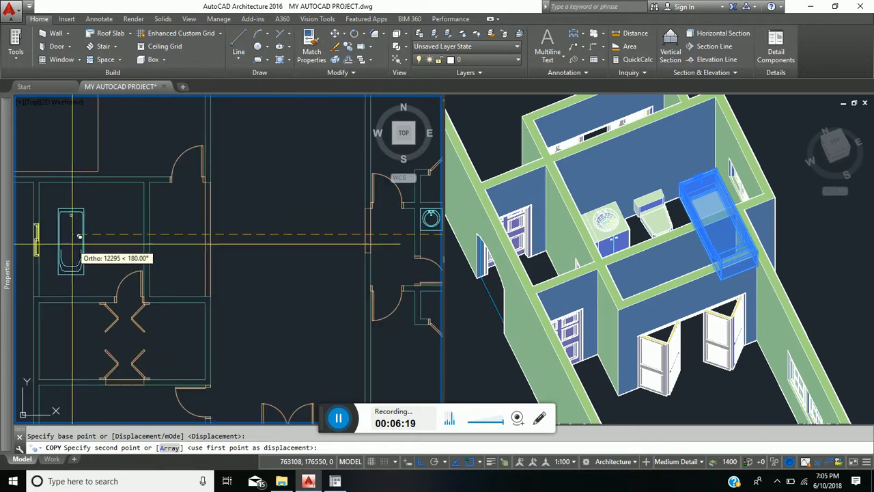
click(93, 229)
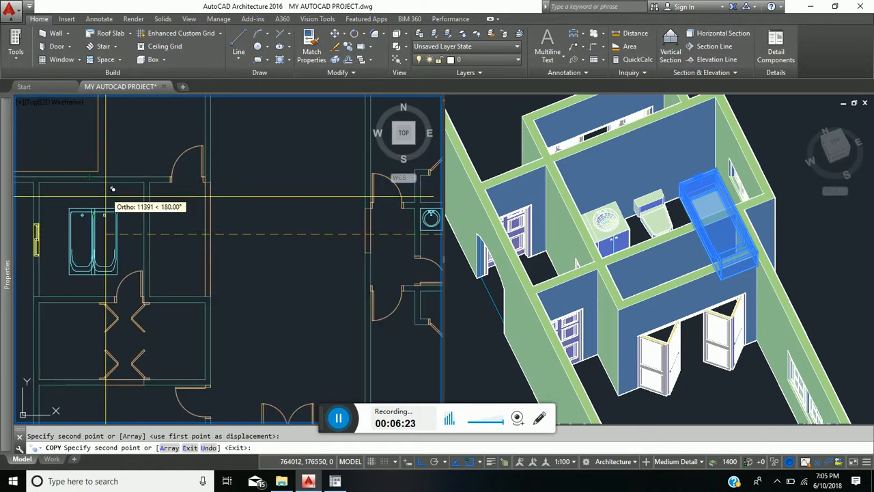
click(267, 89)
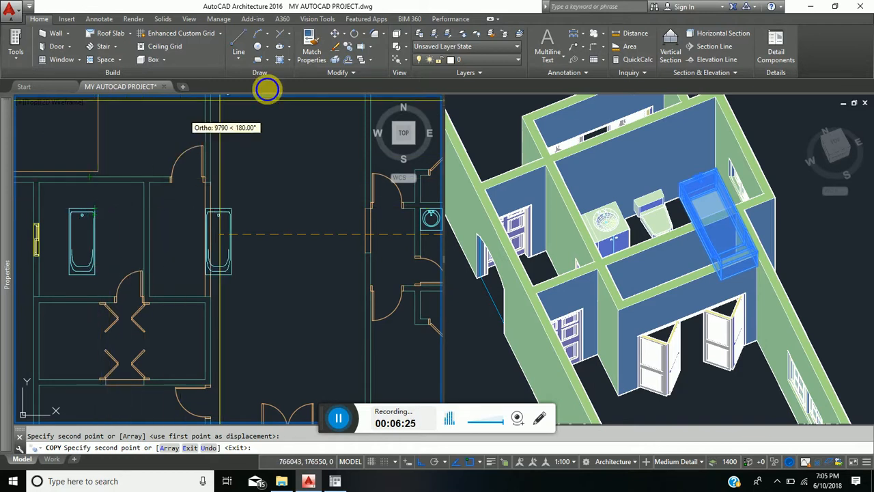
- Rotate the copied bathtub 90° counterclockwise so its drain end faces the west window wall
click(354, 36)
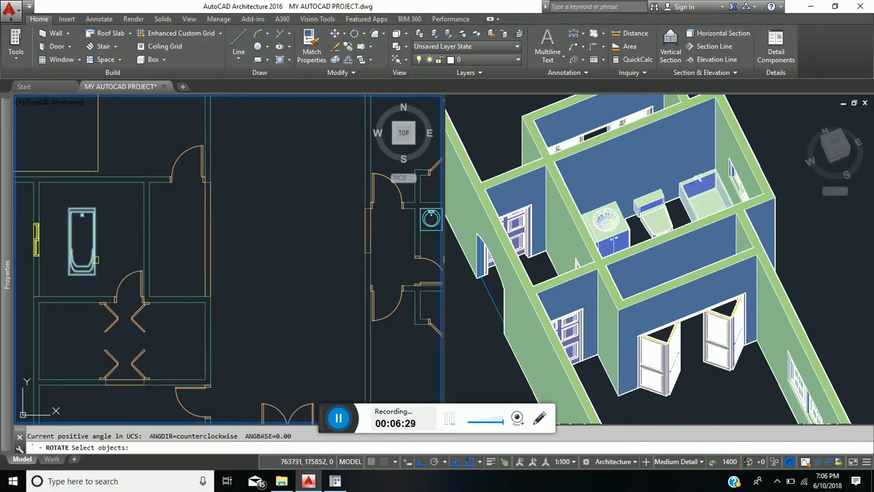
click(82, 215)
key(Return)
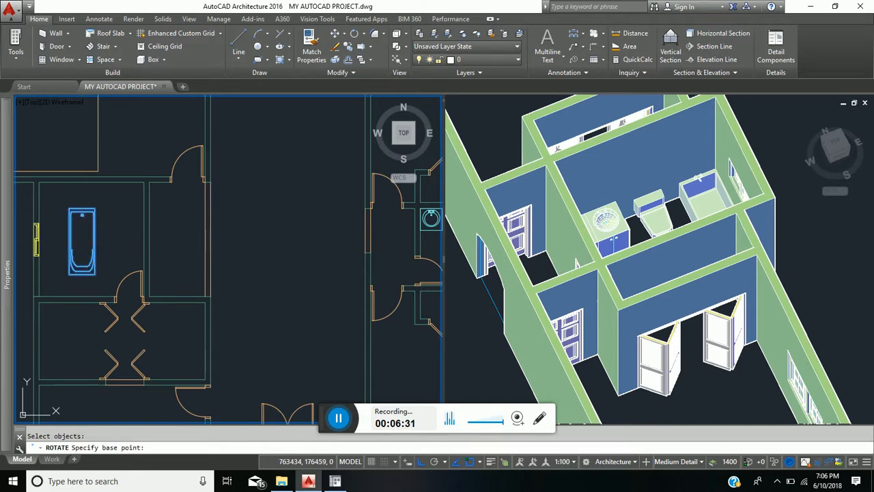
click(84, 237)
click(77, 120)
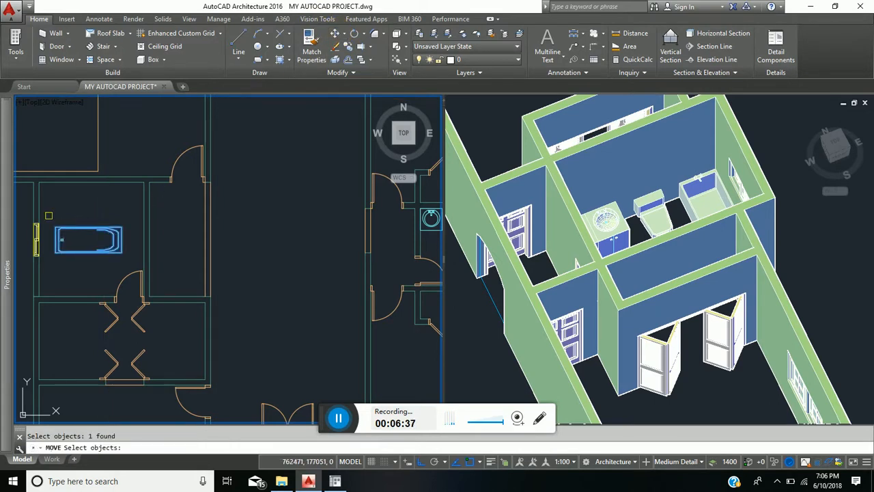
- Move the rotated bathtub by its northwest corner into the northwest inside corner of the second bathroom
key(Return)
click(55, 227)
scroll(53, 199, up, 4)
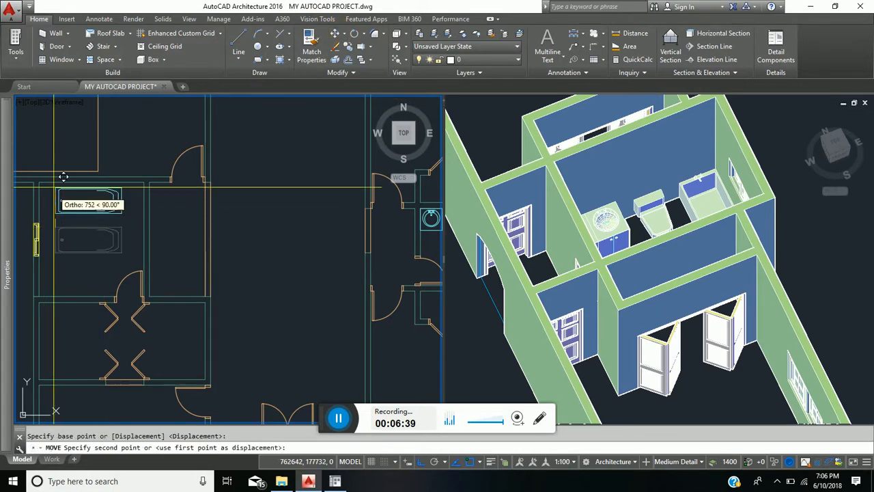
click(33, 186)
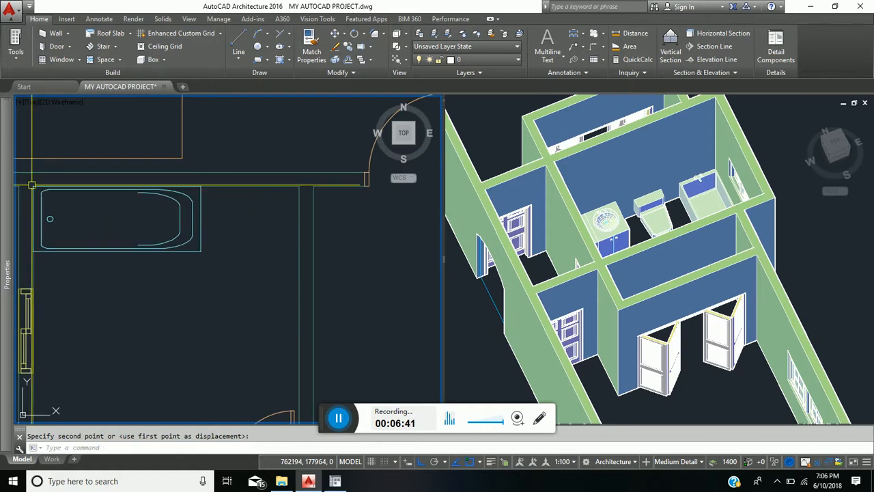
- Shorten the second bathroom's bathtub slightly along its east-west length through its properties
scroll(269, 267, down, 2)
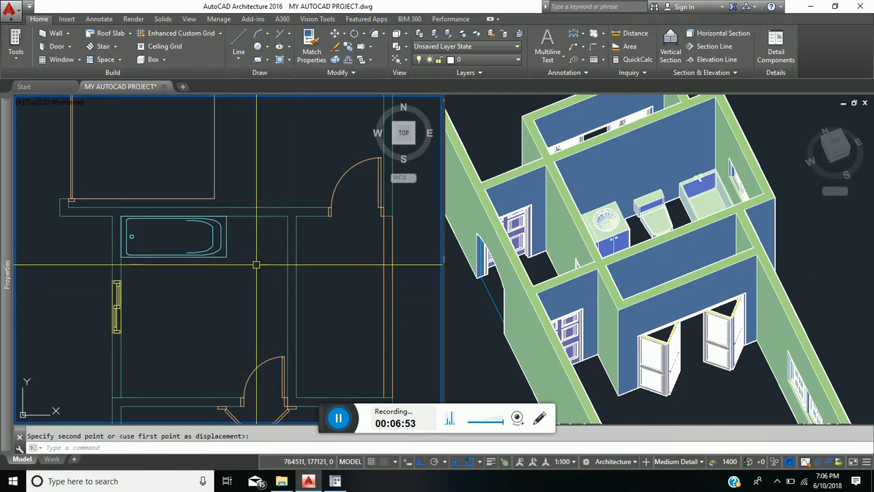
key(Escape)
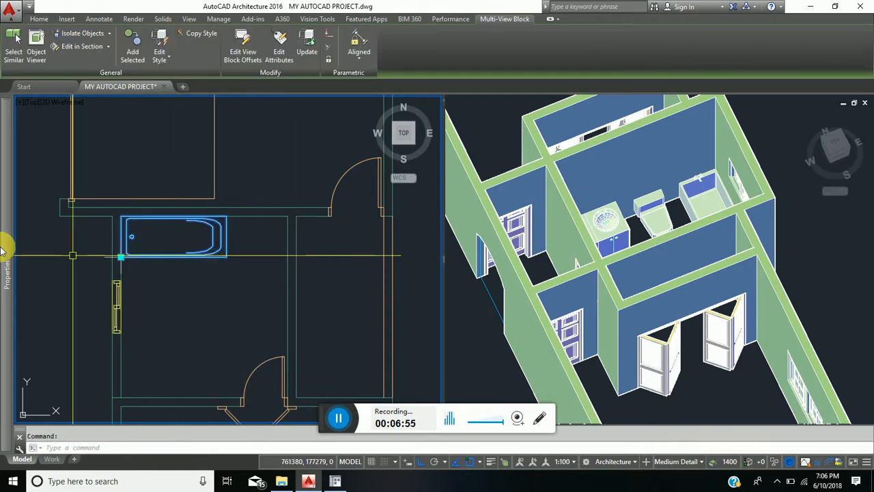
mouse_move(14, 246)
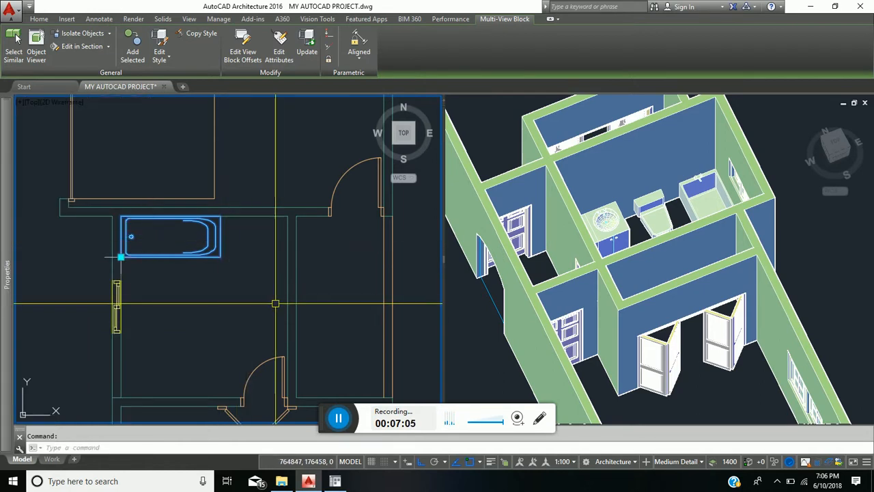
key(Escape)
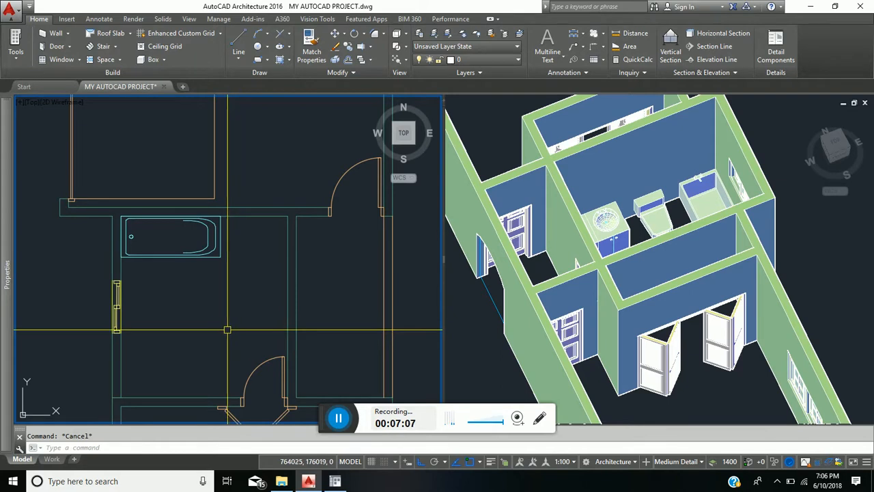
- Return to the Content Browser and open the Shower category under Bathroom
click(334, 482)
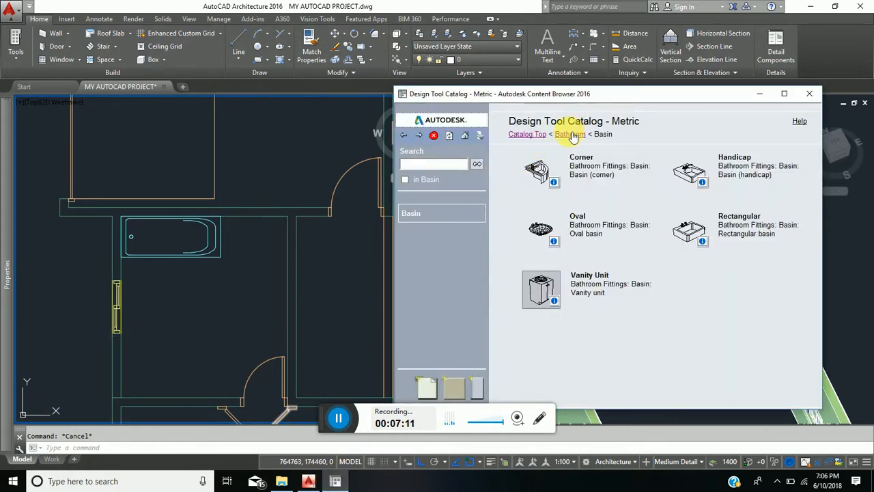
click(570, 134)
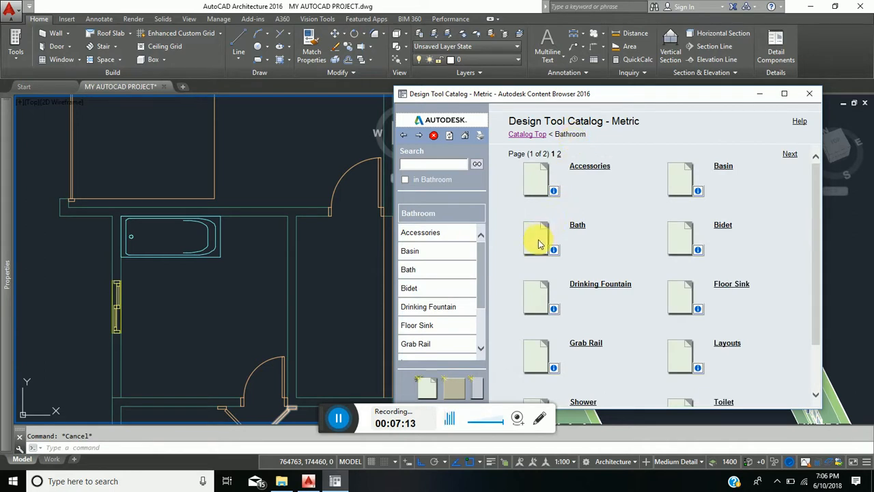
scroll(617, 314, down, 2)
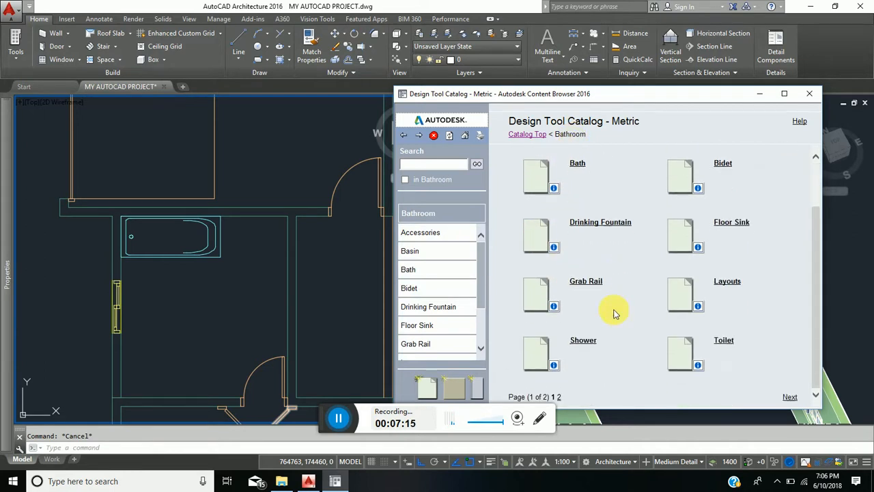
click(537, 354)
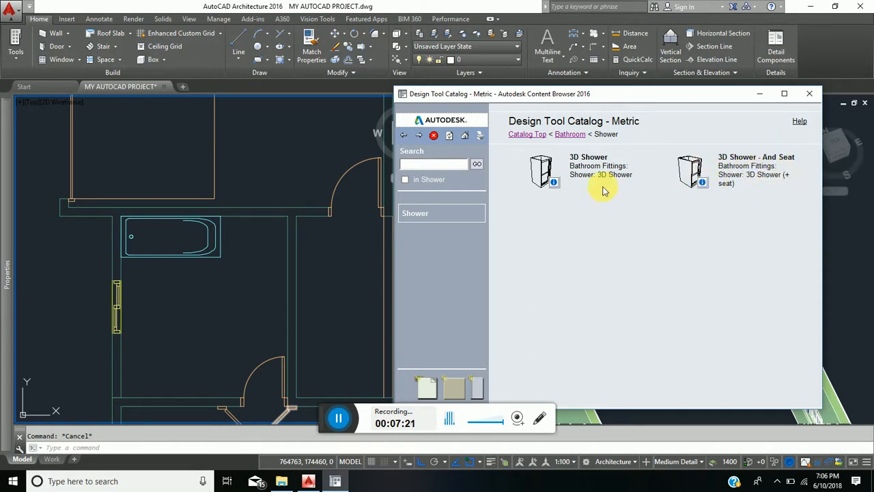
- Insert one 3D Shower - And Seat in the second bathroom, southeast of the bathtub, with the default rotation
drag(689, 170, 285, 245)
drag(237, 270, 238, 273)
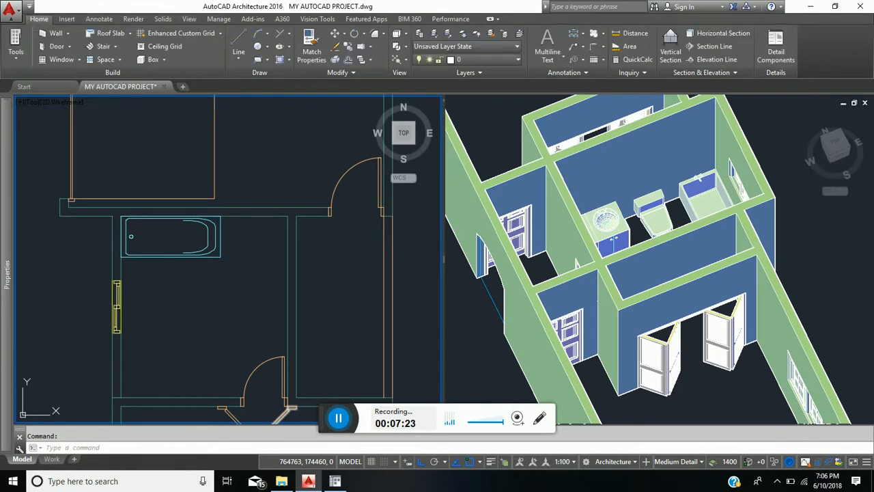
key(Return)
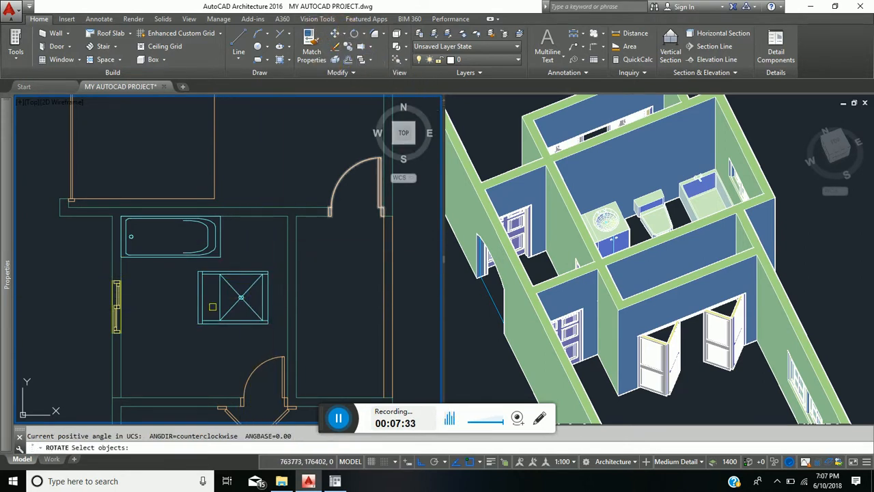
- Rotate the second bathroom's shower by 270 degrees about its centre line so its seat end lies north, and check its scale properties
click(239, 294)
click(219, 298)
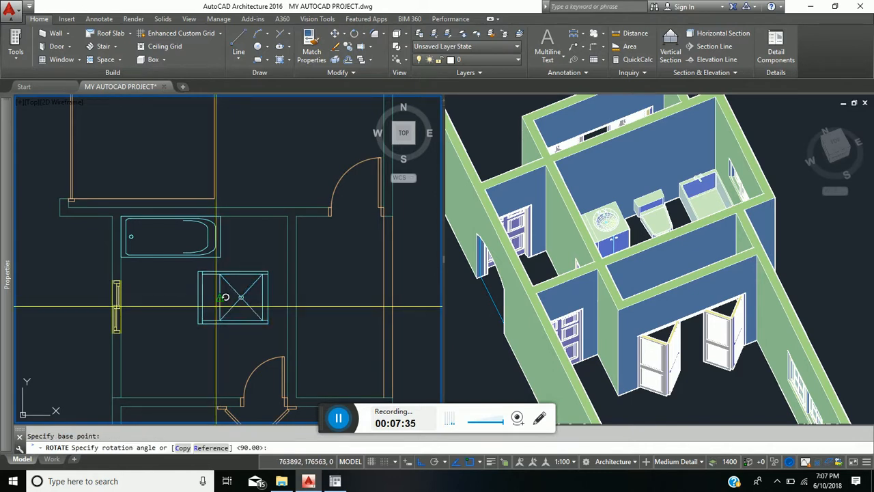
key(Return)
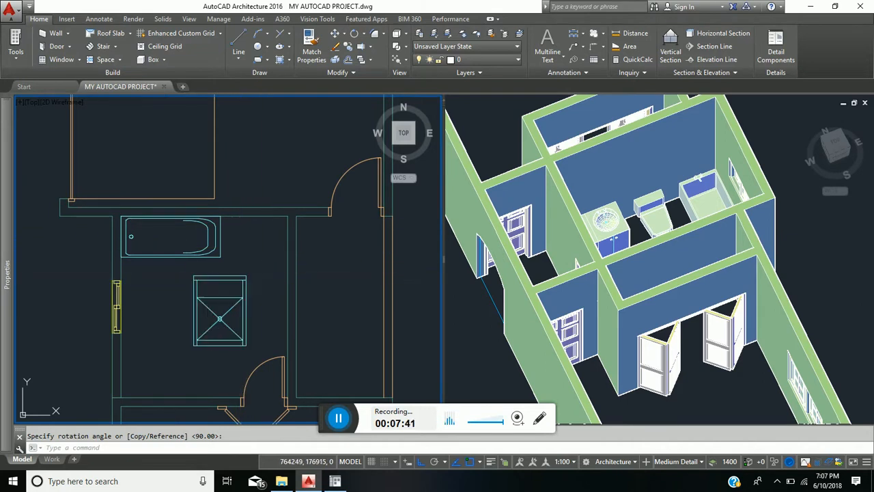
click(198, 278)
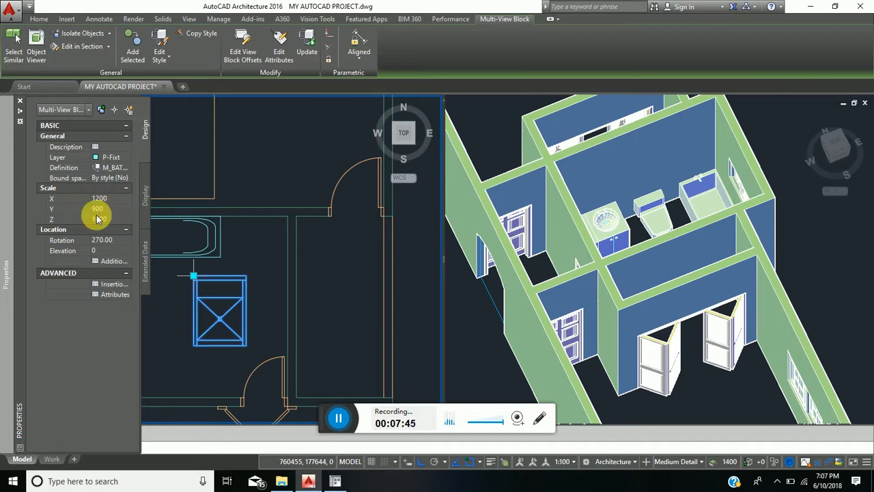
key(Escape)
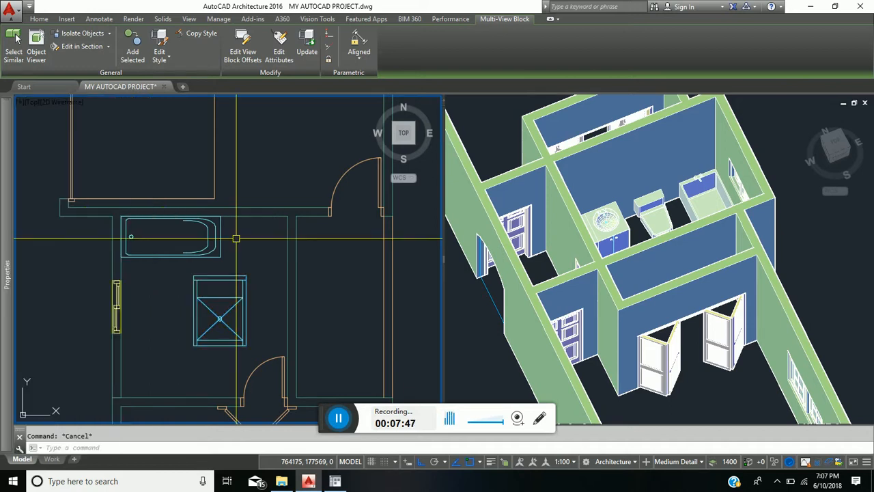
- Make MARK DIM 50 the current dimension style
click(99, 20)
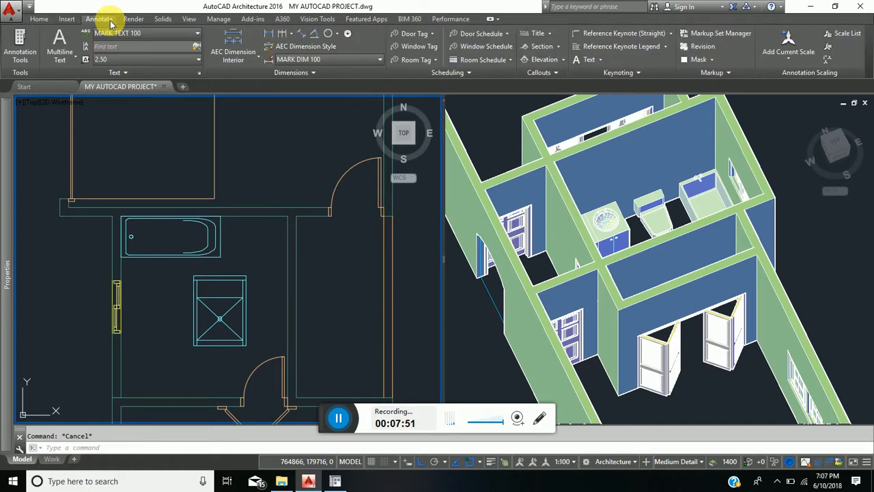
click(377, 60)
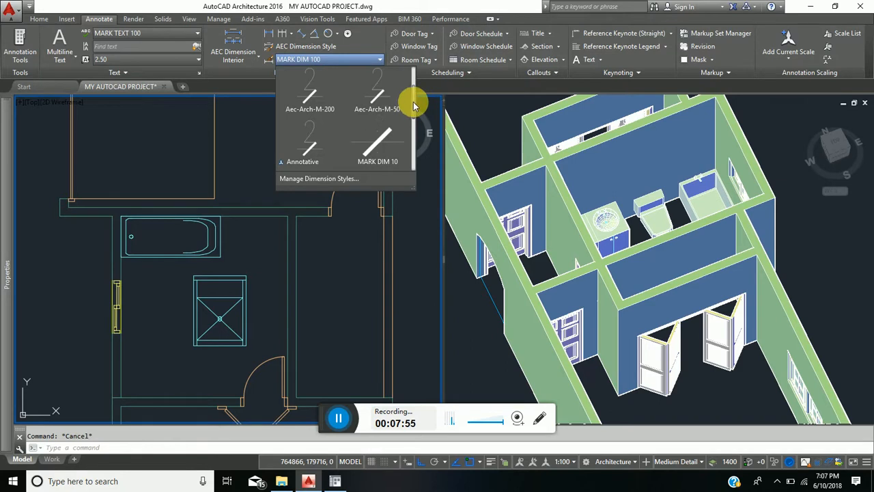
drag(414, 106, 412, 133)
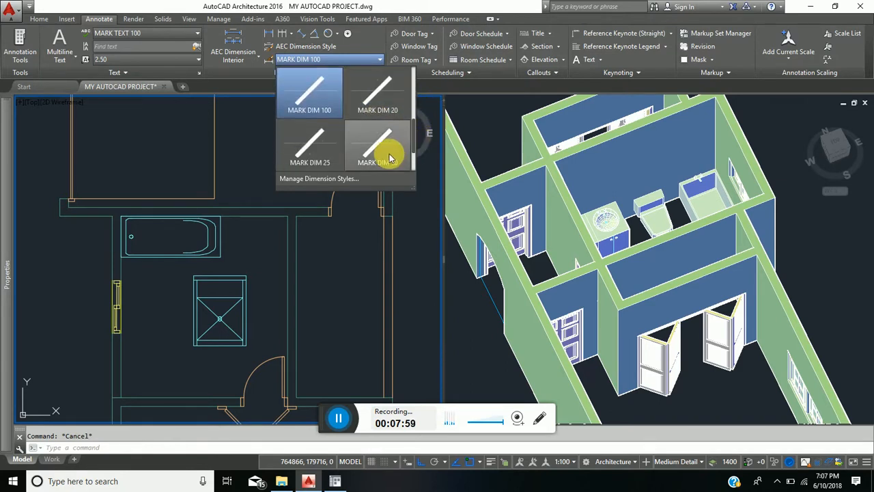
click(389, 156)
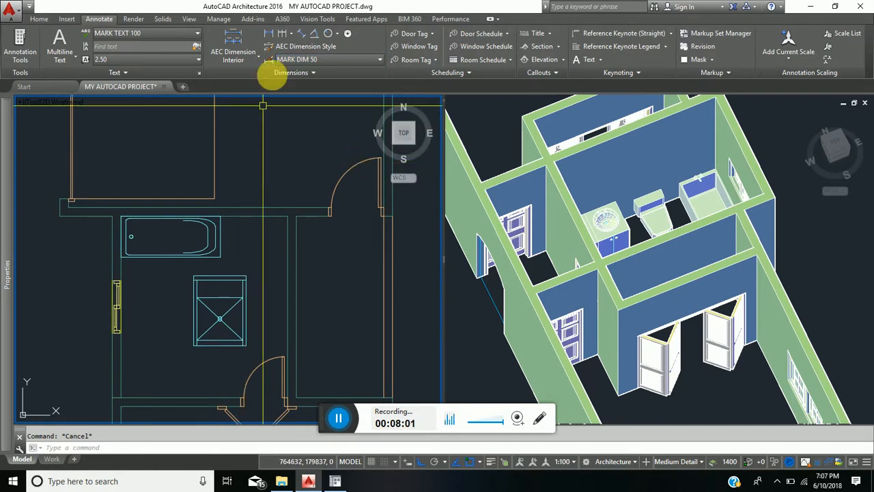
- Measure the gap between the bathtub's northeast corner and the second bathroom's east wall with a linear dimension placed north of it
click(269, 33)
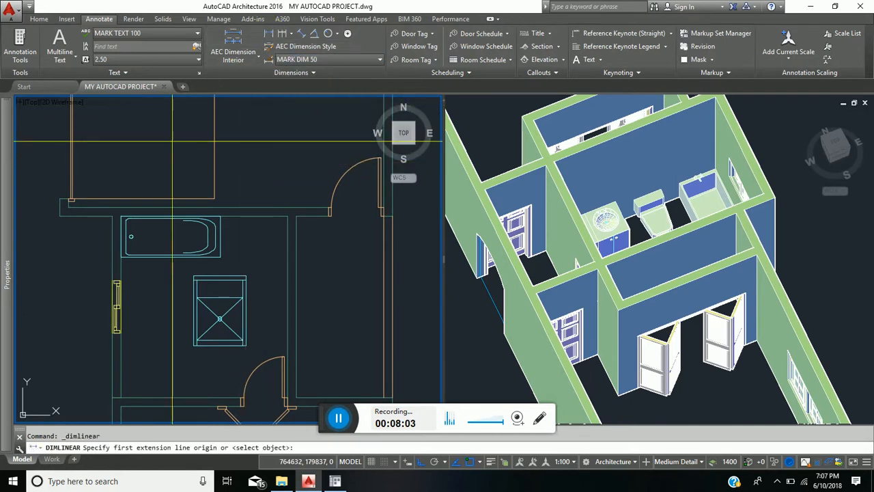
click(220, 216)
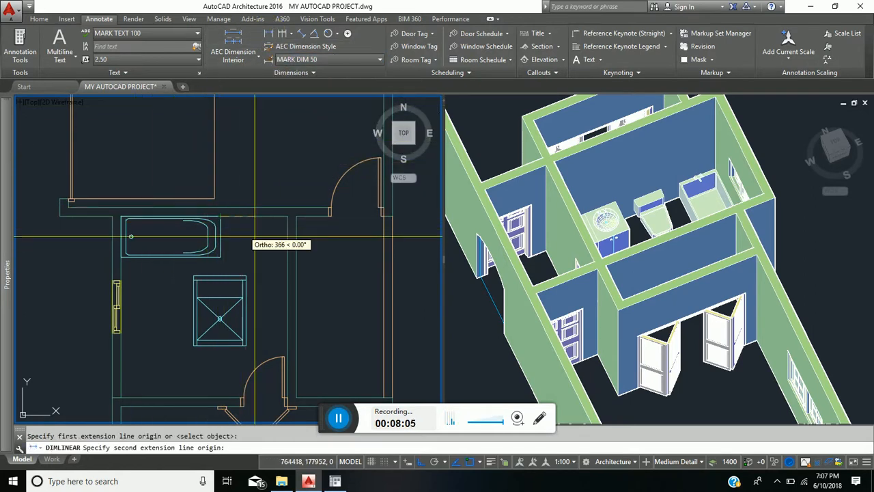
click(288, 216)
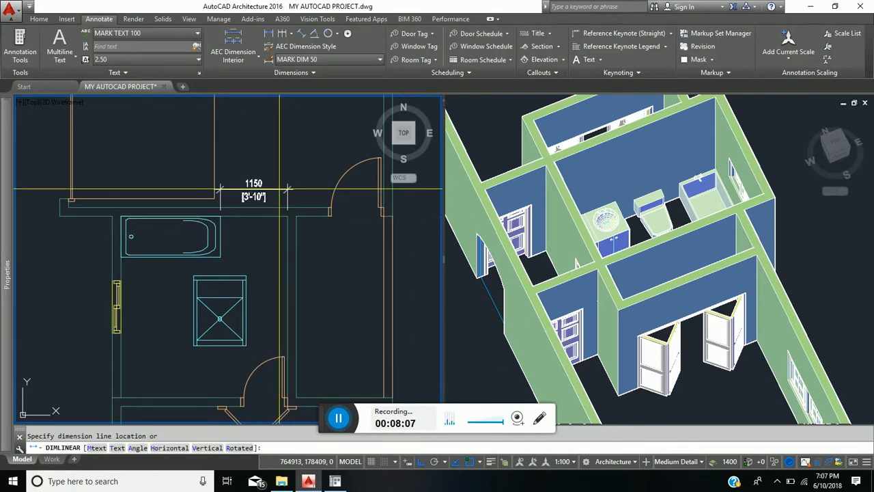
click(275, 184)
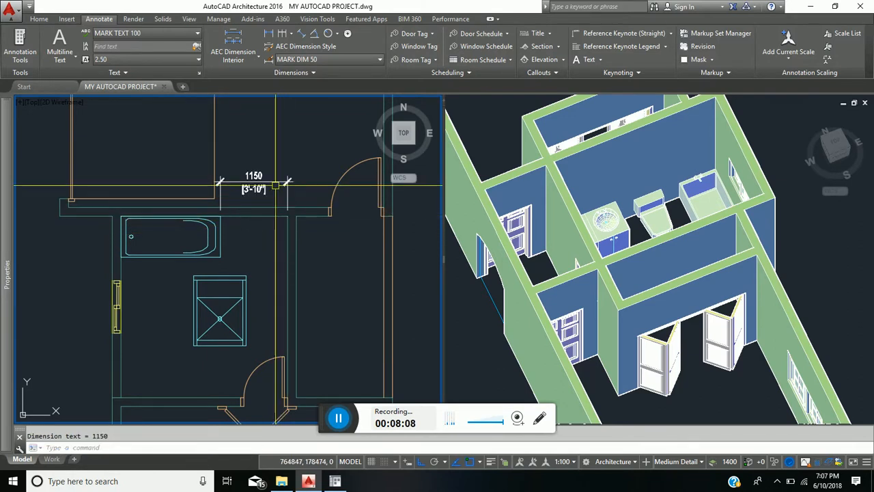
- Set the second bathroom shower's Y scale to 1150 in its properties
click(215, 280)
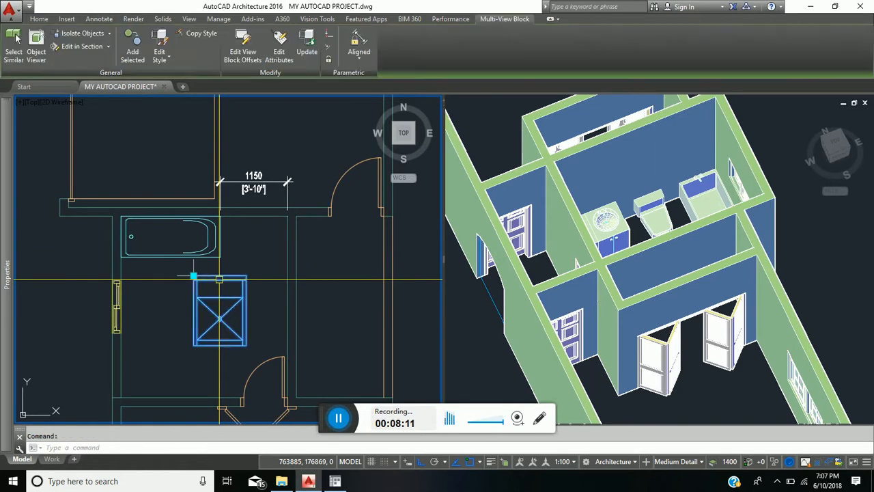
mouse_move(3, 276)
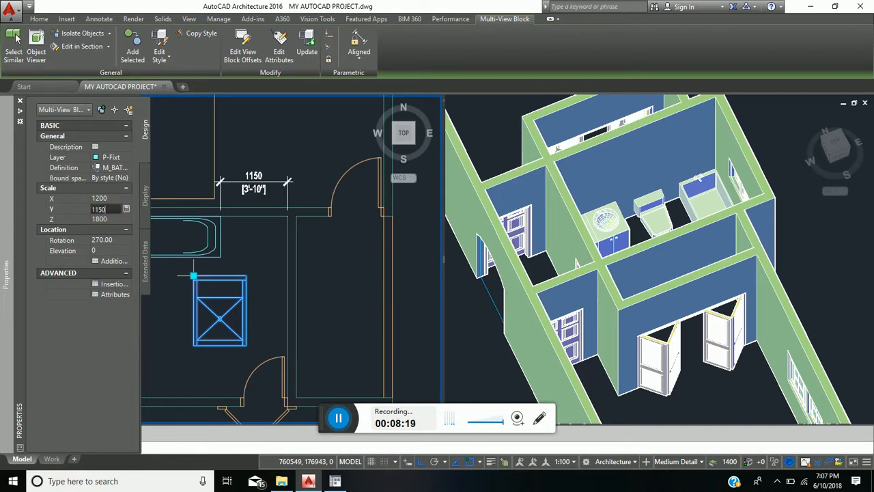
key(Return)
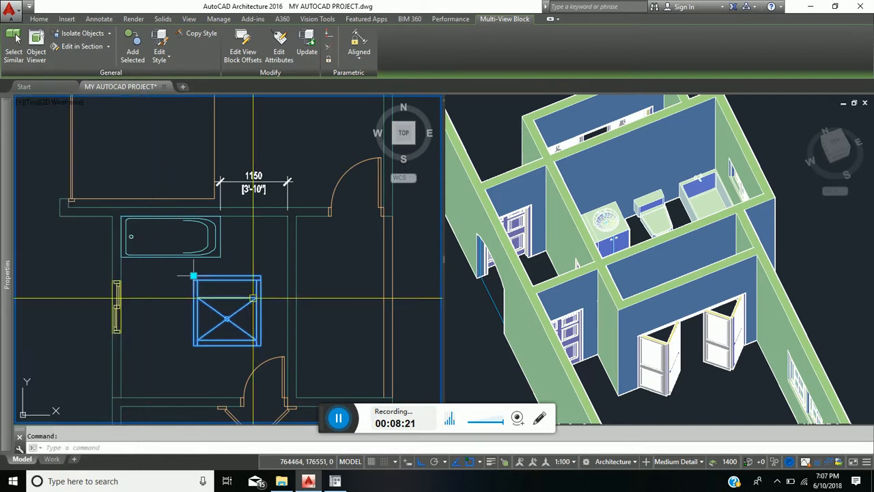
key(Escape)
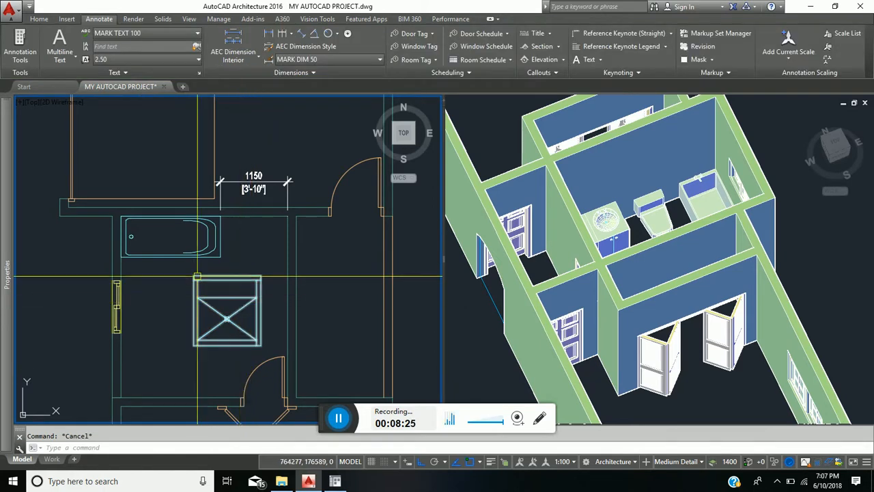
- Move the shower by its northeast corner into the second bathroom's northeast inside corner, and erase the temporary dimension above it
click(39, 19)
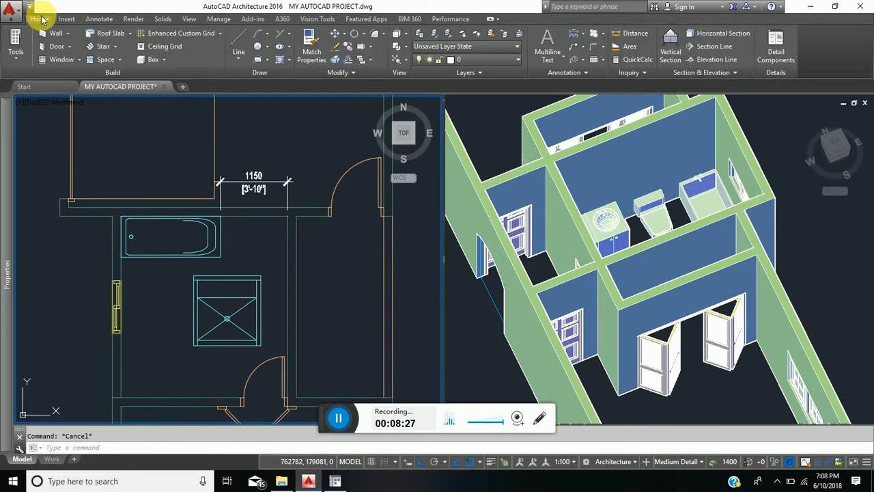
click(339, 34)
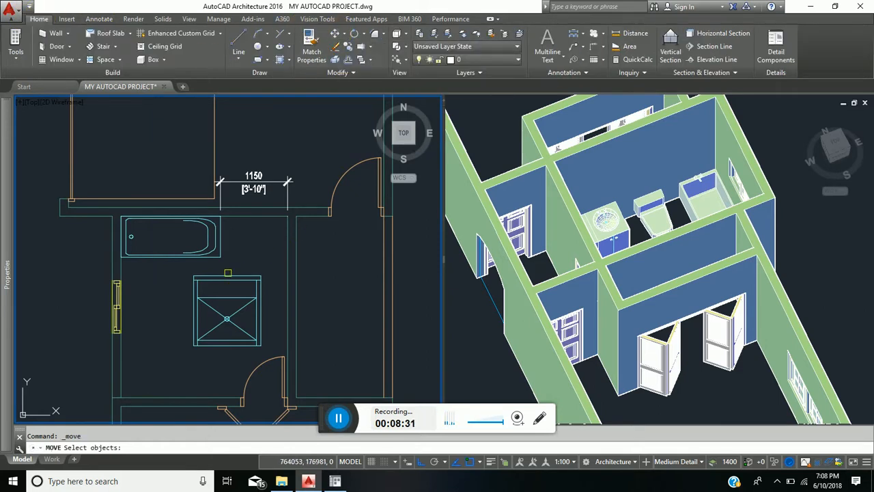
click(226, 278)
key(Return)
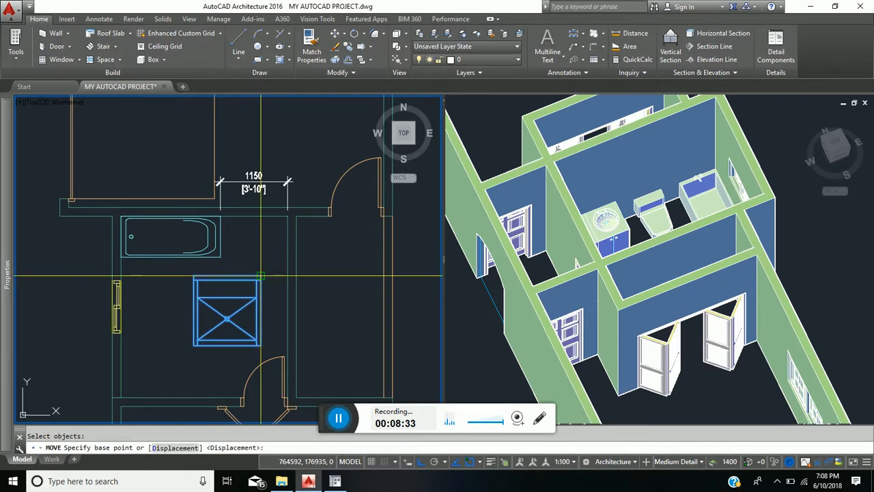
click(261, 277)
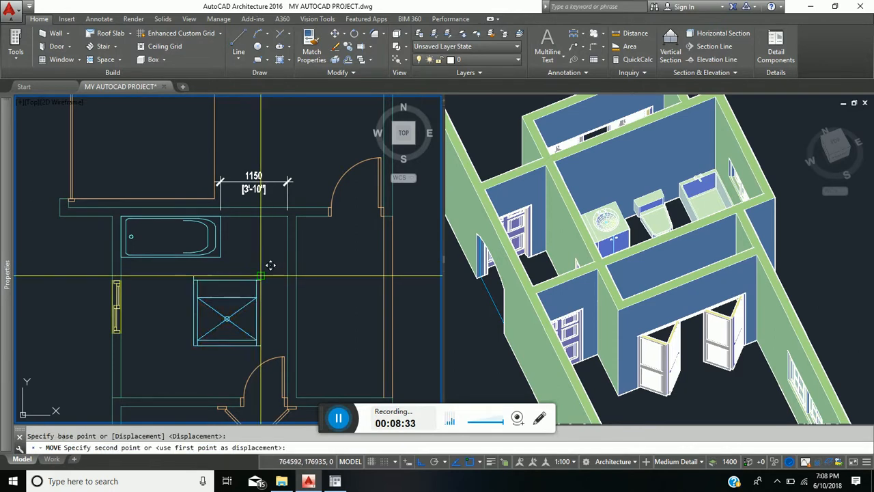
click(293, 209)
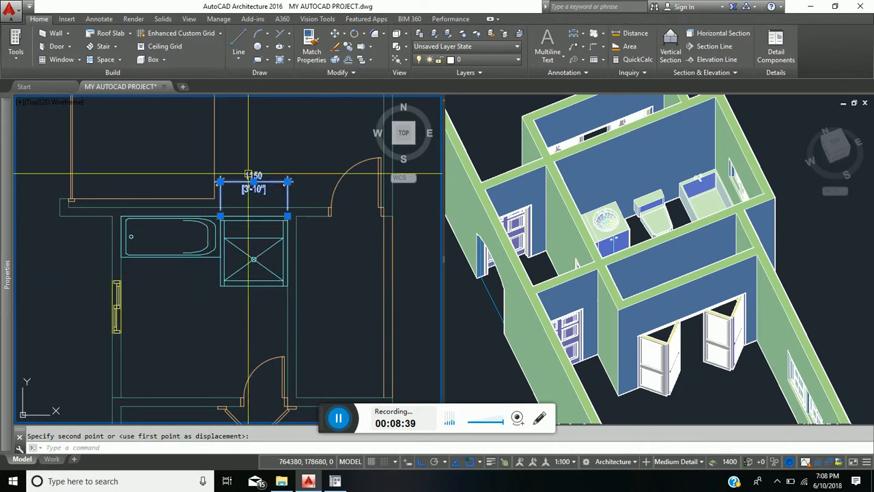
key(Delete)
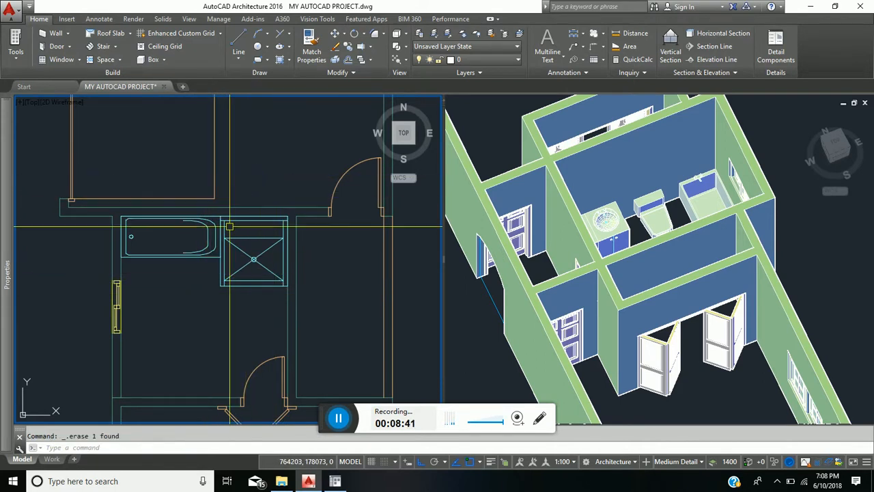
- Copy the first bathroom's toilet straight west into the second bathroom, just south of the bathtub
middle_drag(247, 175, 269, 98)
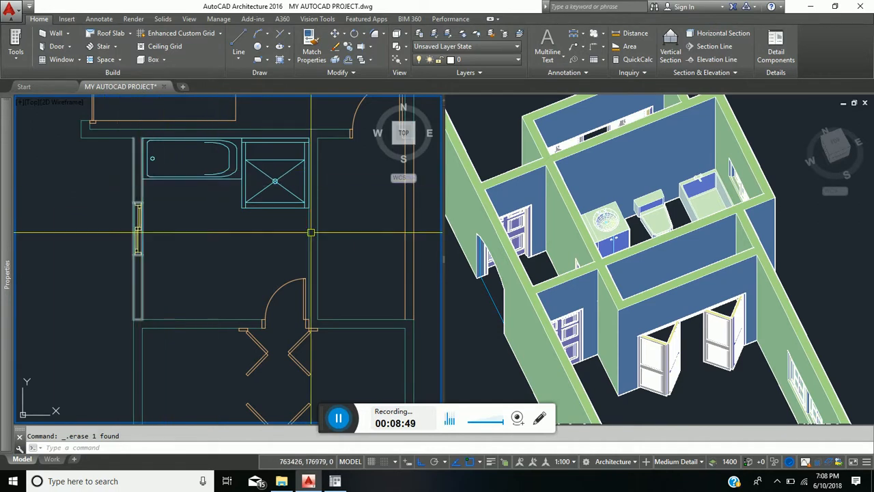
scroll(284, 221, down, 4)
middle_drag(284, 221, 177, 215)
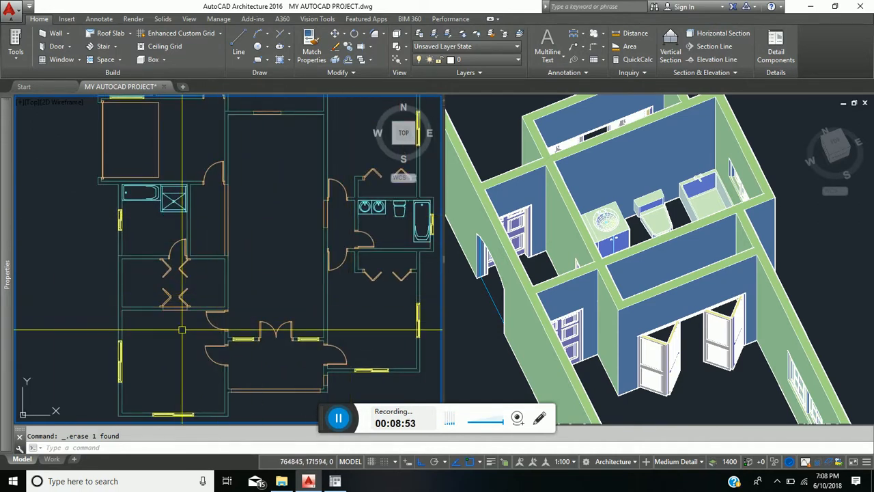
middle_drag(174, 278, 134, 286)
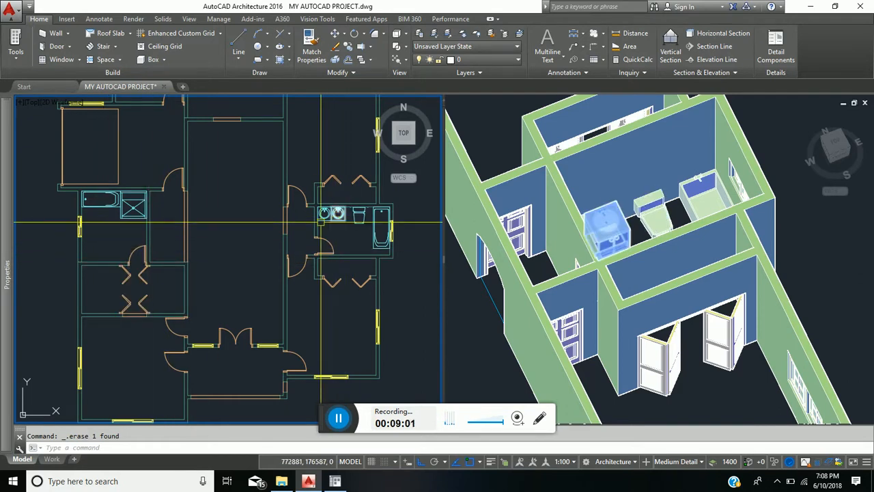
click(351, 53)
scroll(343, 227, up, 2)
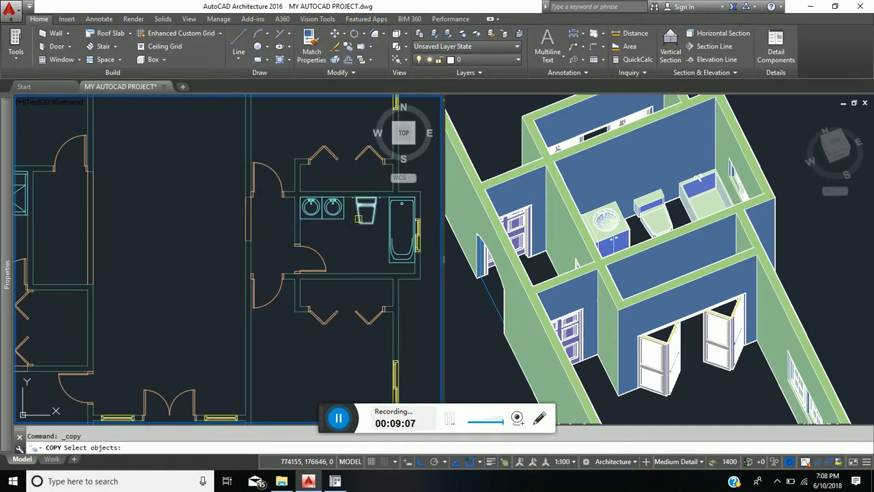
click(358, 219)
right_click(358, 214)
click(365, 211)
scroll(242, 239, down, 2)
middle_drag(241, 239, 400, 214)
scroll(220, 187, up, 4)
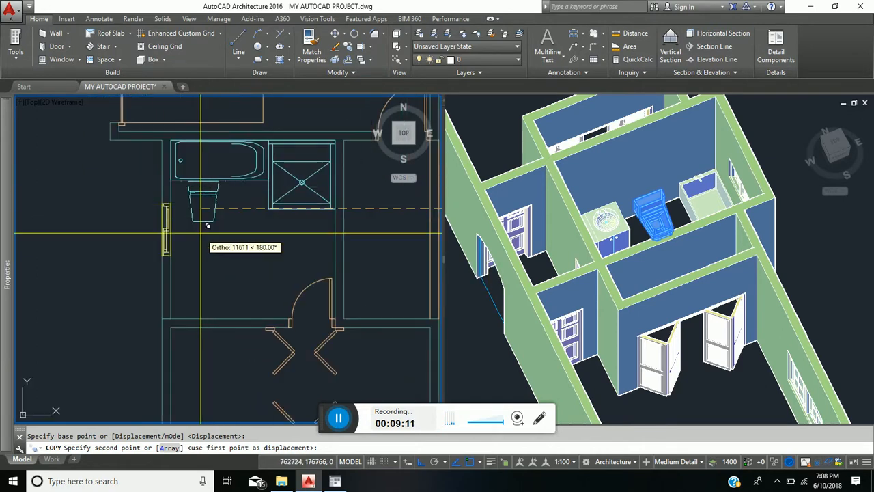
click(207, 226)
key(Return)
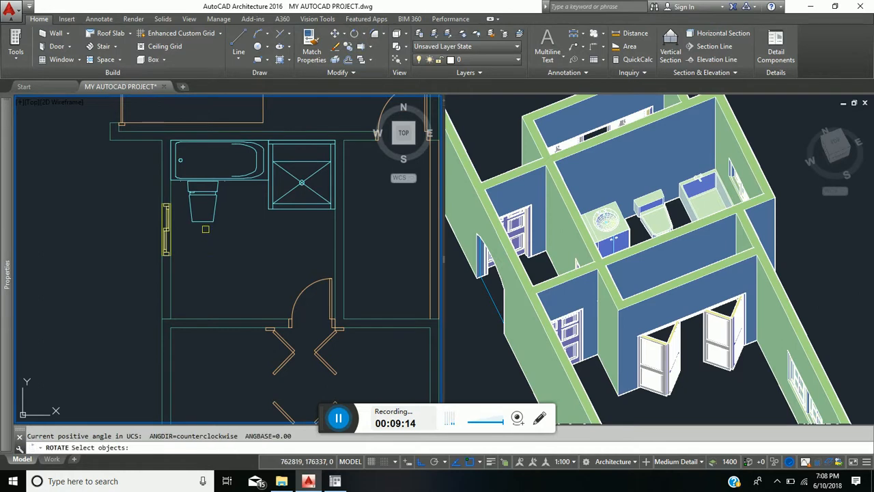
- Rotate the copied toilet 90 degrees counterclockwise about its middle so its tank faces the west wall
key(Return)
click(204, 208)
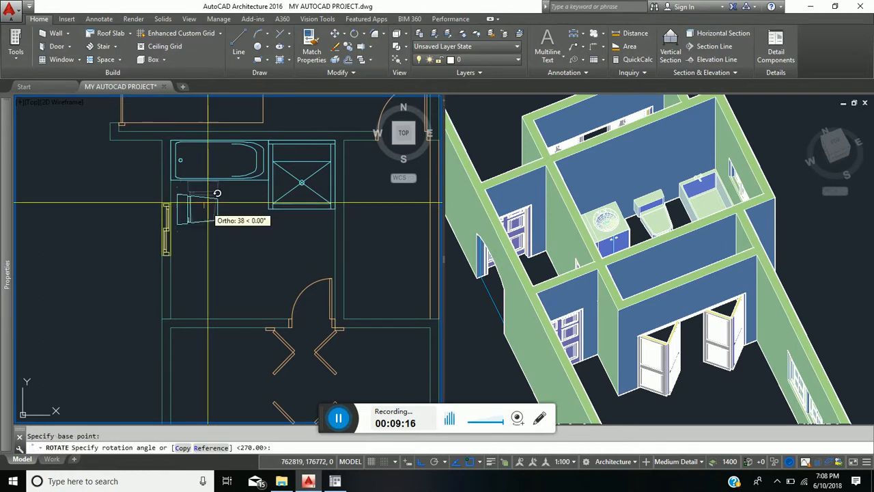
click(222, 100)
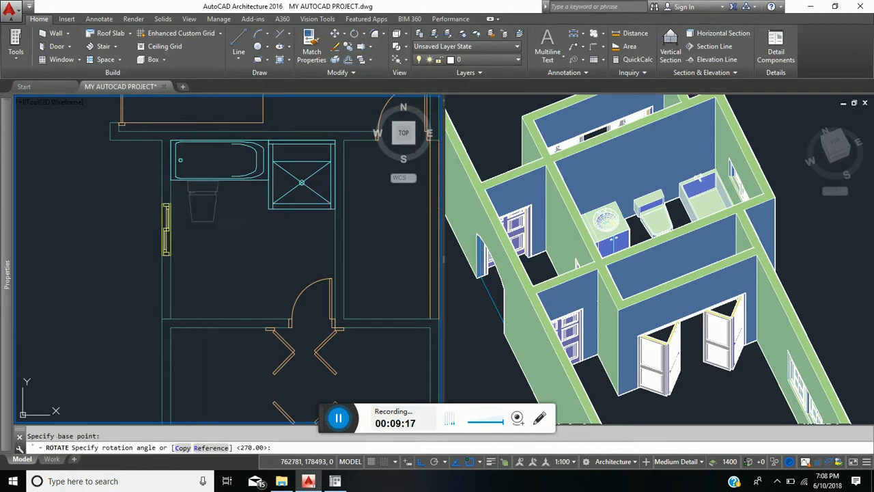
- Move the rotated toilet west against the second bathroom's west wall, and shift it south in front of the window
click(333, 37)
key(Return)
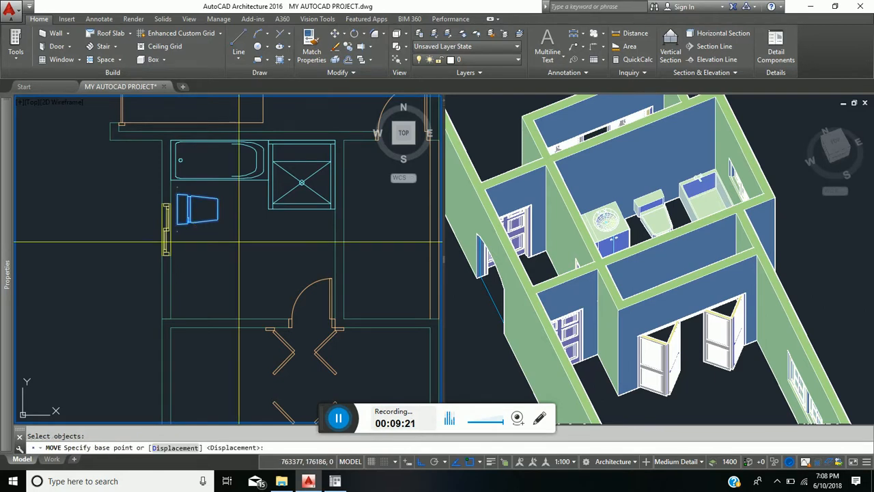
click(257, 231)
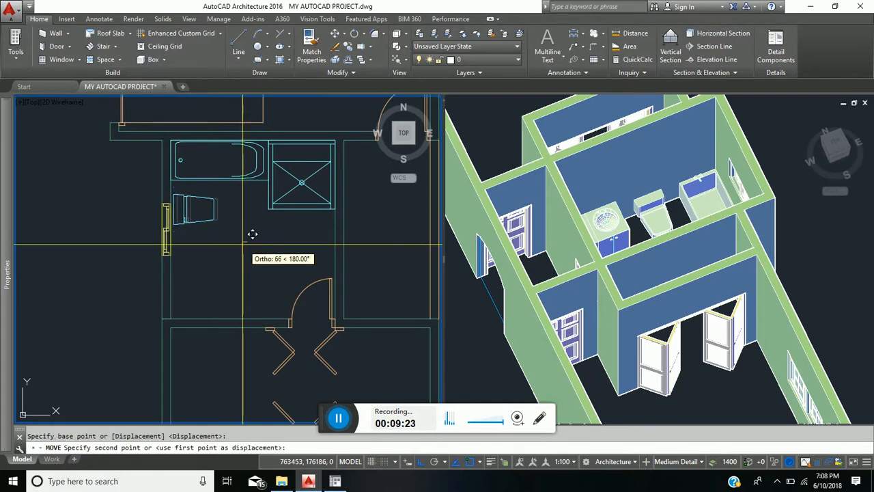
click(251, 233)
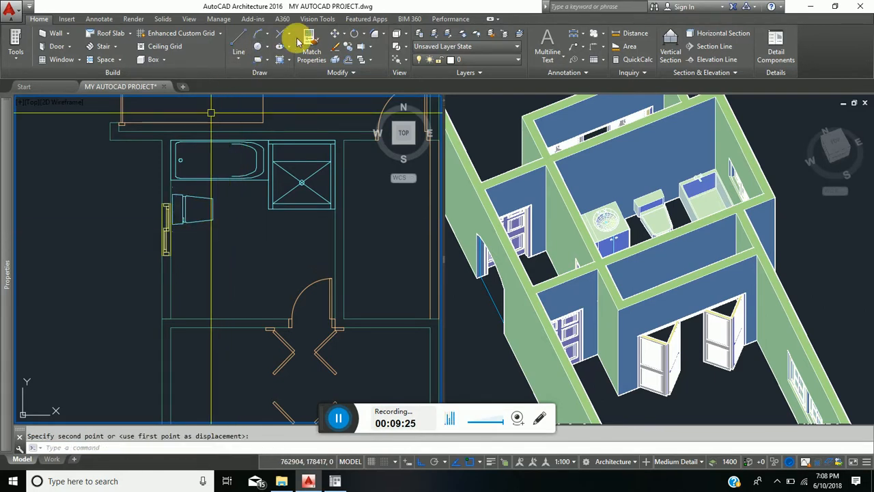
click(335, 37)
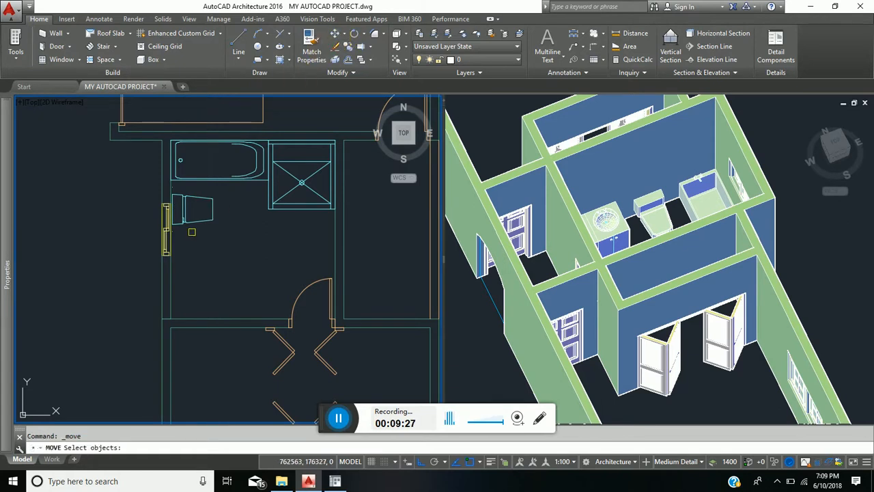
click(239, 232)
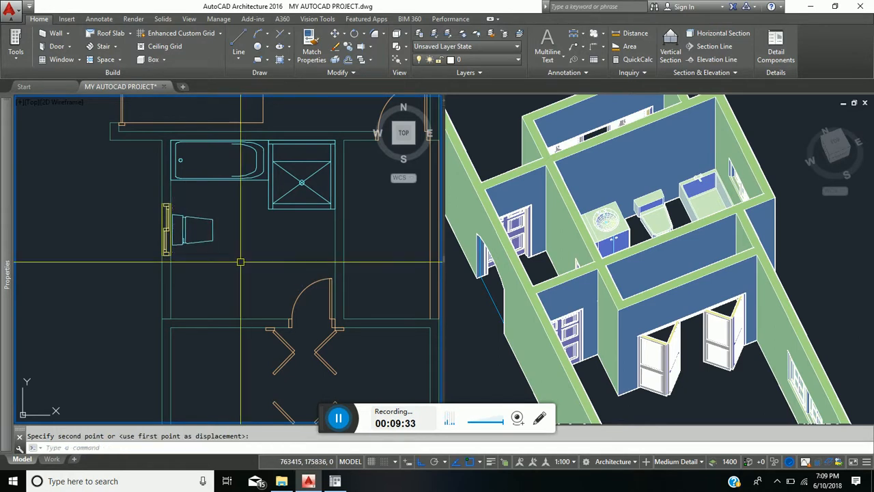
- Copy the first bathroom's two vanity units straight west to the empty area outside the house, beside the second bathroom
scroll(240, 262, down, 5)
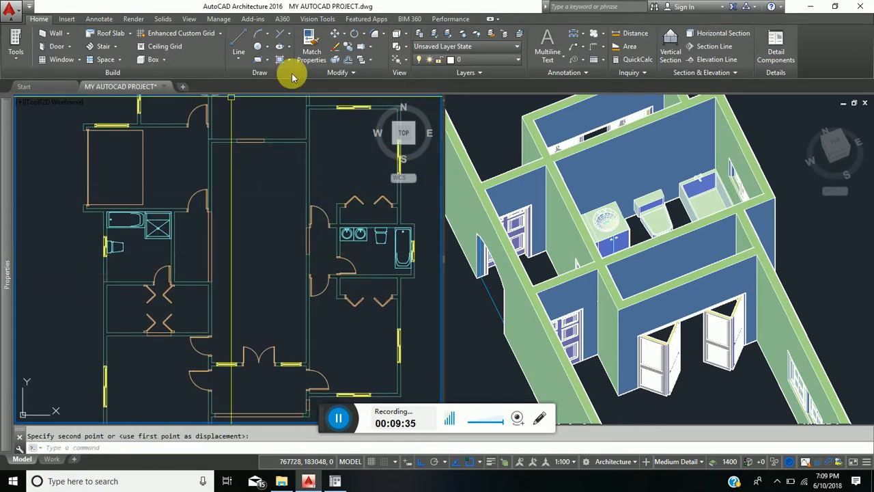
scroll(358, 246, up, 2)
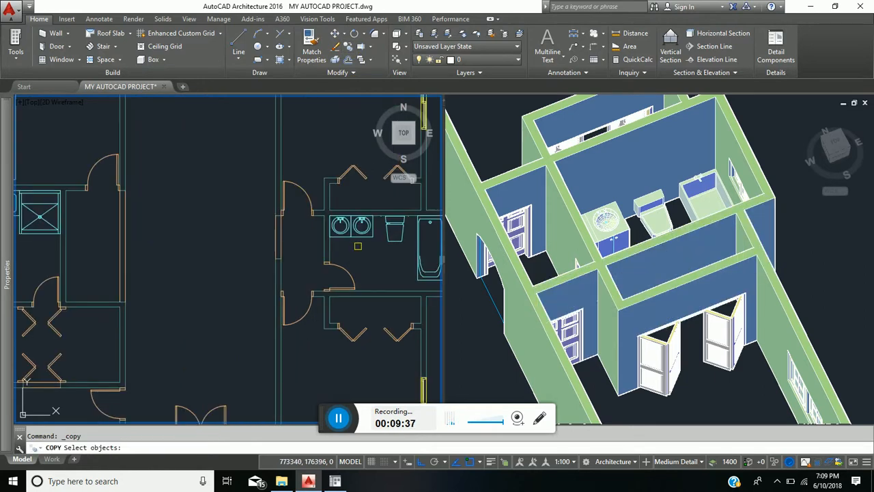
click(360, 246)
click(346, 226)
right_click(350, 226)
click(351, 224)
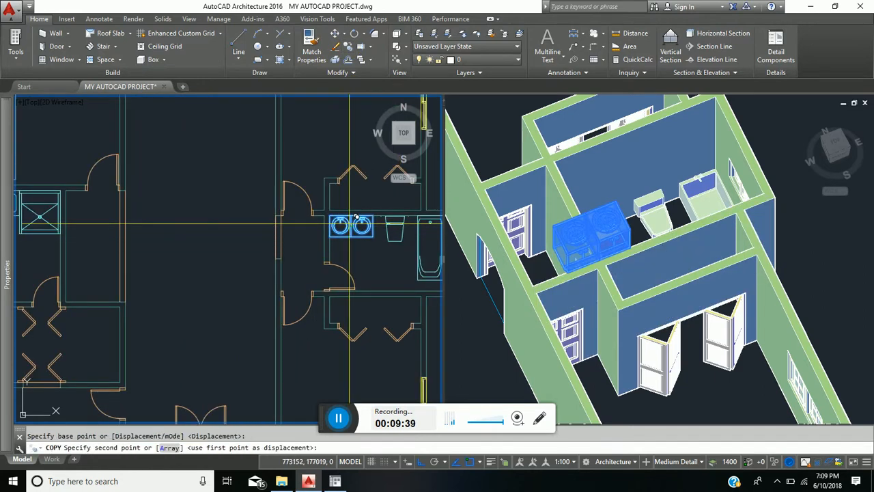
scroll(197, 275, down, 5)
middle_drag(196, 275, 348, 244)
click(224, 244)
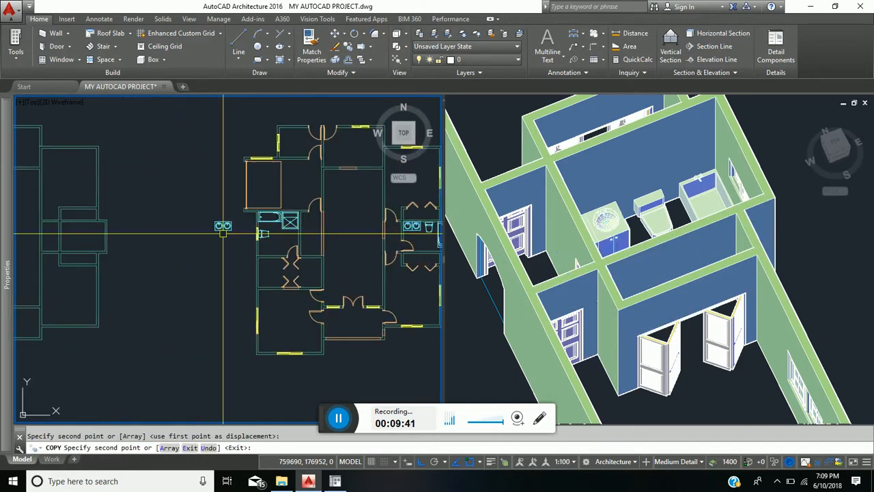
key(Return)
- Rotate the copied vanity units 180 degrees about the middle of their south edge so their taps face south
click(354, 35)
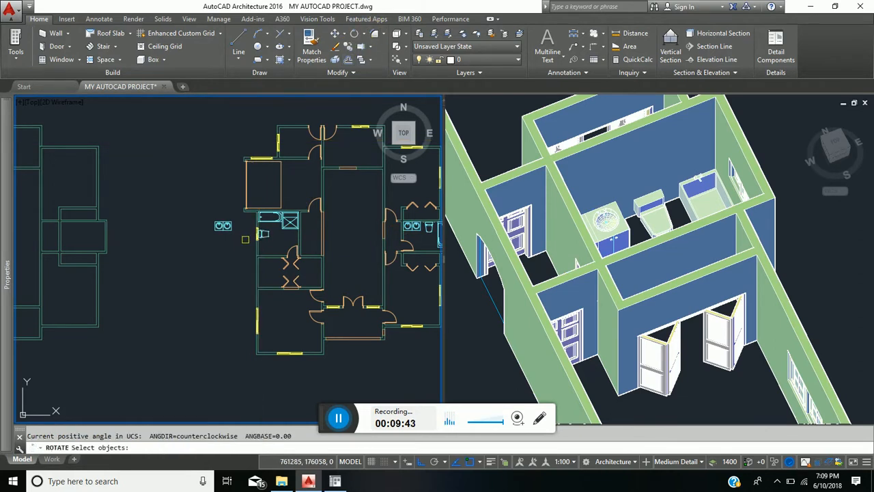
click(246, 239)
click(191, 195)
right_click(238, 229)
scroll(238, 229, up, 4)
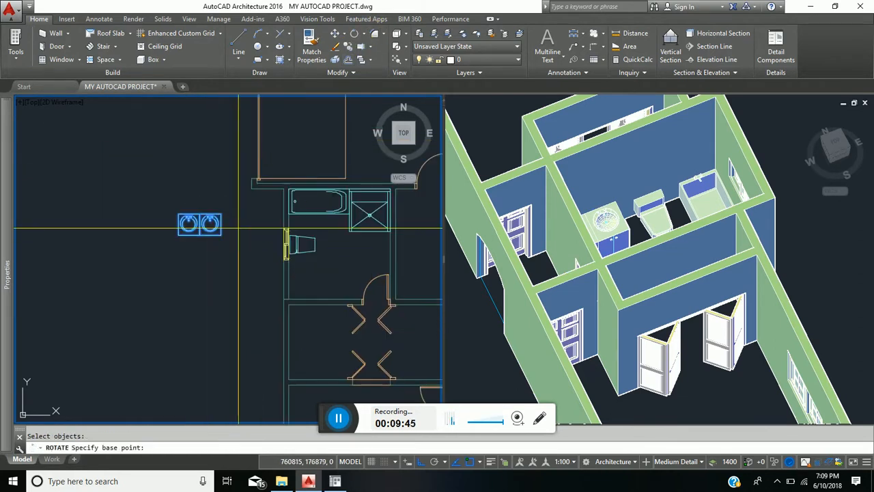
click(205, 229)
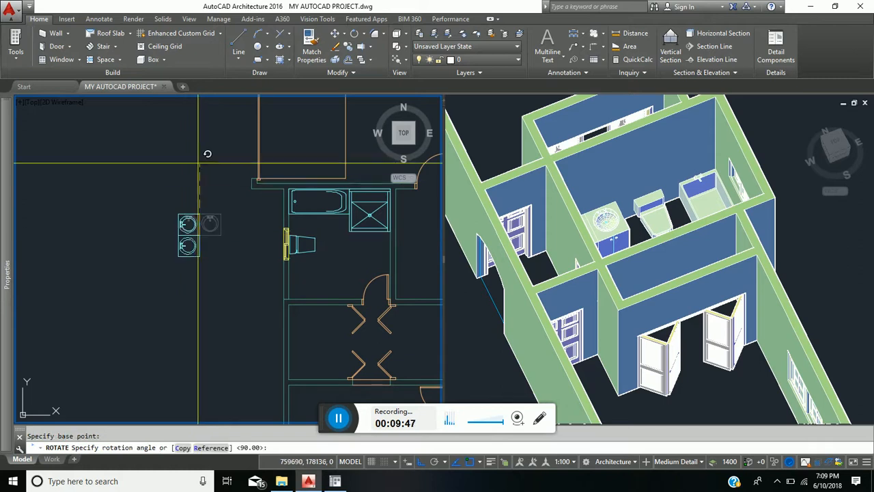
click(192, 107)
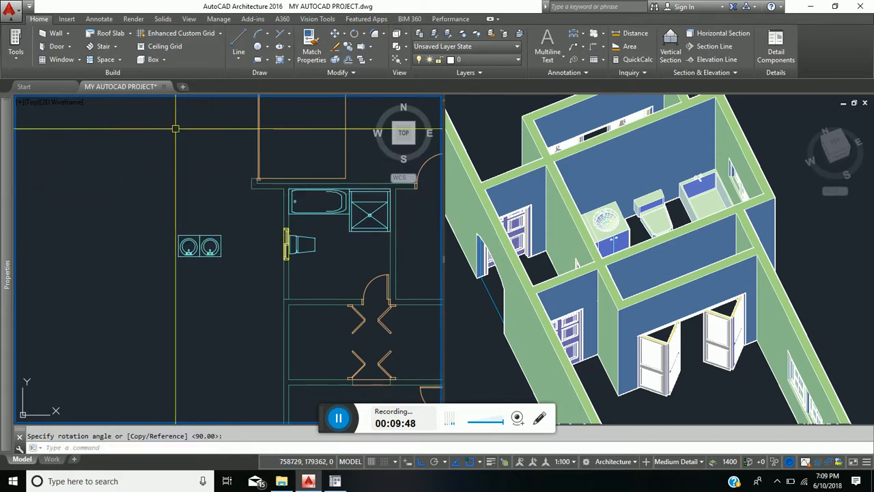
- Move the rotated vanity units by their southwest corner into the second bathroom's southwest inside corner
click(334, 33)
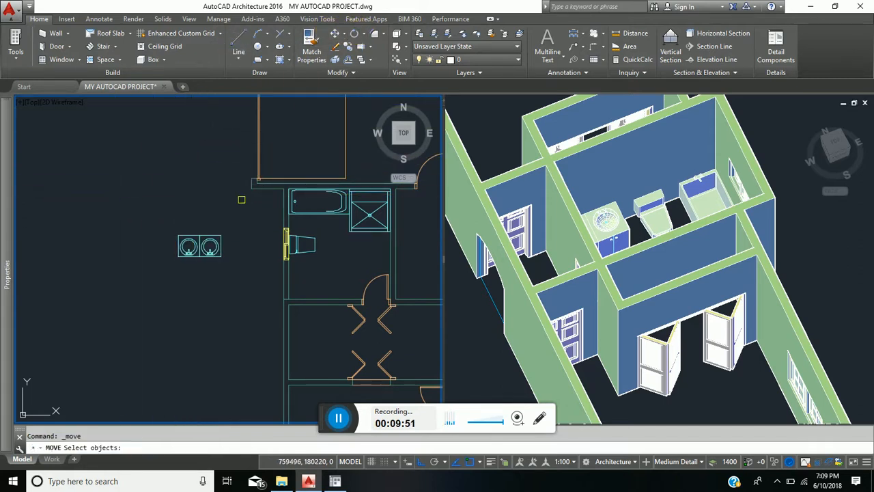
click(225, 258)
click(146, 204)
right_click(151, 229)
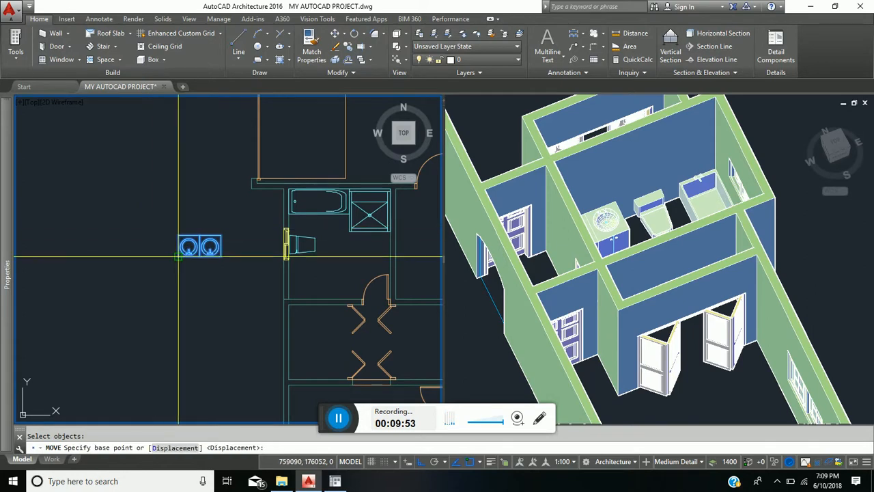
click(178, 256)
scroll(303, 299, up, 4)
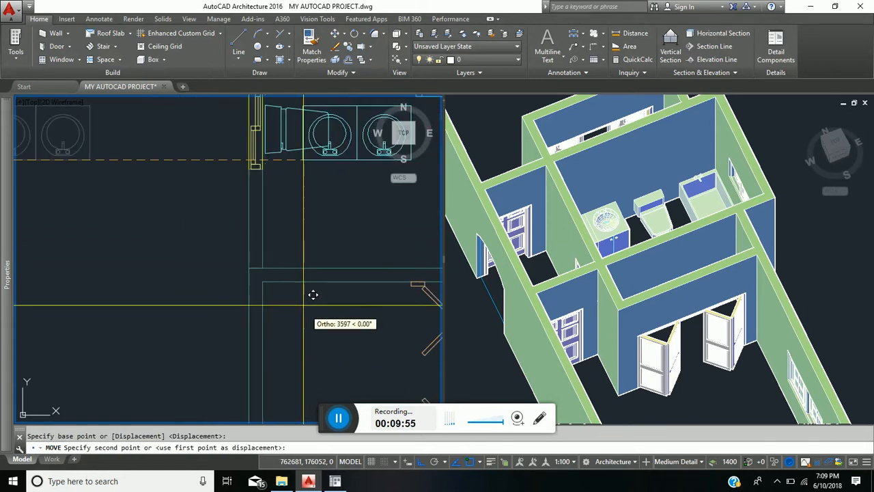
scroll(264, 268, down, 4)
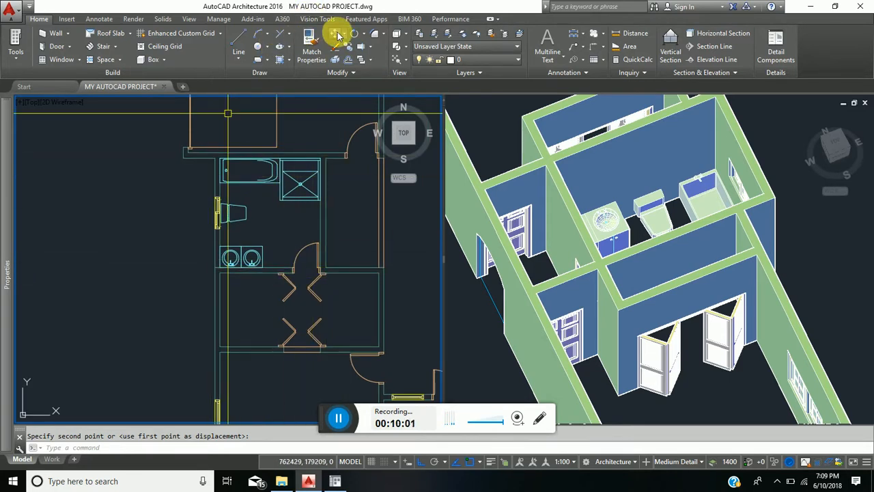
- Shift both vanity units a short distance east along the second bathroom's south wall, leaving a gap at the west wall
scroll(246, 253, up, 4)
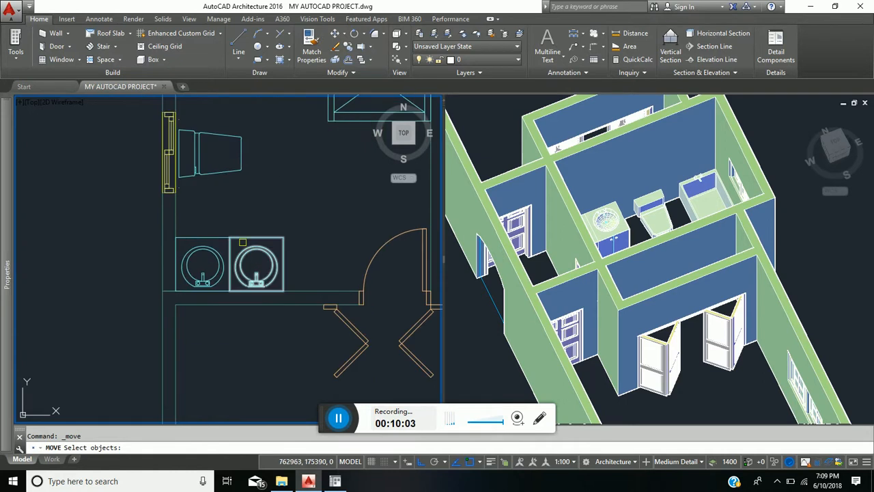
click(245, 247)
key(Return)
click(233, 195)
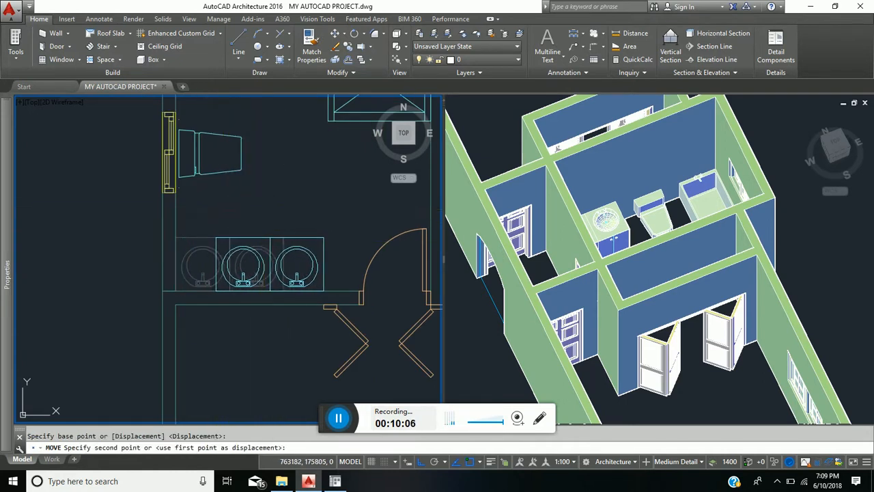
click(262, 209)
scroll(215, 235, down, 3)
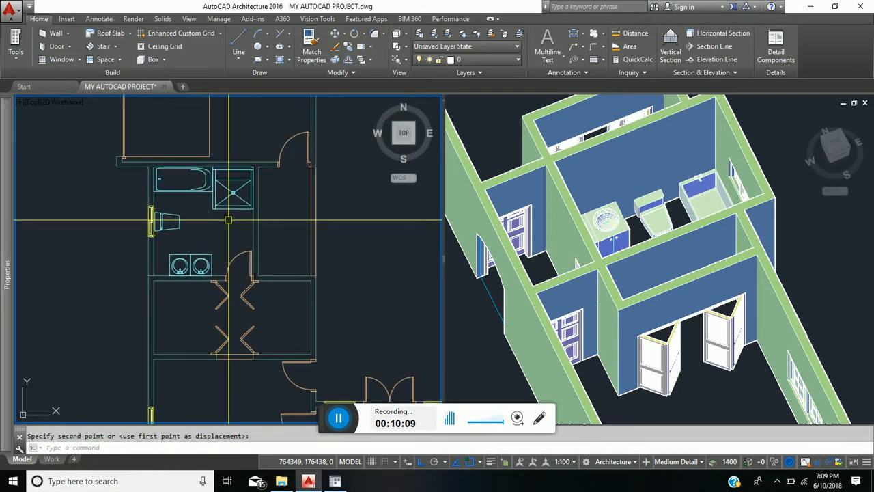
- Examine the furnished bathrooms in the floor plan and in the 3D view, looking into the second bathroom from the southwest
scroll(228, 220, down, 2)
middle_drag(229, 220, 209, 244)
scroll(209, 245, down, 5)
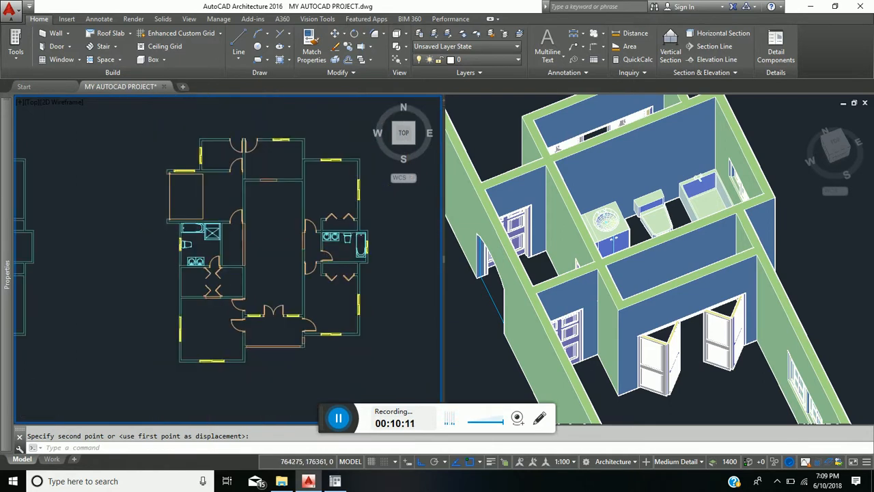
scroll(196, 307, up, 8)
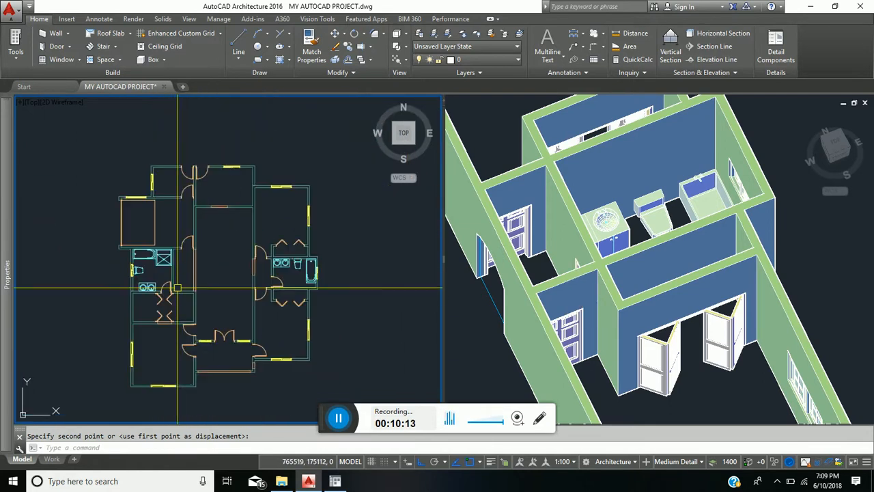
middle_drag(246, 306, 271, 304)
click(720, 394)
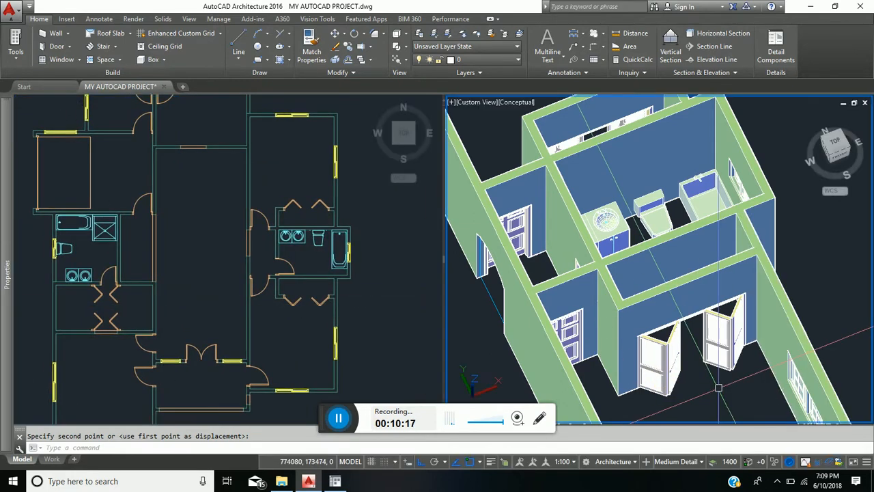
scroll(669, 299, down, 4)
middle_drag(588, 308, 669, 256)
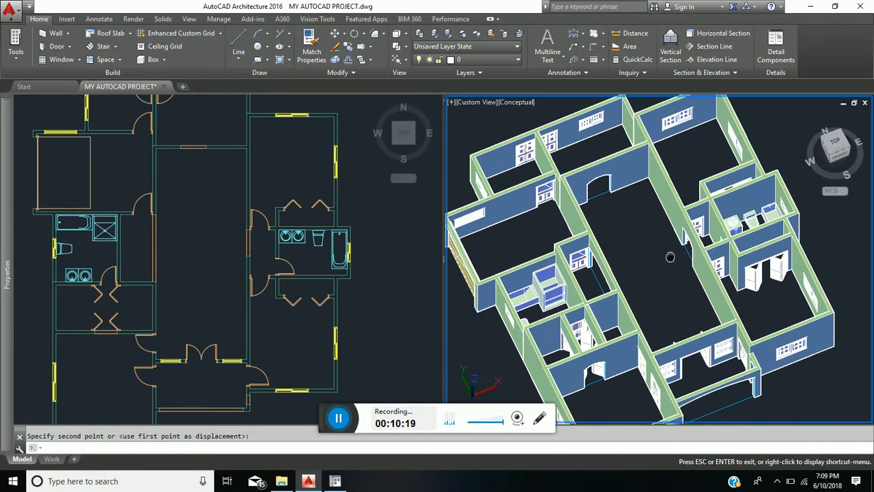
key(Escape)
scroll(511, 286, up, 3)
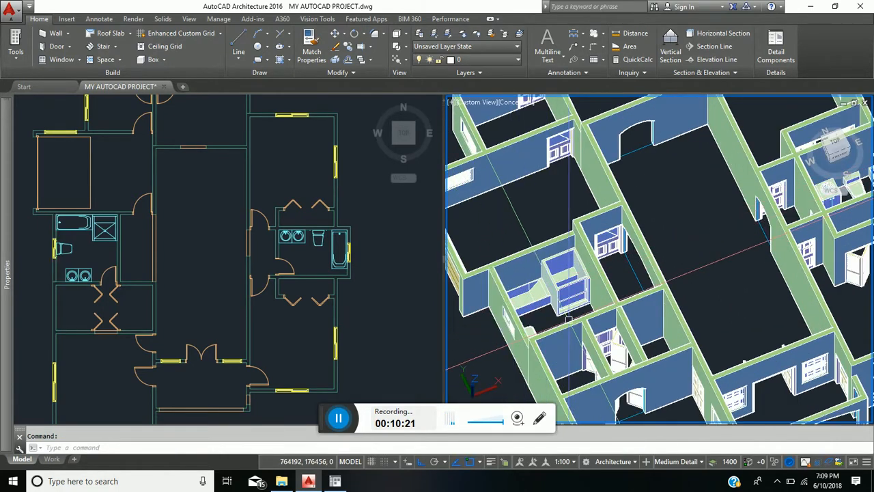
shift+middle_drag(539, 334, 607, 322)
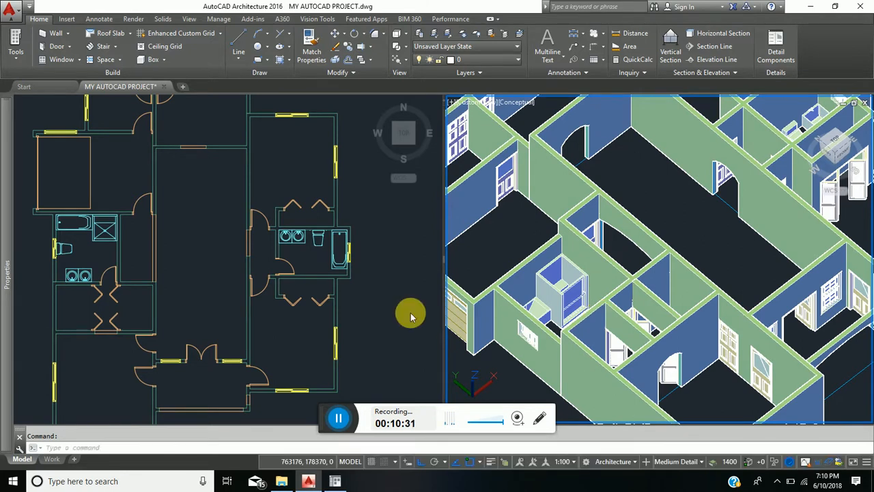
- Examine the windowed room at the north end of the floor plan up close
click(215, 248)
scroll(217, 251, down, 2)
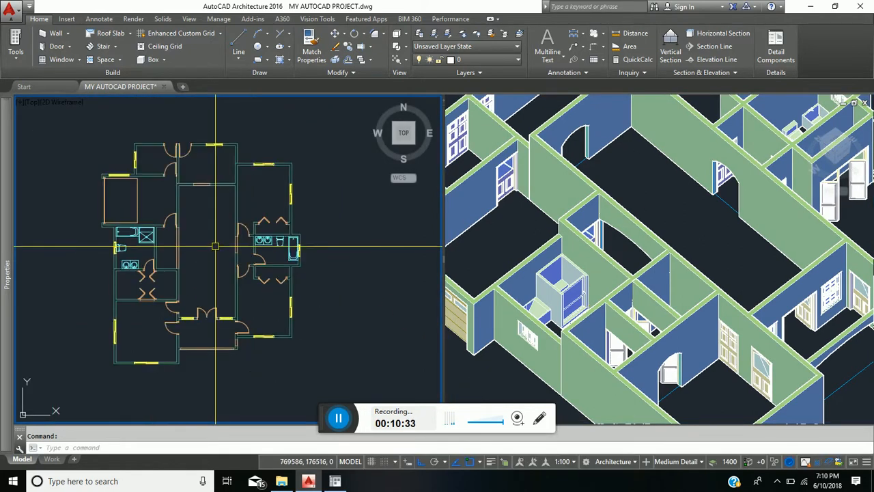
middle_drag(202, 204, 201, 307)
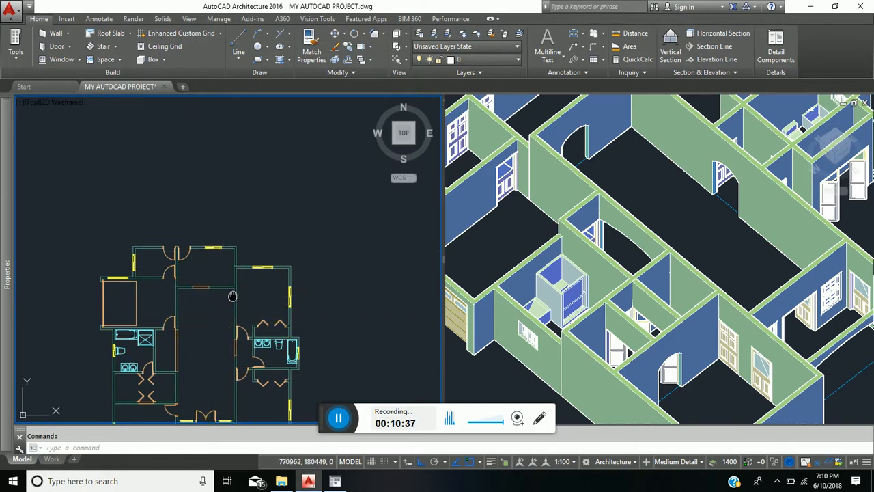
middle_drag(232, 296, 227, 317)
scroll(209, 294, up, 1)
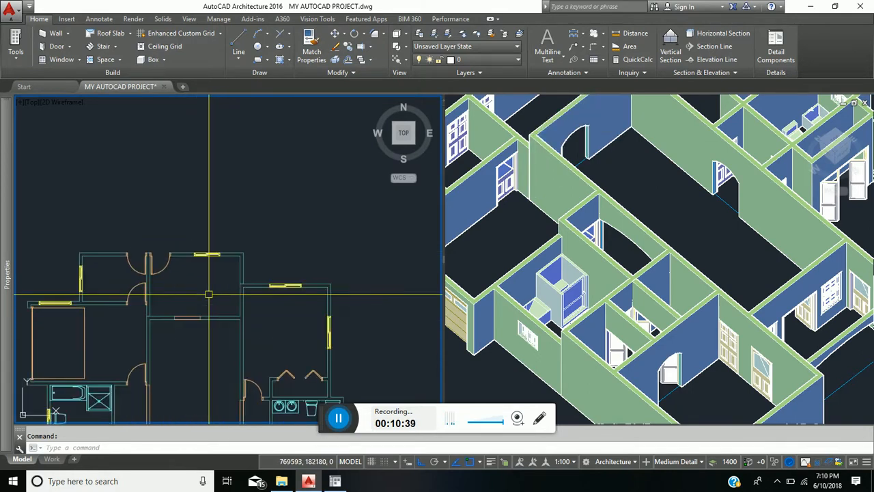
scroll(209, 294, up, 2)
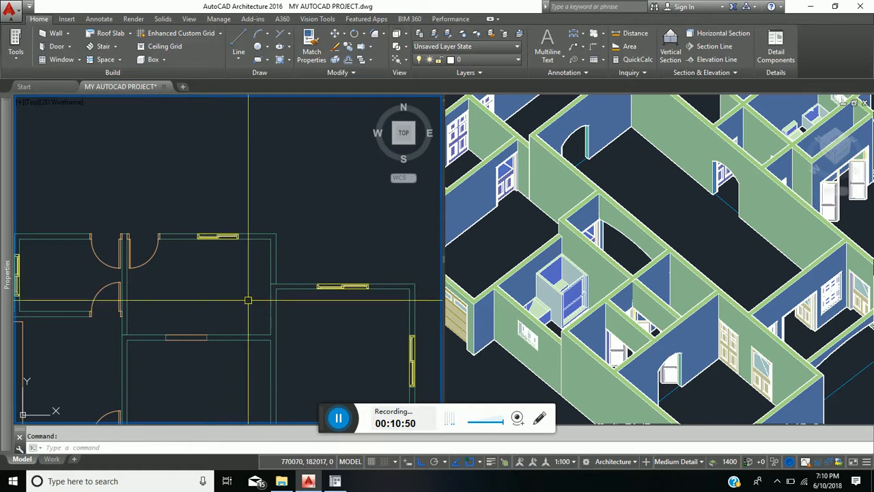
scroll(257, 289, up, 1)
scroll(257, 289, down, 1)
middle_drag(257, 289, 246, 246)
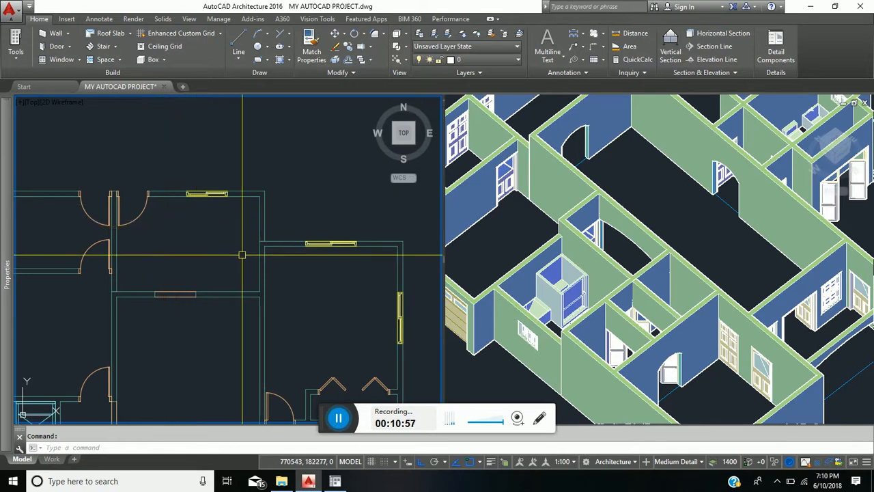
- Switch to the Content Browser and open Kitchen Fittings, Units - 600mm Deep, in the metric design tool catalog
click(338, 481)
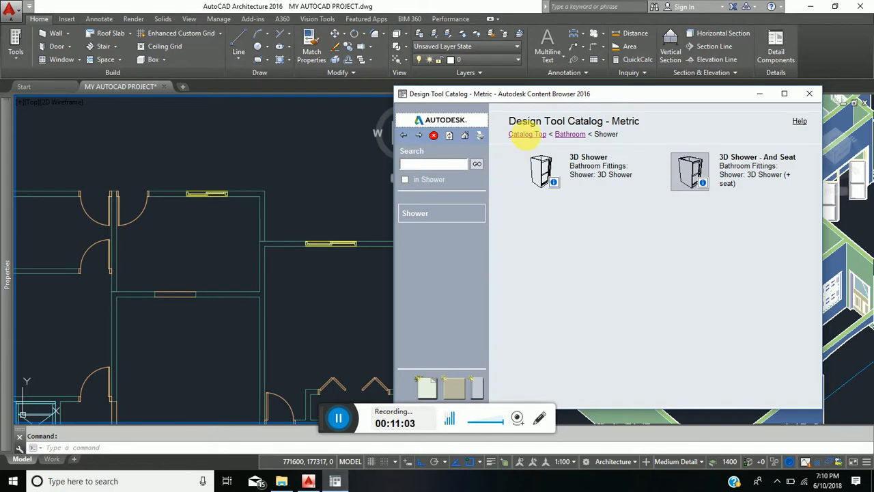
click(528, 134)
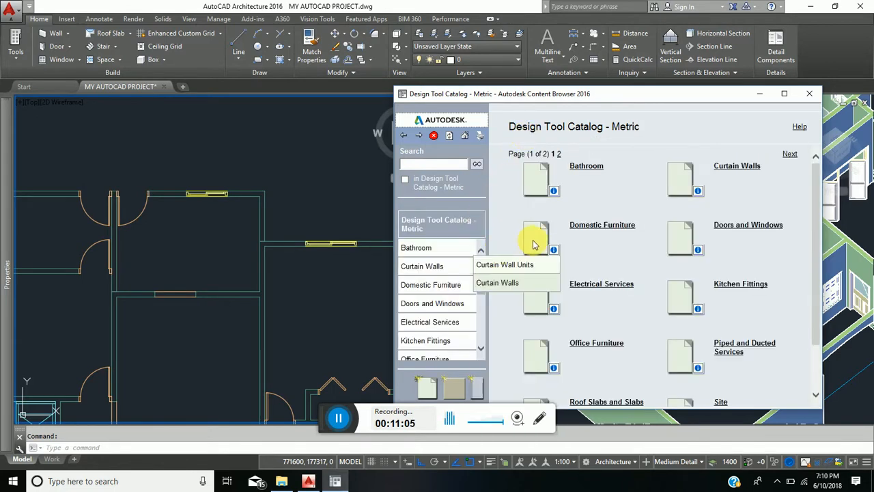
drag(481, 266, 478, 289)
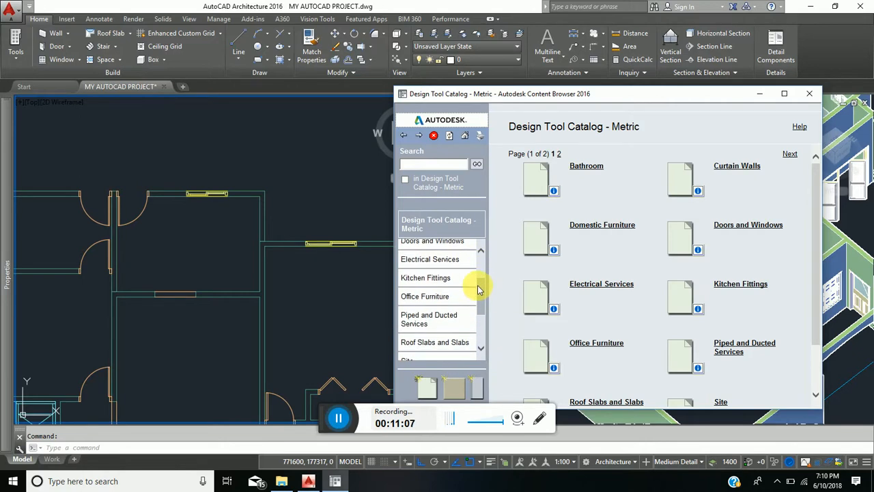
click(427, 282)
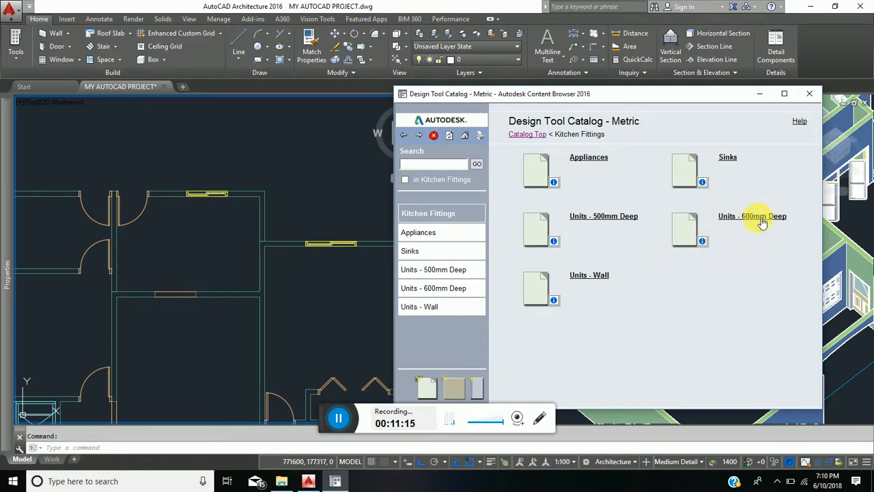
click(687, 240)
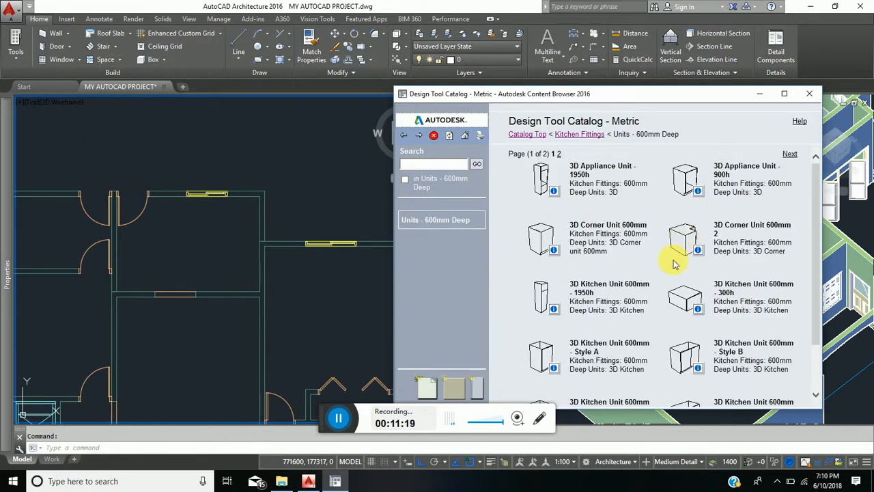
scroll(666, 283, down, 2)
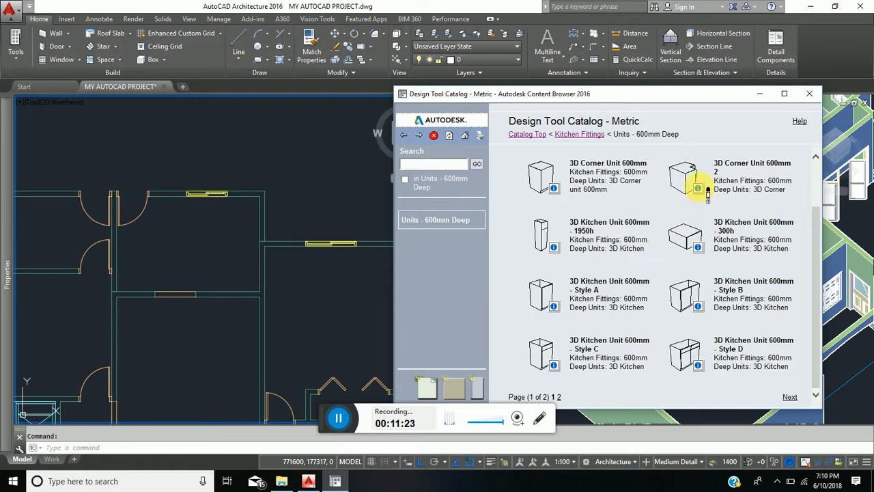
- Insert one 3D Corner Unit 600mm 2 from the catalog into the middle of the kitchen floor plan
drag(697, 185, 641, 205)
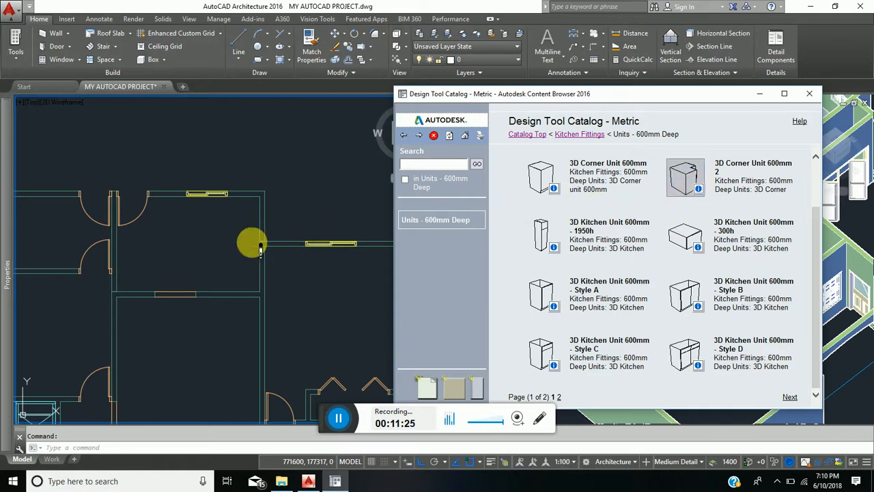
drag(164, 233, 198, 260)
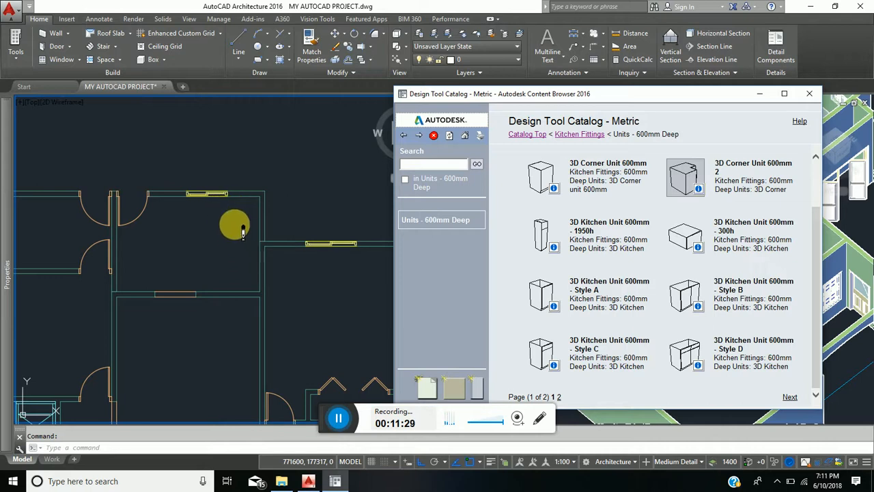
drag(242, 232, 236, 226)
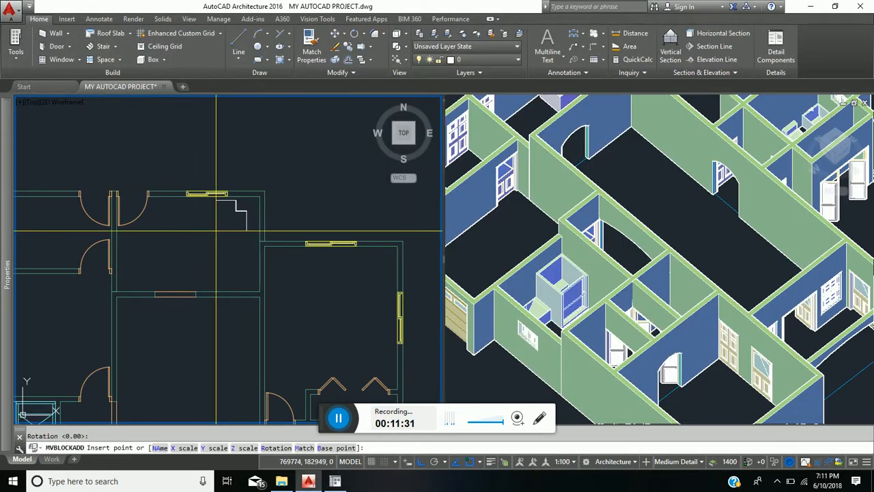
click(191, 248)
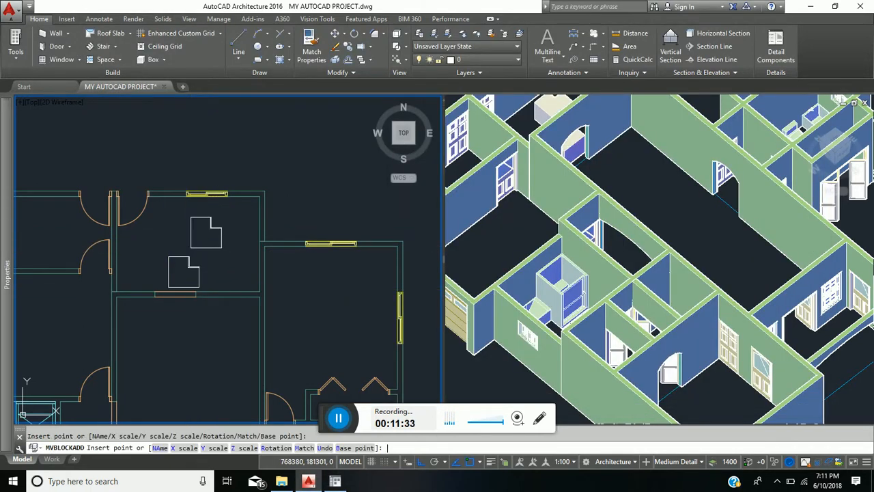
key(Return)
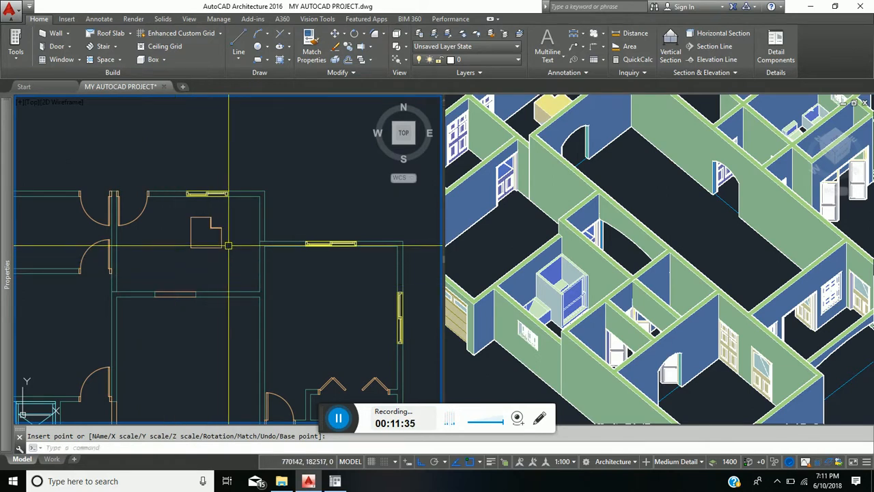
- Rotate the corner unit 180° about its centre
click(363, 64)
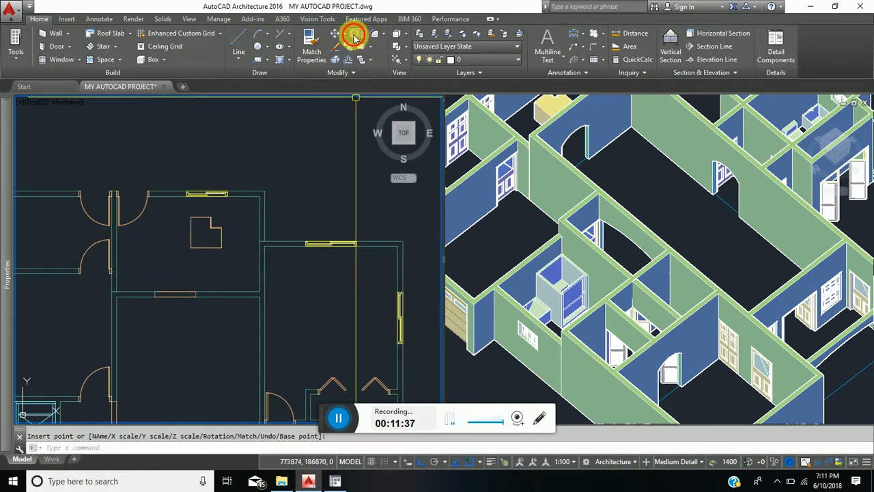
click(354, 37)
click(207, 234)
key(Return)
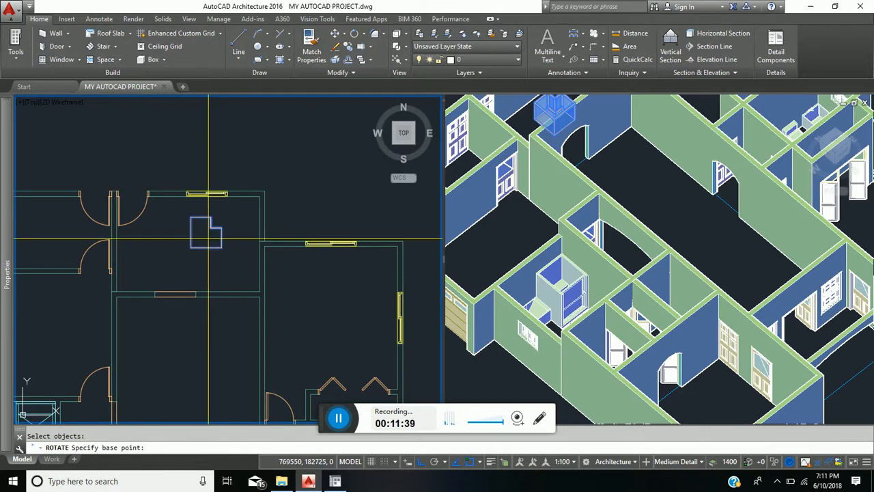
click(206, 236)
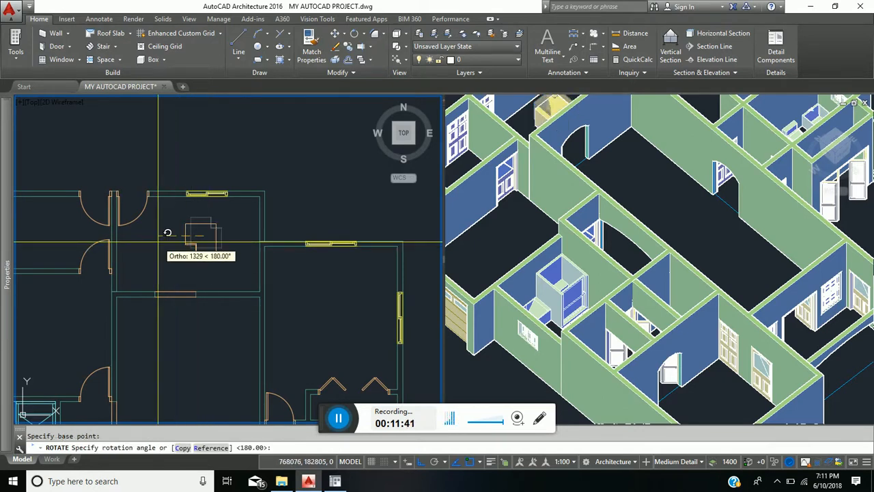
click(158, 241)
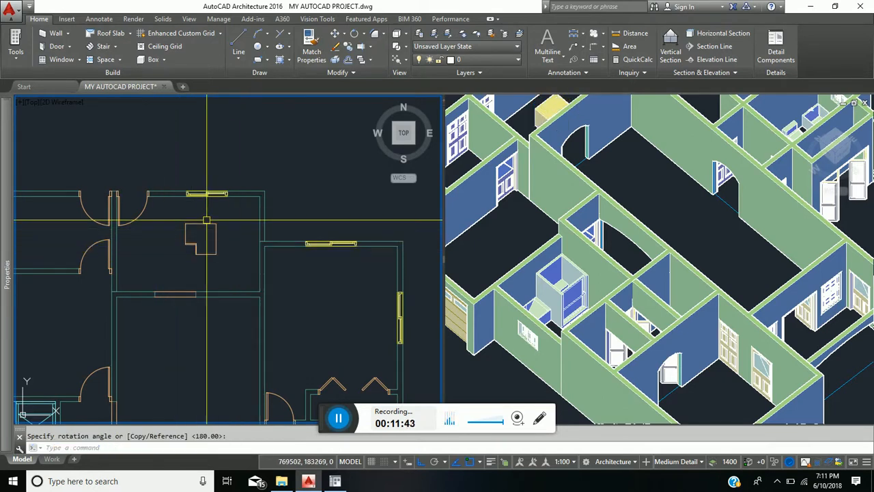
- Move the corner unit by its northeast corner into the kitchen's northeast inner wall corner
scroll(207, 220, up, 4)
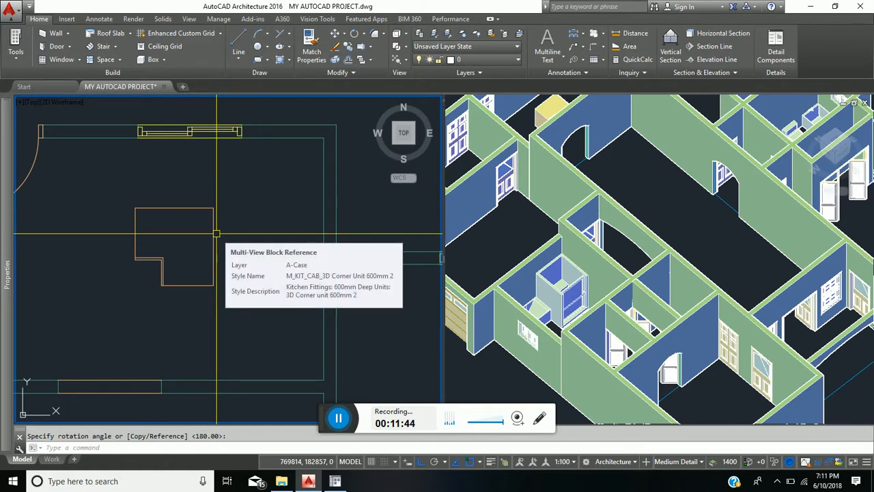
middle_drag(646, 180, 662, 317)
scroll(566, 182, up, 3)
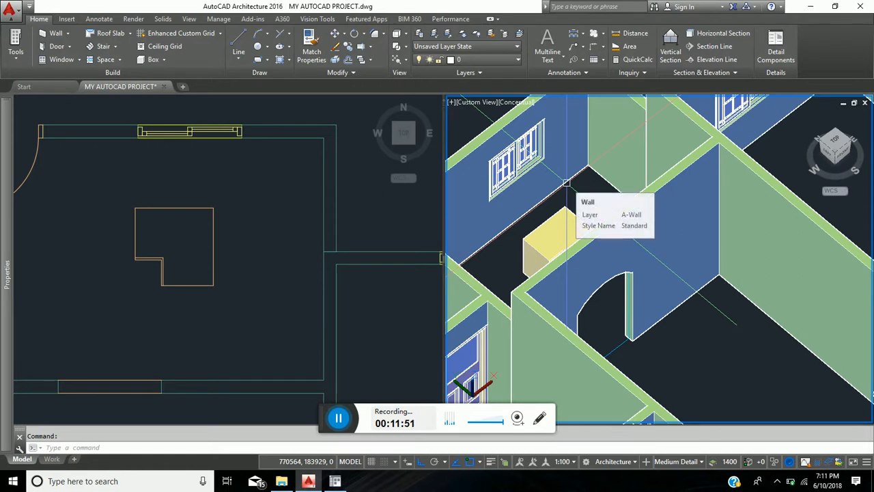
click(563, 313)
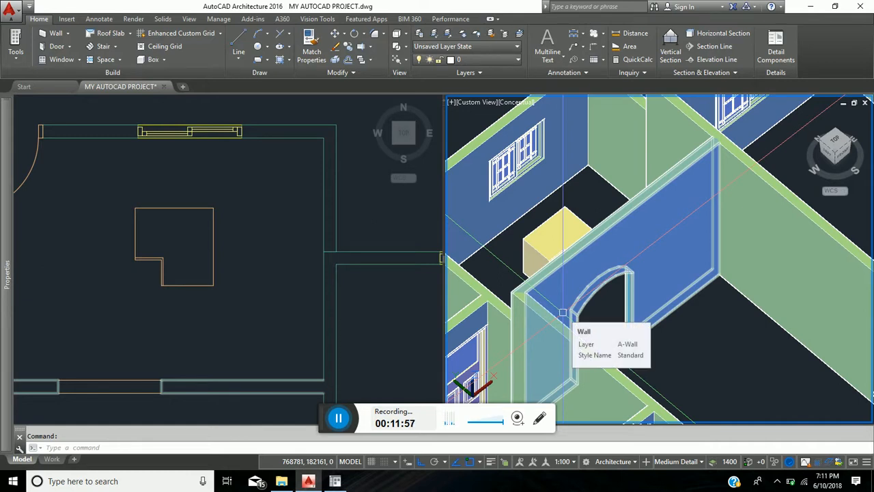
key(Delete)
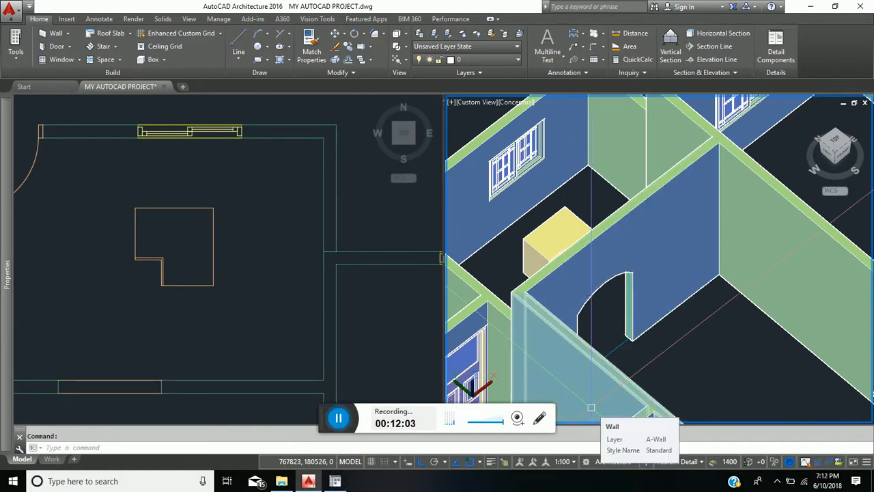
click(229, 186)
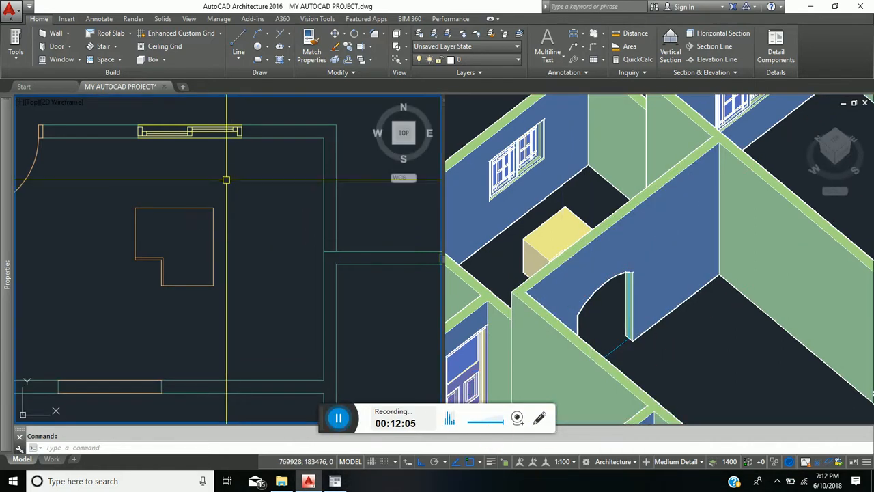
click(218, 227)
key(Return)
click(213, 207)
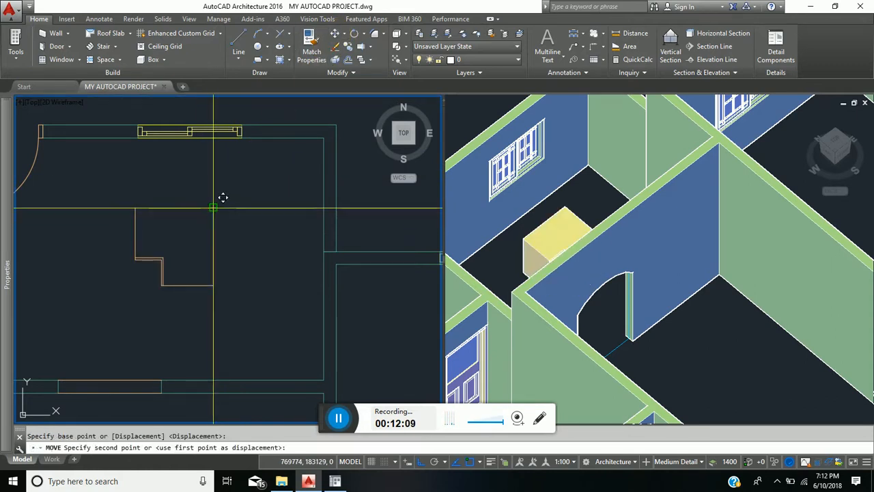
click(323, 138)
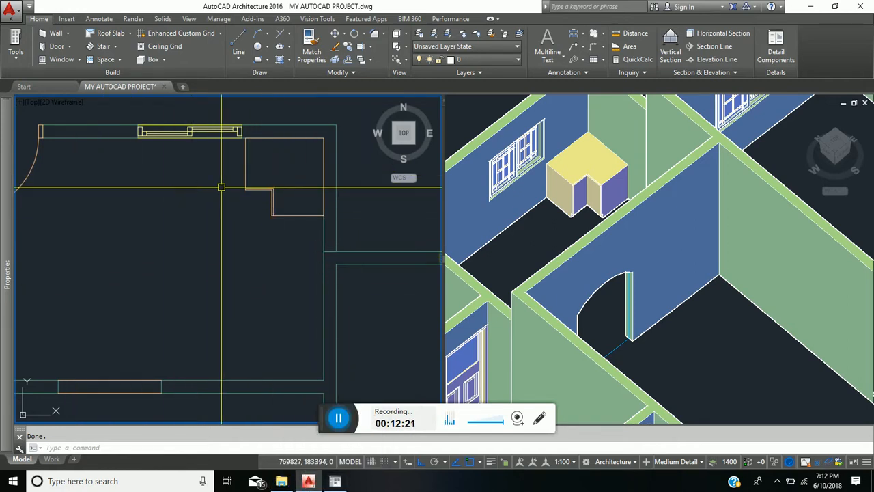
- Insert one 3D Kitchen Unit 600mm - Style G from the catalog's second page into the open floor west of the corner unit
click(335, 482)
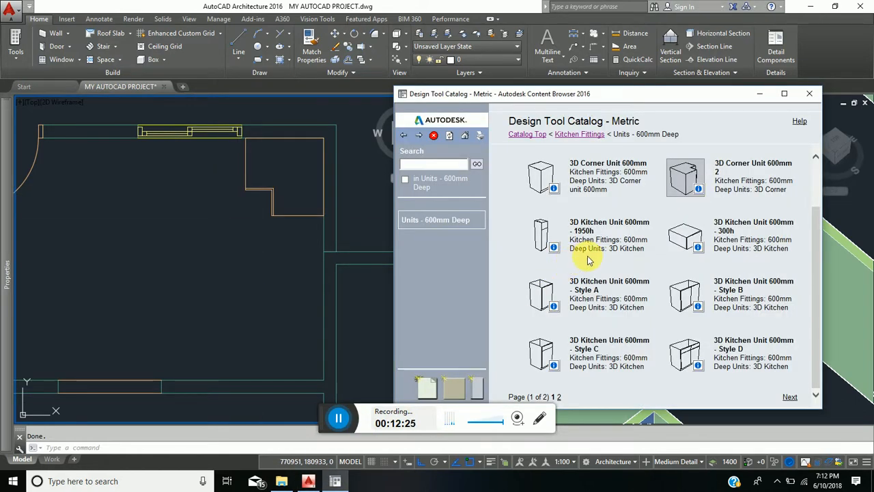
click(558, 398)
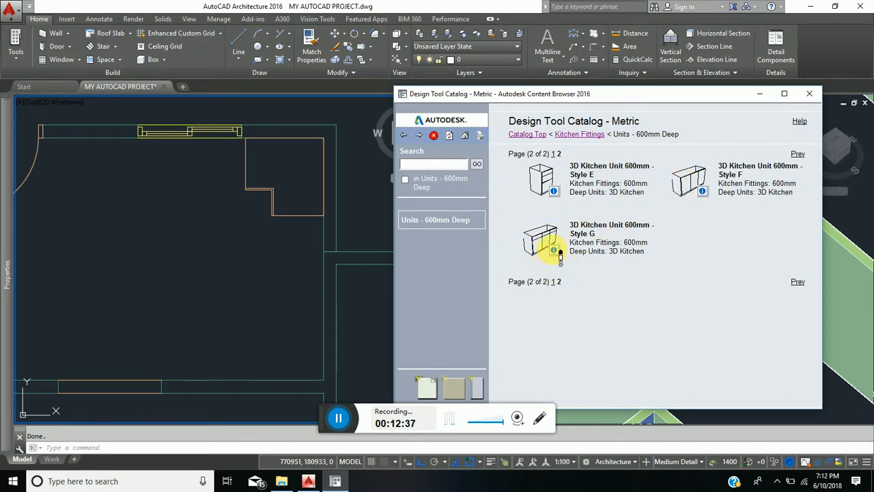
drag(553, 252, 211, 225)
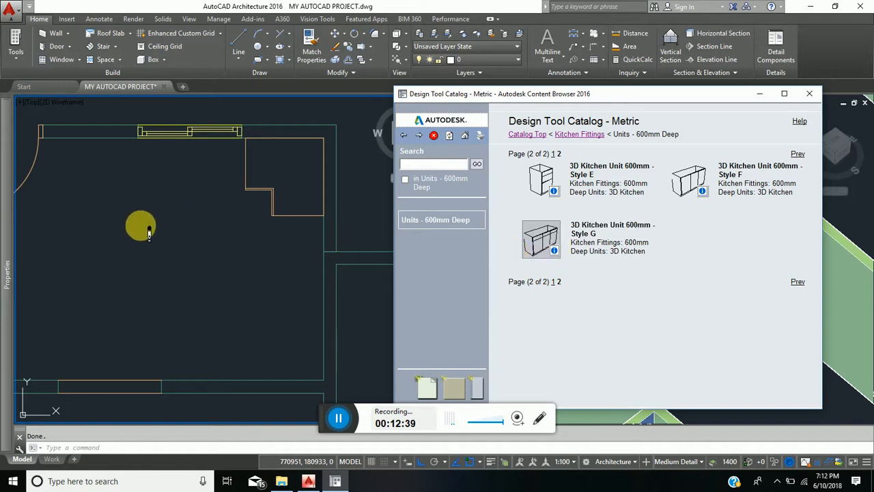
drag(149, 232, 137, 226)
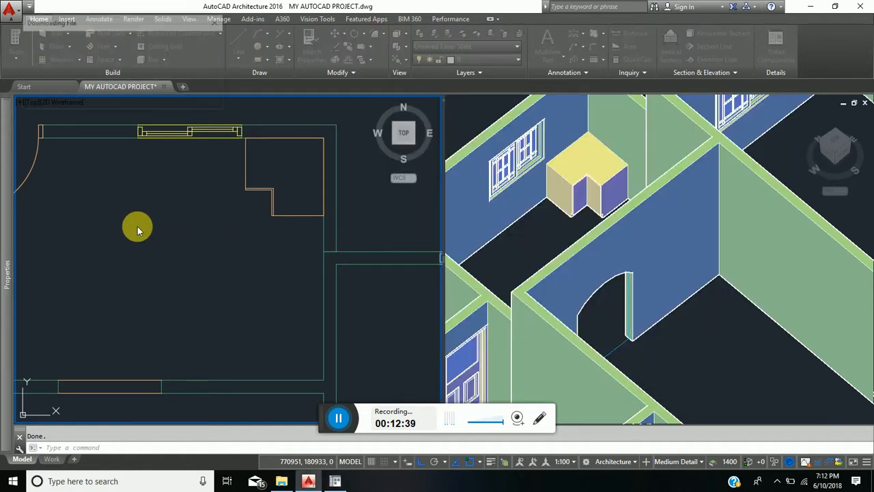
click(99, 298)
key(Return)
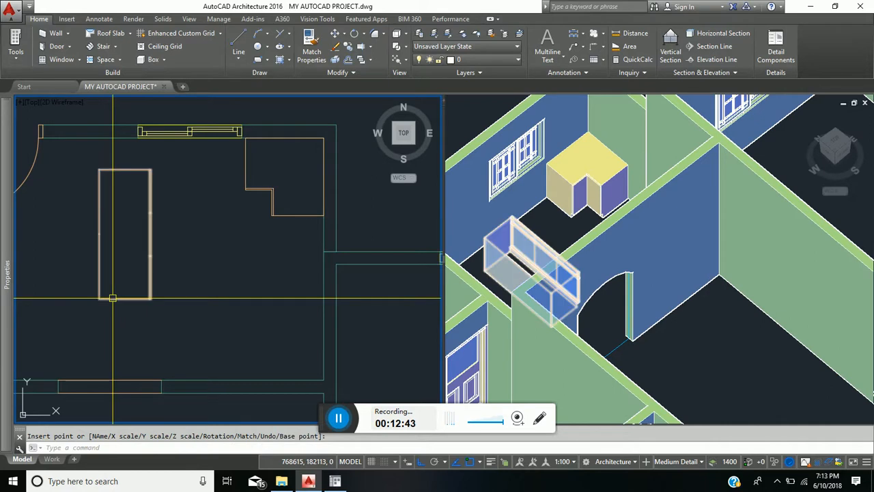
- Rotate the Style G kitchen unit to 270° so its long back side faces the north wall
click(355, 36)
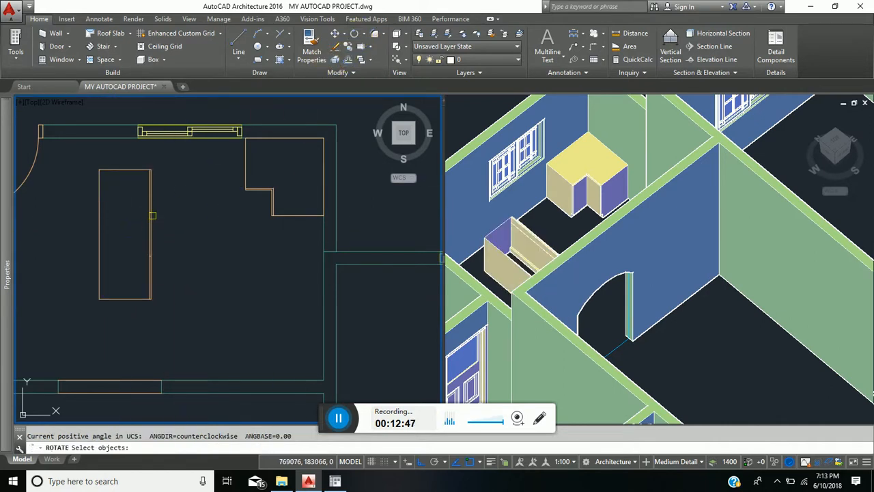
click(151, 217)
key(Return)
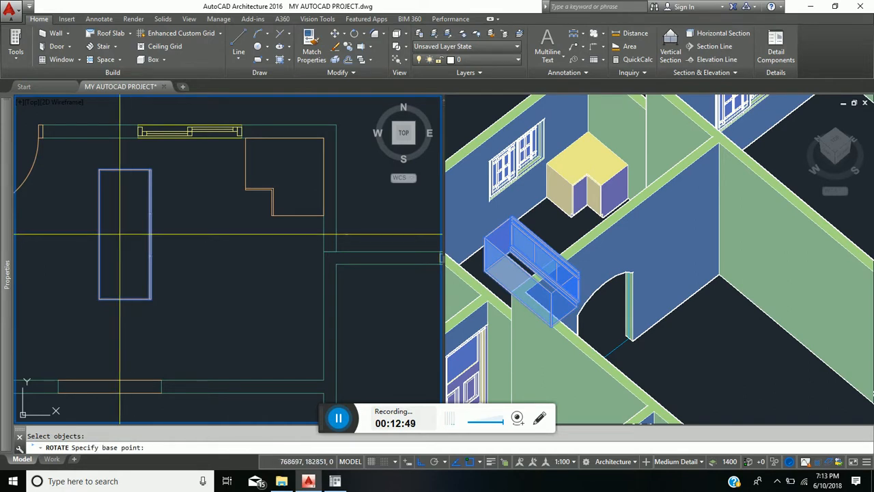
click(125, 232)
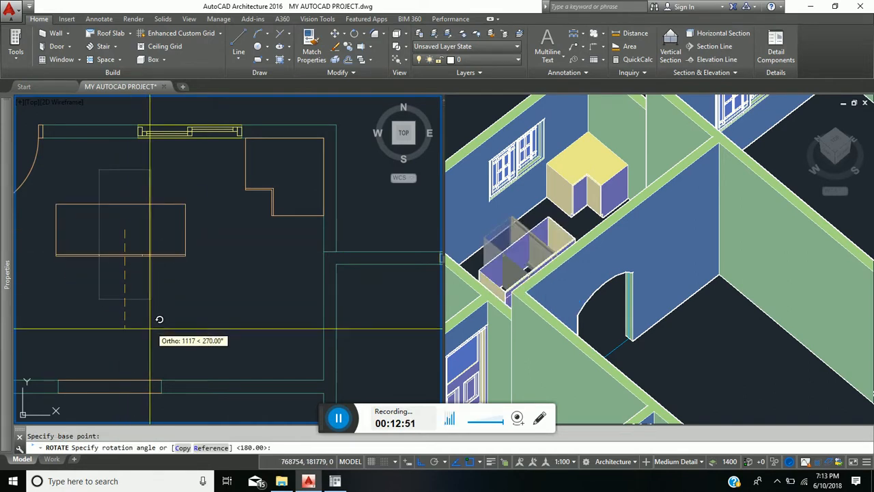
click(109, 350)
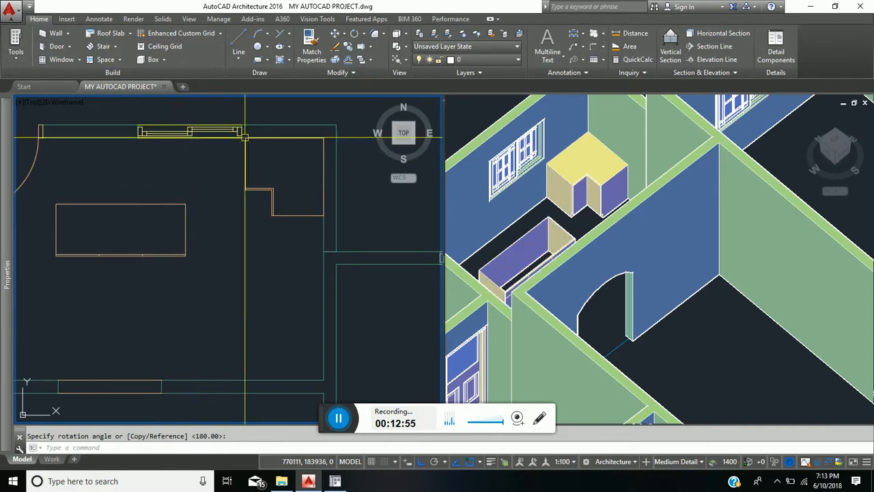
- Move the Style G unit against the north wall below the window, flush with the corner unit's west side
click(336, 37)
click(177, 203)
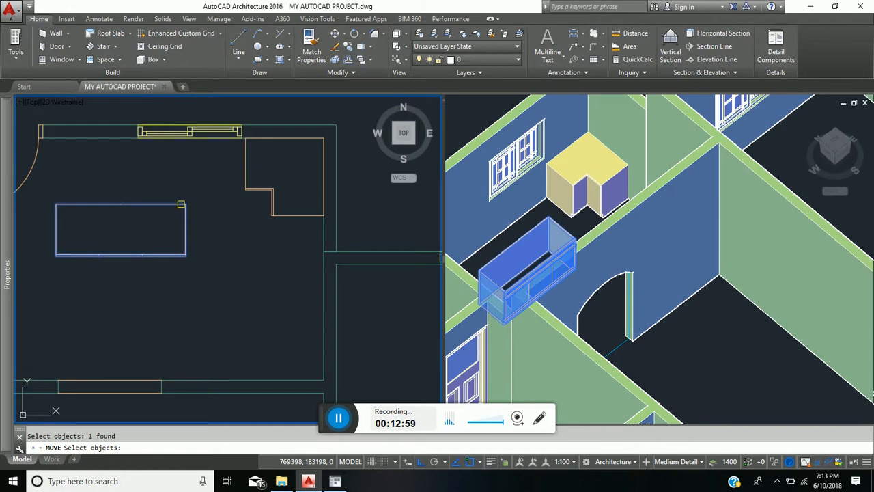
key(Return)
click(186, 203)
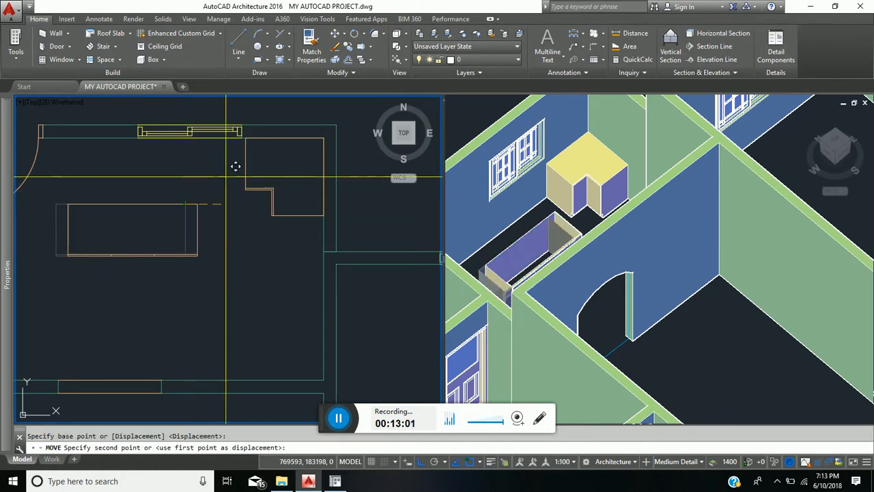
click(245, 137)
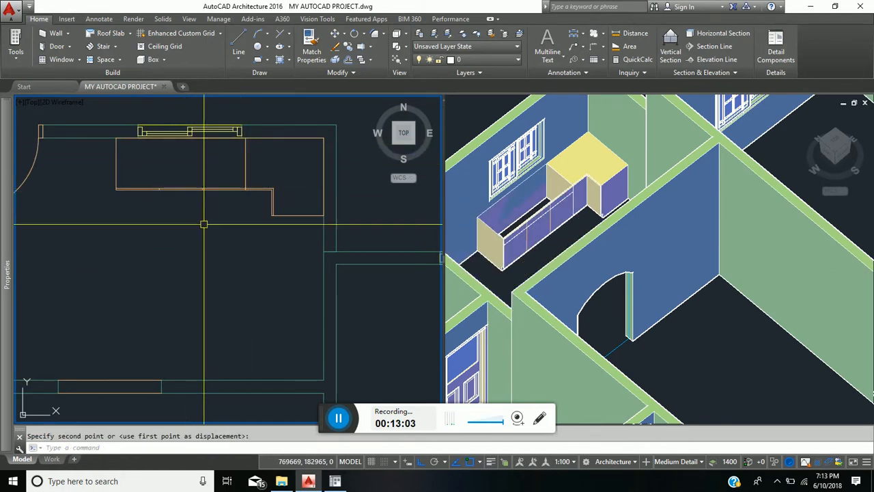
- Inspect the scale and location properties of the Style G unit beneath the window
middle_drag(143, 173, 159, 247)
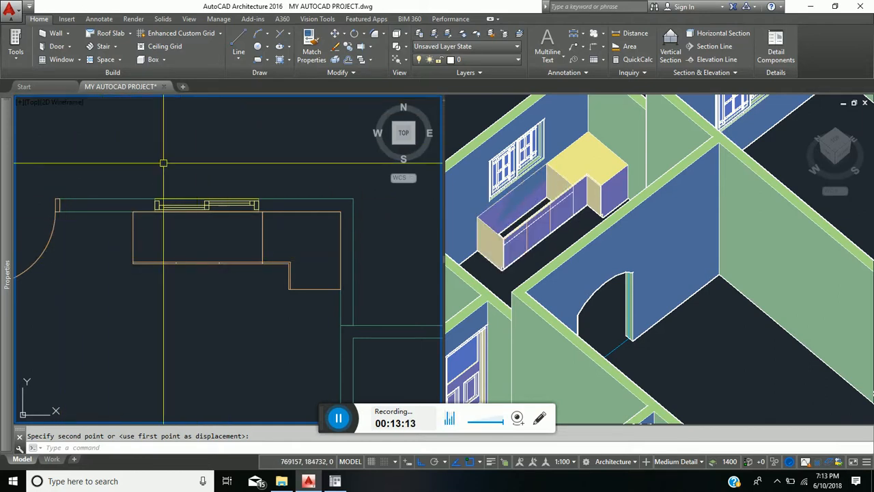
mouse_move(12, 241)
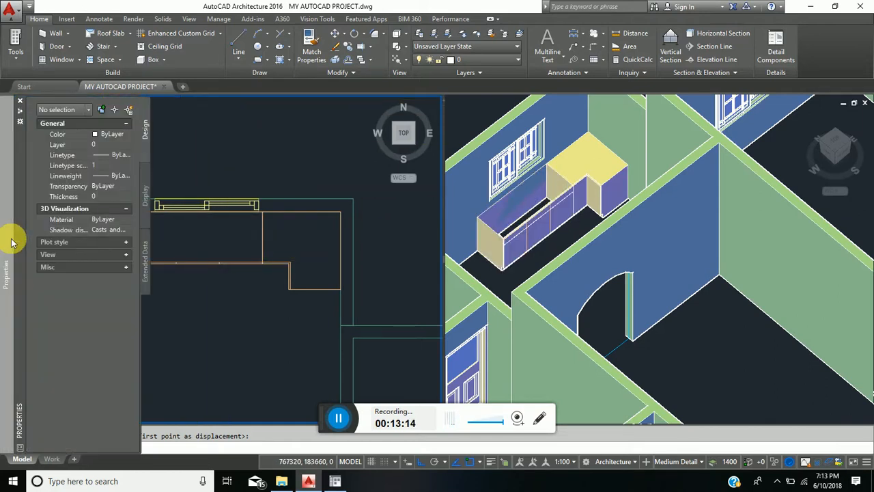
click(195, 264)
click(8, 255)
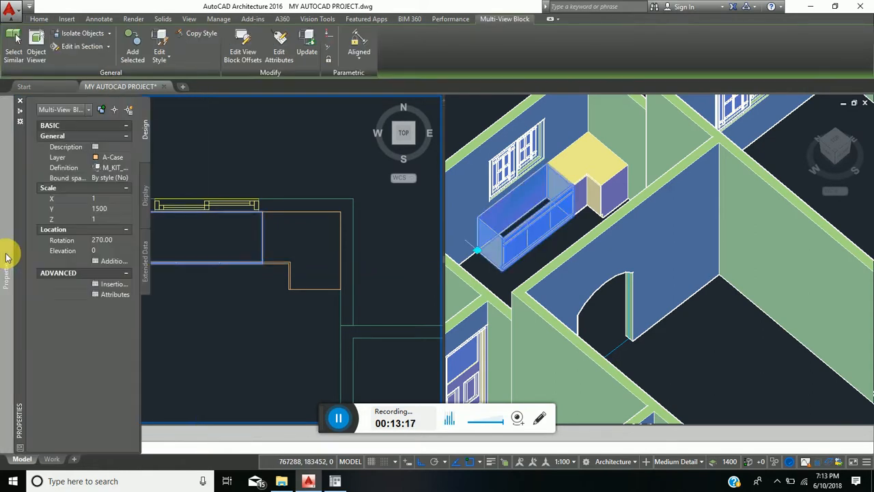
click(184, 224)
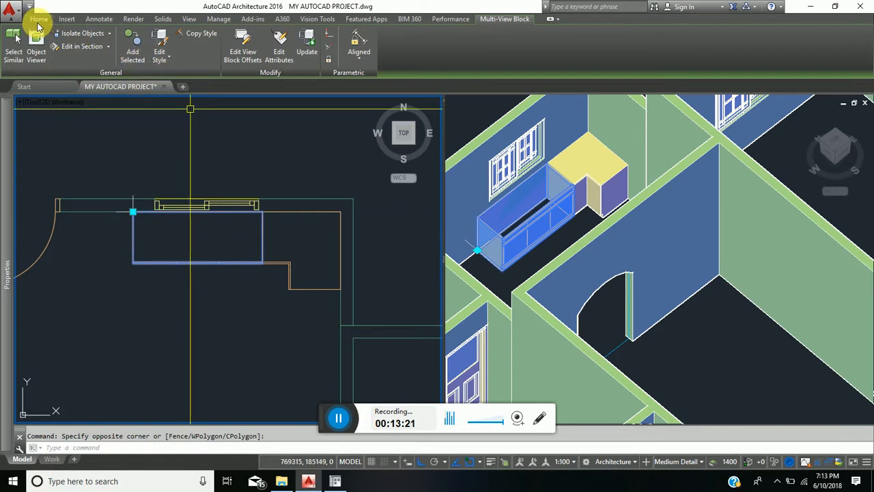
- Add a linear dimension above the north wall from the door frame's inner corner to the joint between the two kitchen units
click(97, 19)
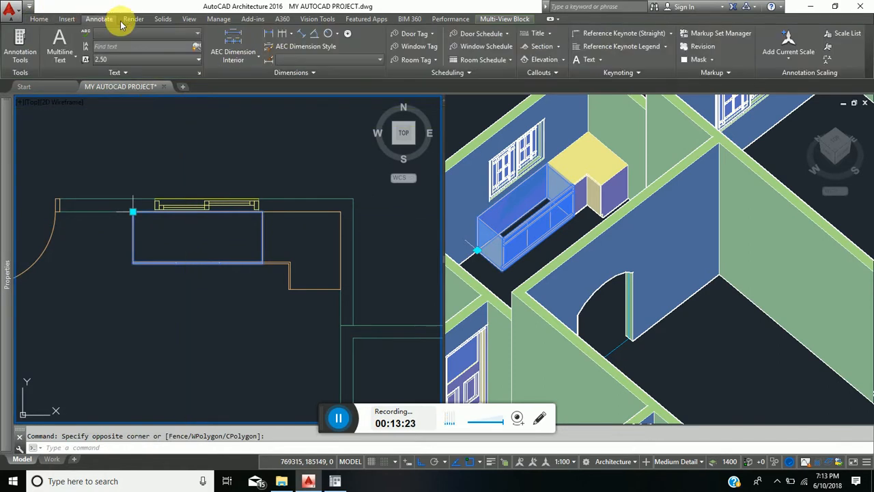
click(270, 37)
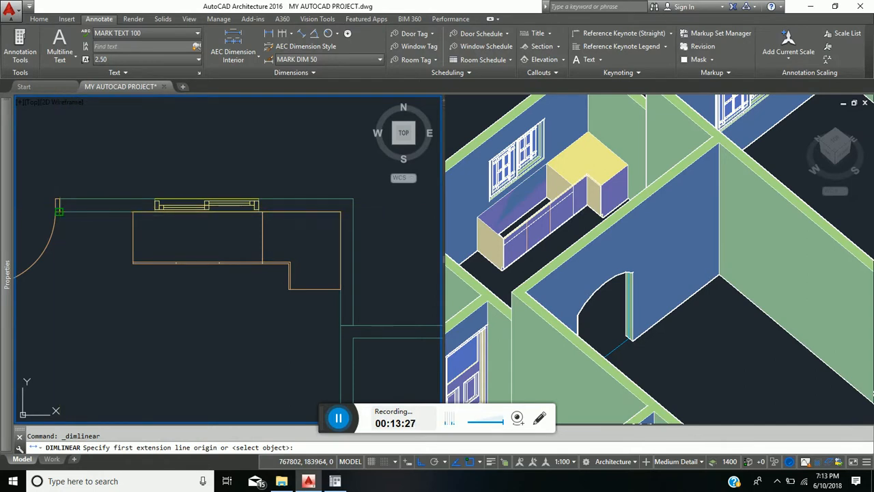
click(59, 211)
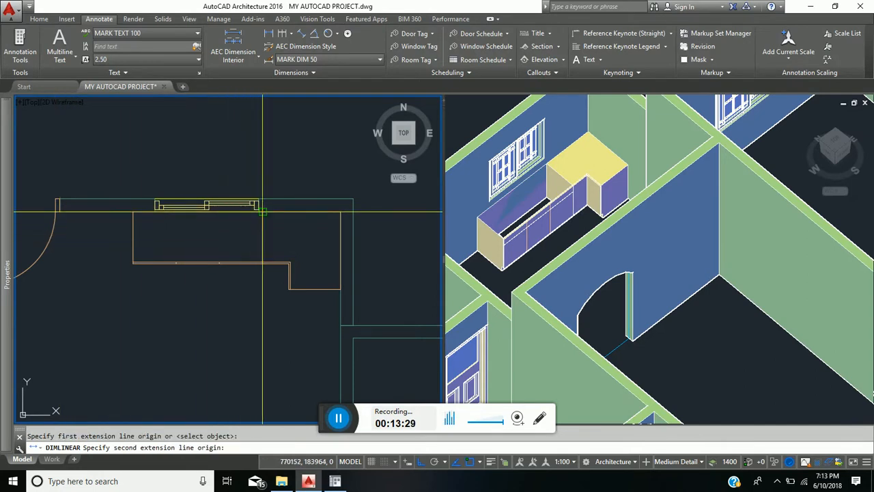
click(262, 211)
click(151, 173)
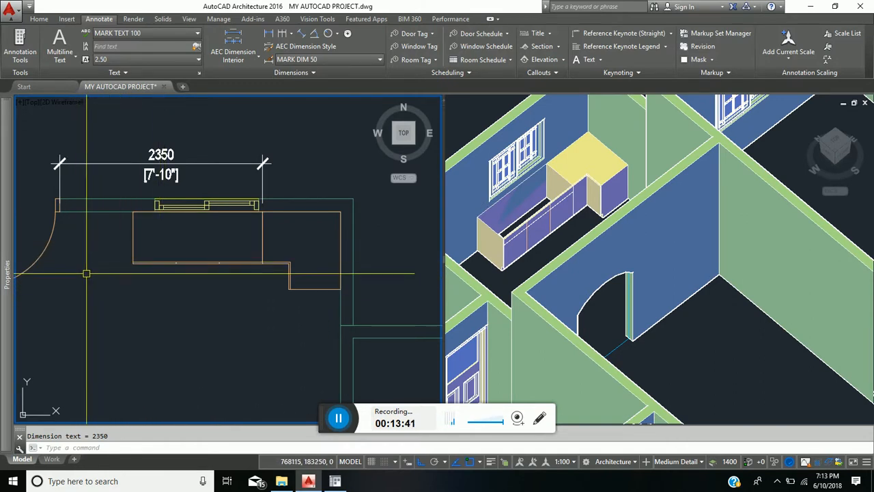
- Set the Y scale of the Style G kitchen unit beneath the window to 2050
click(136, 239)
mouse_move(2, 232)
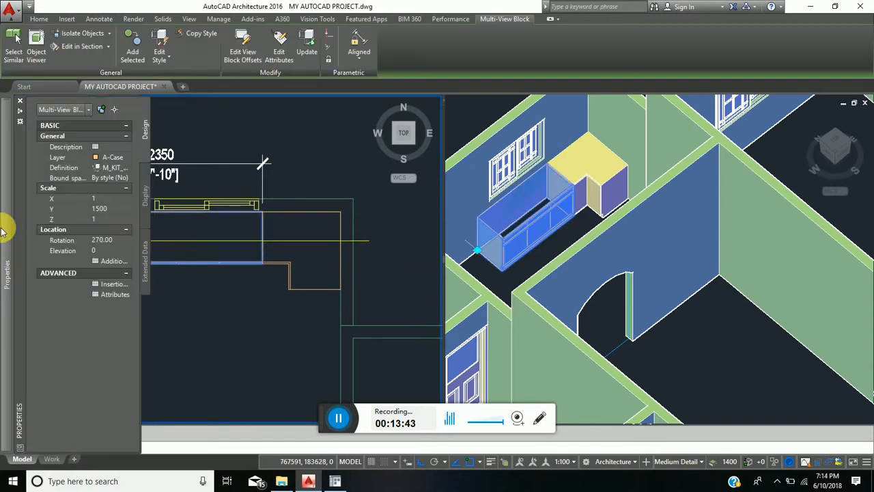
click(115, 210)
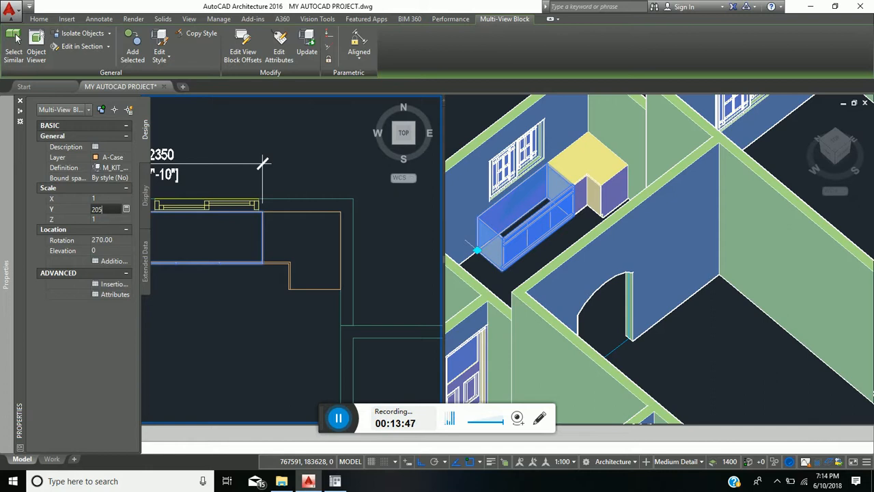
key(Return)
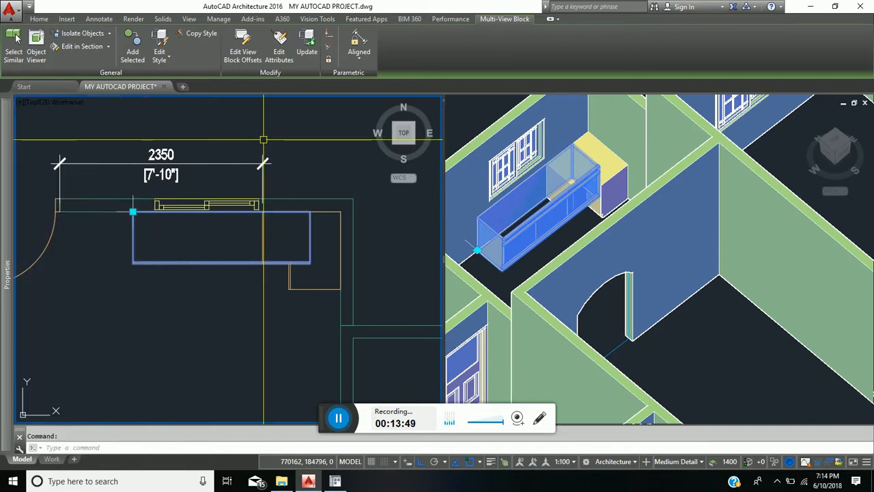
- Move the lengthened Style G unit west along the north wall until its east end meets the corner unit's west side
scroll(322, 246, down, 6)
scroll(301, 248, up, 4)
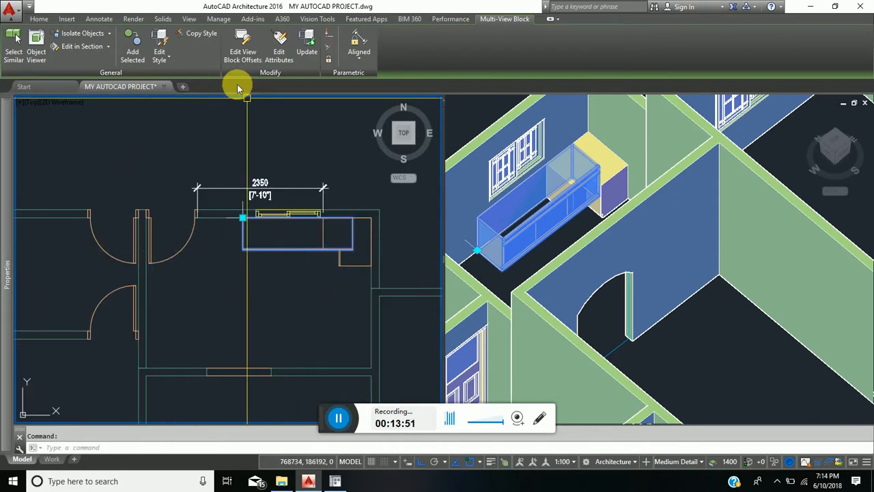
click(32, 19)
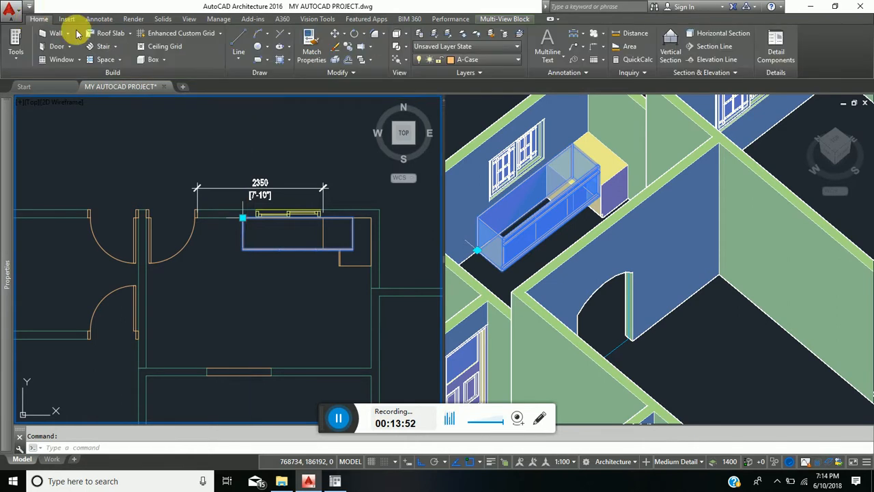
click(335, 34)
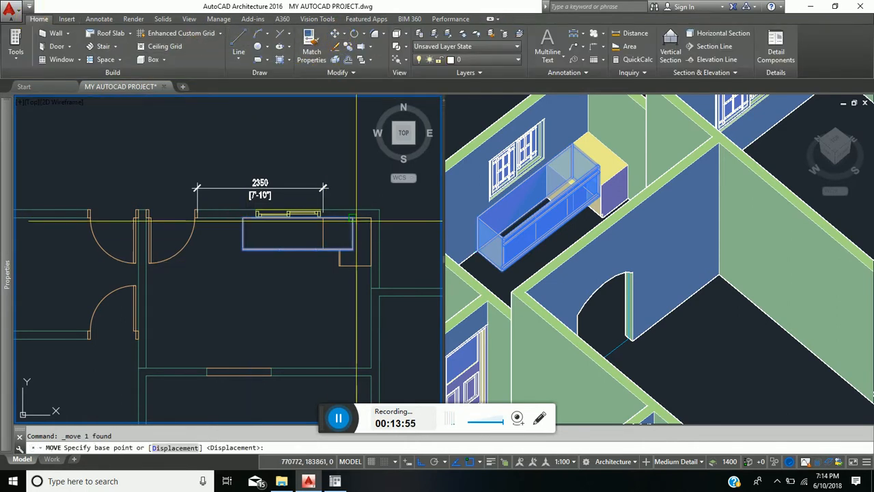
click(352, 218)
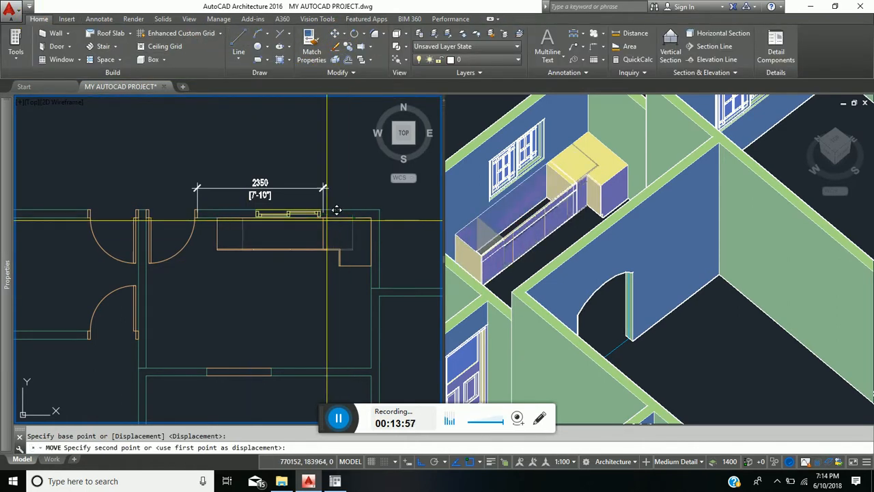
click(323, 218)
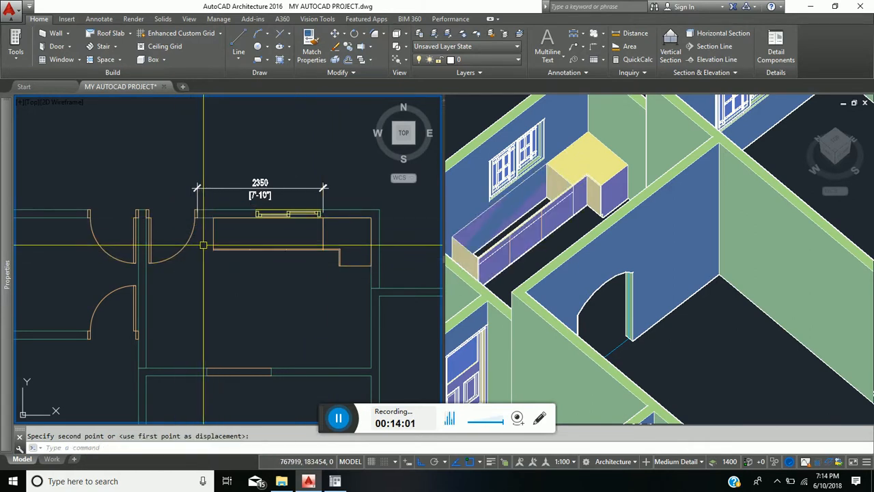
- Erase the temporary dimension above the kitchen's north wall
key(Escape)
click(265, 181)
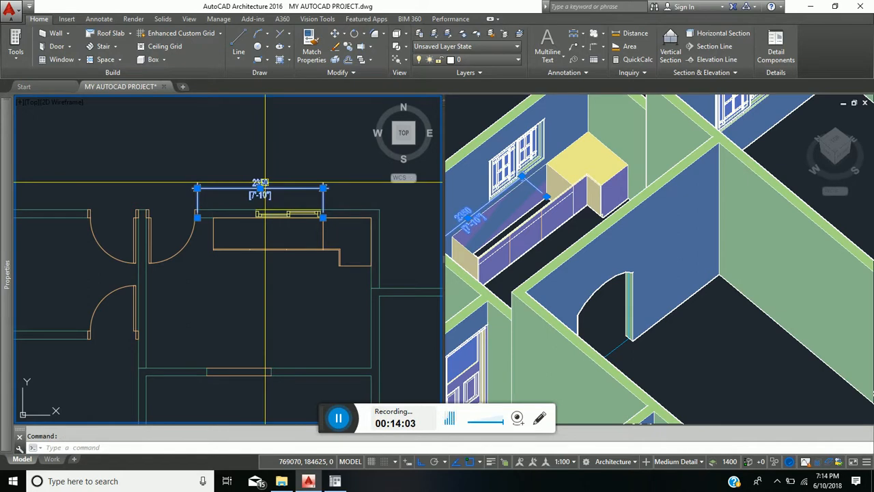
key(Delete)
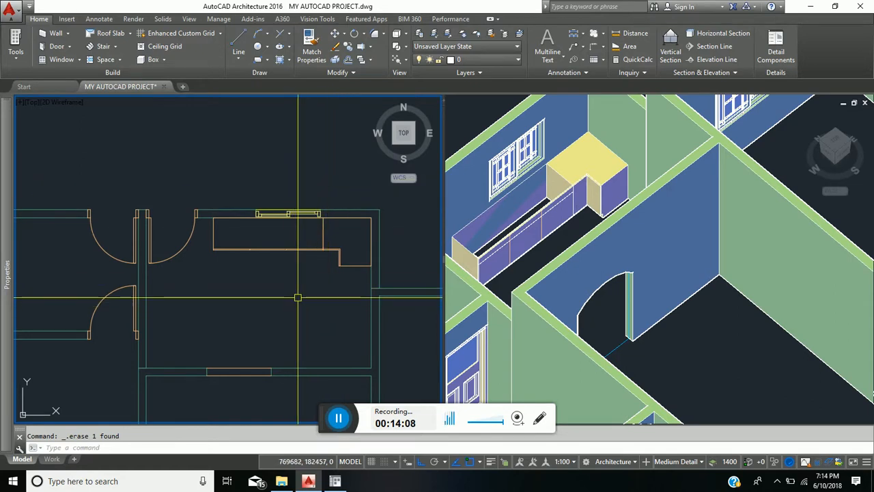
middle_drag(320, 321, 280, 257)
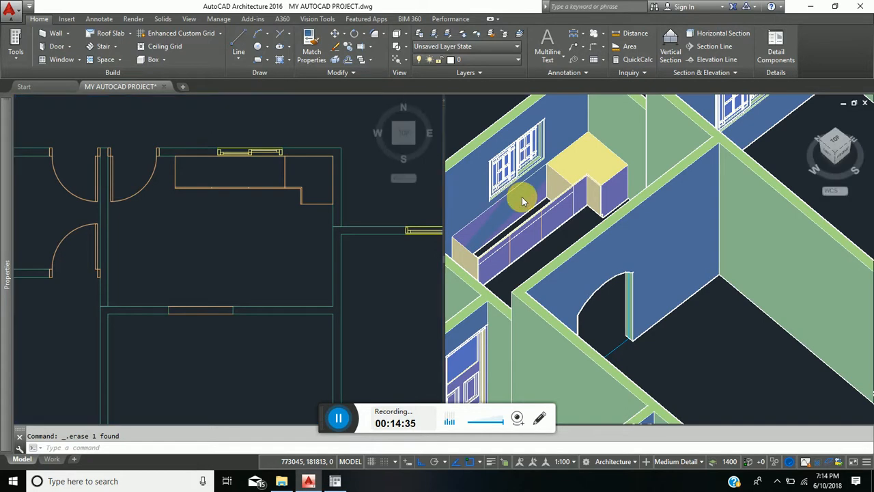
- Examine the fitted kitchen units beneath the window in the 3D view from several distances and angles
shift+middle_drag(523, 195, 529, 175)
scroll(530, 174, up, 4)
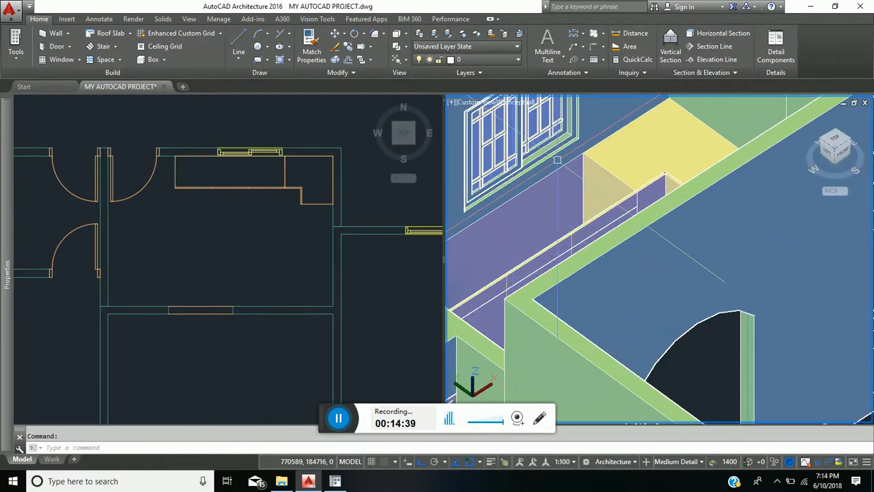
click(555, 161)
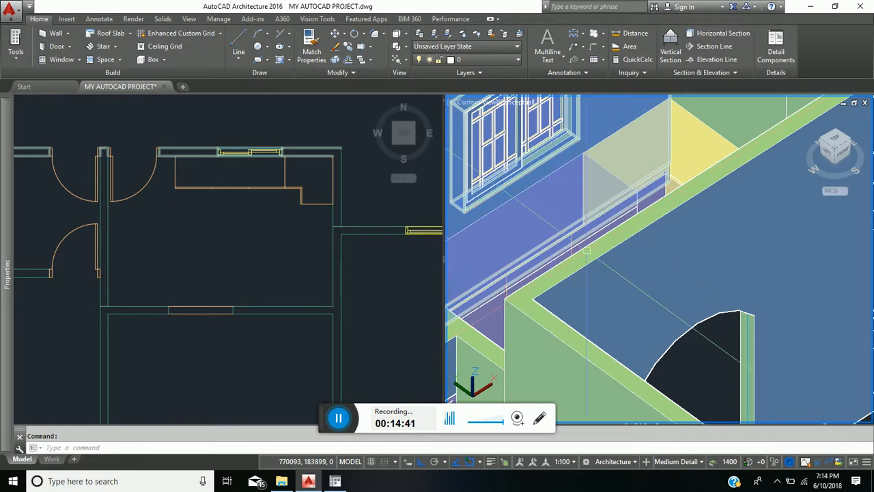
key(Escape)
scroll(692, 354, down, 4)
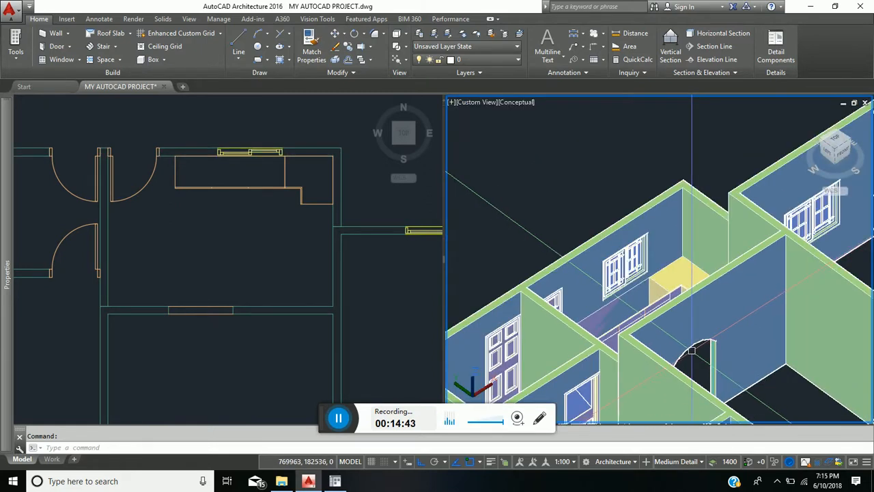
scroll(693, 352, up, 3)
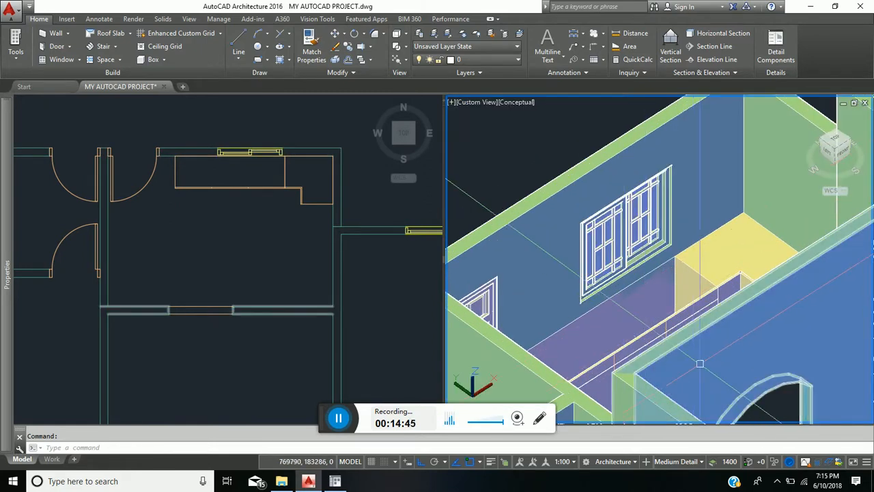
scroll(697, 300, down, 3)
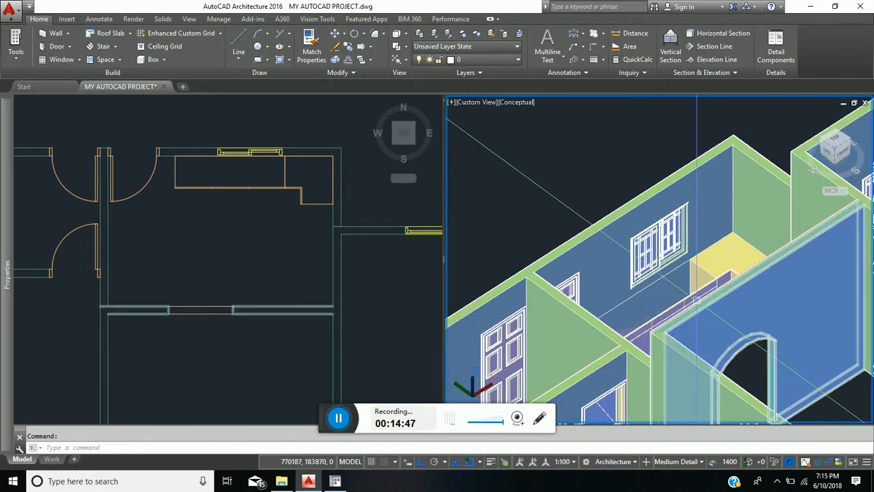
shift+middle_drag(697, 300, 715, 283)
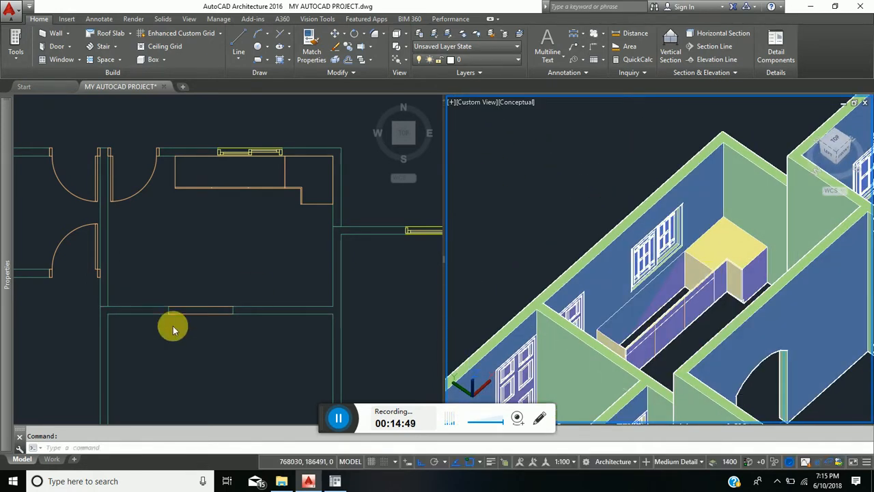
- Insert one Cooker from the Content Browser's Kitchen Fittings appliances into the open kitchen floor south of the units
click(154, 360)
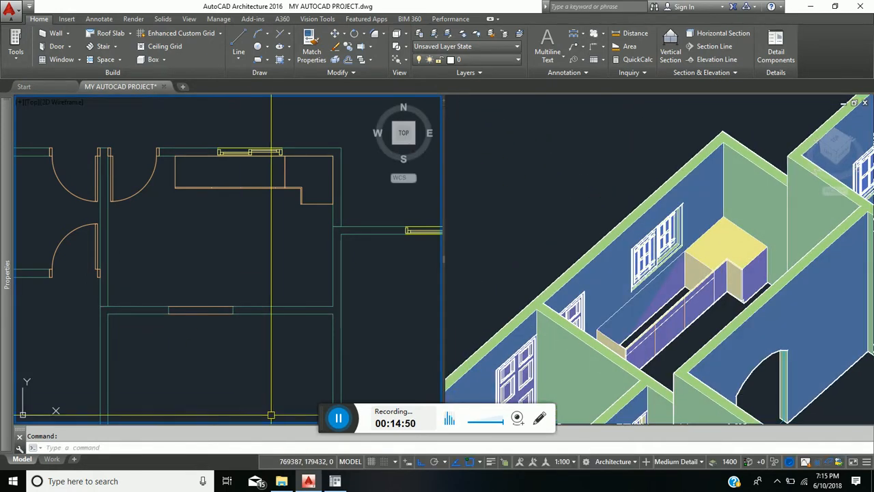
click(344, 483)
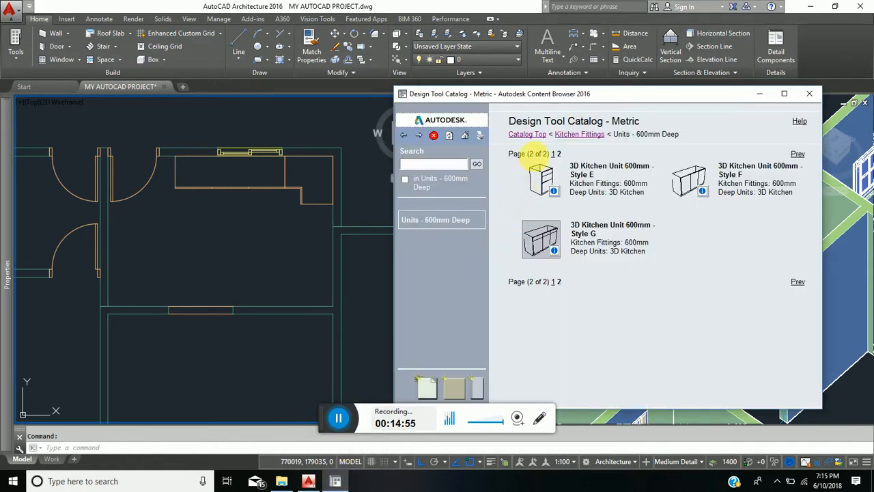
click(578, 134)
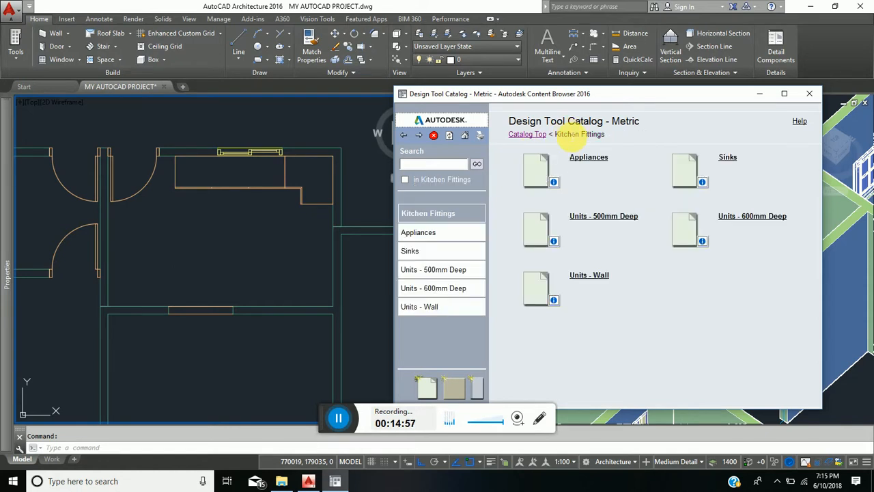
click(536, 174)
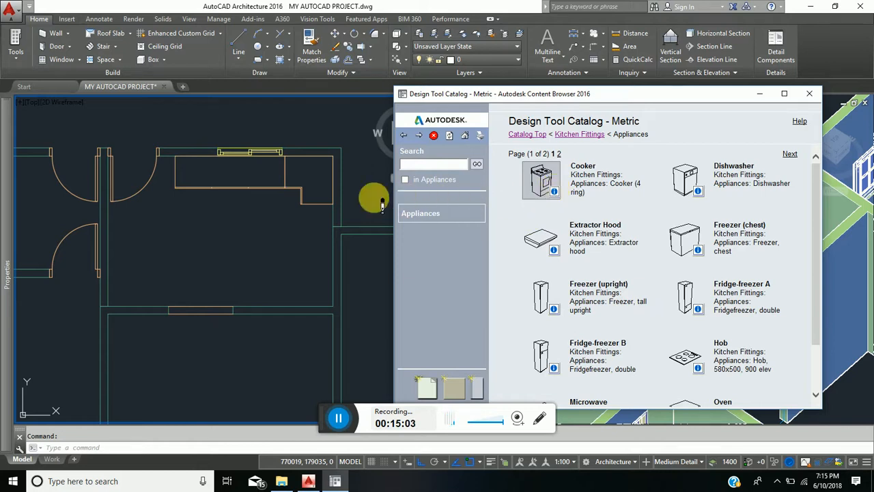
drag(218, 254, 209, 246)
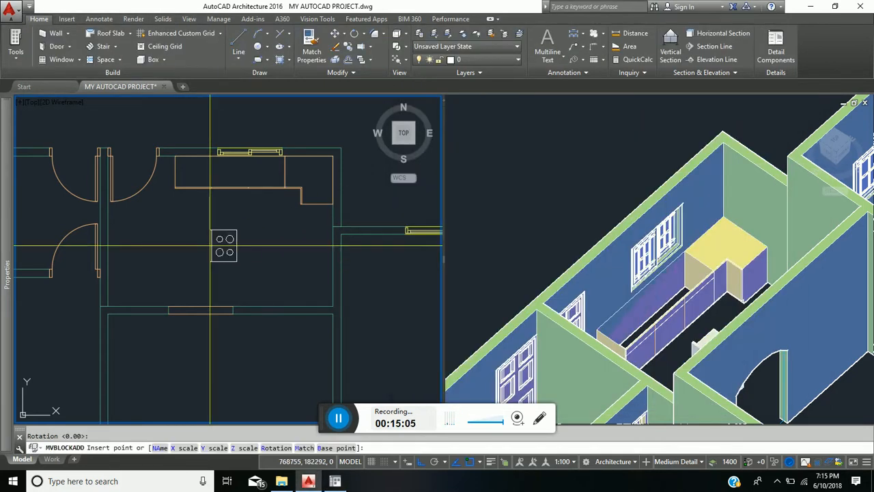
click(210, 237)
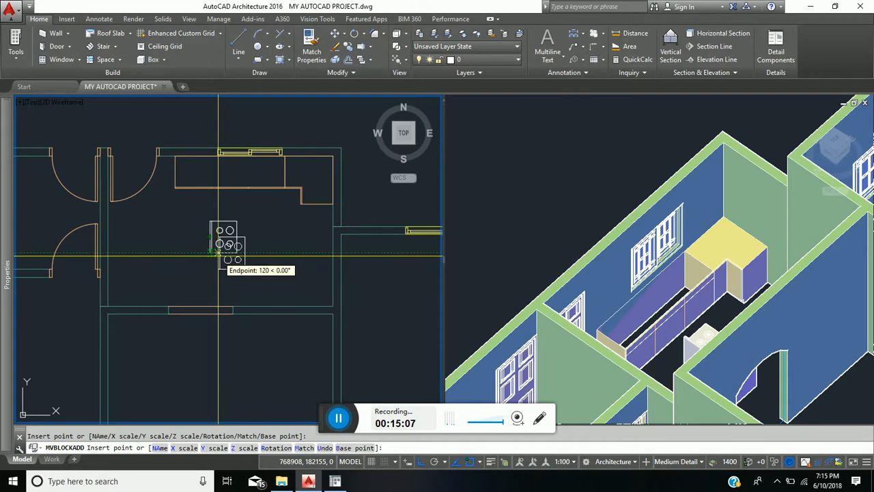
key(Escape)
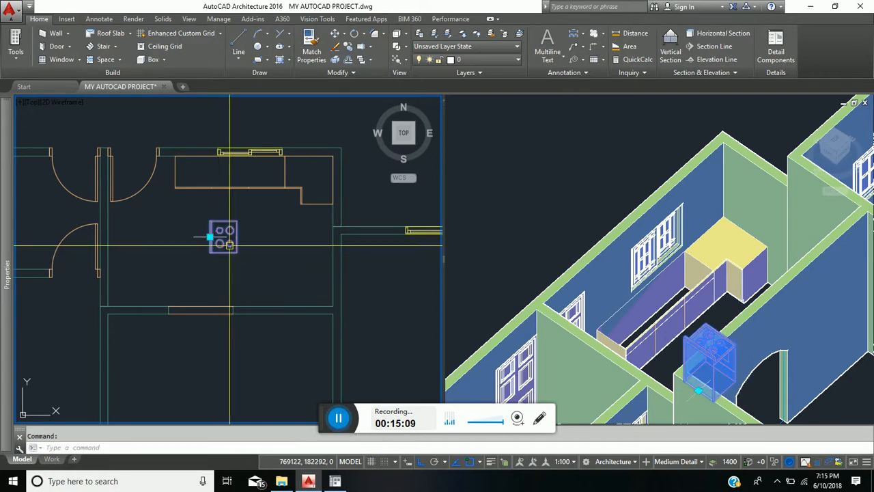
- Set the cooker's scale to 600 in X and 750 in Y
click(209, 250)
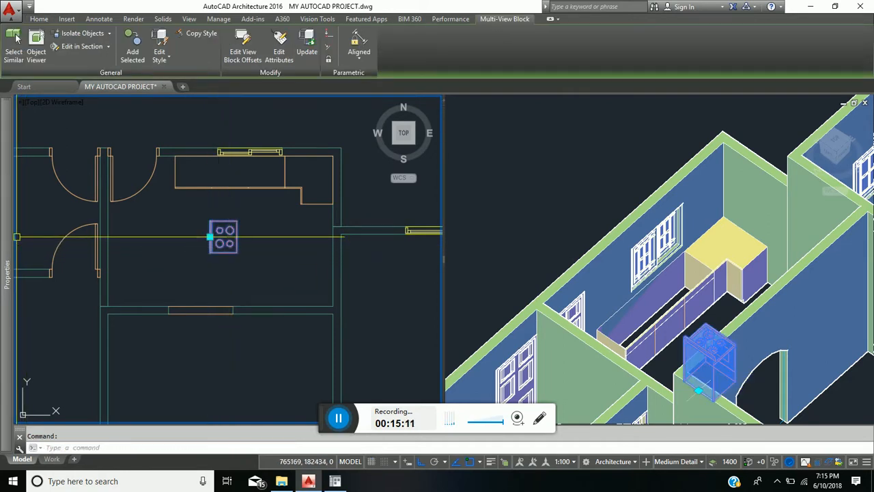
mouse_move(10, 231)
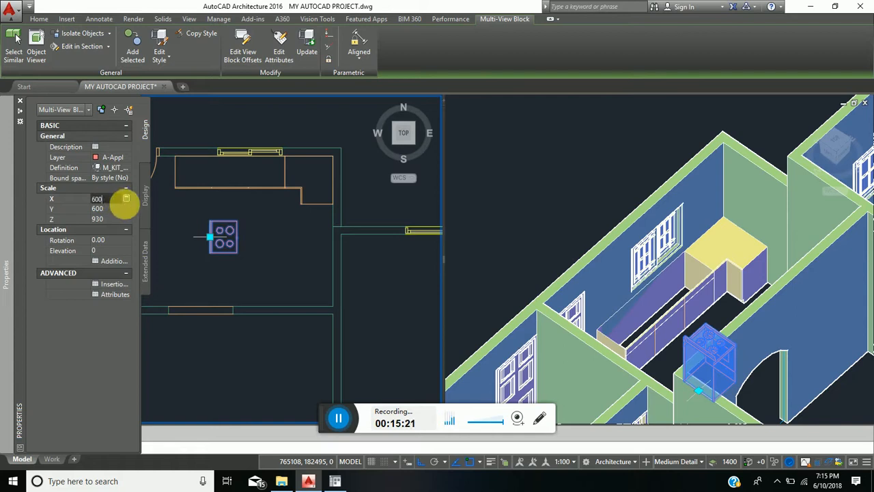
click(107, 209)
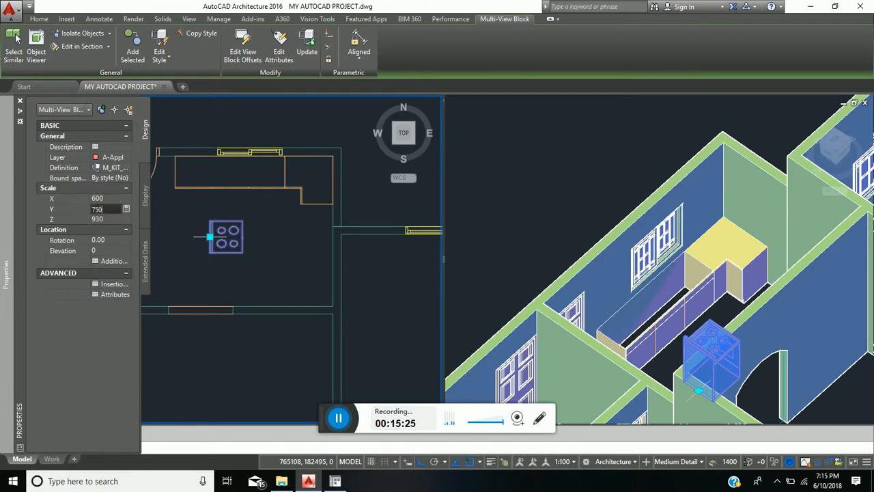
click(190, 268)
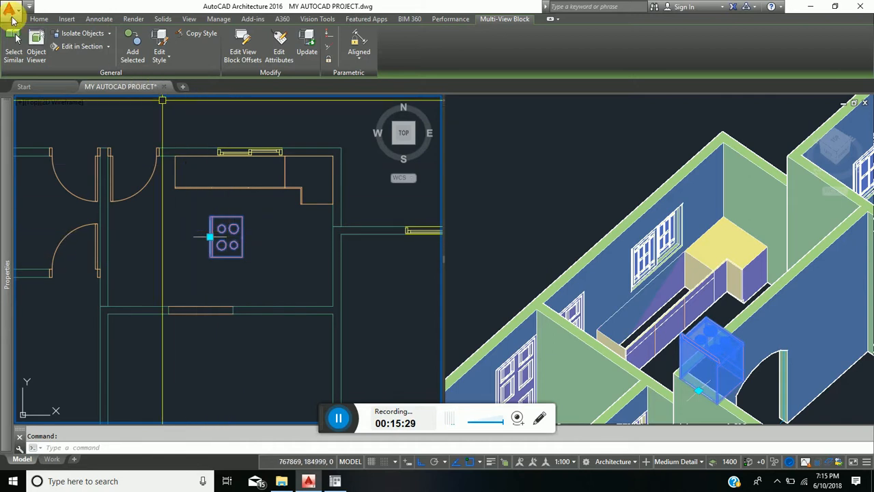
- Rotate the cooker about a point near its middle so its back side faces east
click(40, 22)
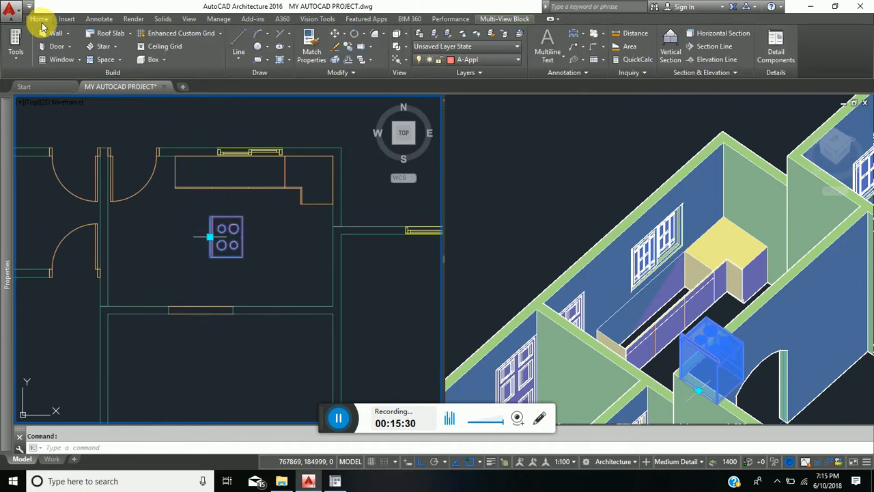
click(354, 32)
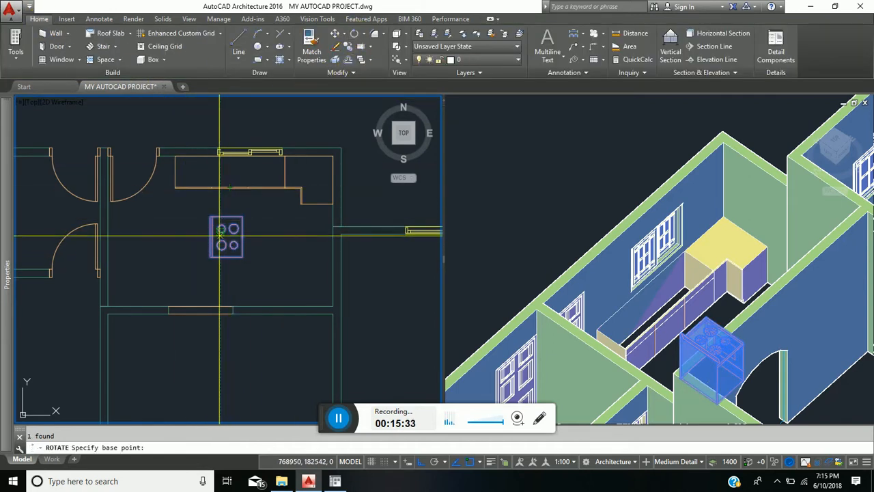
click(227, 240)
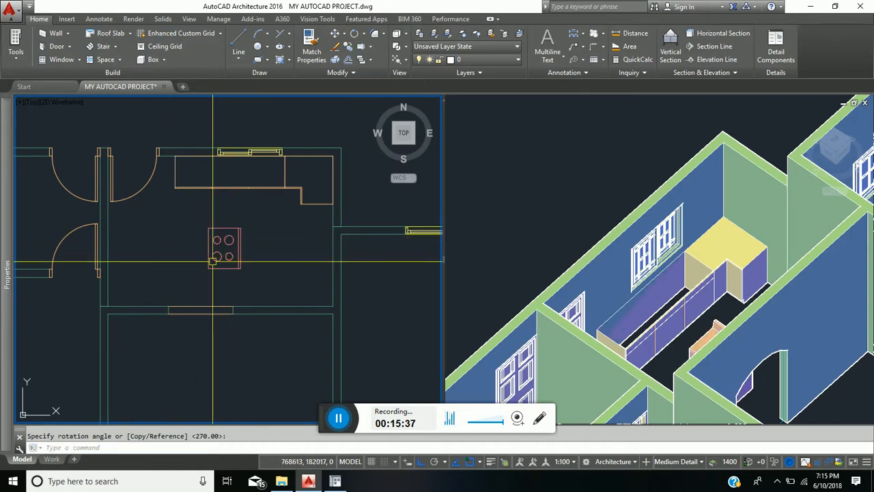
- Move the cooker by its northeast corner to the corner unit's southeast corner, placing it against the east wall
scroll(294, 253, up, 2)
click(326, 74)
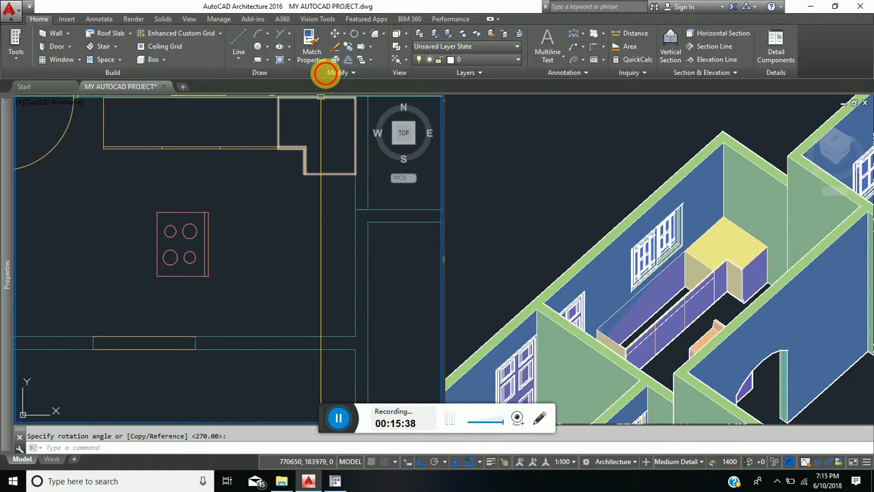
click(335, 34)
click(238, 264)
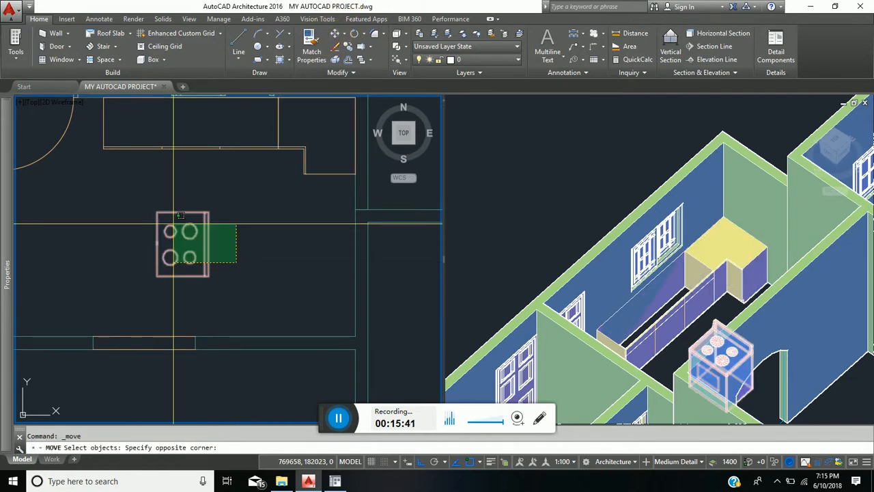
click(176, 220)
key(Return)
click(207, 212)
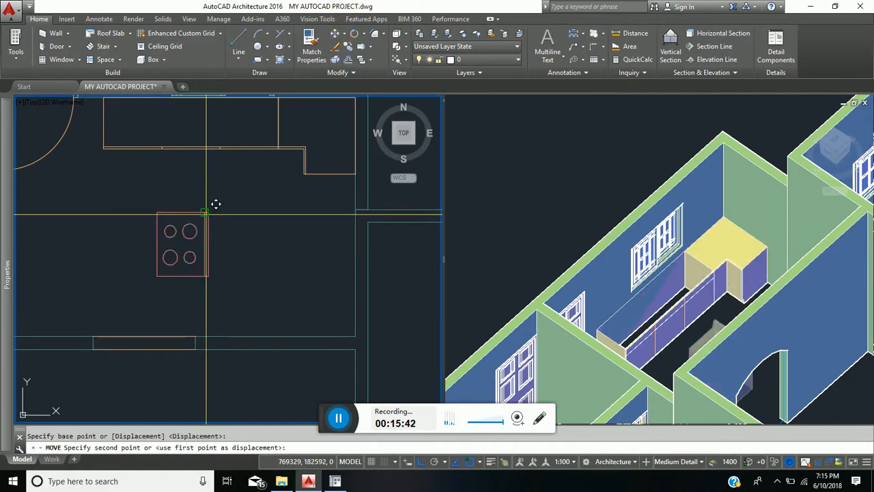
click(354, 175)
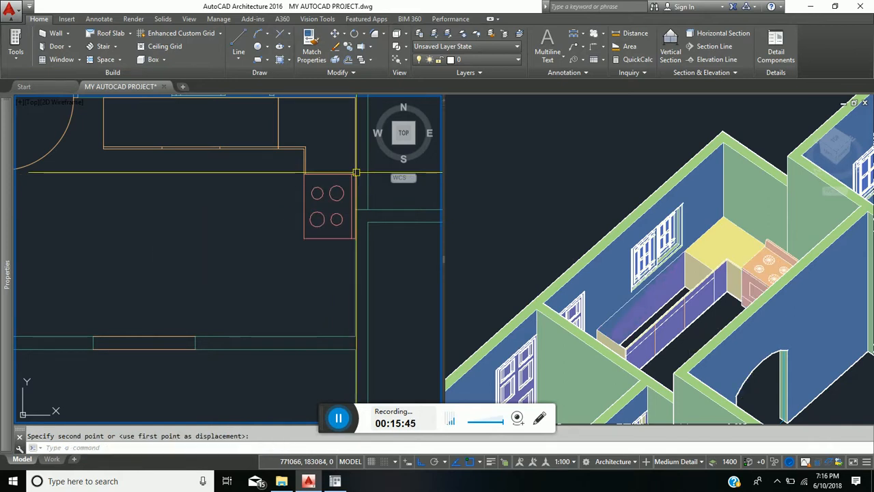
- Copy the corner unit about 1850 mm straight south, placing the copy below the cooker
middle_drag(298, 326, 255, 365)
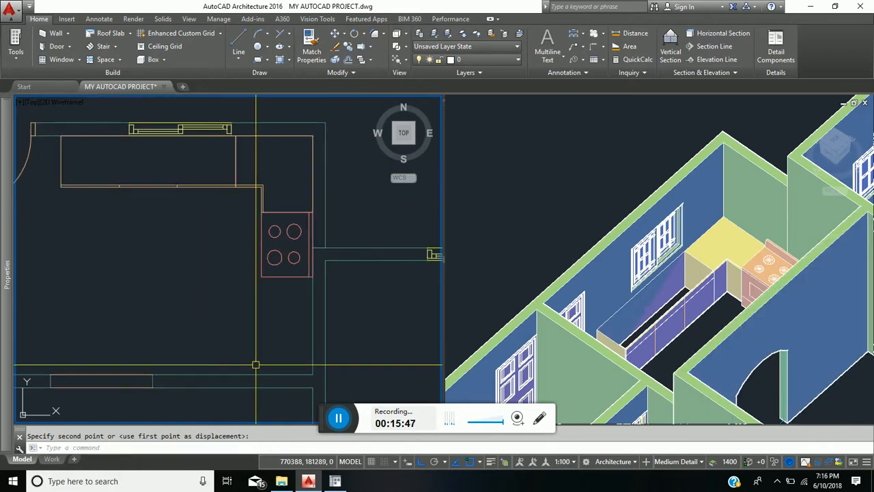
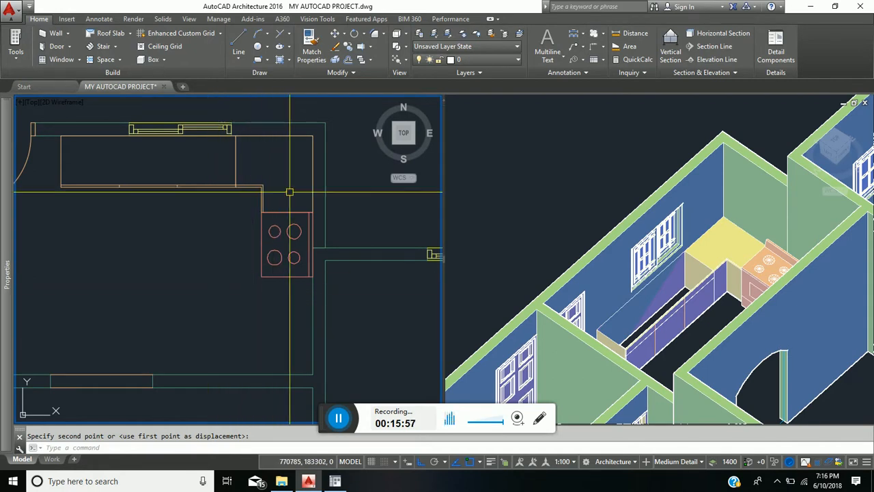
click(335, 45)
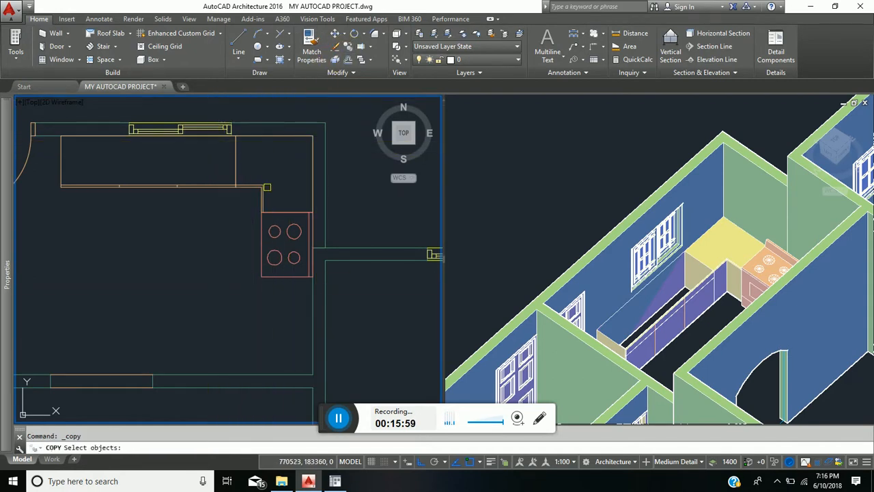
click(264, 188)
right_click(277, 177)
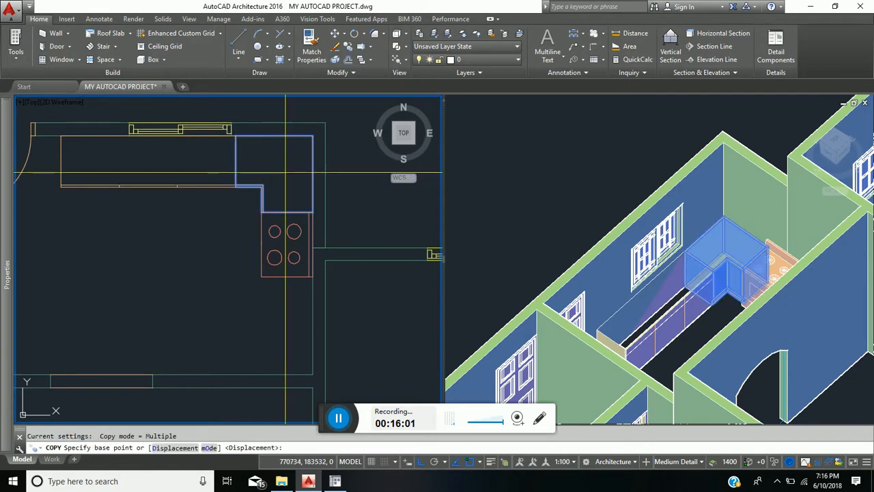
click(286, 172)
click(284, 330)
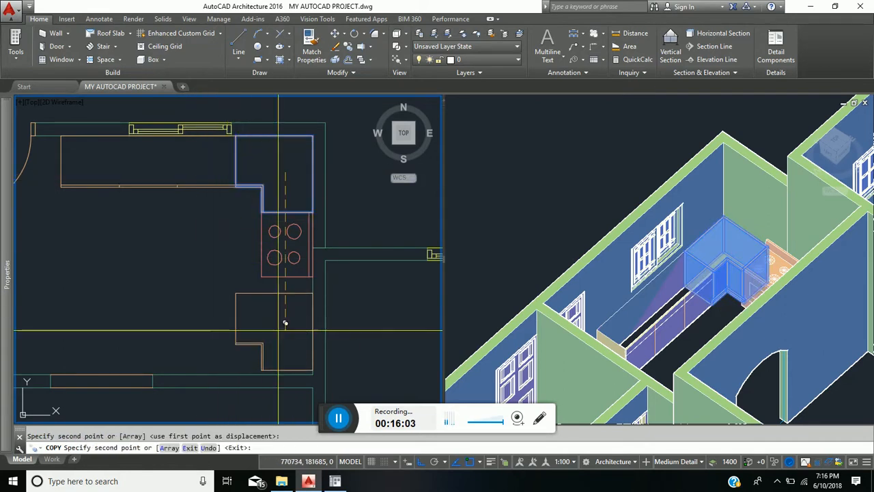
key(Return)
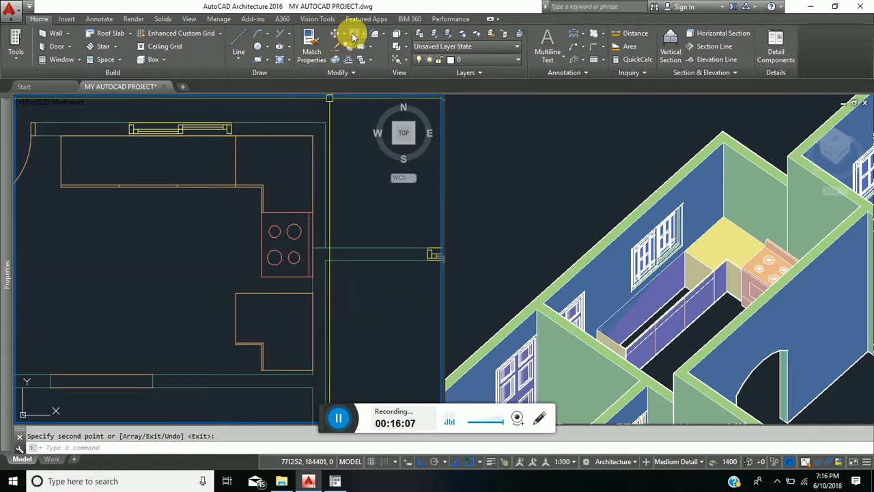
- Rotate the copied corner unit a quarter turn clockwise and move it into the kitchen's southeast corner
click(276, 322)
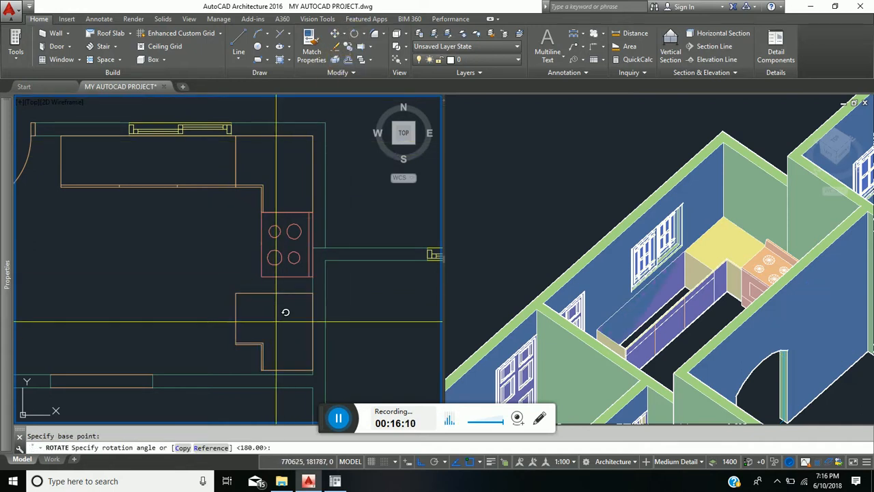
click(276, 408)
middle_drag(300, 263, 268, 204)
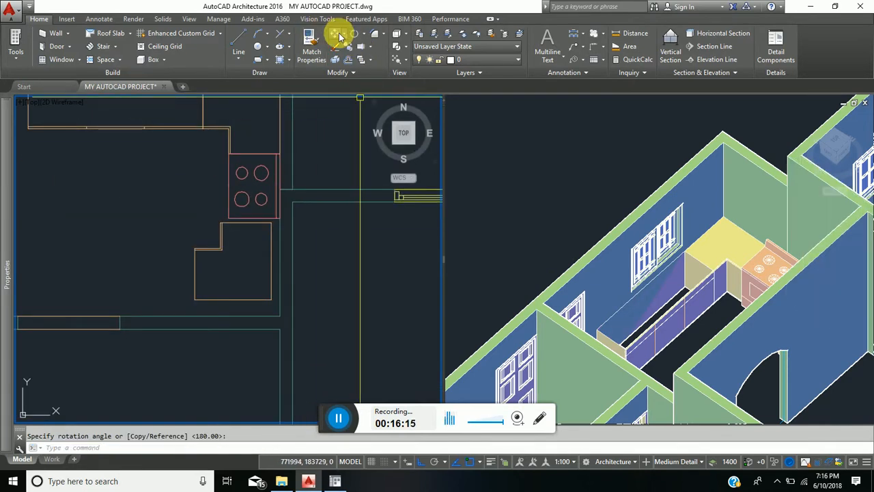
key(Return)
click(272, 299)
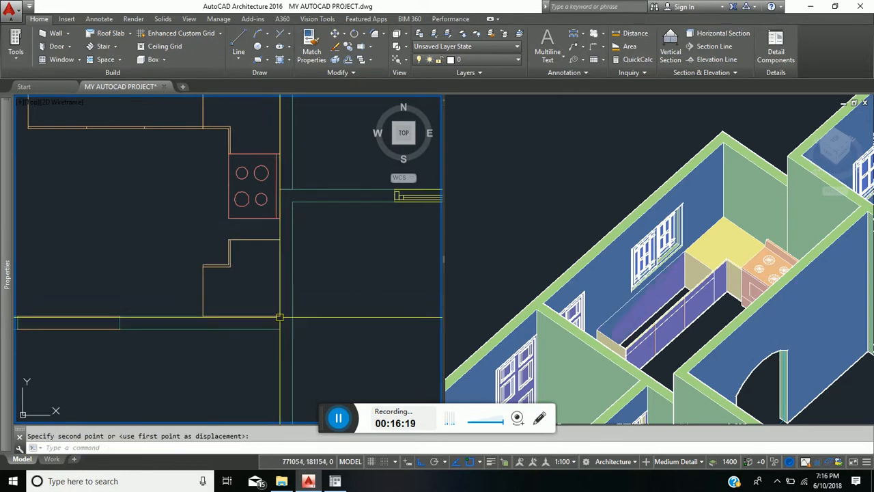
- Start moving the cooker from its southeast corner along the east wall, with a one-time object snap for the destination
middle_drag(253, 219, 256, 262)
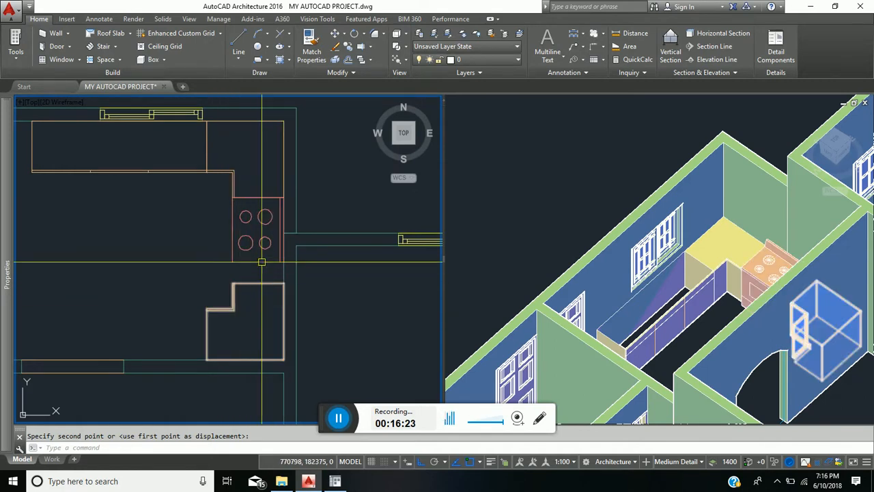
click(267, 260)
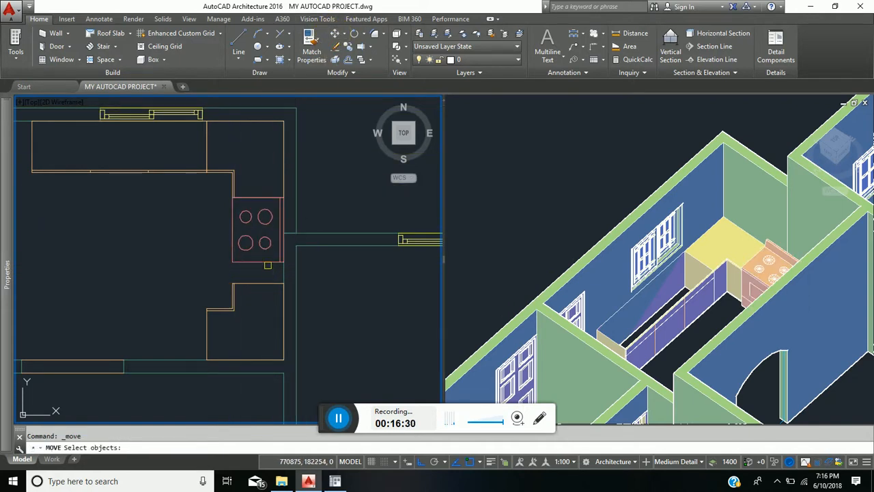
click(266, 261)
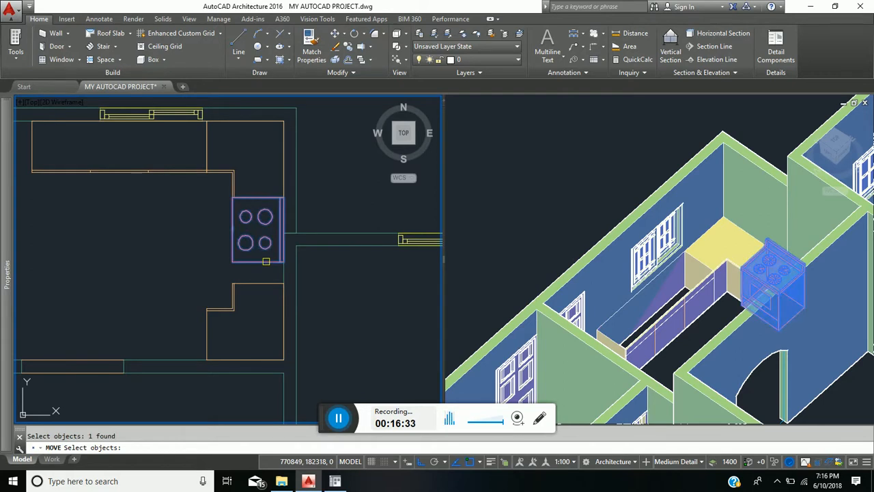
key(Return)
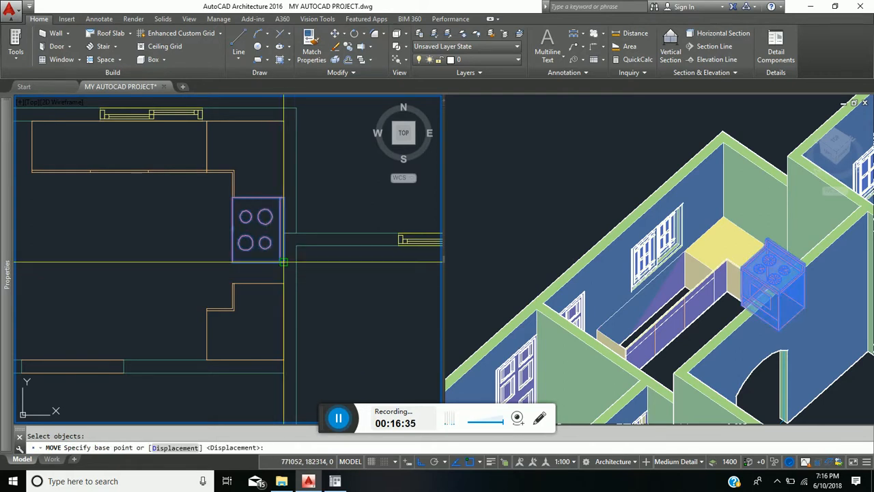
click(283, 262)
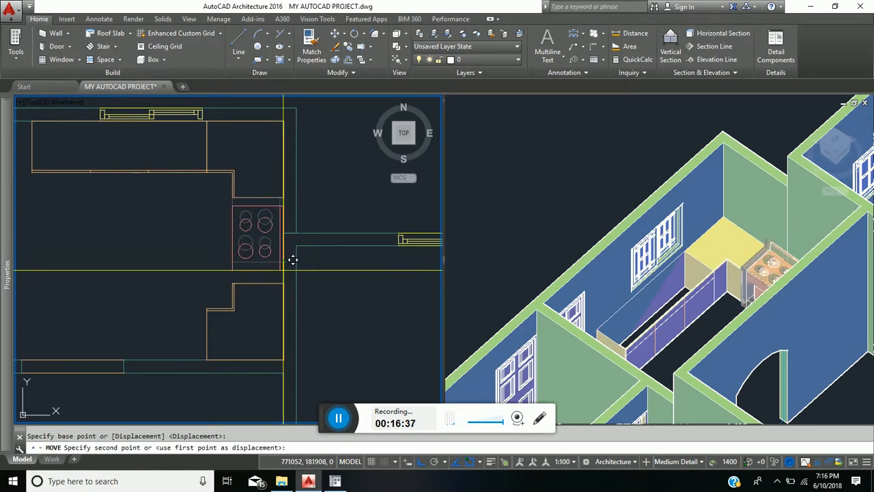
shift+right_click(285, 262)
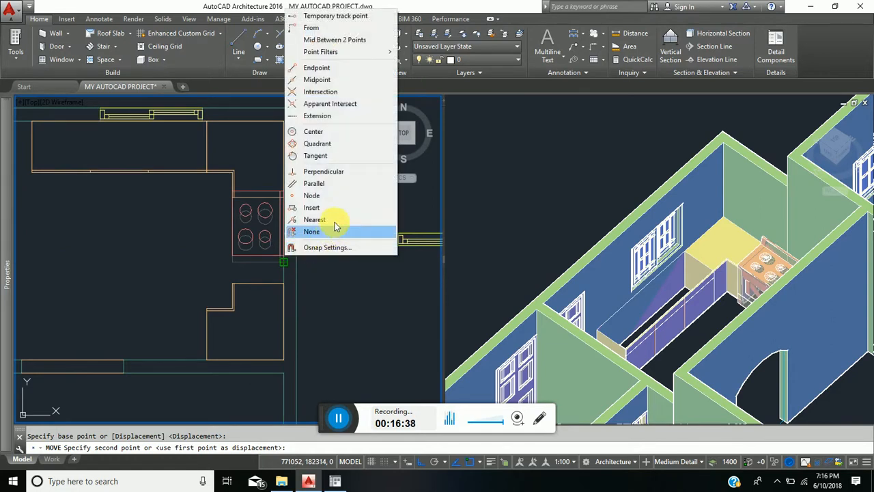
- Finish moving the cooker so it sits midway between the upper corner unit and the lower corner unit along the kitchen wall
click(318, 40)
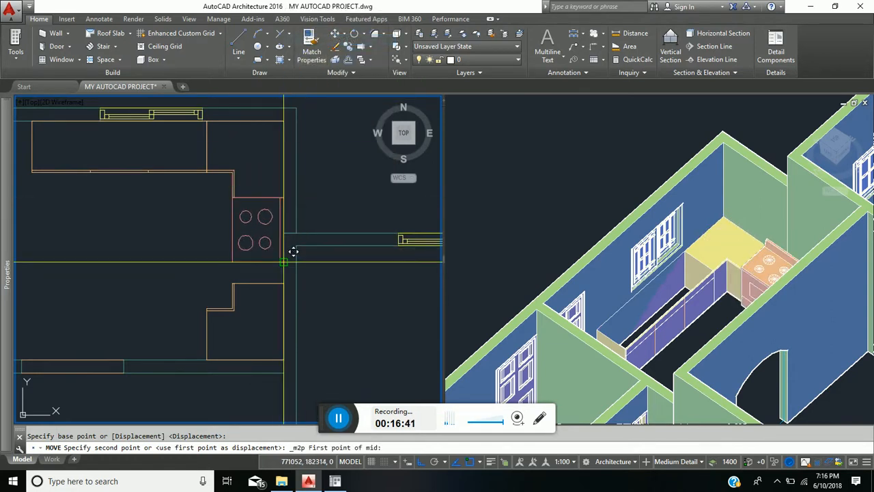
click(293, 251)
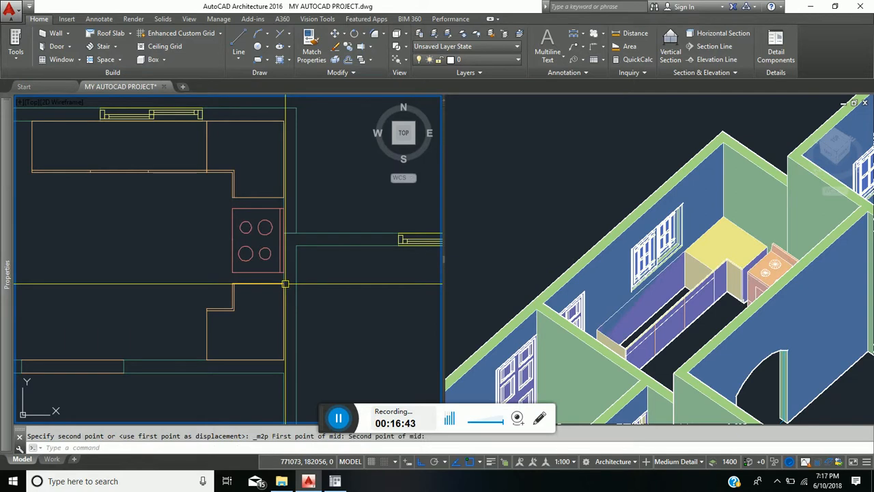
scroll(153, 269, down, 2)
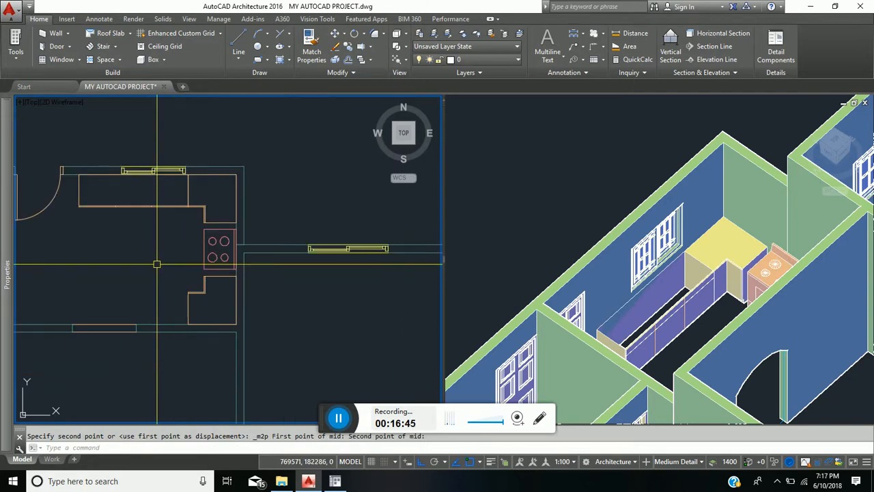
scroll(217, 244, up, 2)
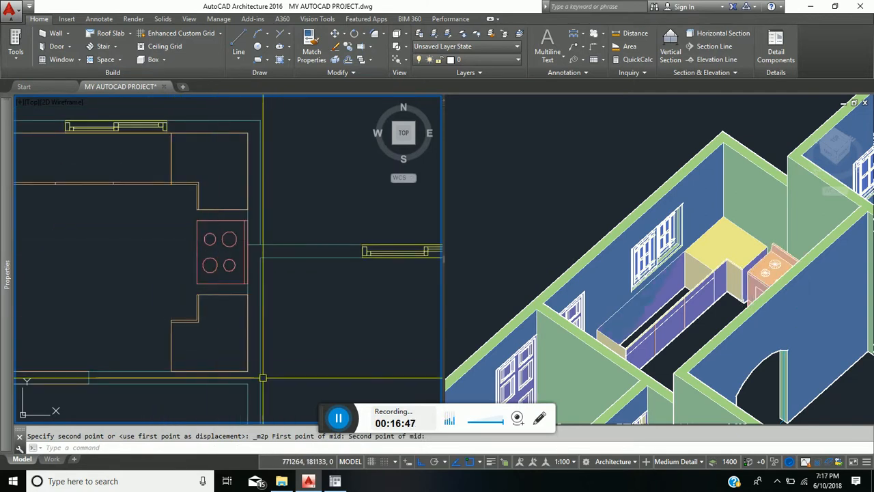
middle_drag(245, 379, 256, 333)
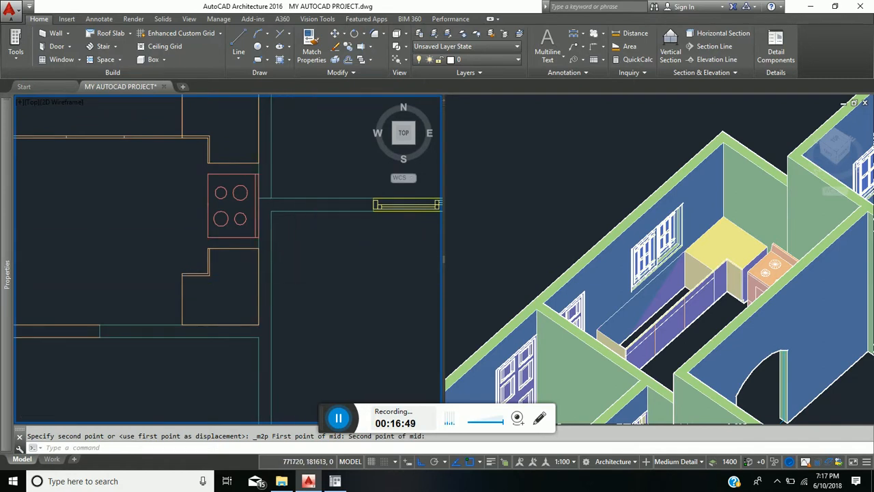
scroll(328, 246, down, 2)
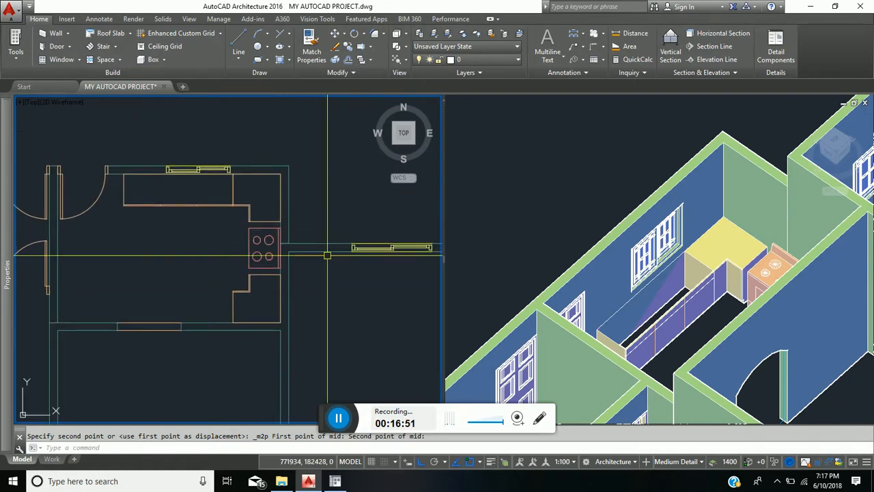
scroll(252, 257, up, 2)
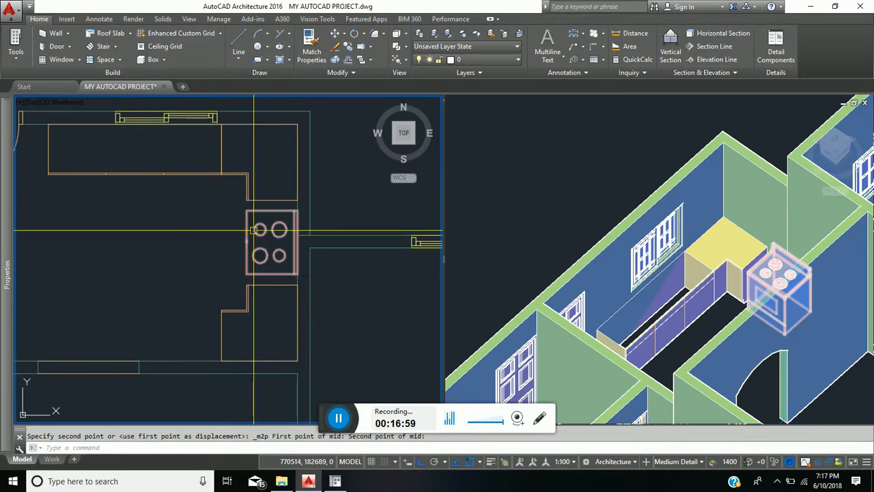
click(280, 205)
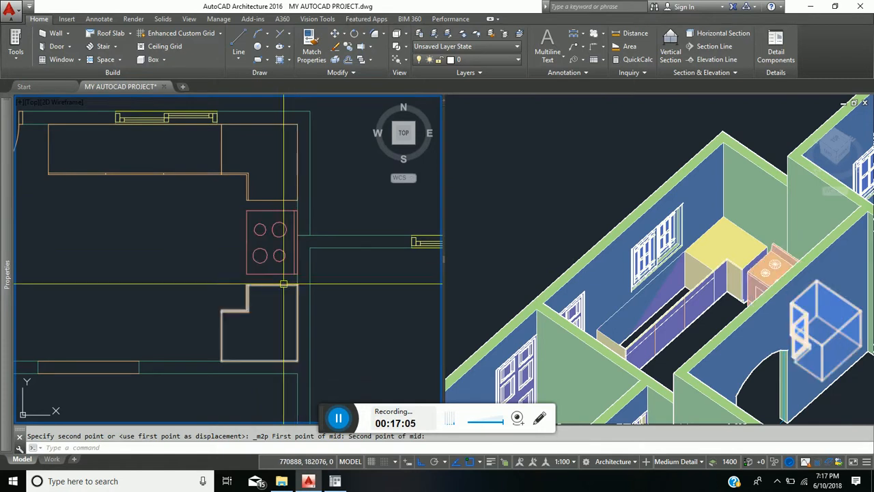
- Switch to the Autodesk Content Browser and open the Units - 600mm Deep category under Kitchen Fittings
middle_drag(215, 322, 304, 313)
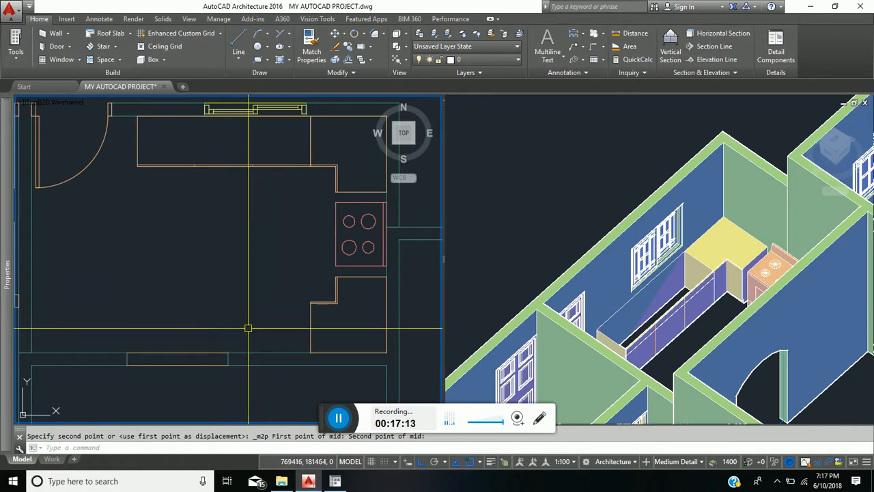
click(336, 482)
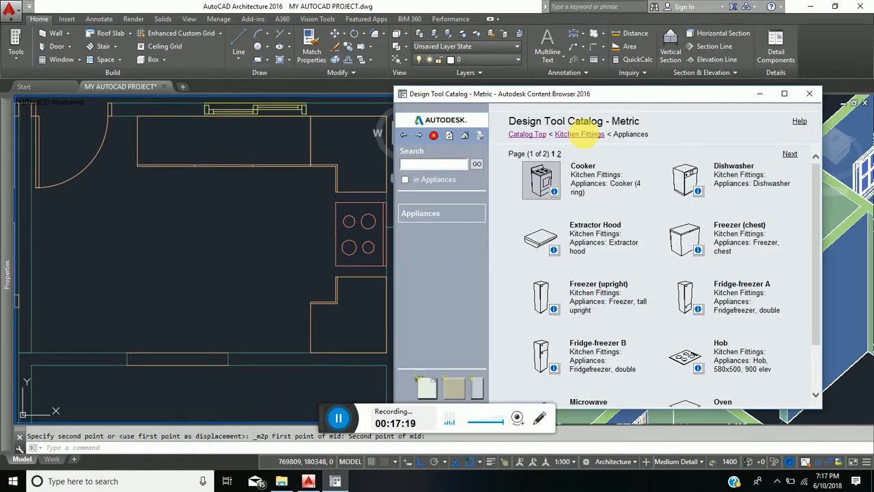
click(581, 134)
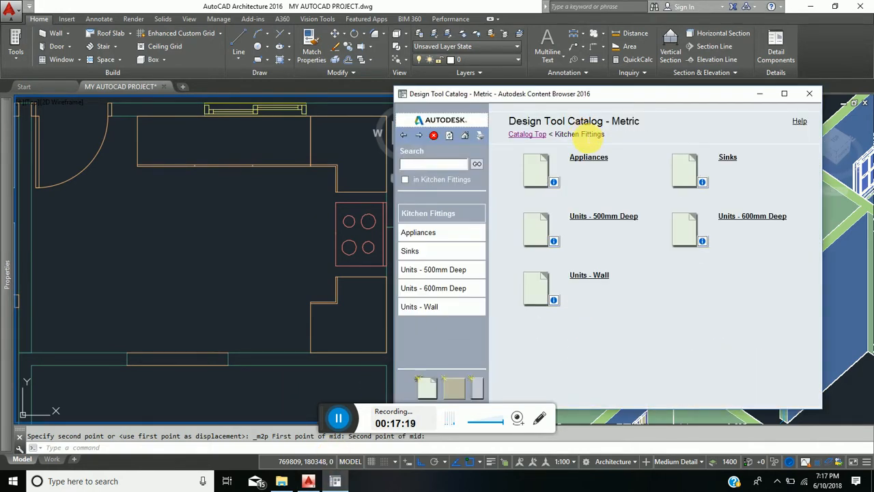
click(685, 236)
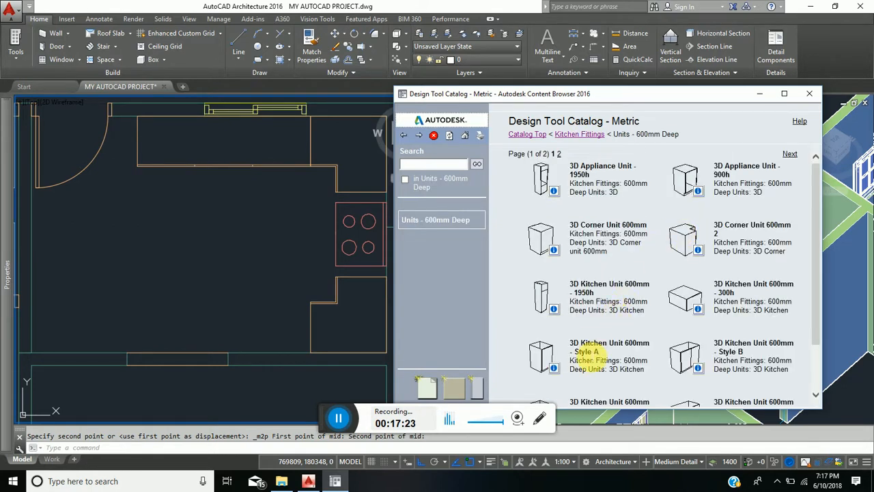
- Insert one 3D Kitchen Unit 600mm - Style C into the open kitchen floor area in the plan view
scroll(652, 319, down, 2)
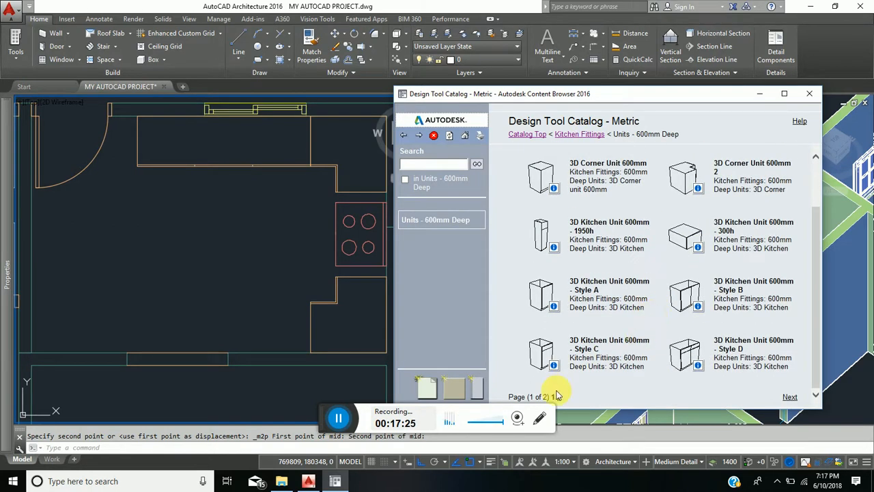
drag(550, 364, 385, 313)
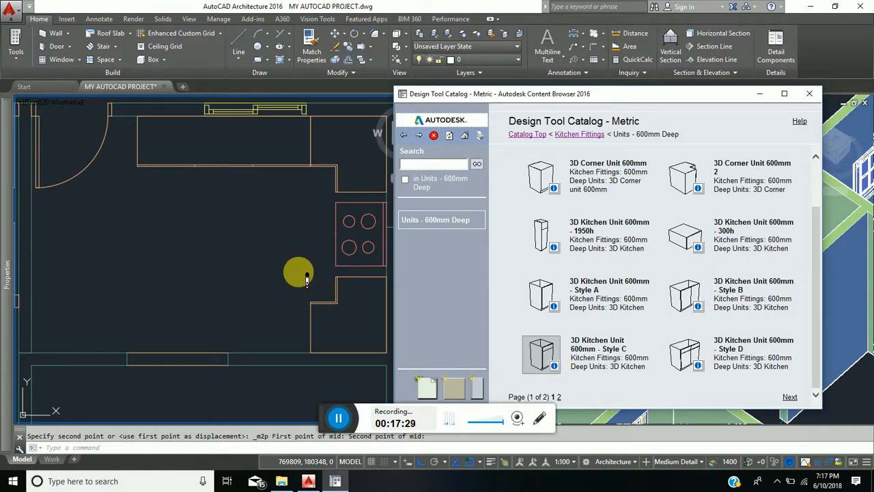
drag(307, 278, 301, 276)
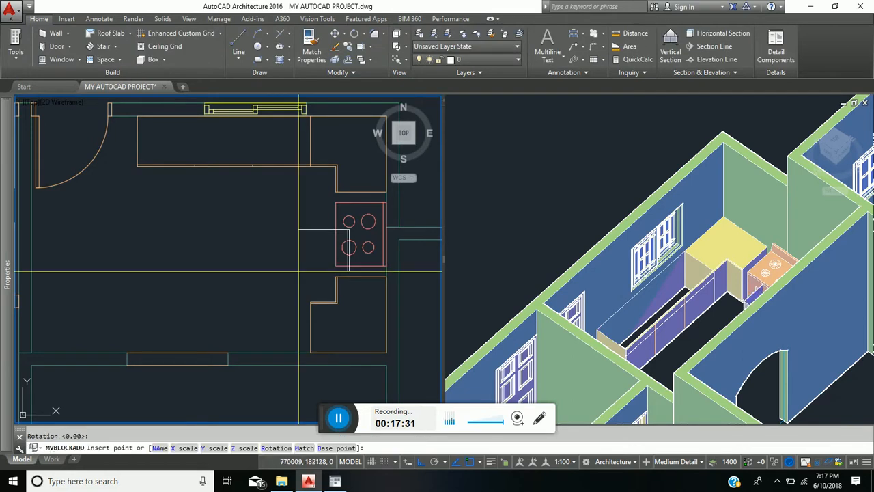
click(211, 283)
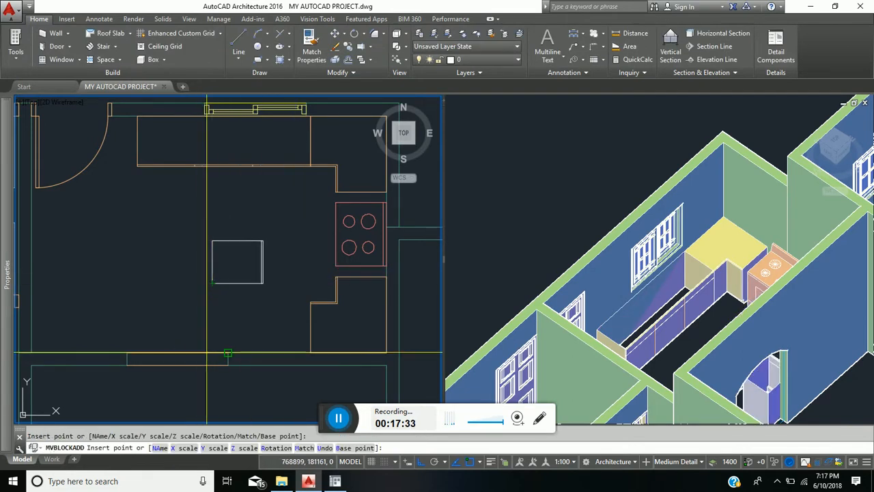
key(Return)
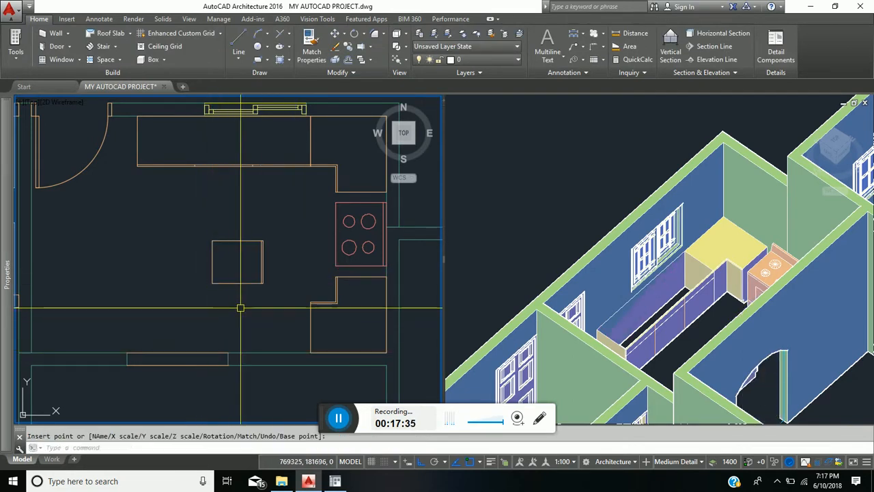
- Measure the gap between the cooker and the lower corner unit with a linear dimension, without placing the dimension
scroll(403, 267, up, 4)
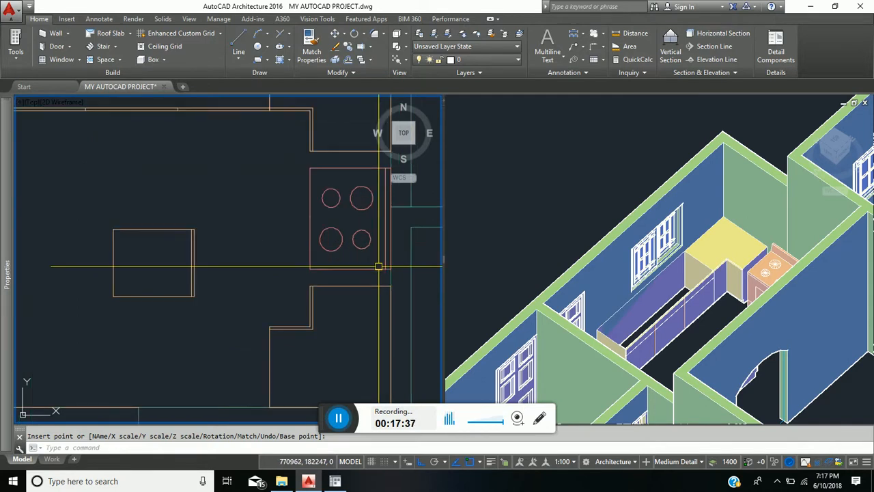
click(101, 19)
click(271, 34)
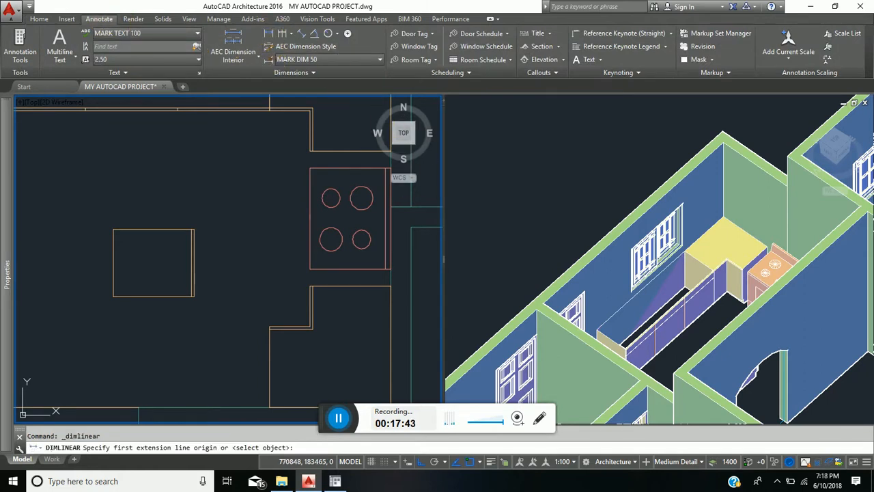
click(390, 286)
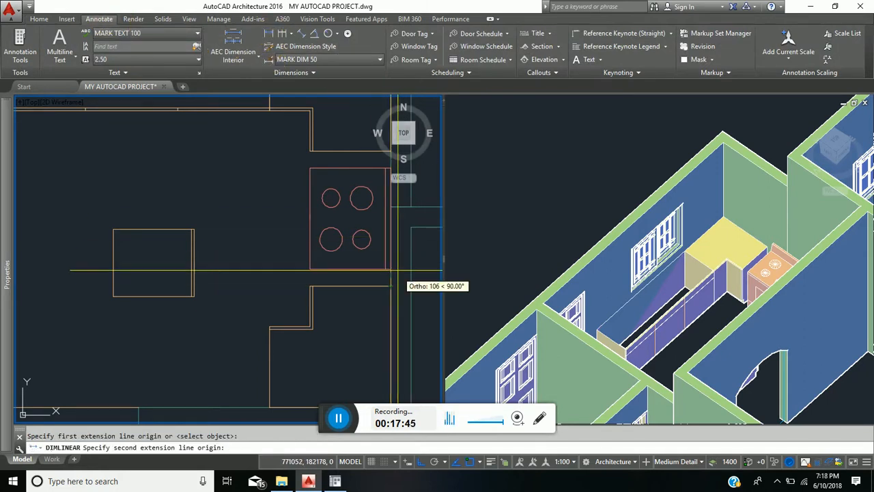
click(391, 269)
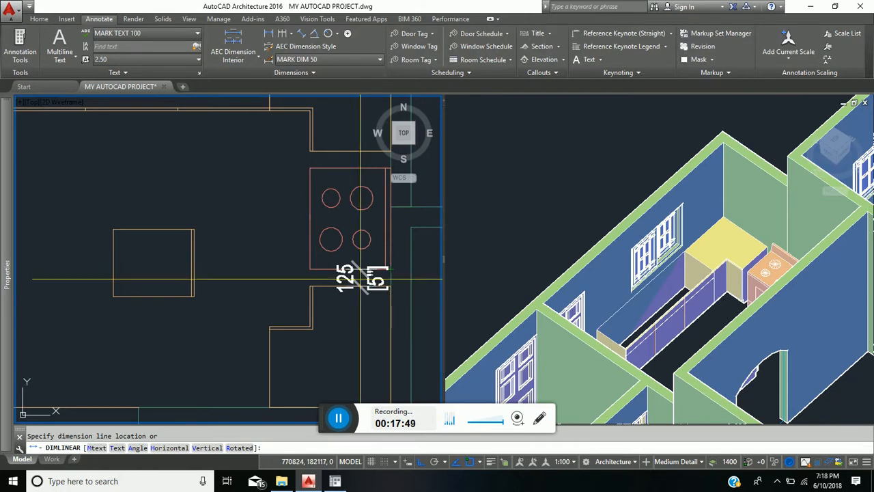
key(Escape)
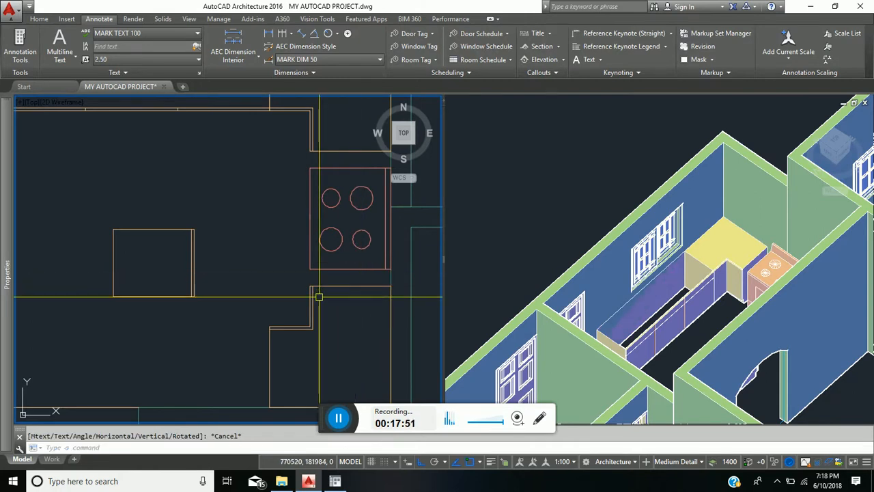
- Reduce the Y scale of the inserted kitchen unit to make it narrow enough for the gap beside the cooker
click(114, 293)
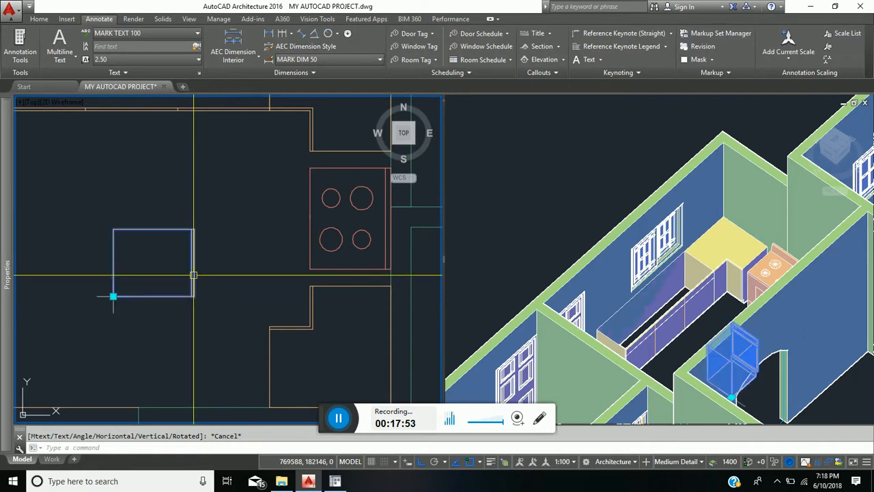
mouse_move(6, 213)
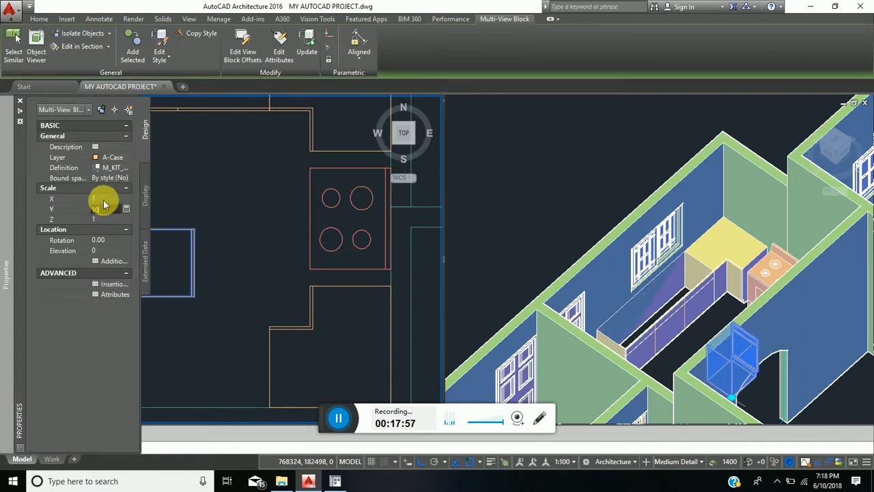
key(Return)
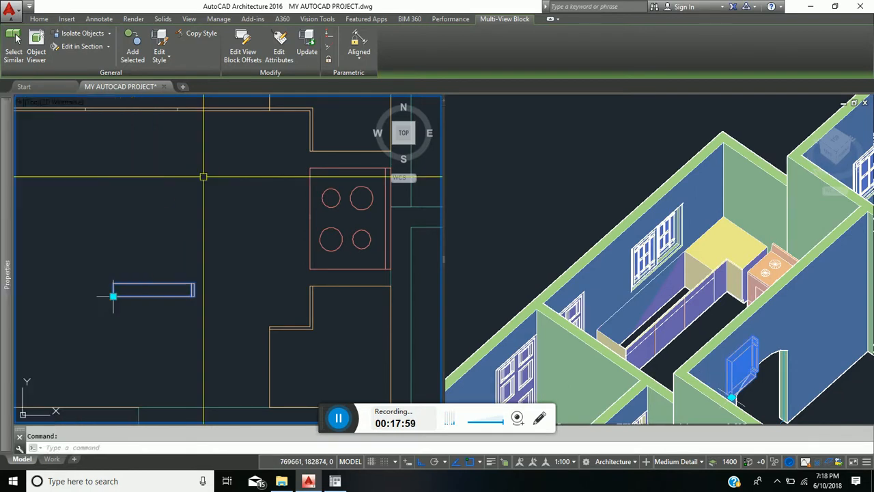
key(Escape)
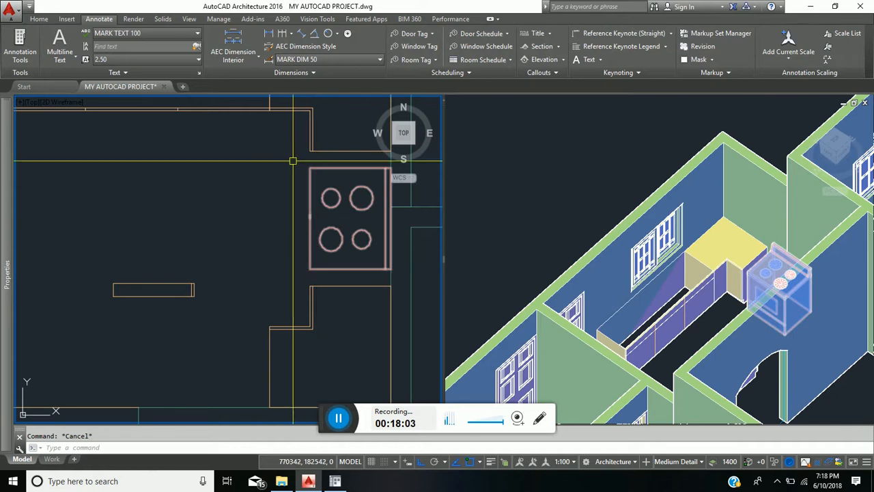
- Rotate the narrow kitchen unit 180 degrees about a point inside it
click(38, 19)
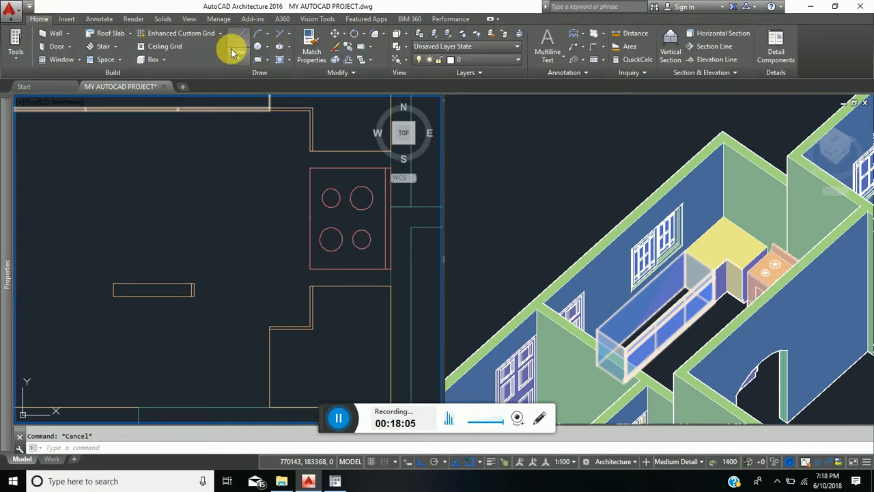
click(356, 34)
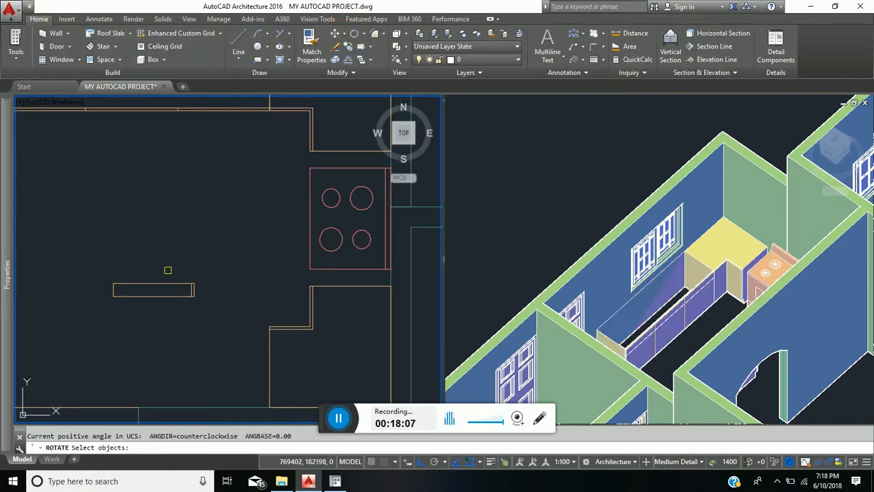
click(162, 282)
key(Return)
click(157, 290)
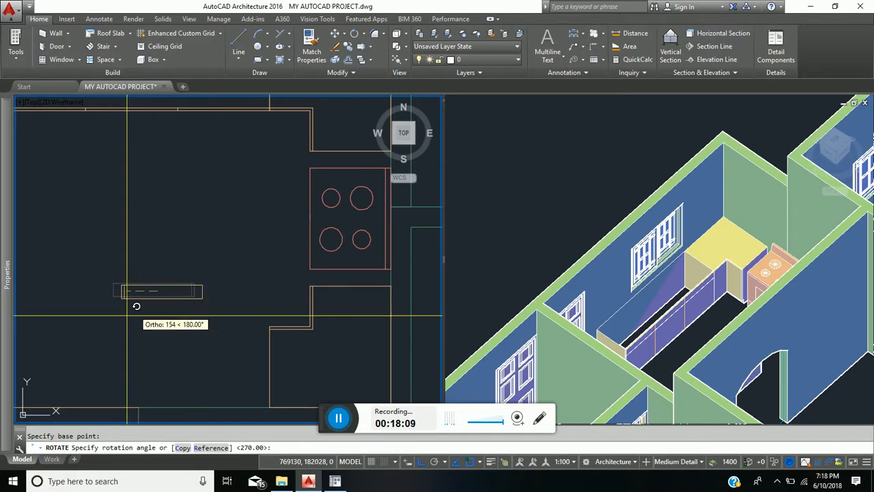
click(88, 308)
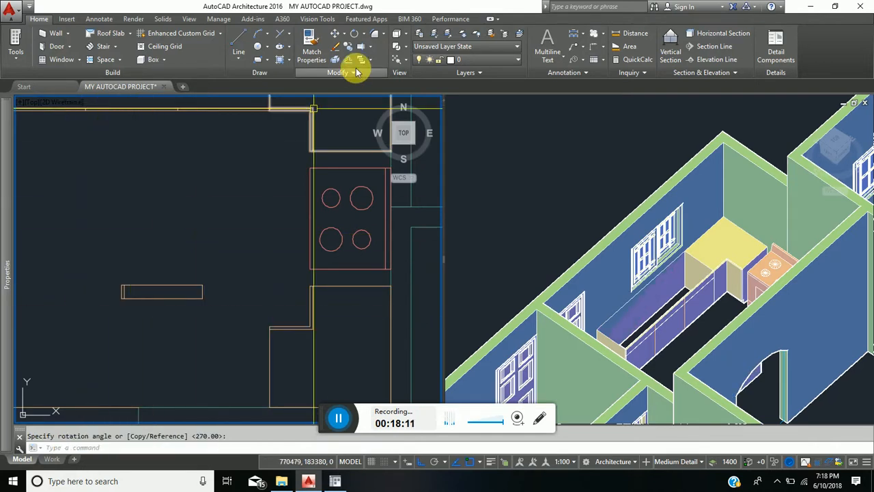
- Move the narrow kitchen unit by its wall-side corner into the gap below the cooker, flush against the lower corner unit and the wall
click(336, 34)
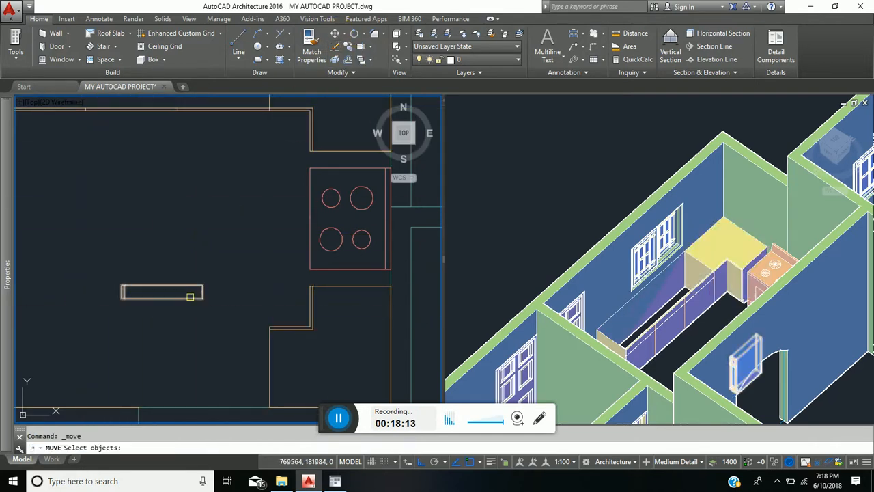
click(197, 287)
key(Return)
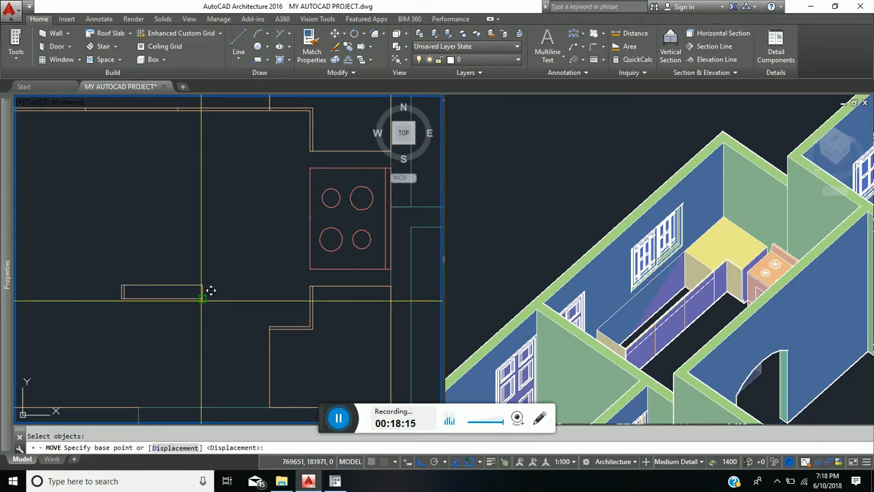
click(202, 299)
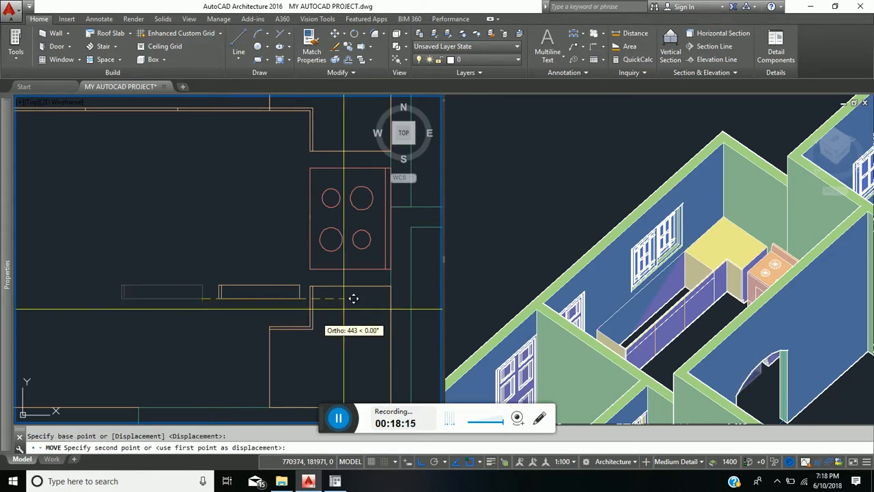
click(399, 275)
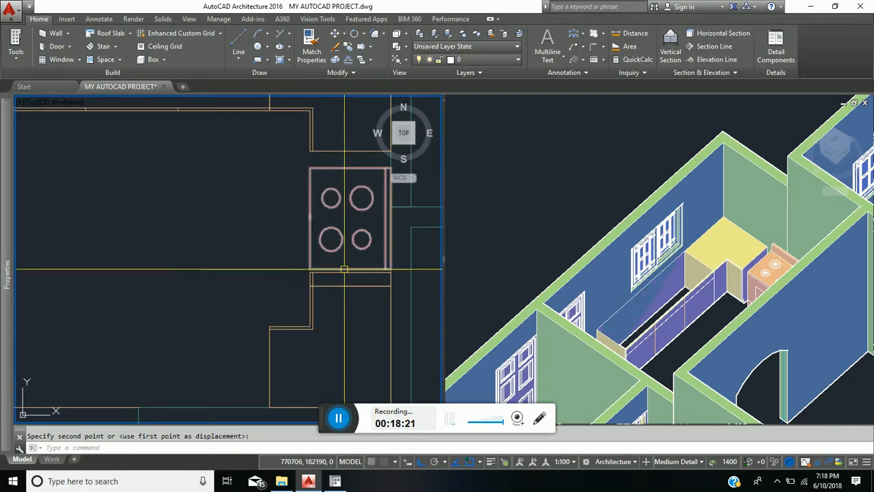
middle_drag(339, 270, 291, 285)
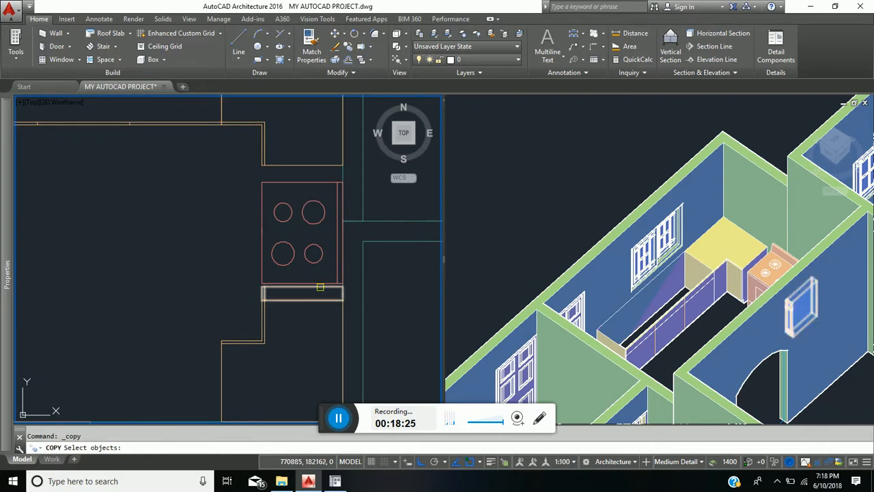
- Copy the narrow kitchen unit from its wall-side corner into the gap above the cooker, flush against the upper corner unit
click(321, 288)
key(Return)
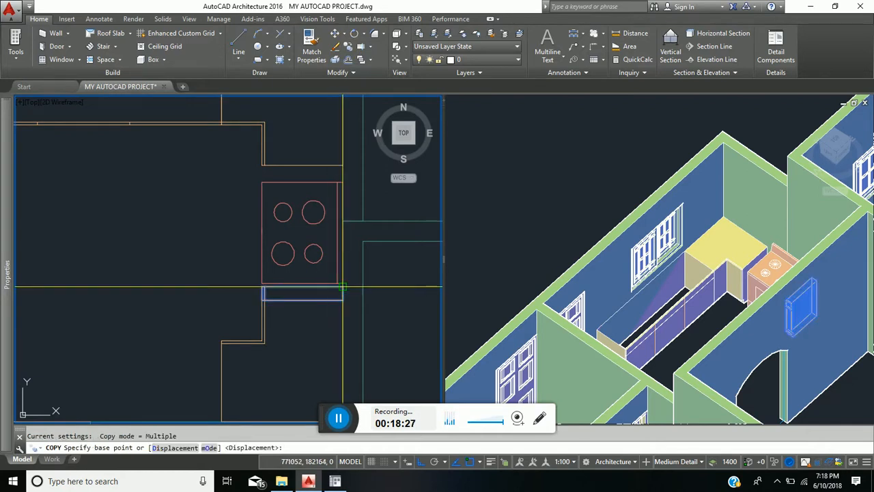
click(342, 287)
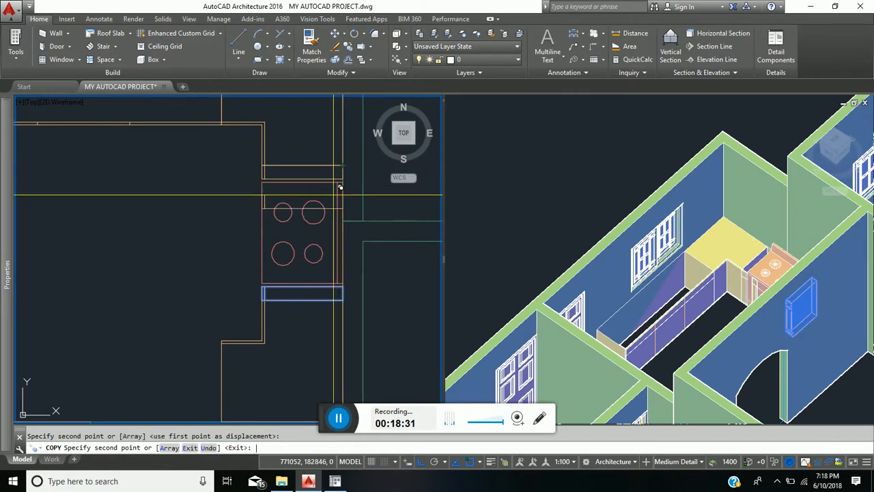
click(342, 165)
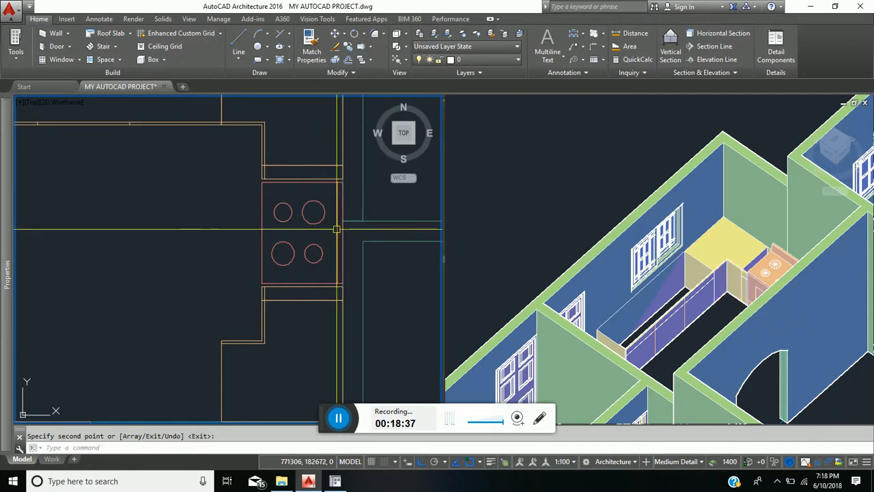
click(235, 268)
click(202, 238)
- Insert one 3D Kitchen Unit 600mm - Style D from the Design Tool Catalog into the open floor of the kitchen plan
scroll(211, 230, down, 2)
middle_drag(212, 230, 227, 227)
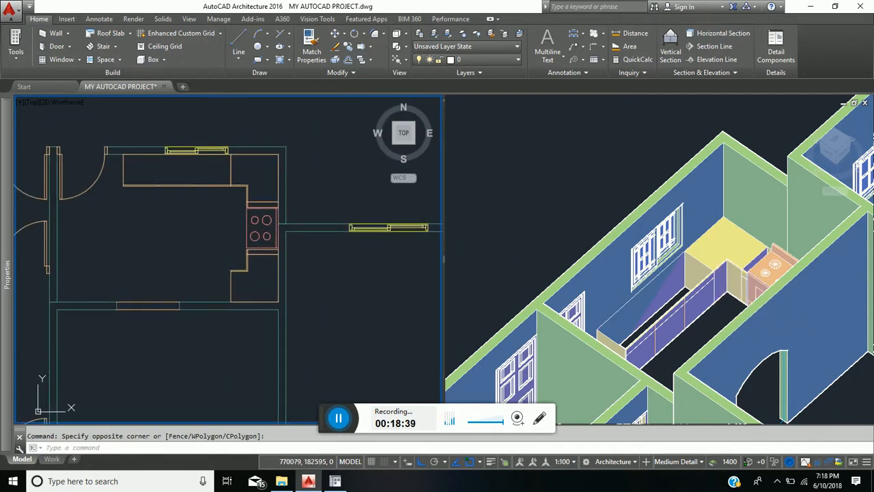
middle_drag(203, 288, 230, 248)
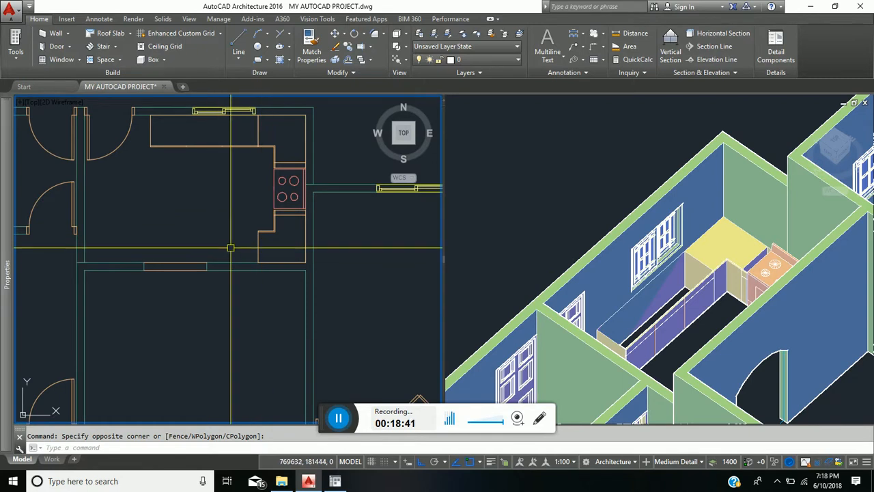
scroll(259, 258, up, 2)
middle_drag(248, 258, 227, 285)
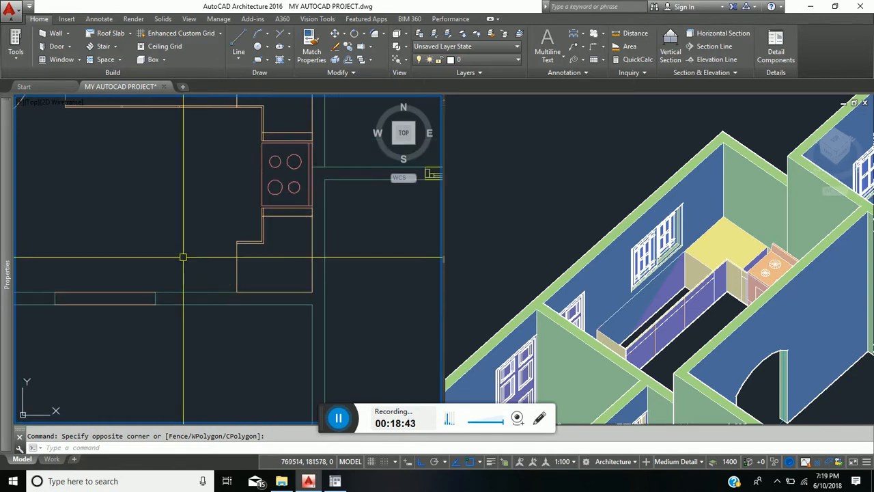
click(335, 481)
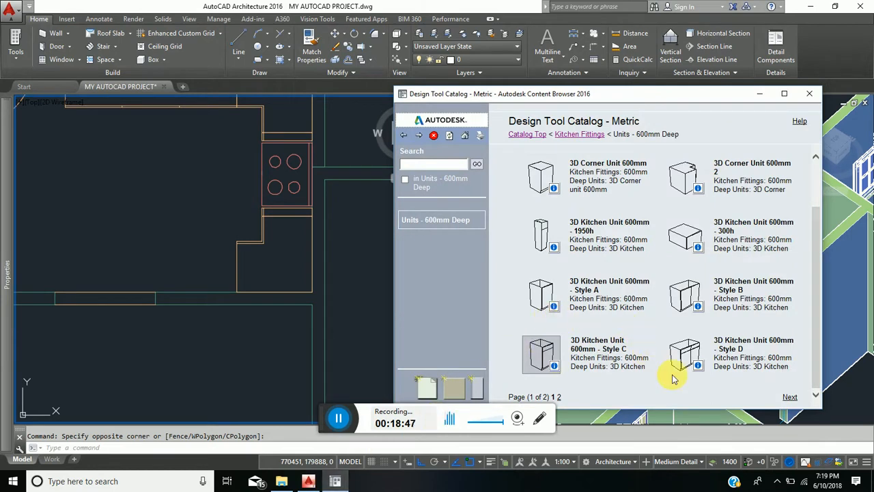
drag(698, 367, 706, 372)
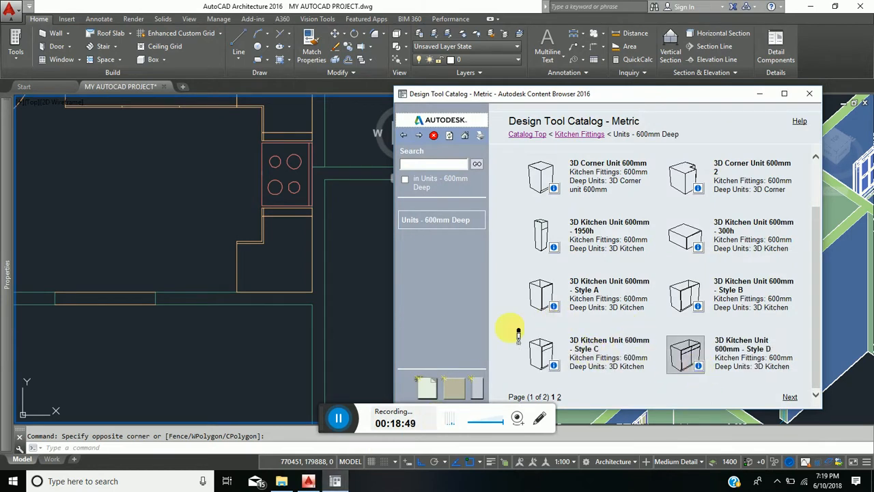
drag(200, 251, 191, 244)
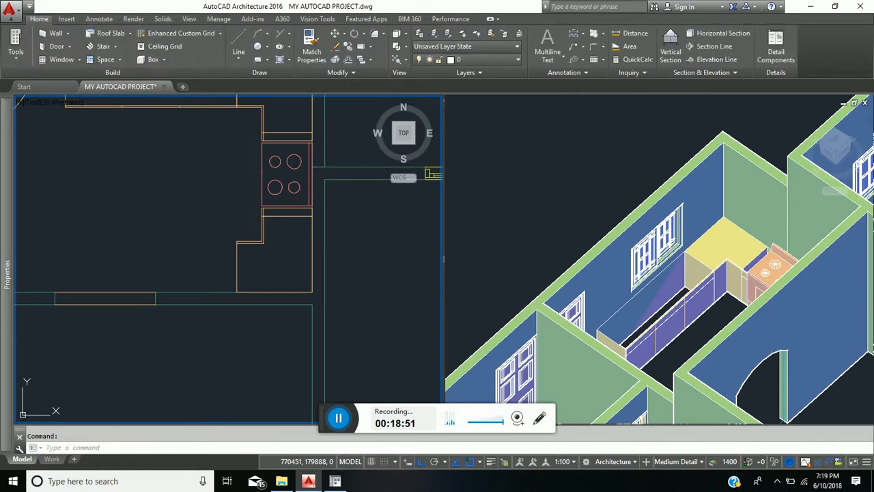
click(114, 230)
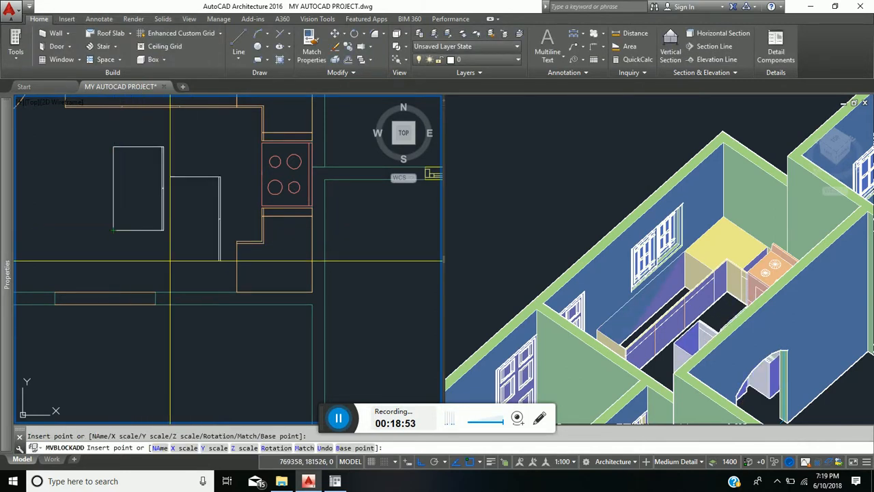
key(Return)
- Measure the distance from the opening in the lower kitchen wall to the lower corner unit with a linear dimension placed above the wall
click(99, 19)
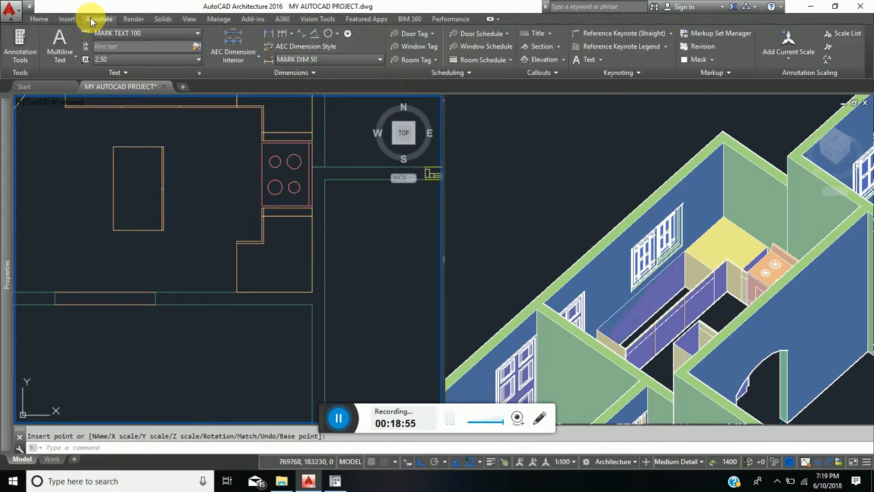
click(270, 34)
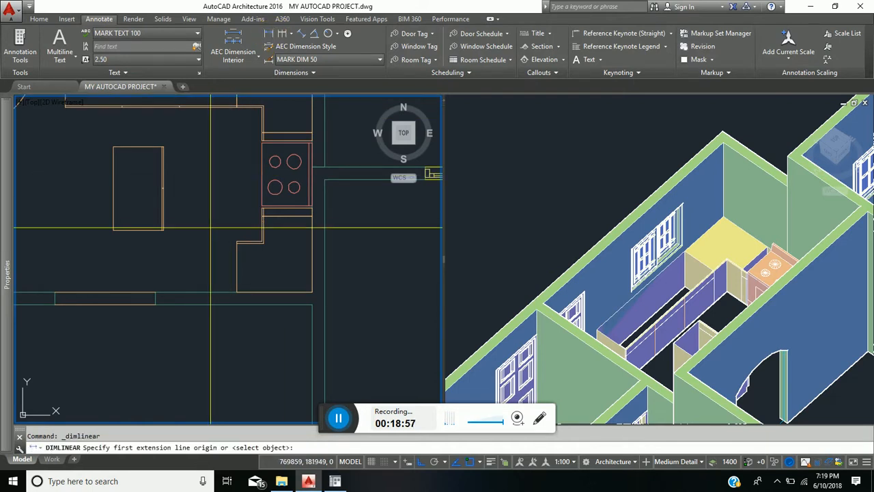
click(157, 293)
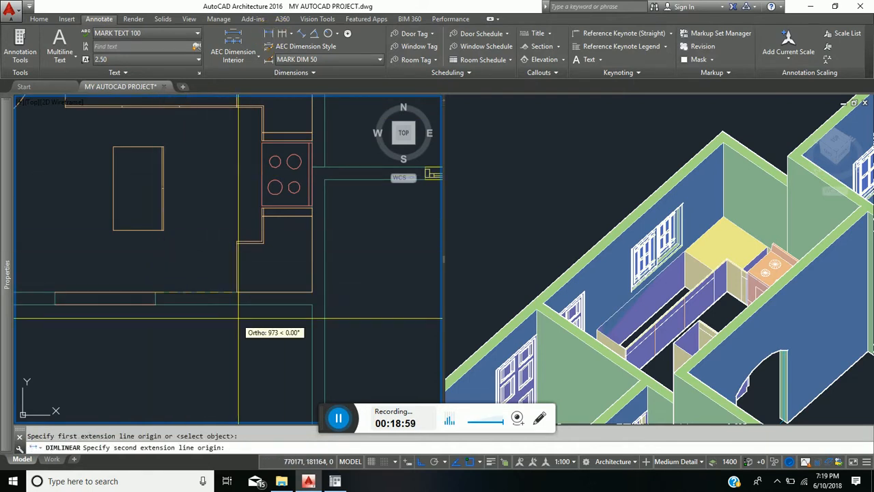
click(237, 293)
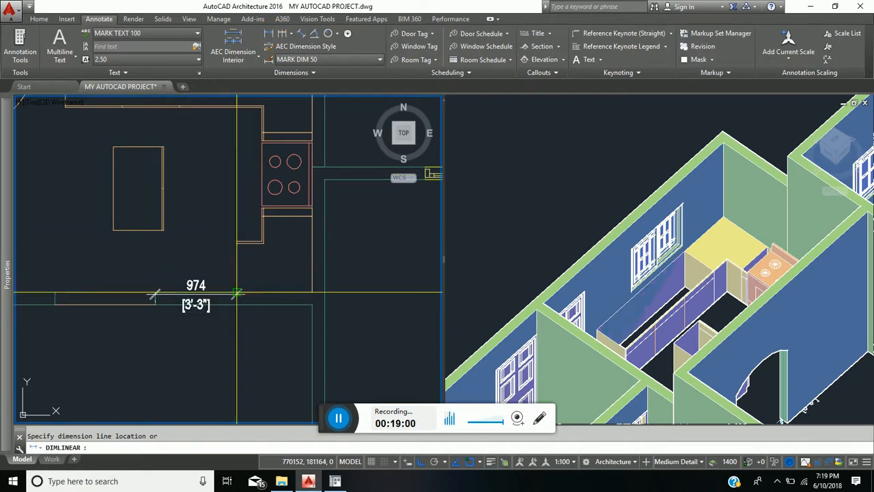
click(207, 248)
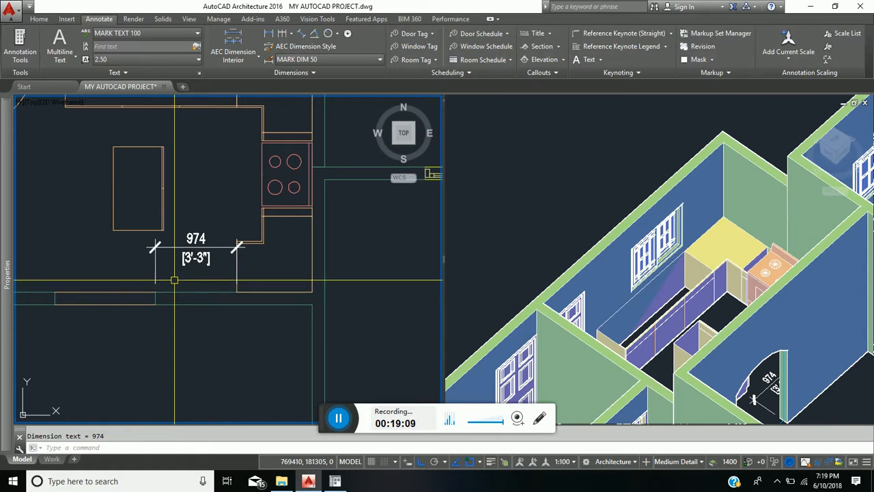
middle_drag(174, 280, 235, 281)
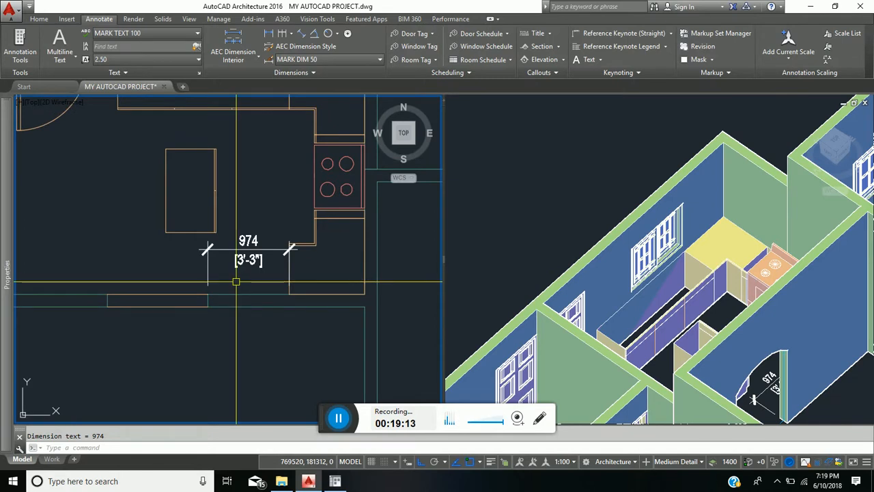
mouse_move(197, 324)
middle_down()
mouse_move(289, 320)
mouse_move(229, 316)
middle_up()
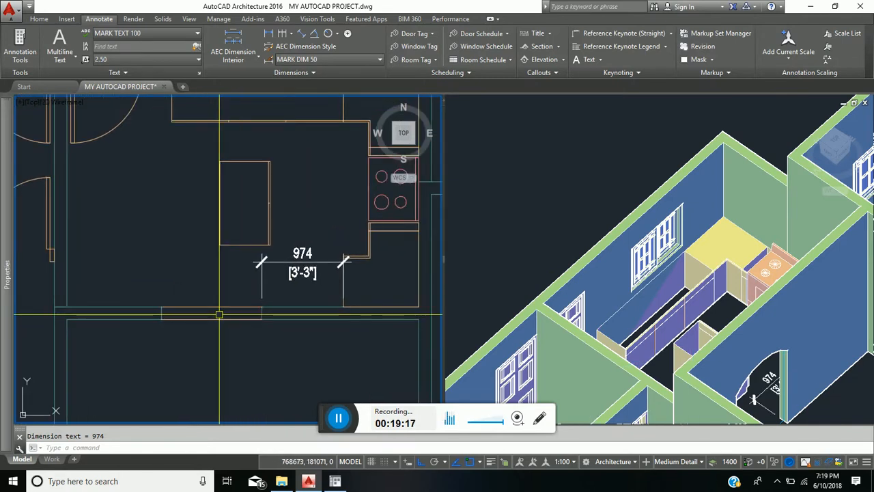
middle_drag(321, 280, 291, 277)
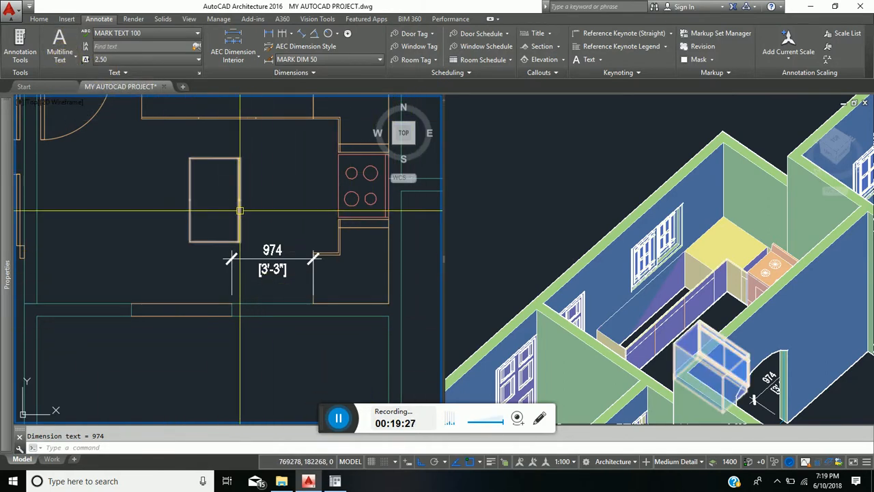
- Set the Style D kitchen unit's Y scale to 900 and delete the linear dimension beside the lower corner unit
click(189, 205)
mouse_move(2, 150)
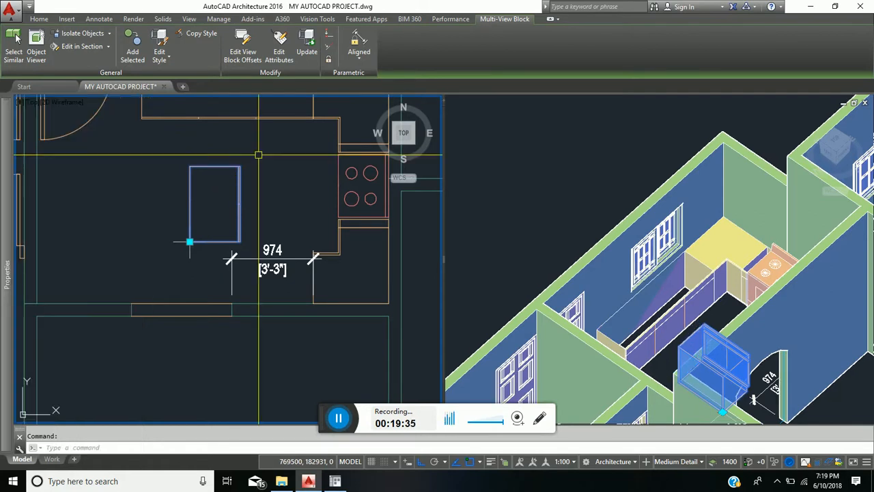
key(Escape)
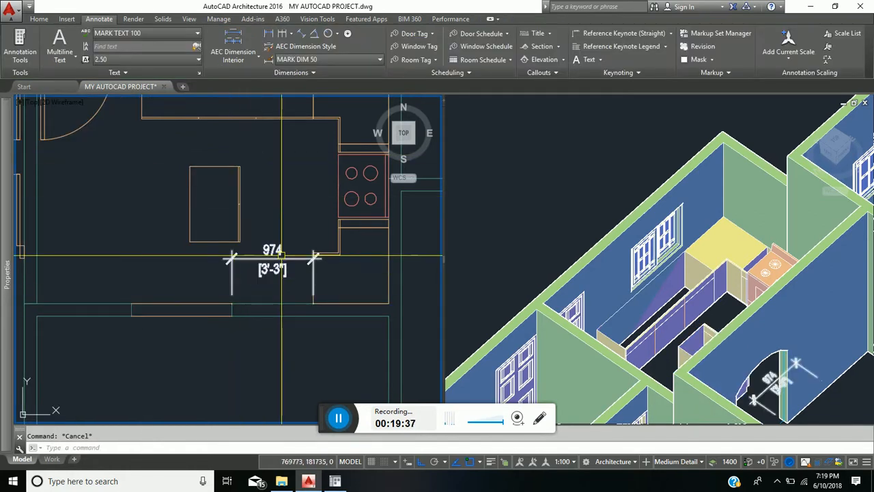
click(282, 258)
key(Delete)
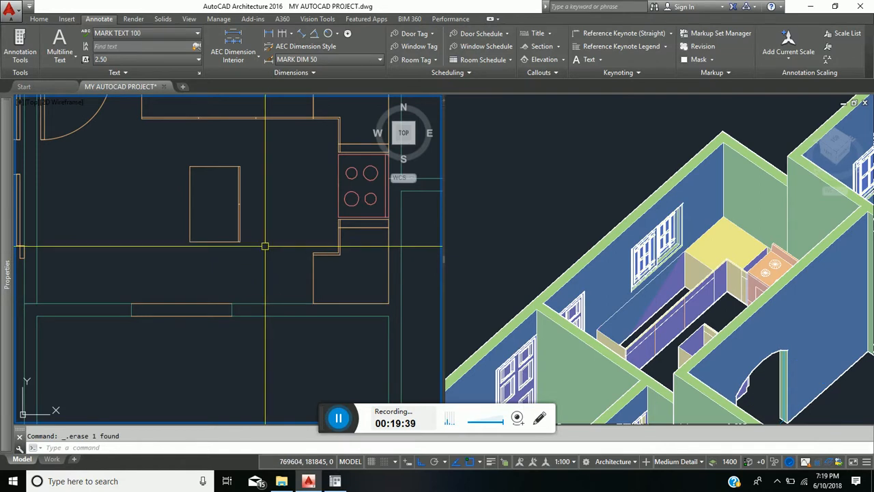
- Rotate the Style D kitchen unit 90 degrees about a point at its middle
click(39, 19)
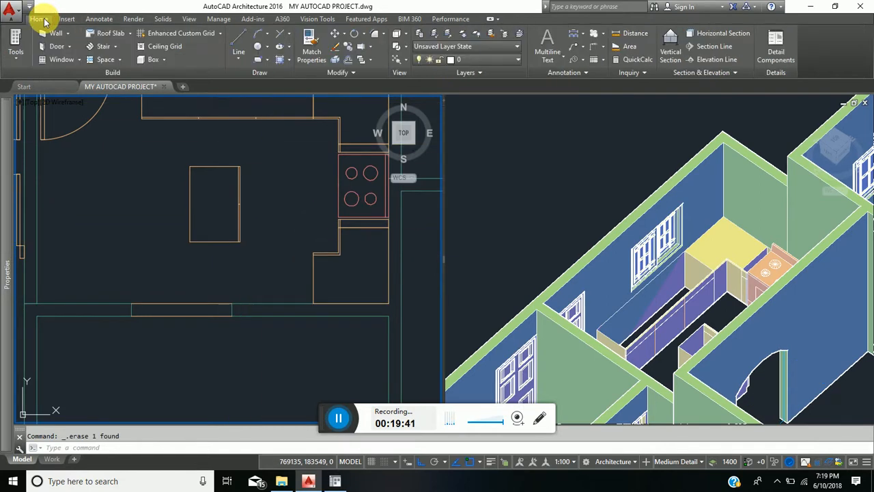
click(352, 34)
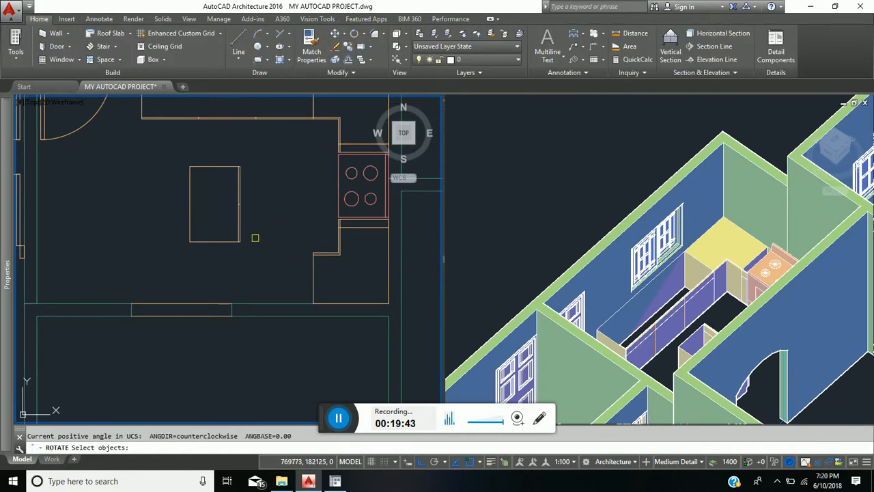
click(203, 243)
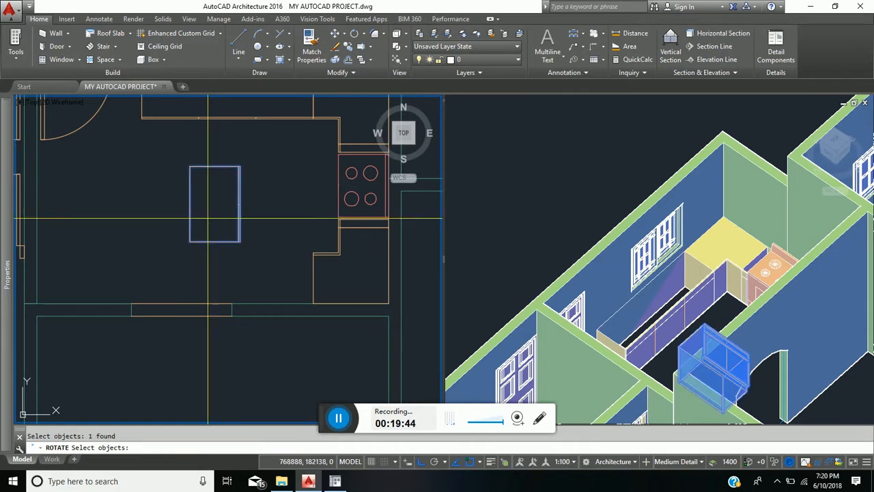
key(Return)
click(214, 204)
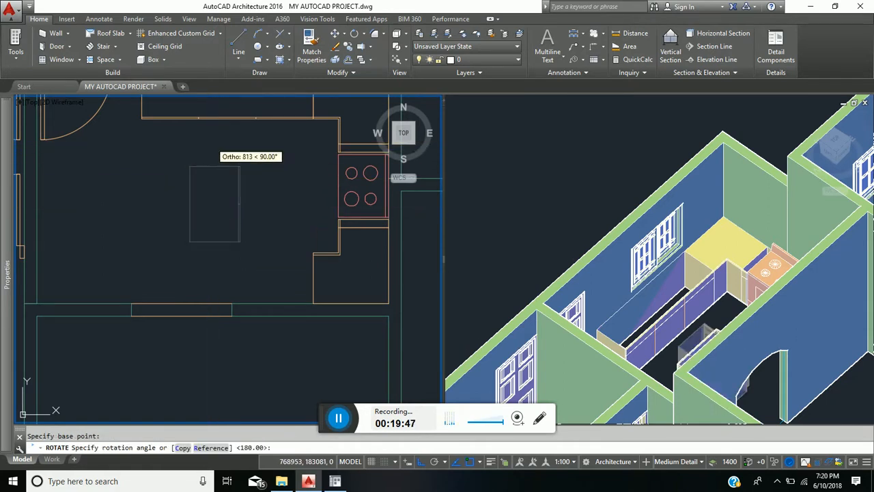
click(215, 152)
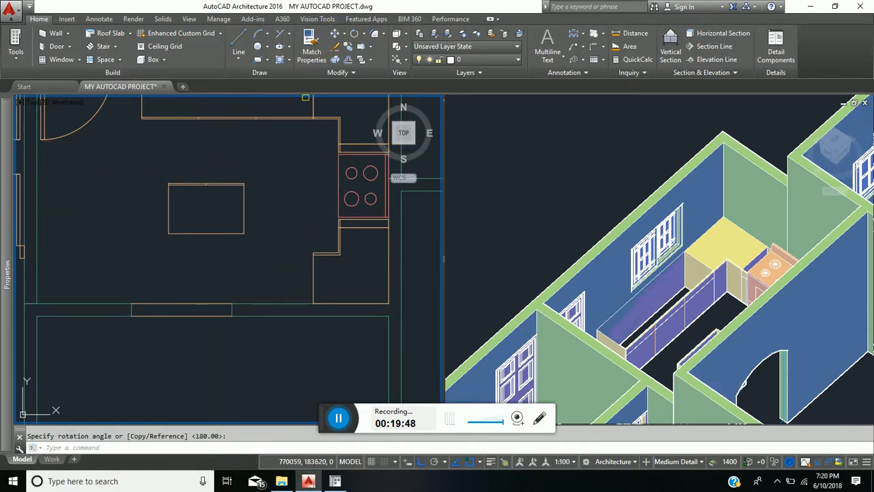
- Move the rotated kitchen unit by its lower wall-side corner against the lower wall, flush with the side of the lower corner unit
click(243, 211)
key(Return)
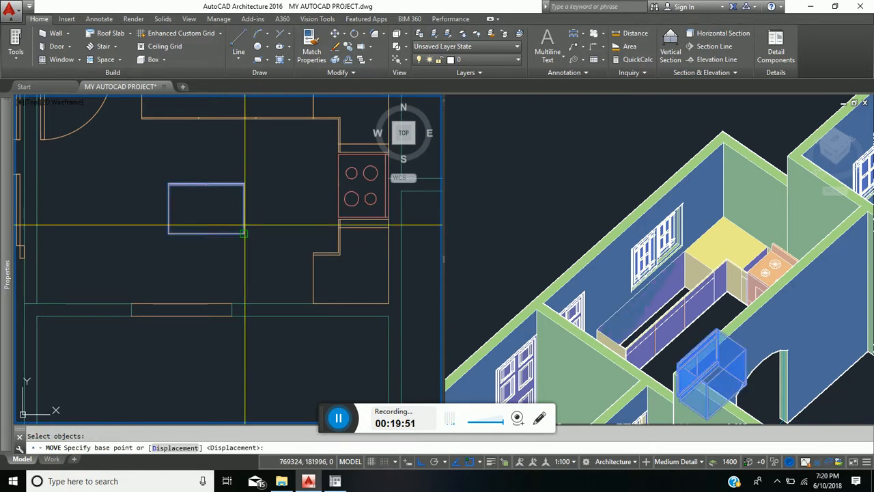
click(254, 224)
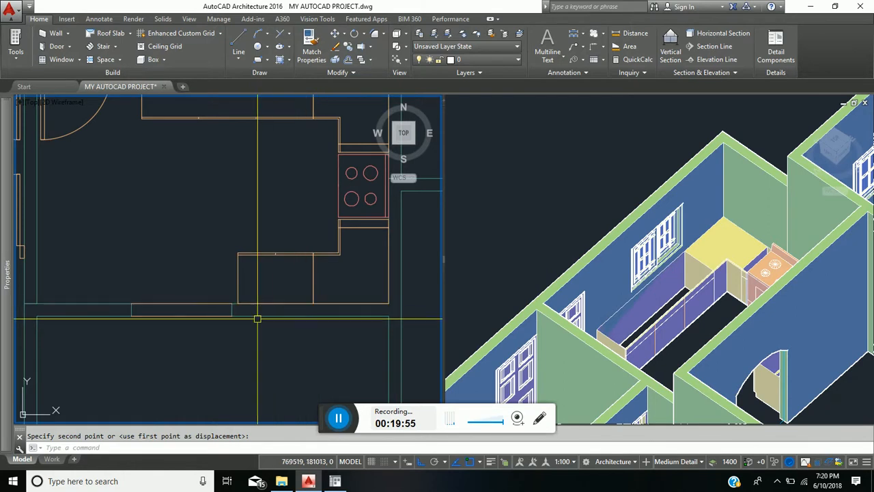
click(235, 305)
- Reduce the Y scale of the kitchen unit beside the lower corner unit to leave more clearance to the wall opening
mouse_move(230, 306)
middle_down()
mouse_move(241, 266)
mouse_move(233, 298)
middle_up()
scroll(241, 266, down, 2)
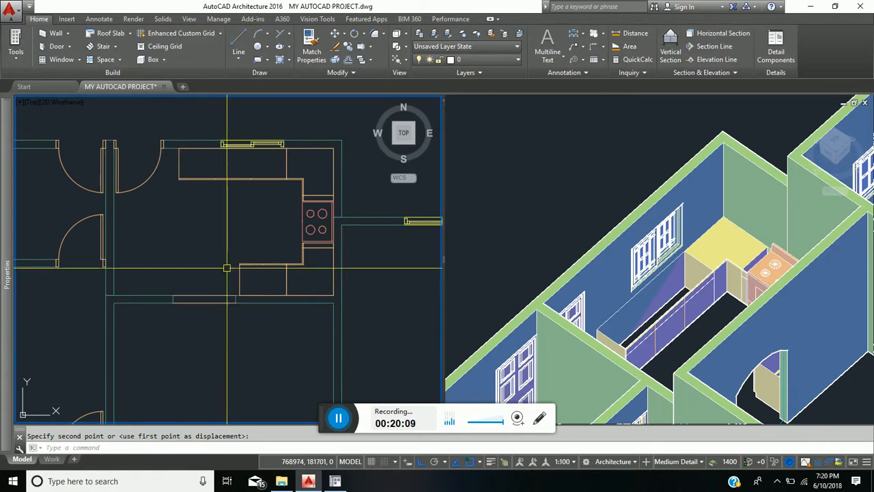
mouse_move(6, 170)
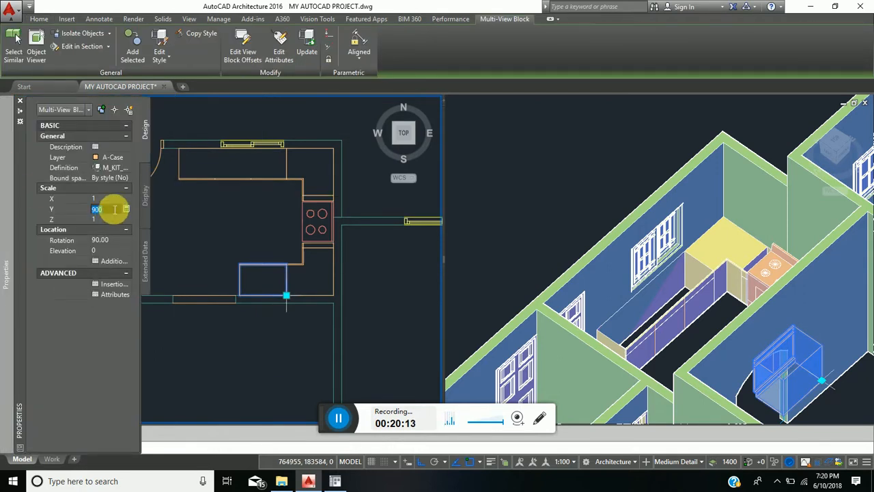
key(Return)
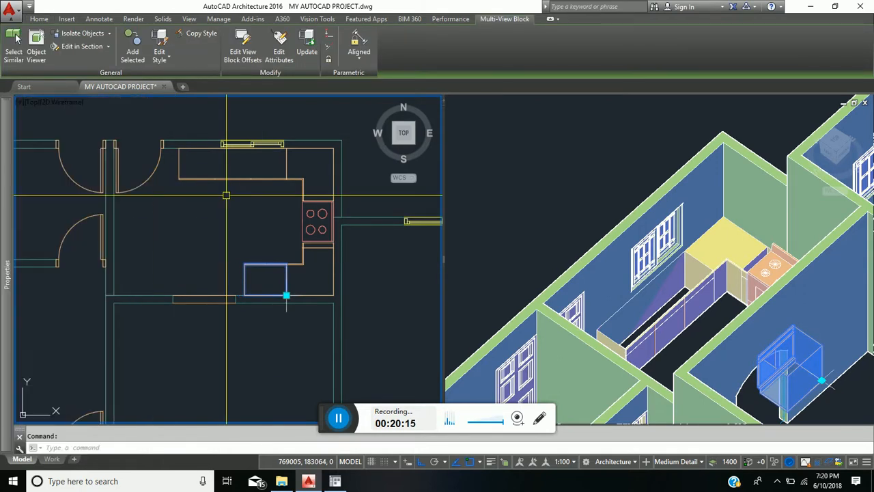
key(Escape)
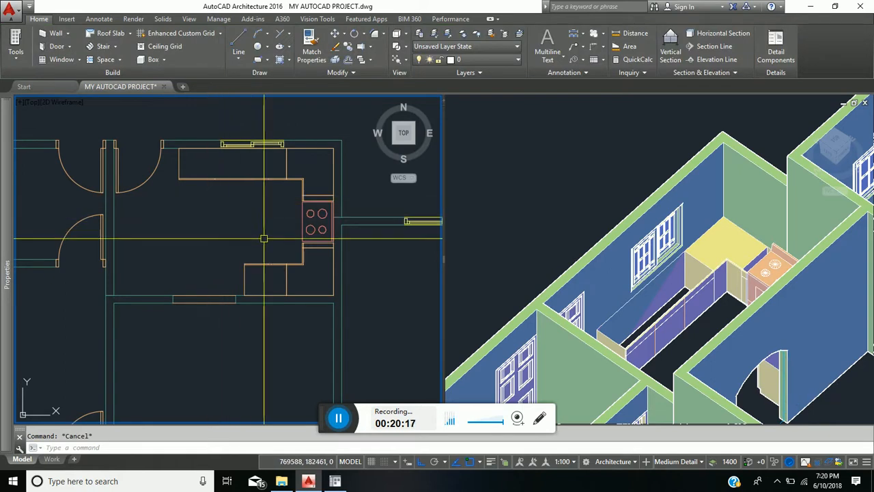
- Insert Fridge-freezer B from the Appliances of the catalog's Kitchen Fittings near the kitchen's left wall, unrotated
middle_drag(211, 254, 227, 261)
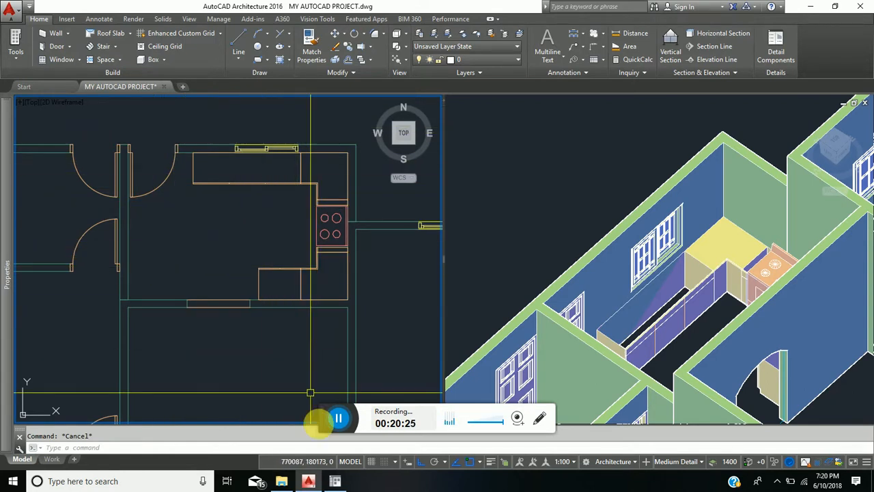
mouse_move(336, 483)
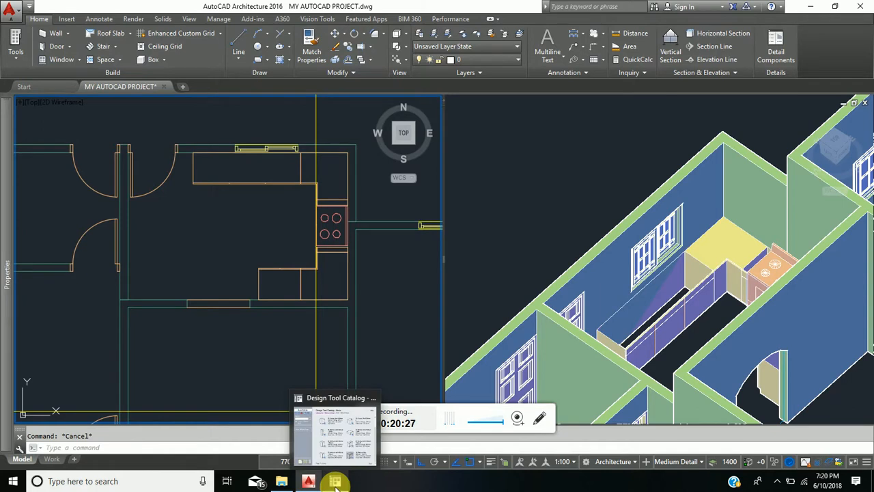
click(335, 482)
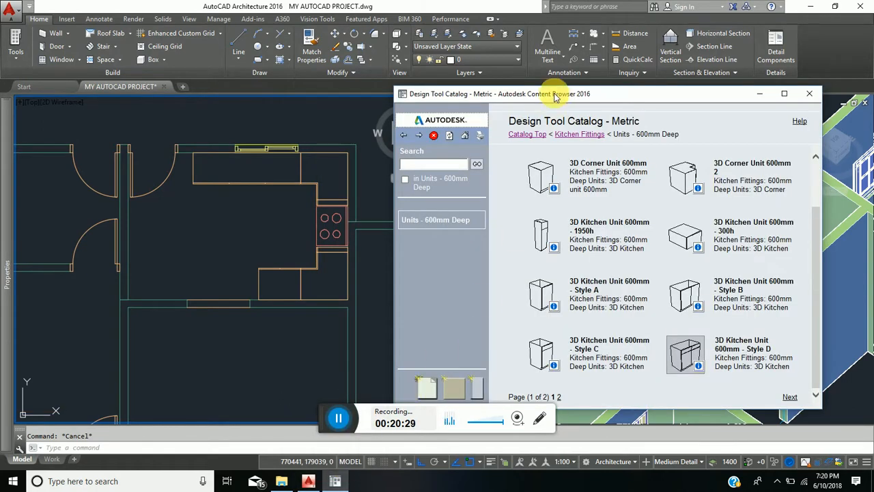
click(578, 135)
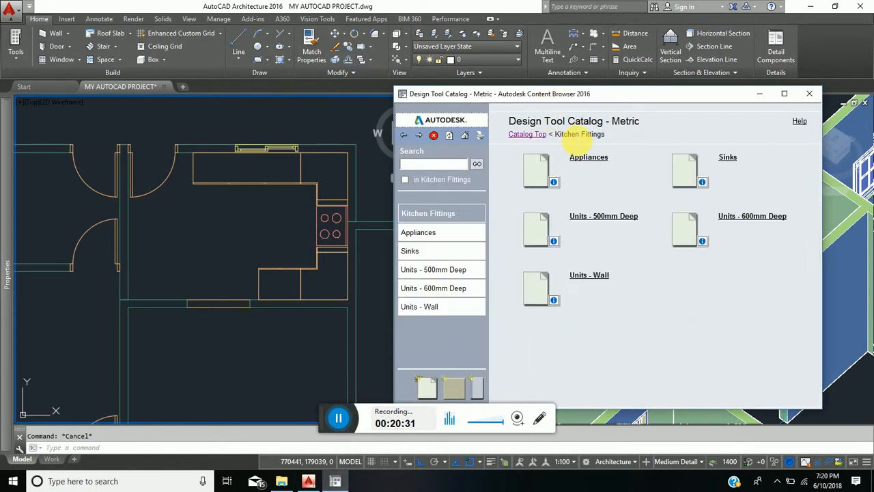
click(536, 171)
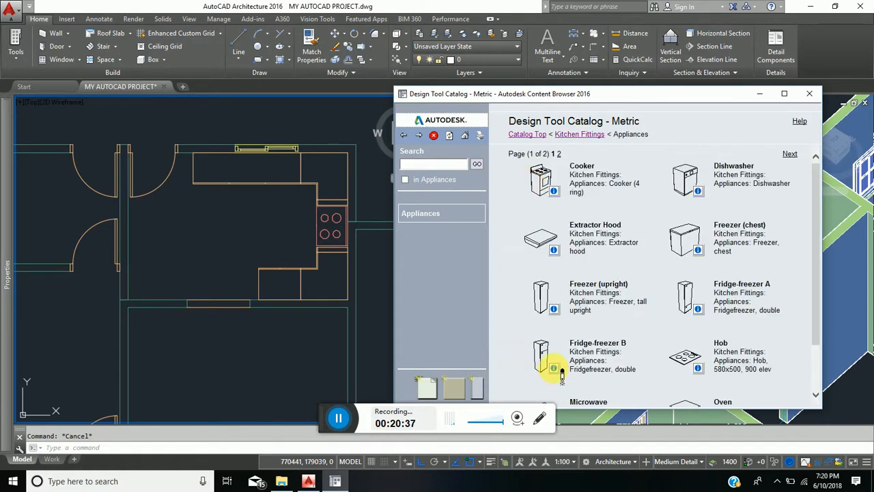
drag(561, 374, 321, 269)
drag(202, 250, 167, 250)
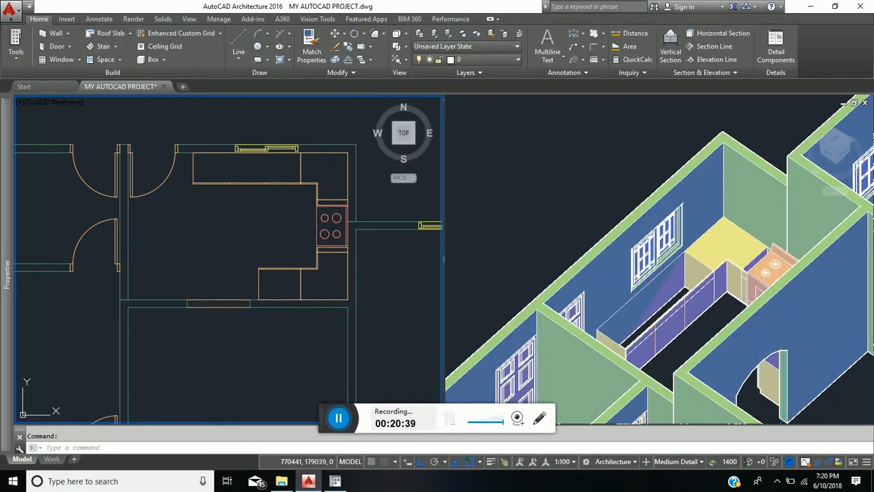
click(146, 263)
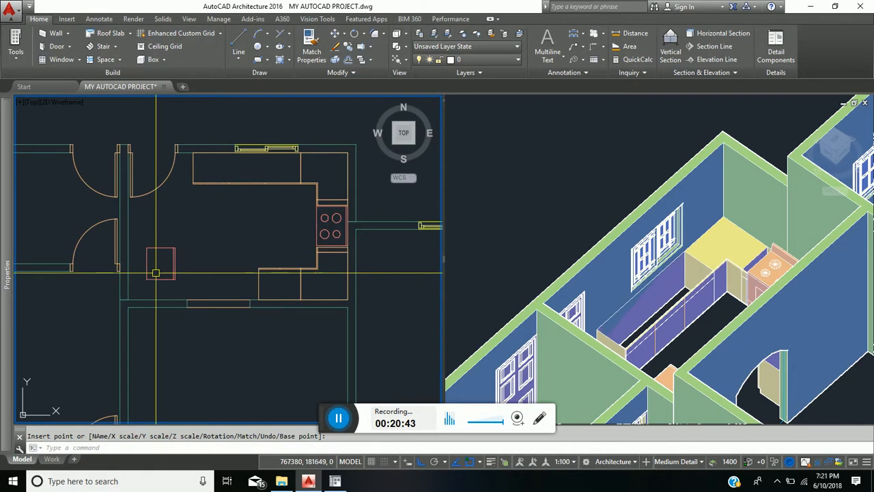
key(Escape)
- Enlarge the fridge-freezer in plan by increasing its X and Y scales
click(174, 252)
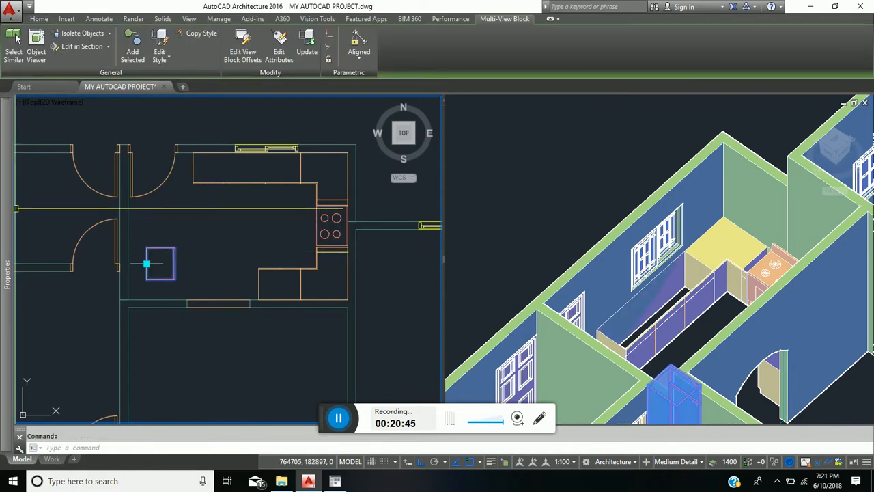
mouse_move(14, 212)
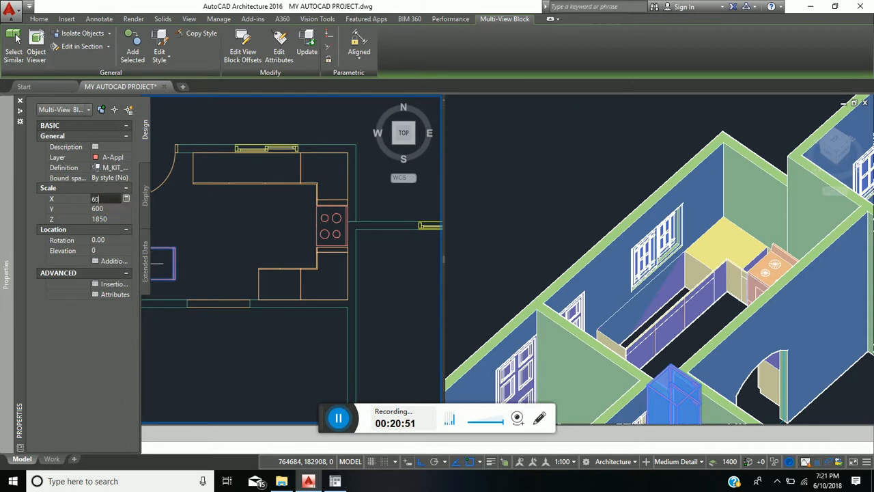
click(111, 209)
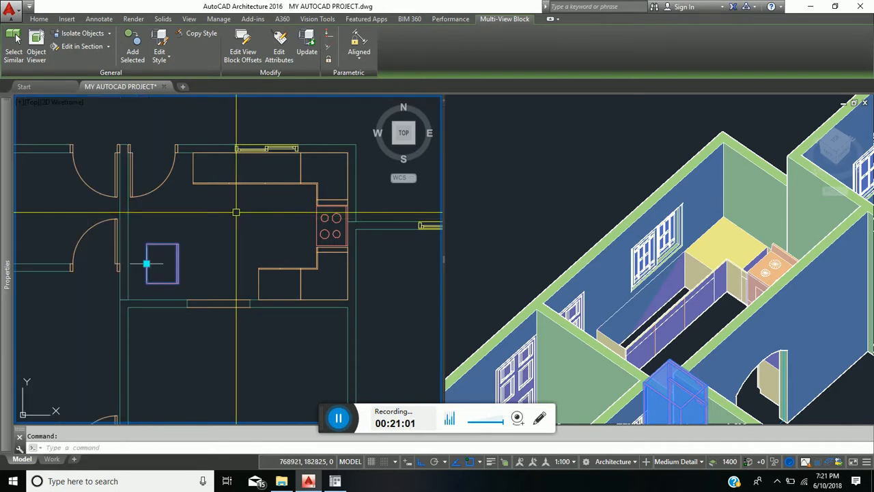
key(Escape)
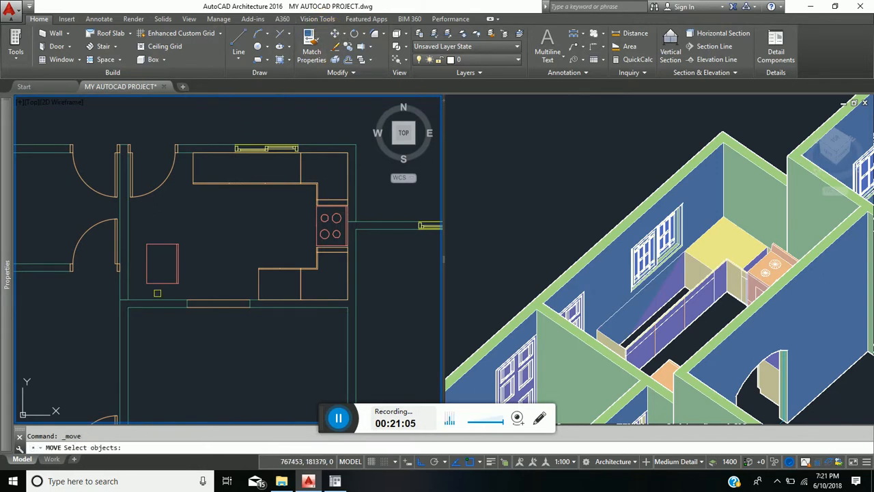
- Move the fridge-freezer horizontally by about 301 mm to sit beside the kitchen's left wall
click(167, 285)
scroll(164, 273, up, 3)
key(Return)
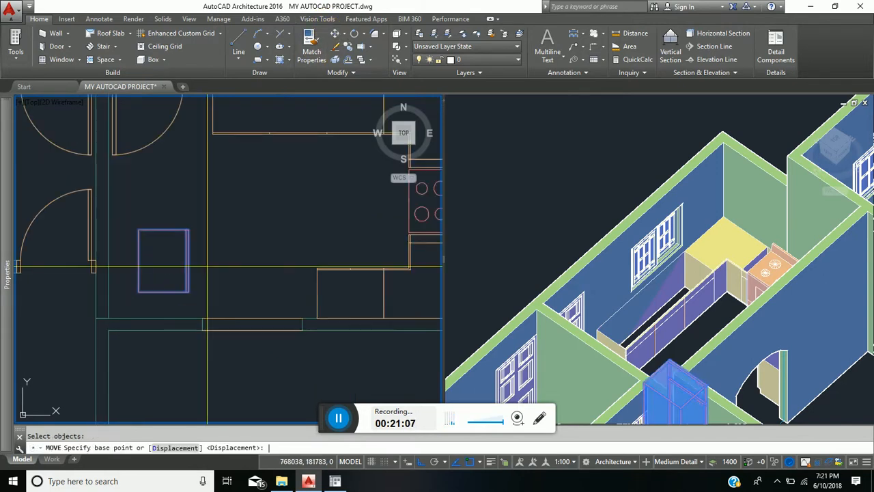
click(291, 237)
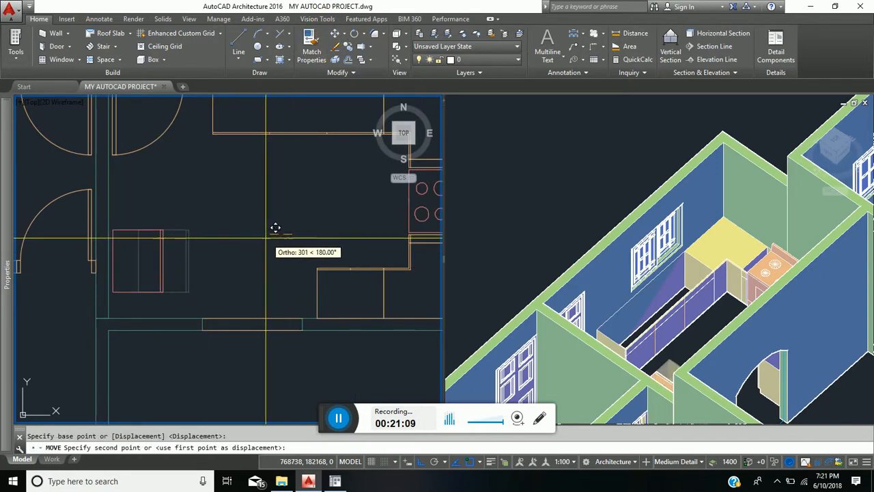
click(194, 264)
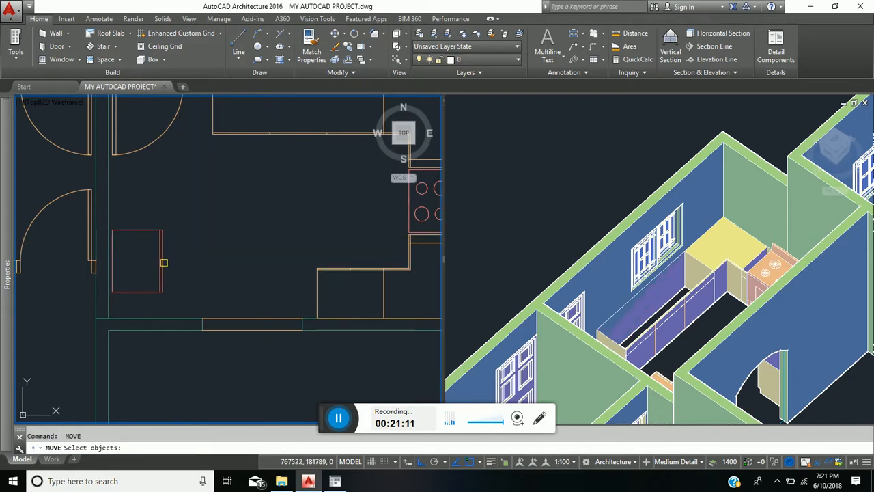
- Move the fridge-freezer straight down to just above the kitchen's lower wall
click(163, 262)
key(Return)
click(223, 198)
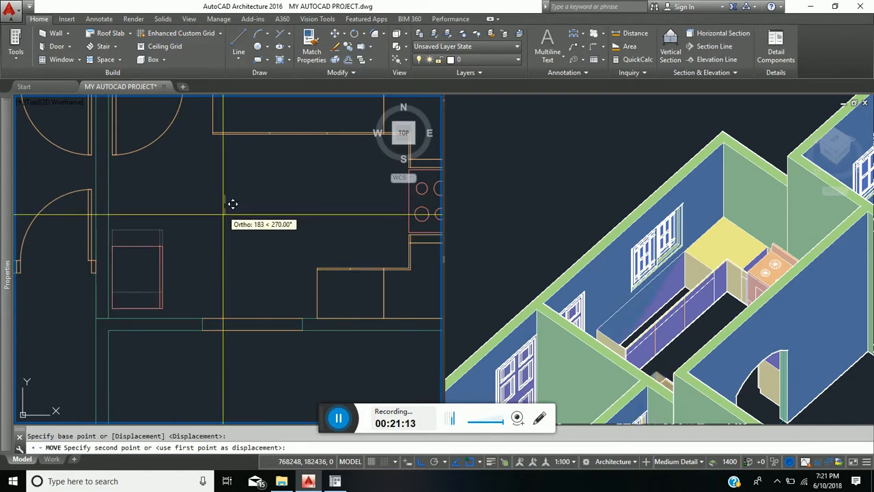
click(118, 318)
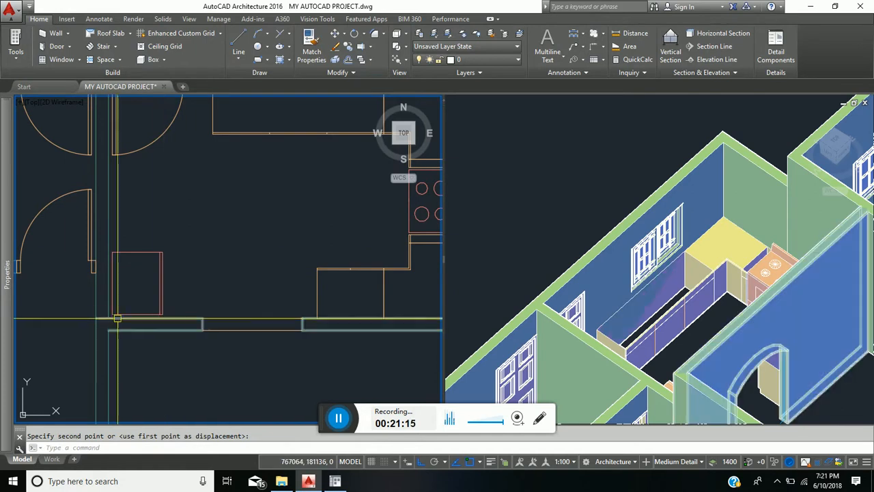
- Move the fridge-freezer slightly upward to leave a wider gap to the lower wall
middle_drag(159, 259, 158, 177)
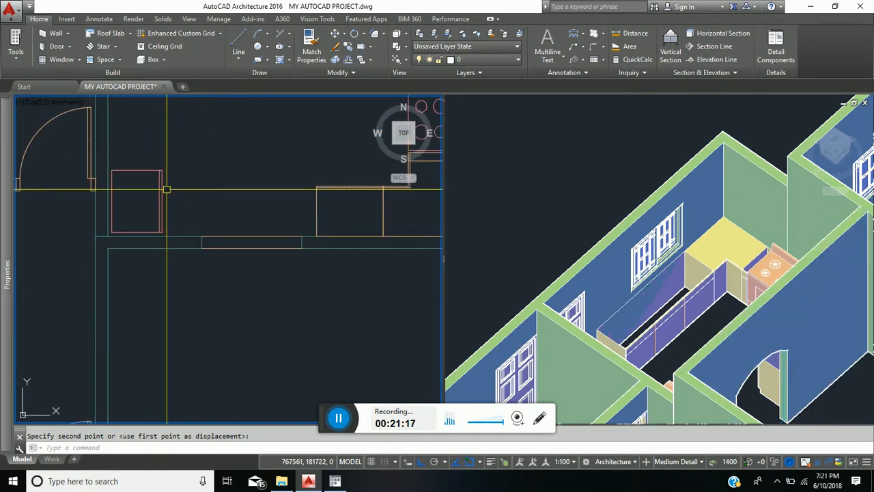
click(337, 36)
click(162, 194)
key(Return)
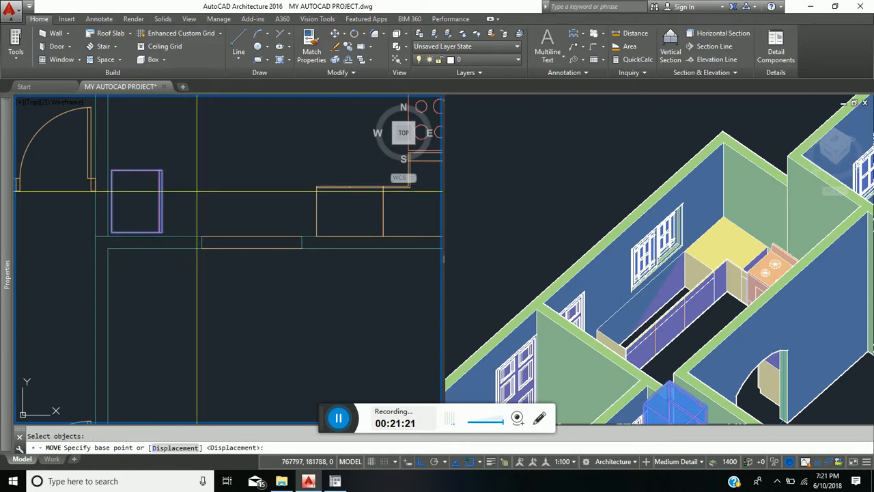
click(197, 191)
scroll(166, 220, down, 5)
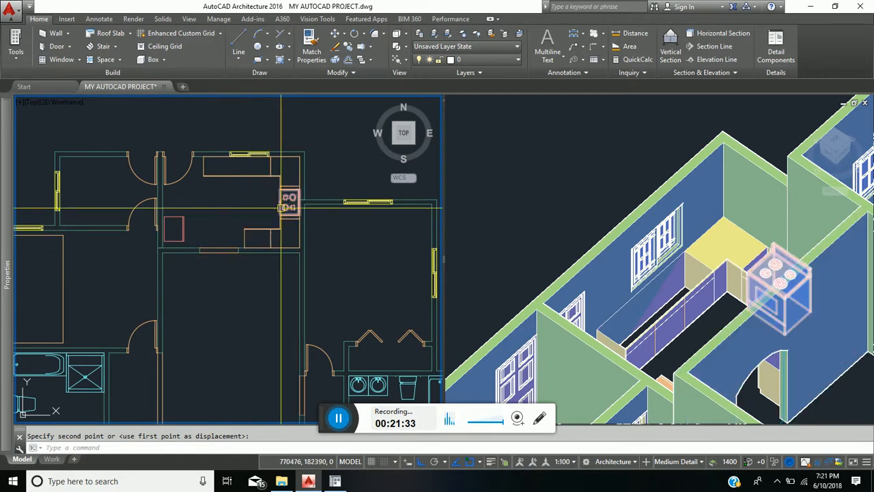
- Copy the kitchen unit beside the lower corner unit horizontally to a spot near the fridge-freezer
middle_drag(280, 278, 257, 297)
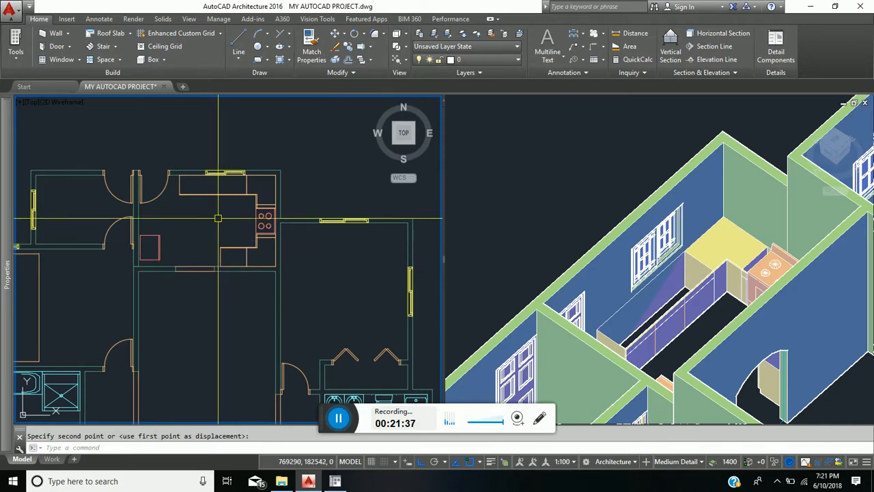
scroll(219, 205, up, 2)
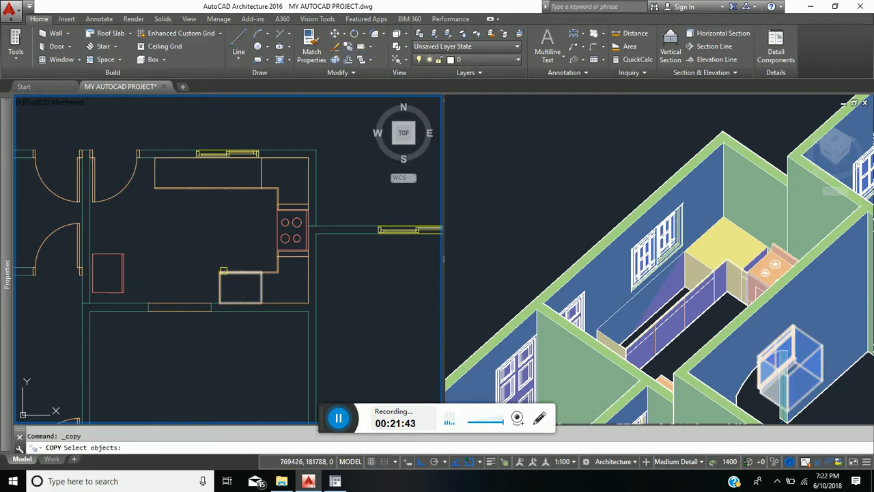
click(216, 284)
key(Return)
click(228, 285)
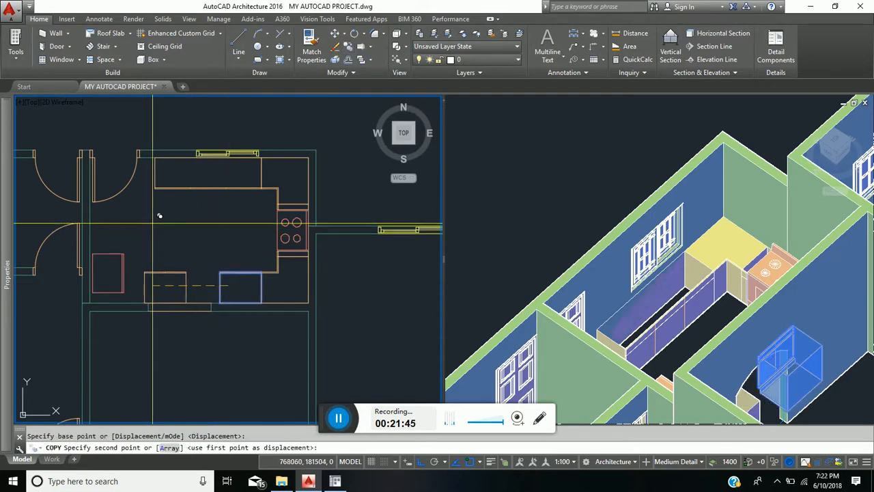
click(152, 232)
key(Return)
- Rotate the copied kitchen unit a quarter turn clockwise so its front faces the cooker
click(354, 33)
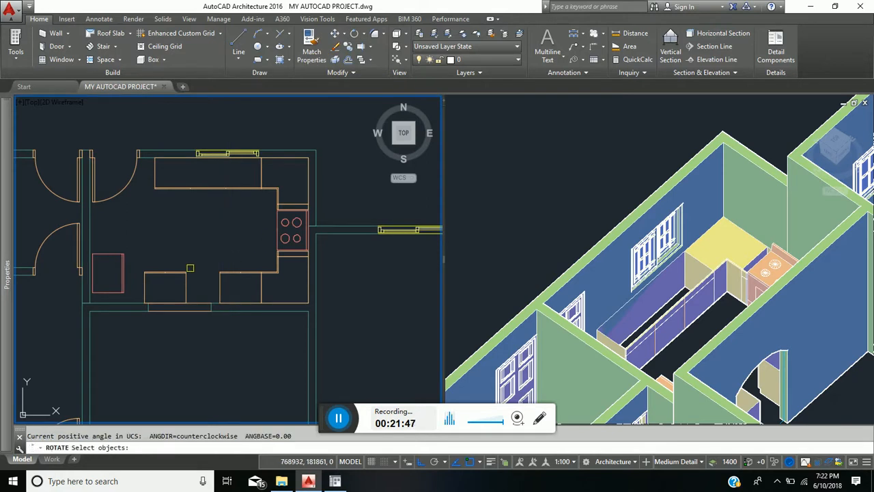
click(170, 287)
key(Return)
click(156, 289)
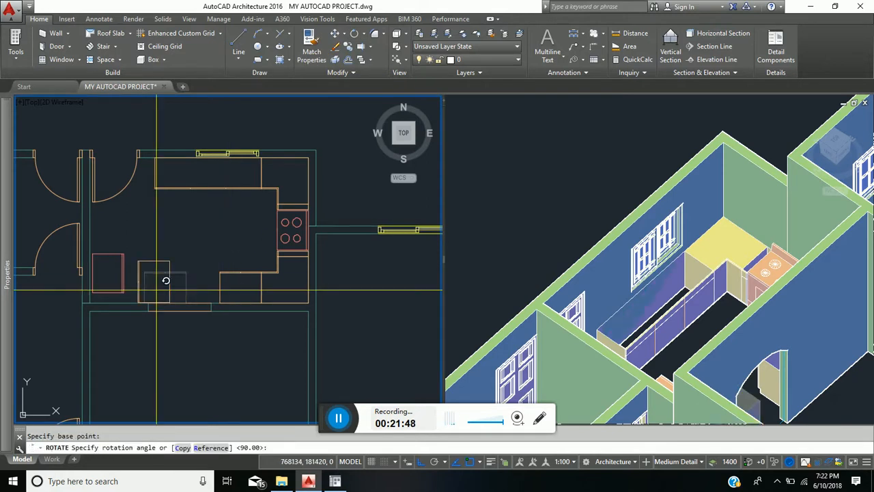
click(159, 358)
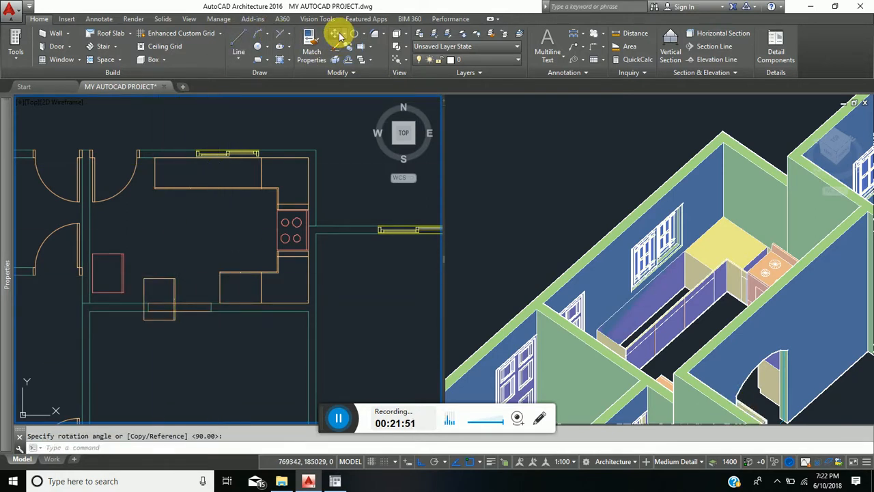
- Move the rotated kitchen unit straight up until its lower edge is level with the fridge-freezer's upper edge
click(172, 279)
key(Return)
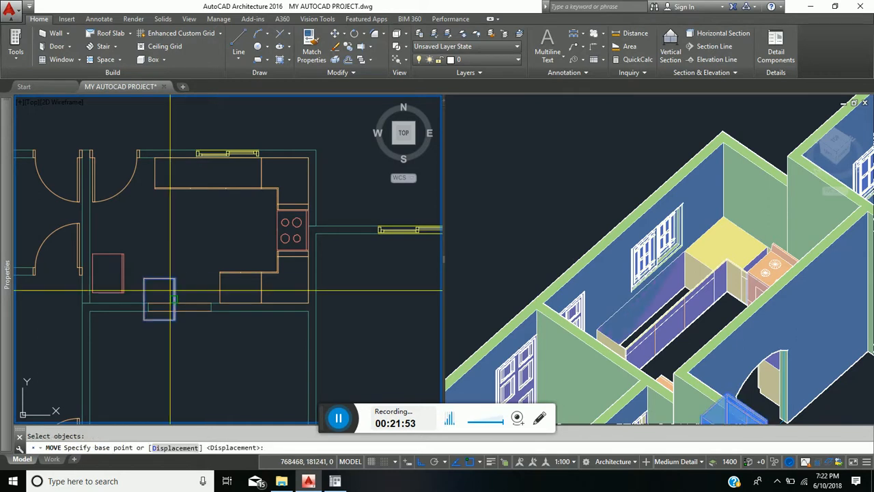
click(172, 279)
click(172, 221)
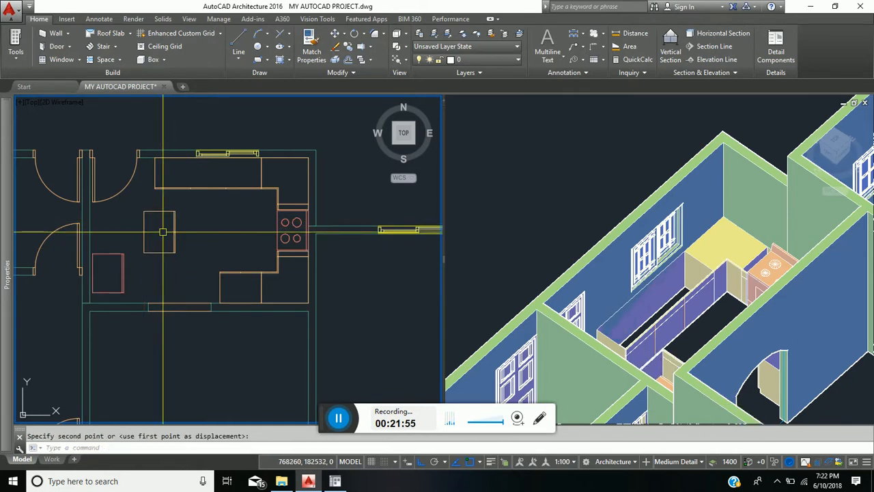
- Move the rotated kitchen unit horizontally by about 1029 mm against the left wall, directly above the fridge-freezer in plan
key(Return)
click(168, 253)
key(Return)
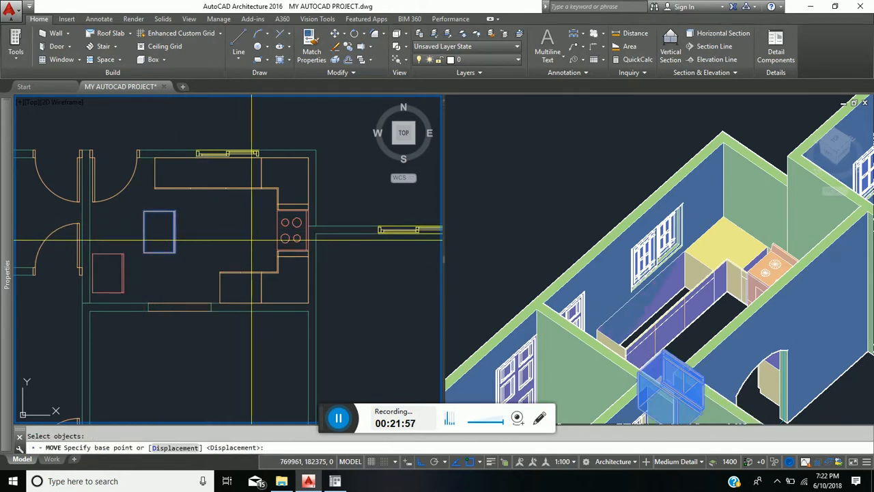
click(250, 233)
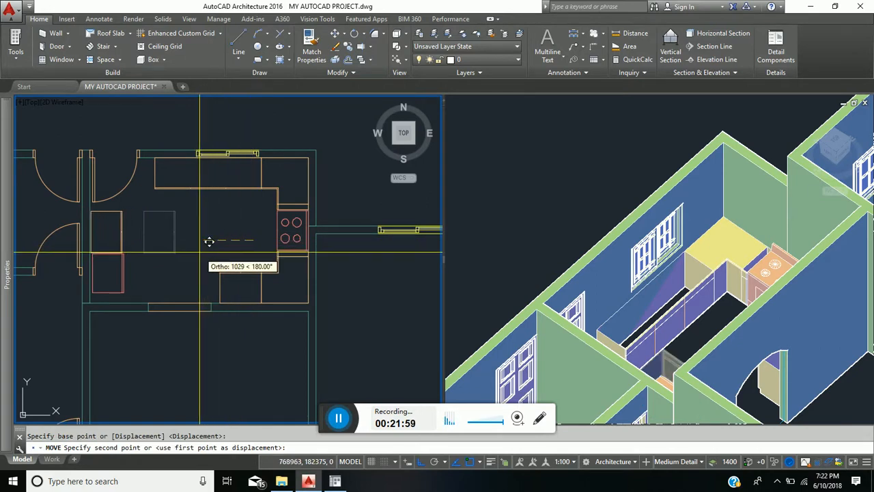
click(209, 241)
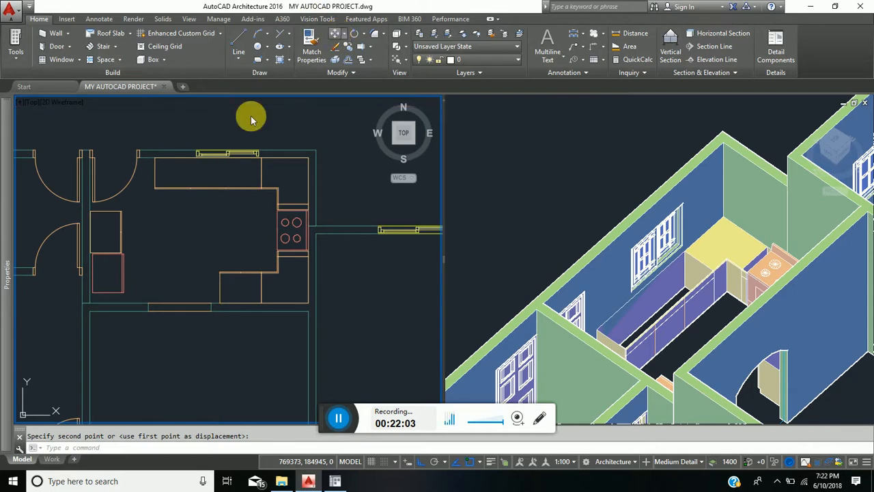
- Move the fridge-freezer and the adjoining kitchen unit together down, closer to the lower wall
click(137, 273)
click(119, 242)
key(Return)
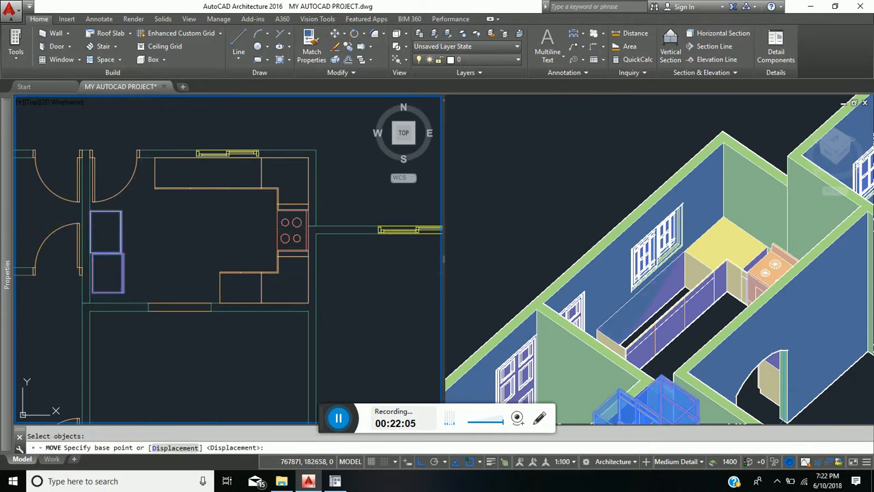
click(142, 226)
click(151, 221)
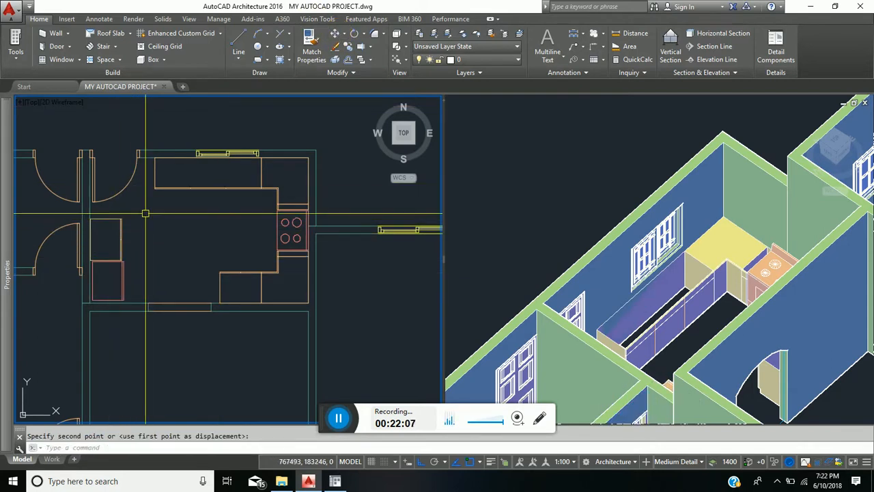
- Set the Y scale of the kitchen unit adjoining the fridge-freezer to 600
click(108, 229)
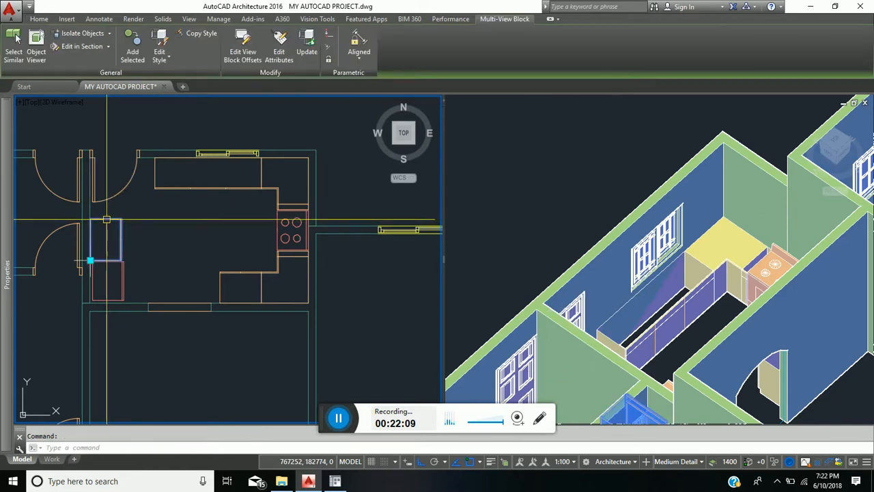
click(11, 228)
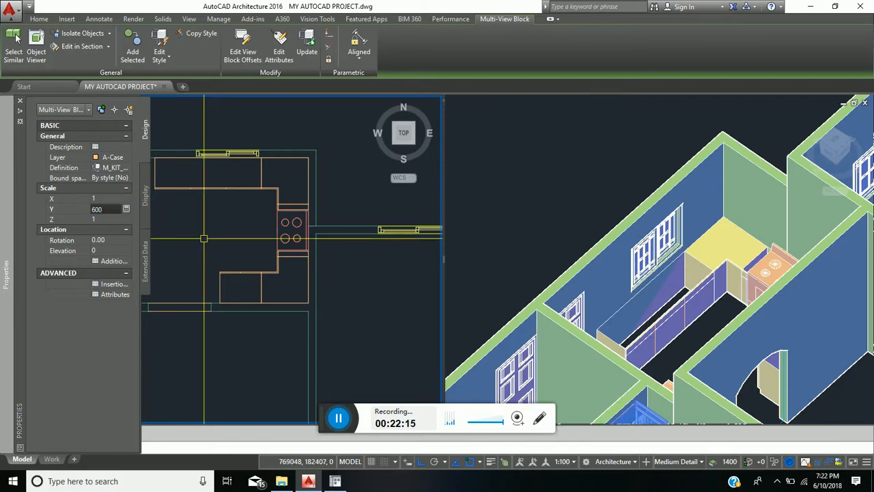
key(Escape)
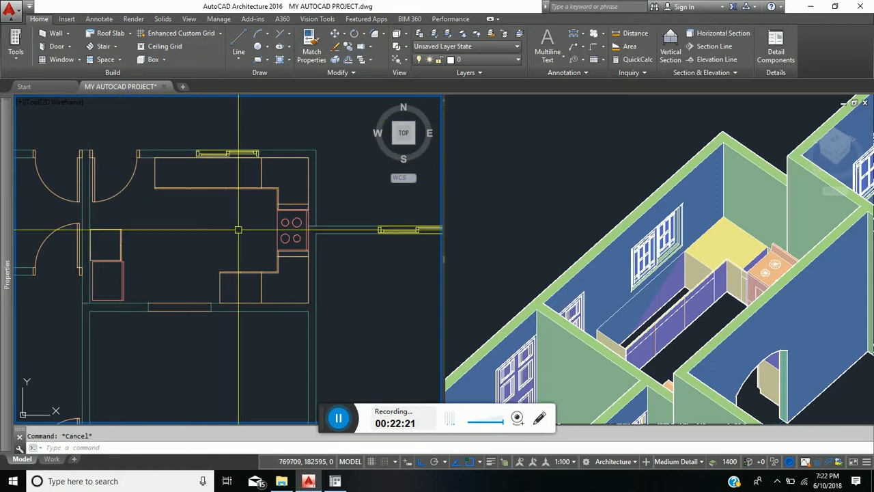
- Examine the furnished kitchen and the surrounding rooms in the 3D view from several sides, close up and as a whole
click(721, 329)
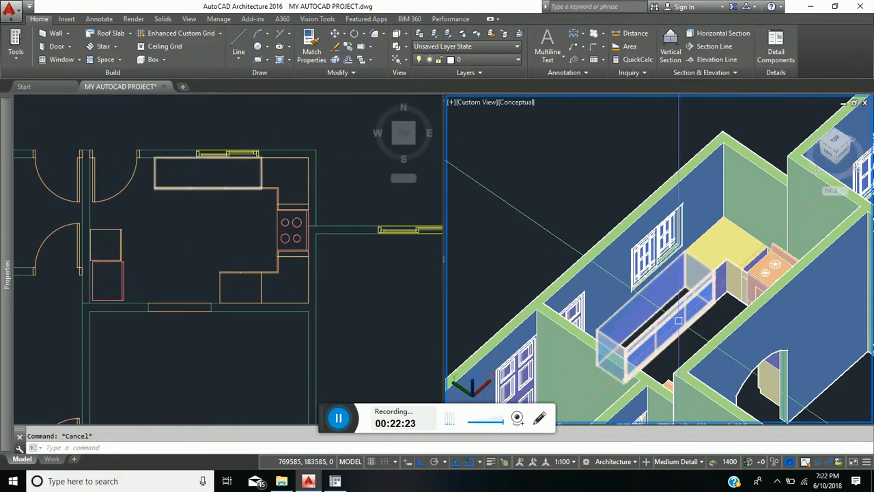
shift+middle_drag(672, 327, 793, 310)
scroll(754, 155, up, 5)
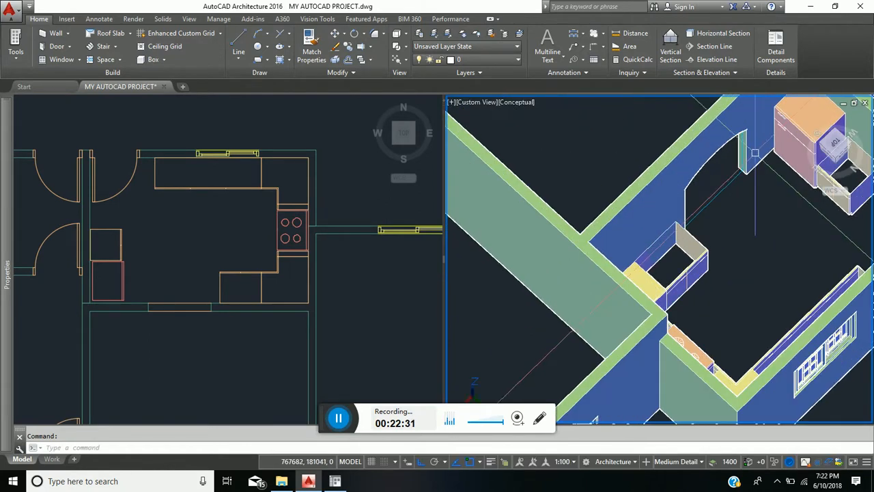
middle_drag(771, 190, 623, 216)
shift+middle_drag(660, 298, 478, 289)
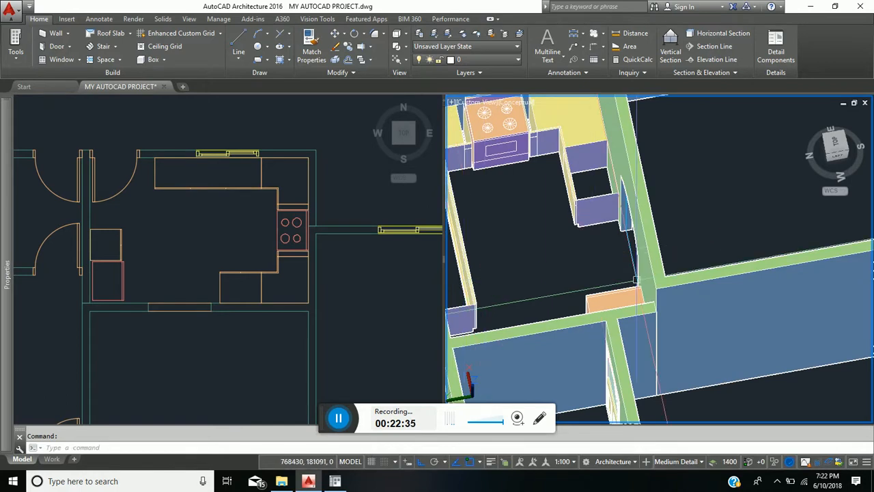
scroll(639, 280, down, 3)
scroll(639, 280, down, 3)
shift+middle_drag(655, 300, 627, 298)
click(263, 224)
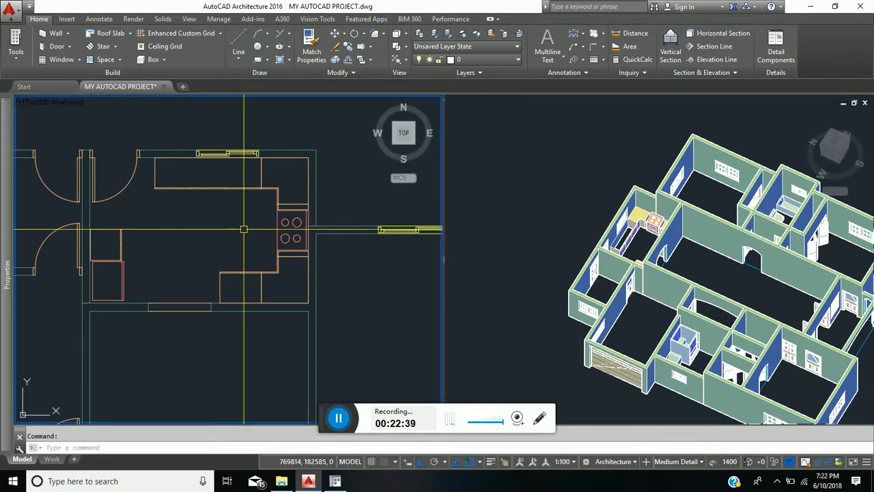
click(705, 291)
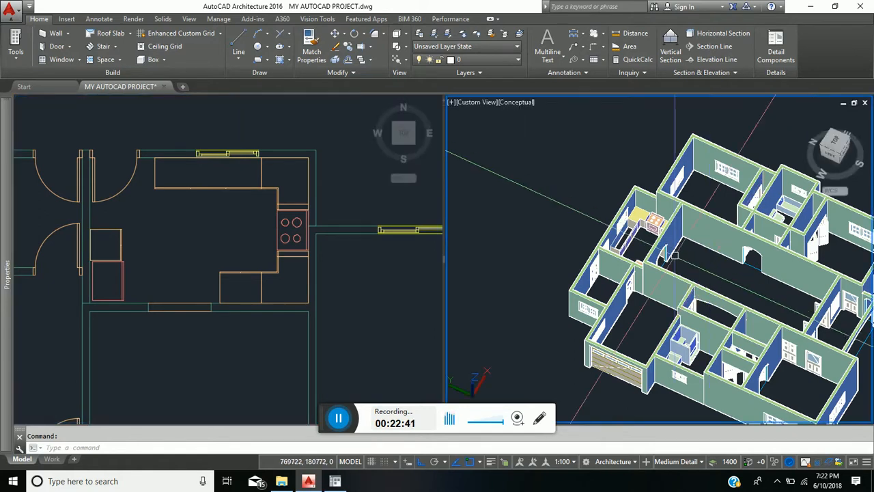
scroll(658, 238, up, 3)
middle_drag(659, 288, 556, 218)
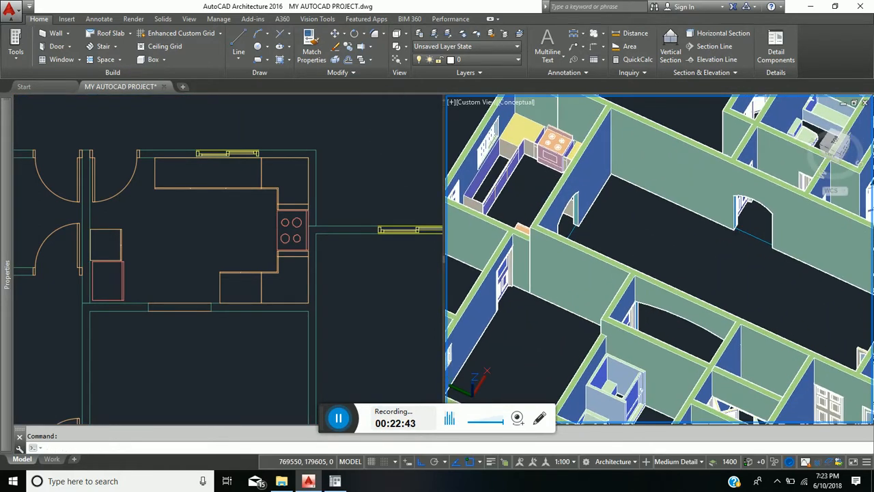
shift+middle_drag(569, 287, 577, 294)
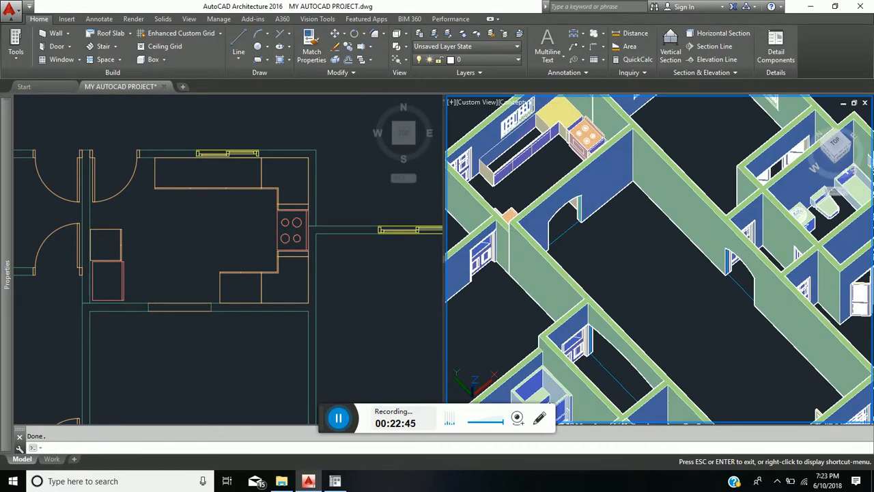
- Insert the 3D Double Sink - Single Drainround from the Kitchen Fittings sinks of the Design Tool Catalog into the middle of the kitchen
click(202, 249)
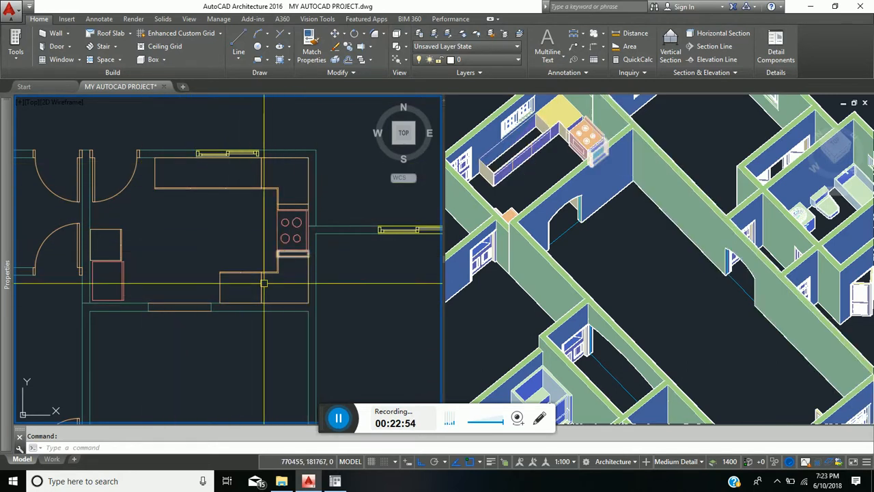
click(340, 478)
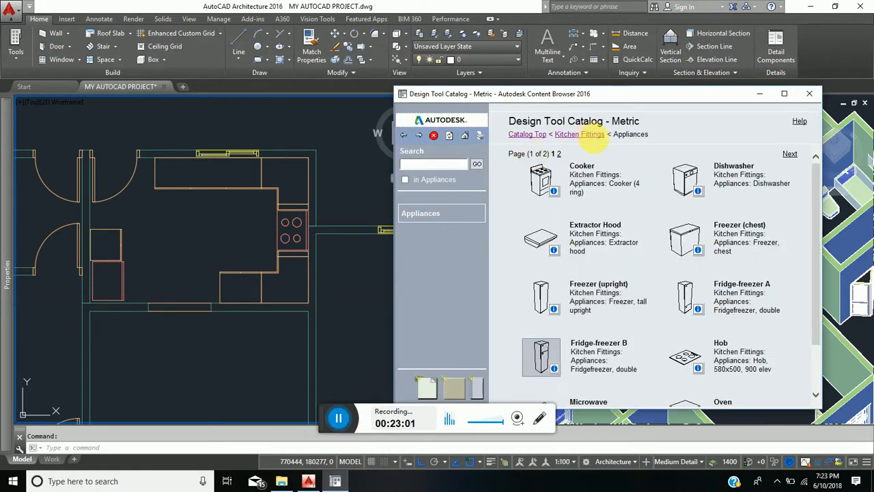
click(590, 134)
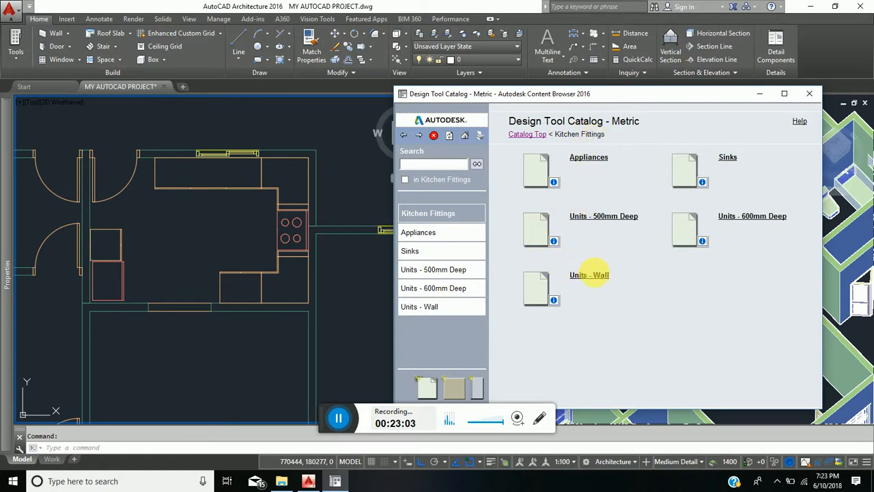
click(688, 175)
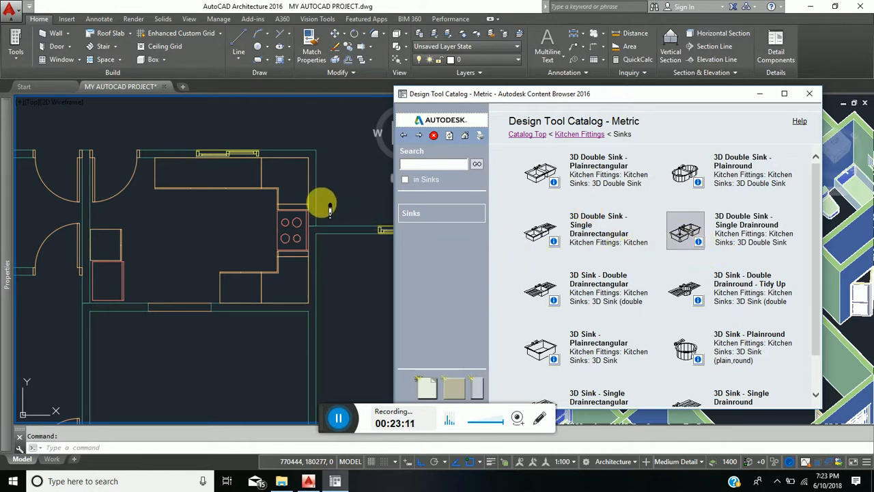
drag(198, 251, 188, 231)
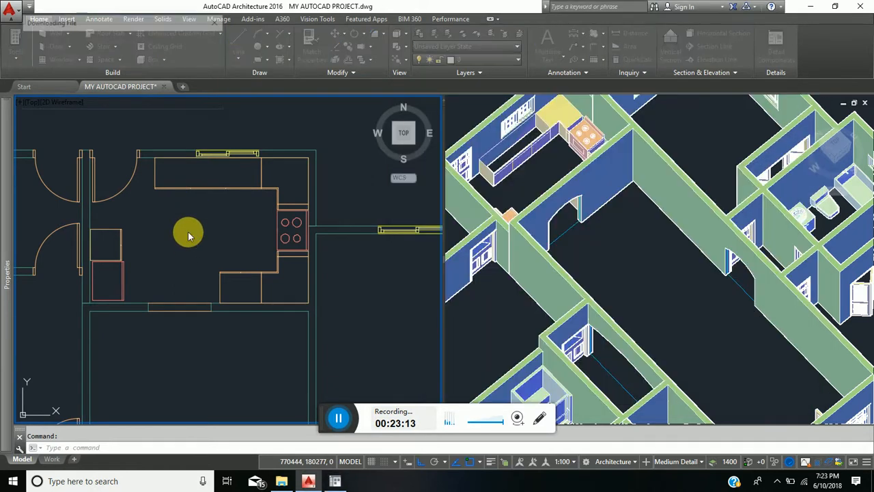
click(193, 232)
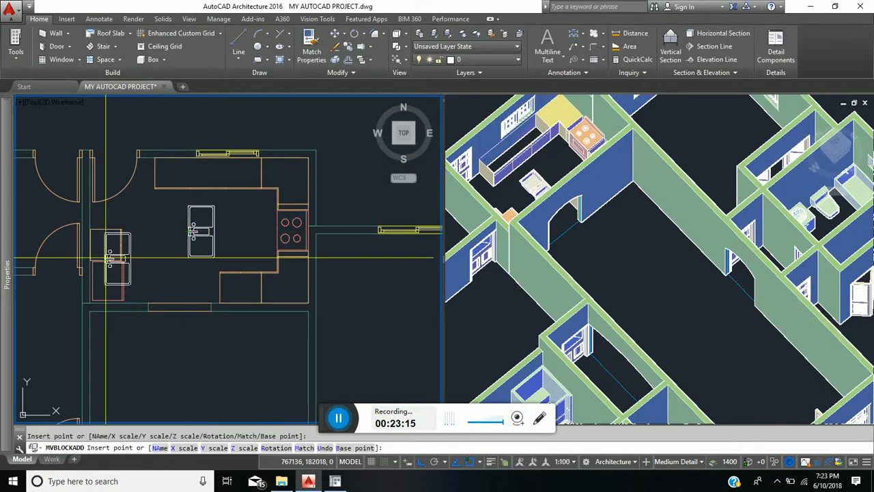
key(Escape)
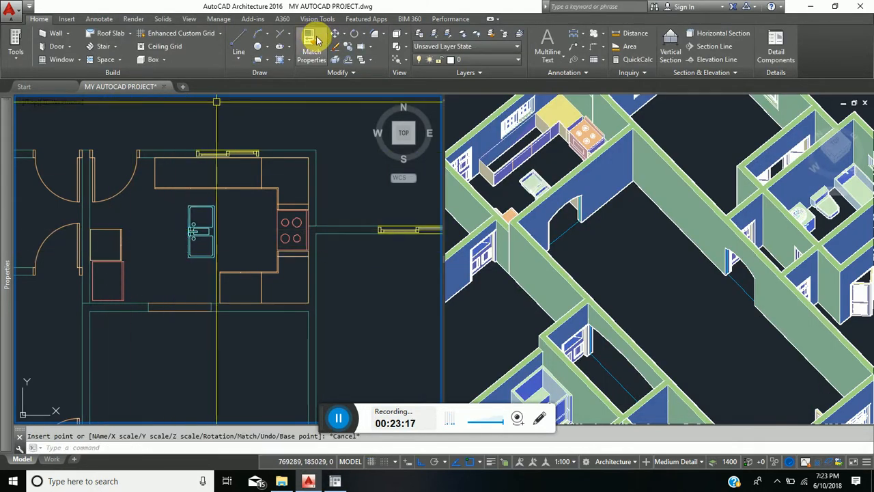
- Rotate the double sink by 270° so that its tap side faces the window wall
click(354, 32)
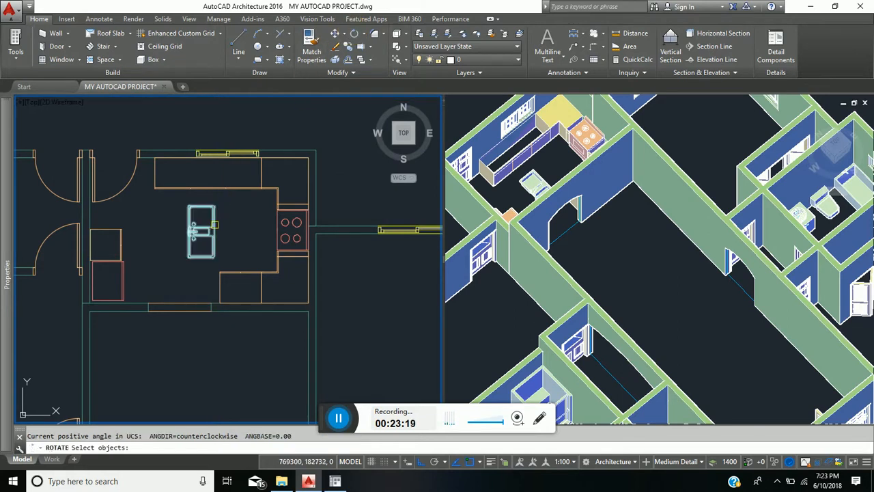
click(205, 231)
click(201, 231)
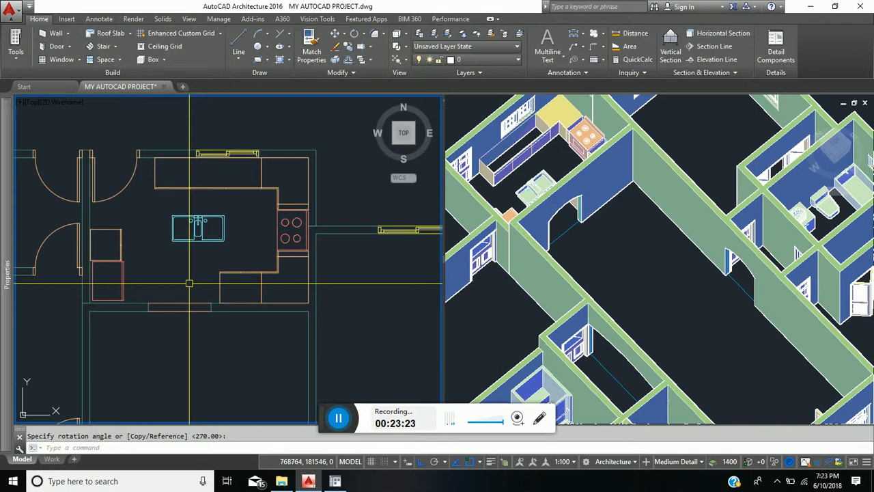
- Move the double sink straight up by about 1063 mm onto the long kitchen unit below the window
click(334, 32)
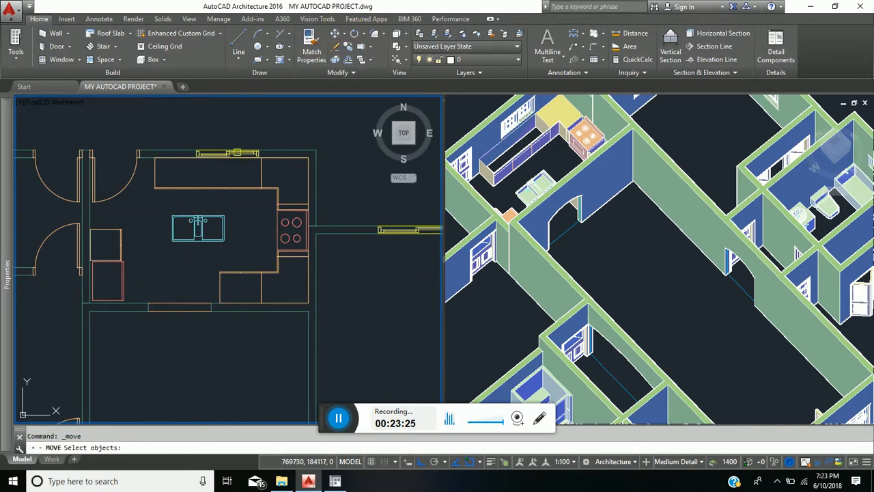
scroll(226, 207, up, 4)
click(192, 274)
key(Return)
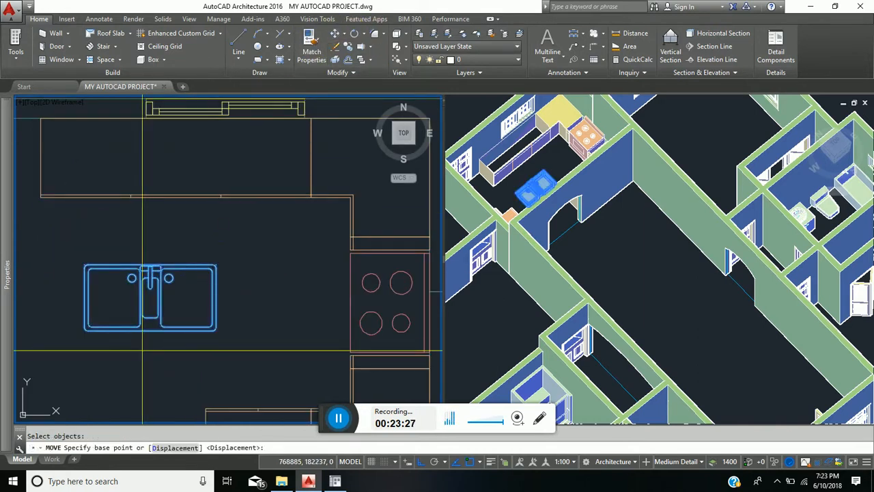
click(232, 383)
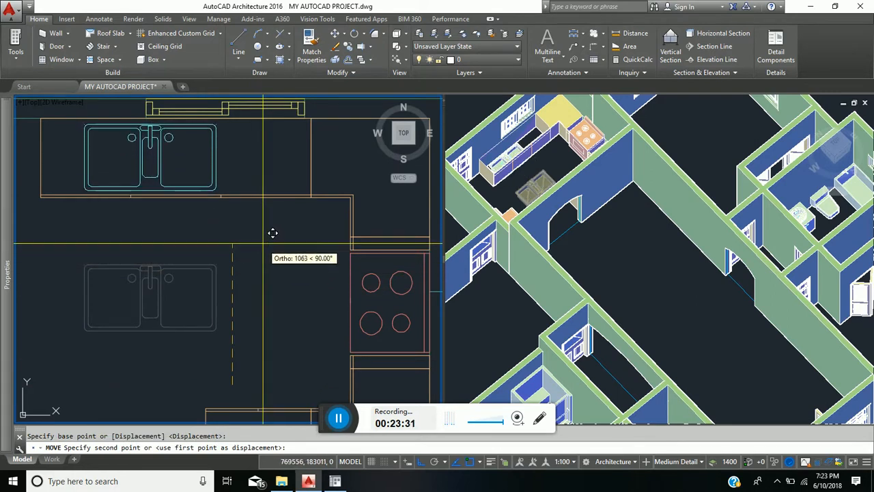
click(273, 233)
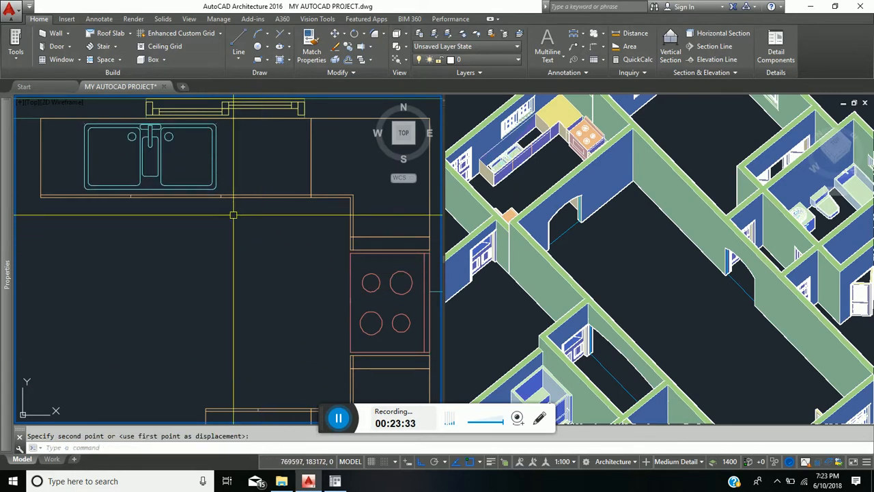
- Move the double sink horizontally along the long kitchen unit until it is roughly centred on the window
key(space)
click(212, 167)
key(space)
click(147, 233)
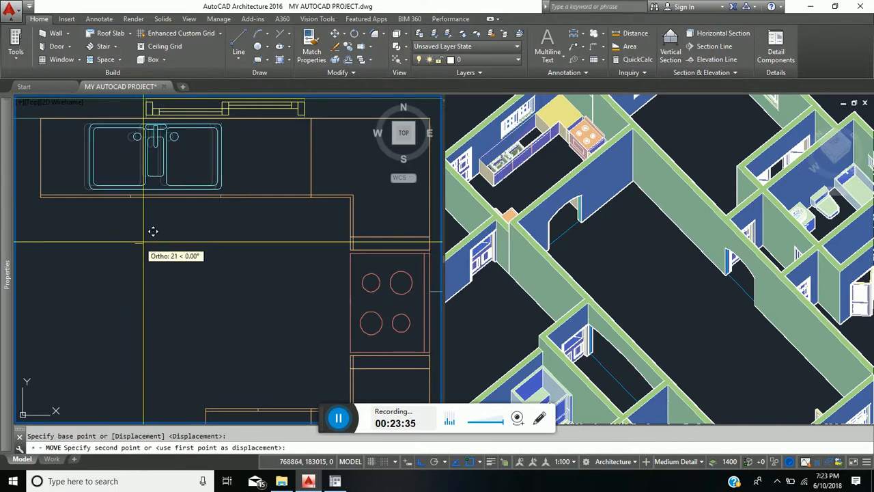
click(221, 233)
scroll(345, 291, down, 4)
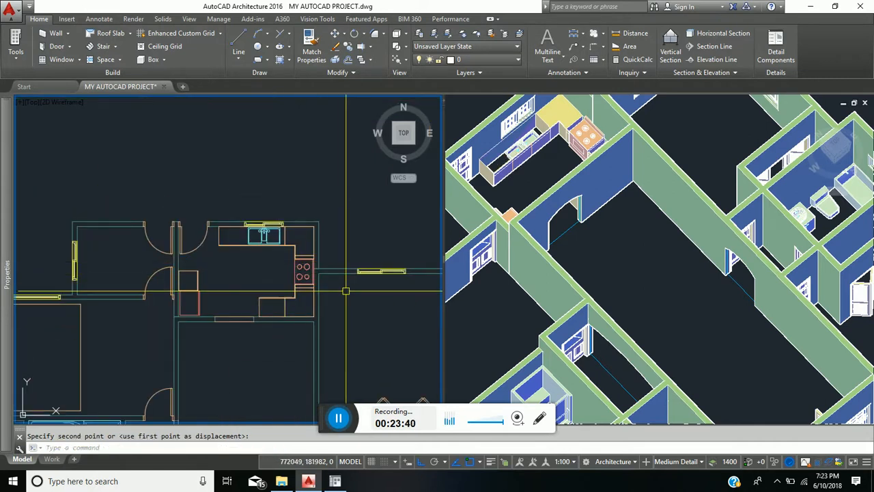
- Examine the sink's placement and the tops of the kitchen units in both the plan and the 3D view
middle_drag(346, 291, 294, 243)
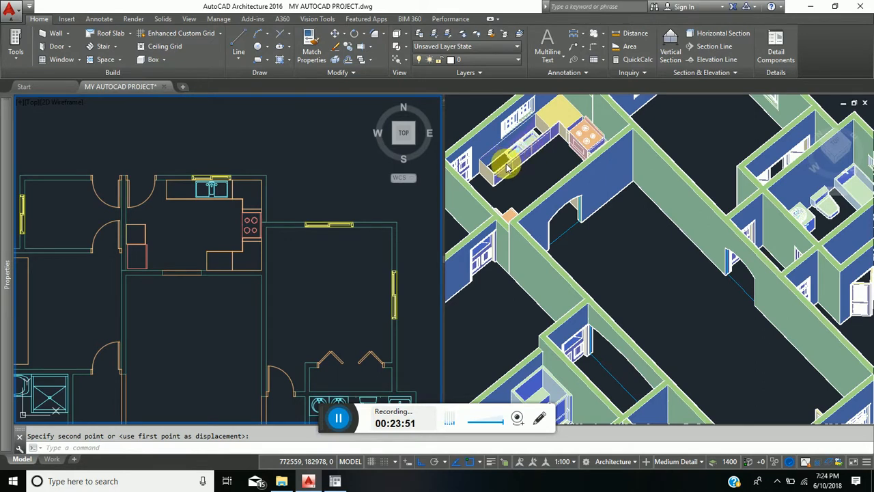
click(517, 183)
scroll(512, 147, up, 3)
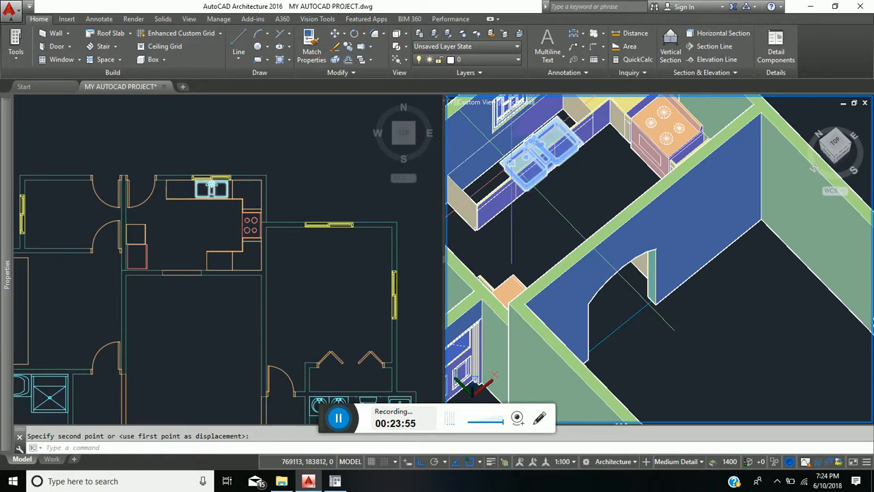
click(182, 220)
scroll(191, 205, down, 5)
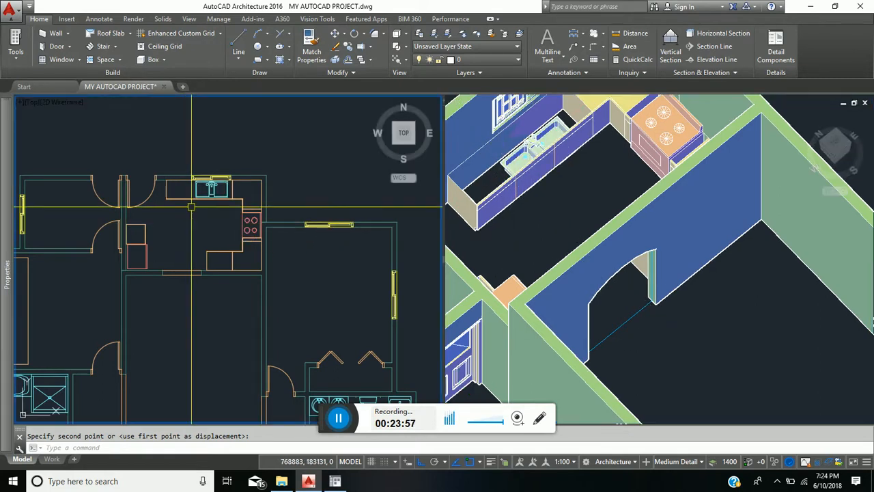
scroll(191, 205, up, 5)
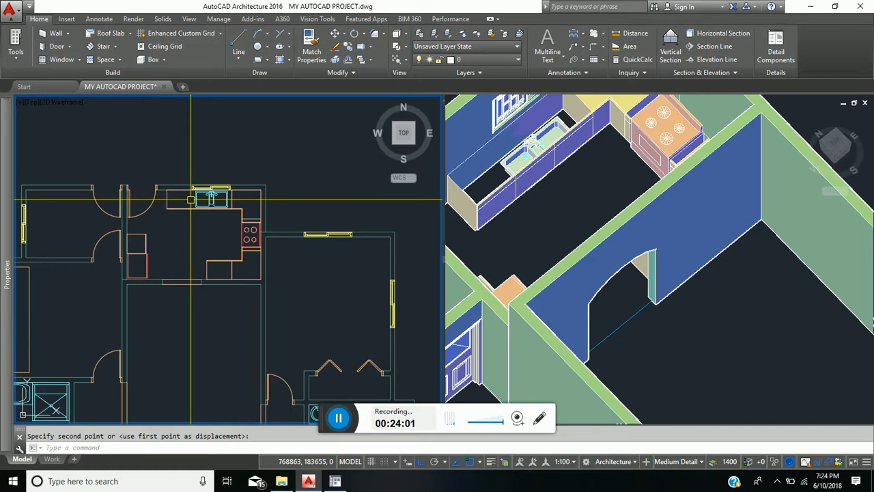
scroll(185, 194, up, 2)
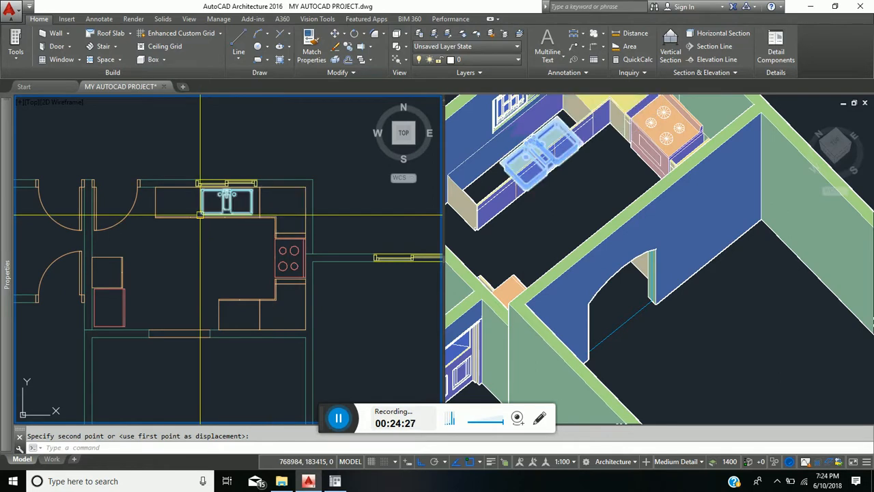
click(154, 188)
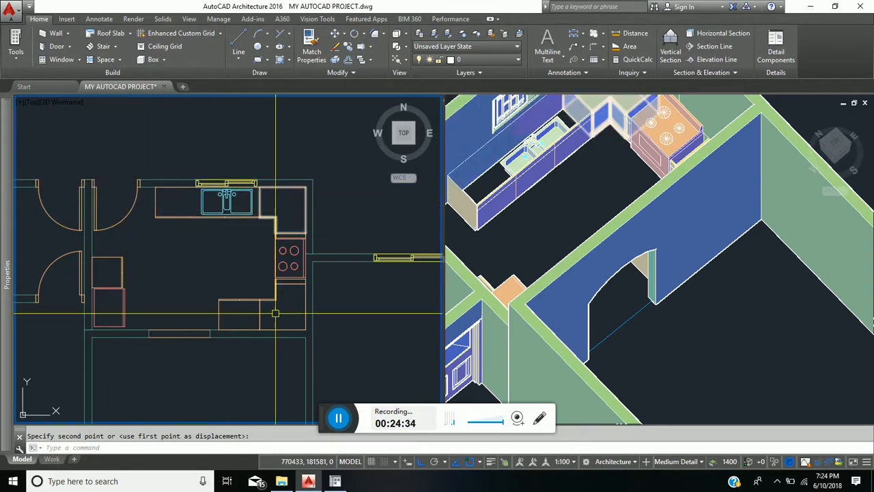
click(271, 226)
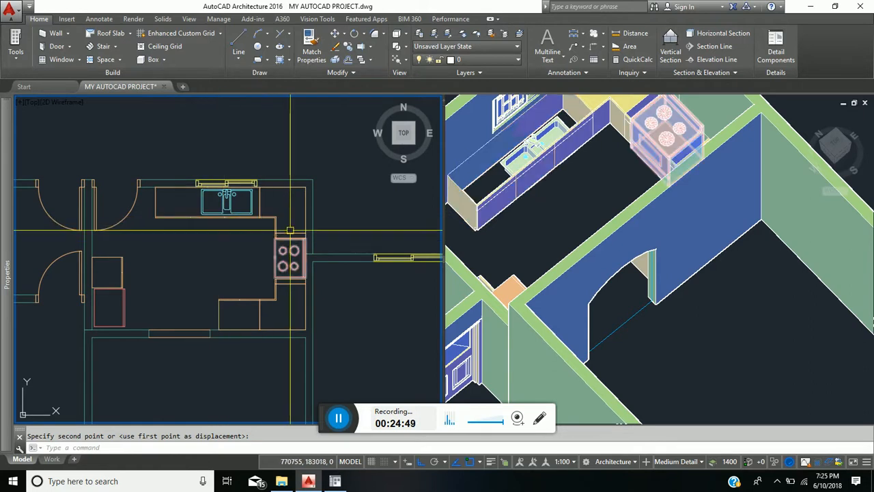
- Start a roof slab with a thickness of 50 and open its base height for editing
click(132, 35)
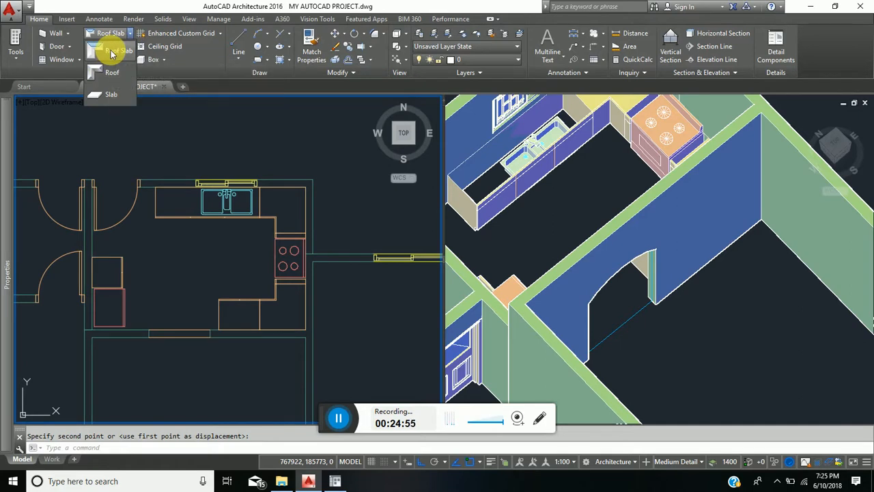
click(112, 52)
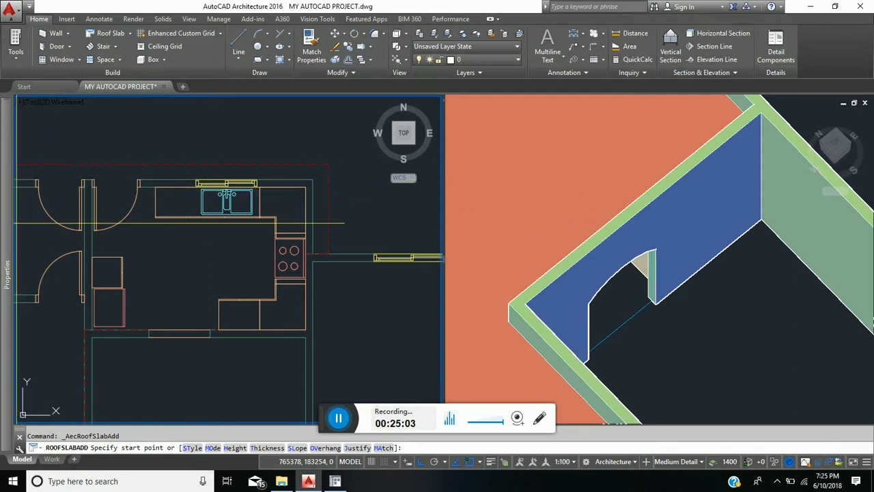
mouse_move(7, 289)
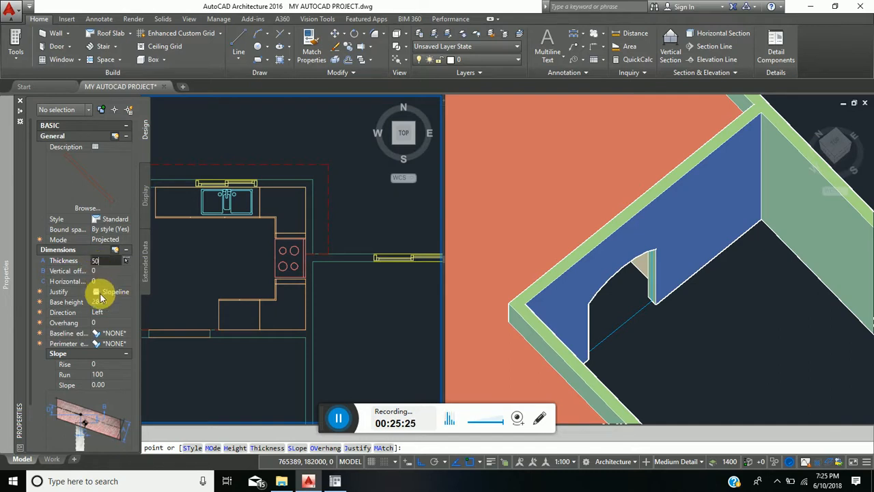
click(112, 303)
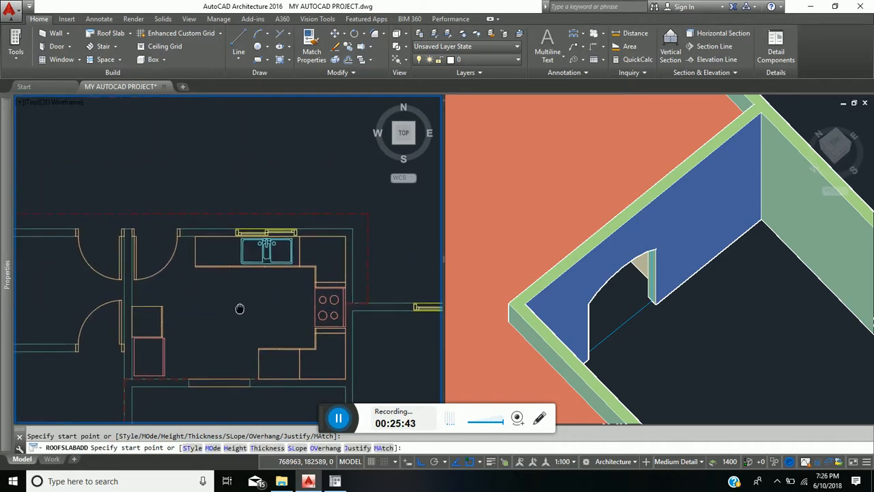
- Trace and close a roof slab around the L-shaped kitchen unit holding the sink, from its door-side end to the cooker
scroll(192, 236, up, 6)
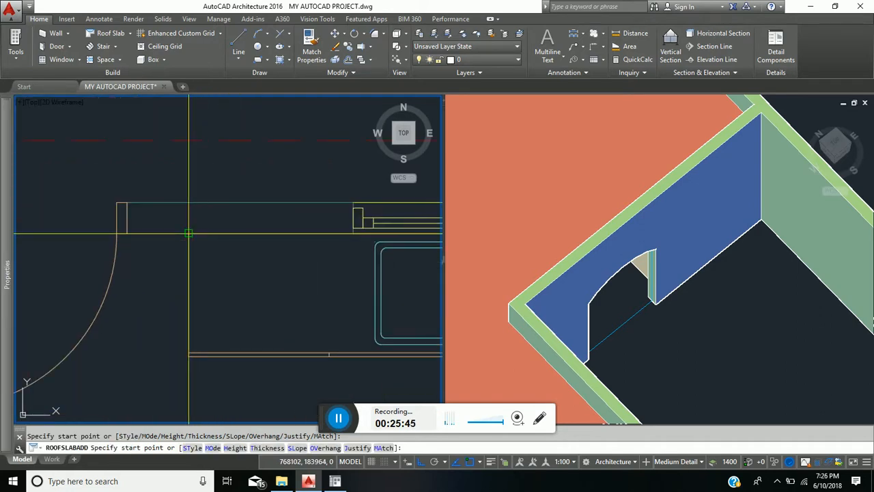
click(188, 233)
scroll(205, 246, down, 4)
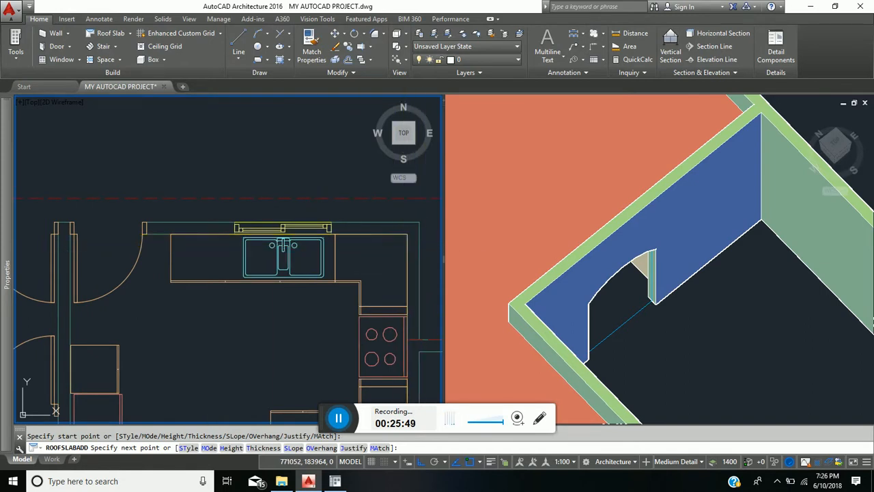
click(414, 317)
scroll(414, 317, up, 4)
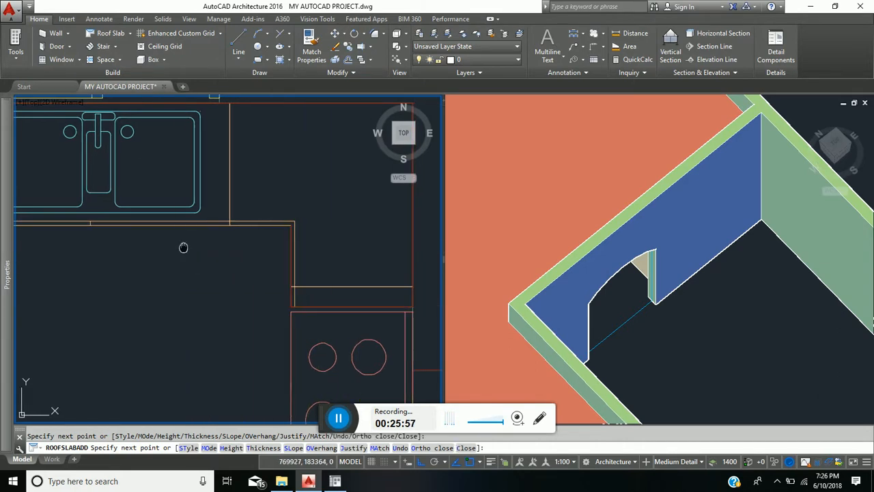
middle_drag(181, 248, 371, 278)
middle_drag(223, 267, 359, 275)
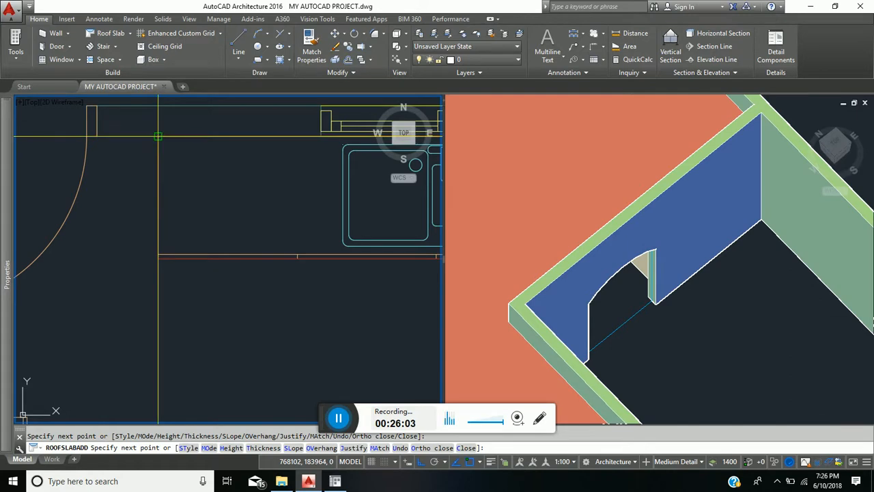
scroll(150, 167, down, 6)
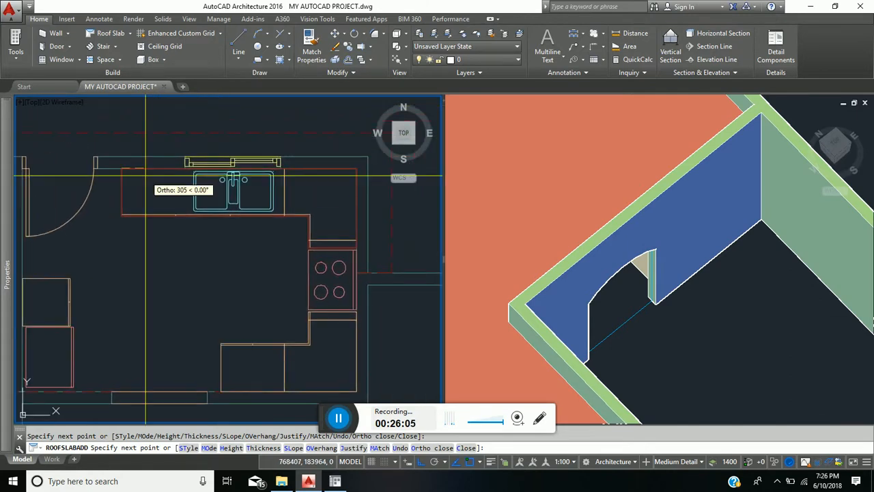
key(Return)
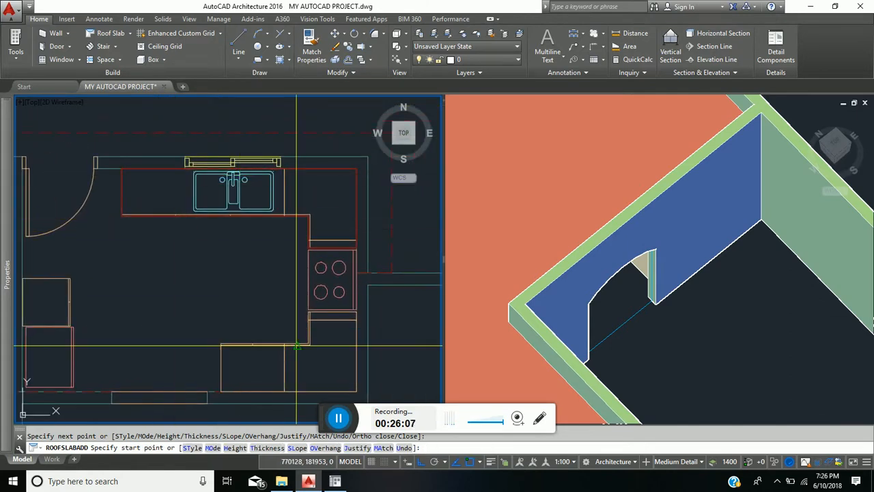
- Trace and close a second roof slab around the L-shaped kitchen unit on the south side of the cooker
scroll(339, 323, up, 8)
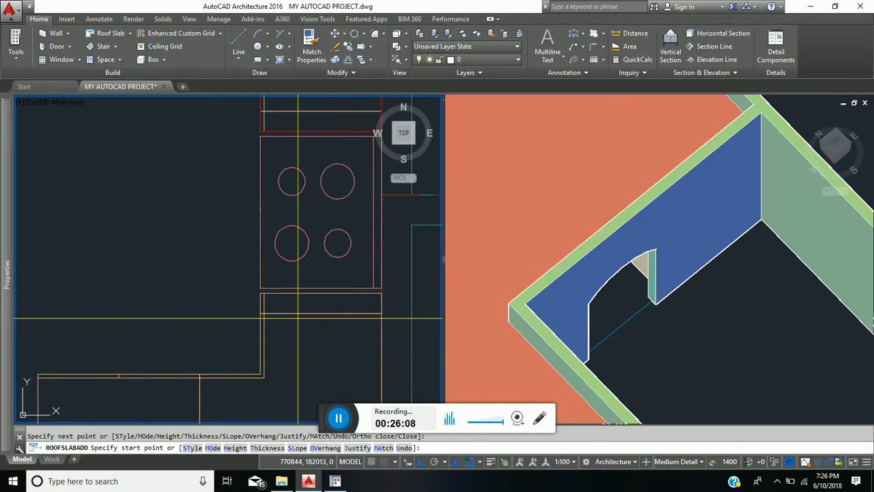
click(248, 276)
scroll(249, 280, down, 4)
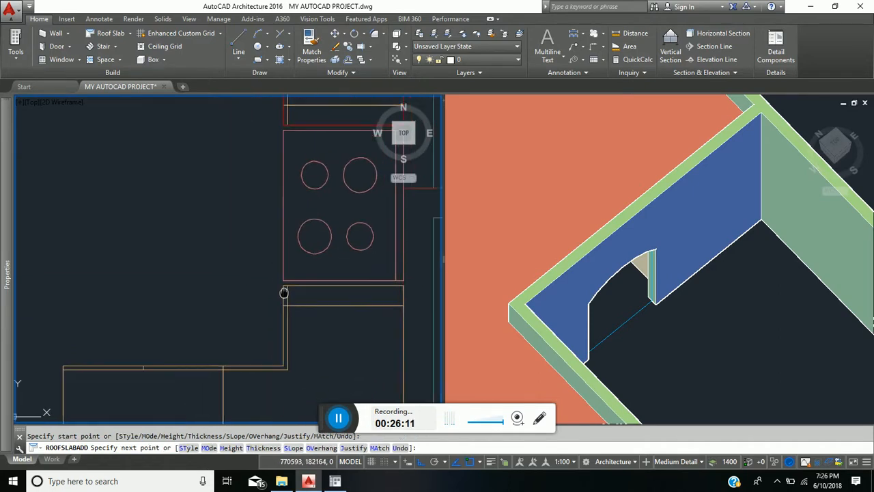
scroll(254, 290, up, 3)
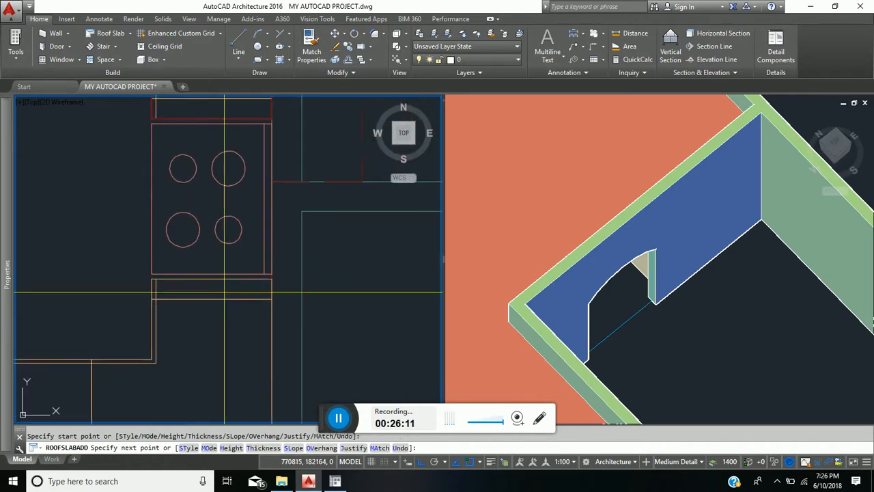
click(284, 273)
scroll(280, 280, down, 4)
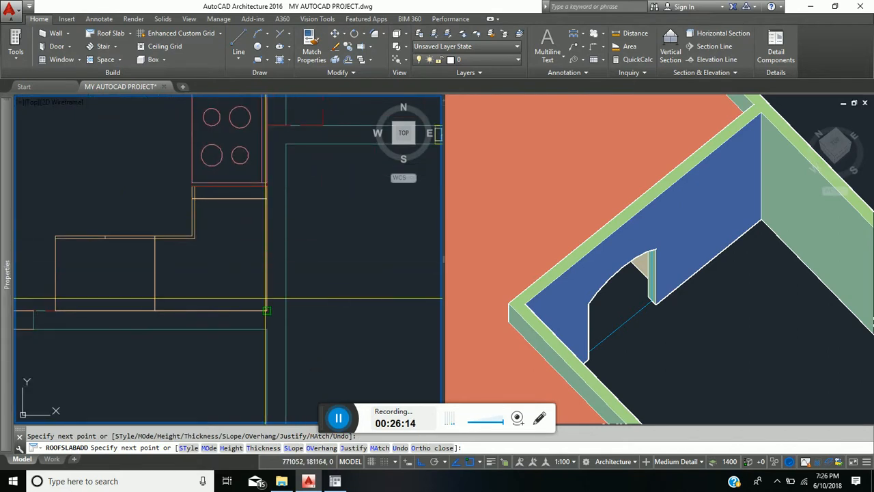
click(266, 311)
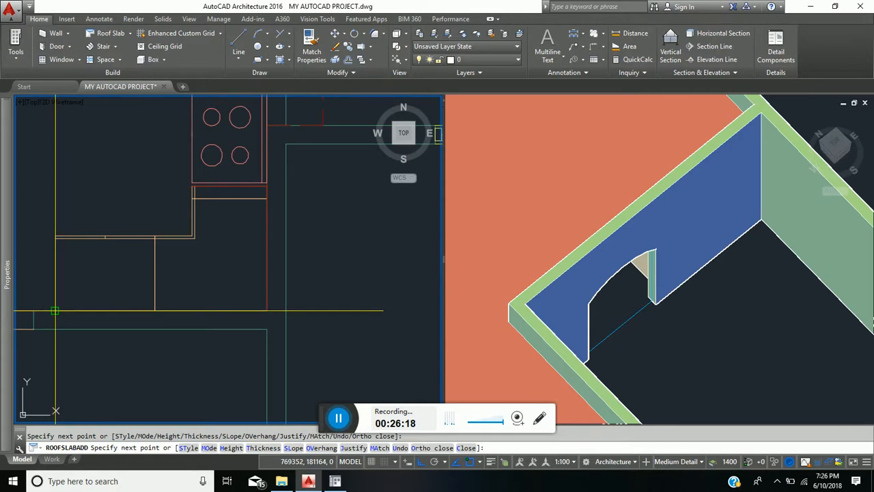
scroll(62, 225, up, 4)
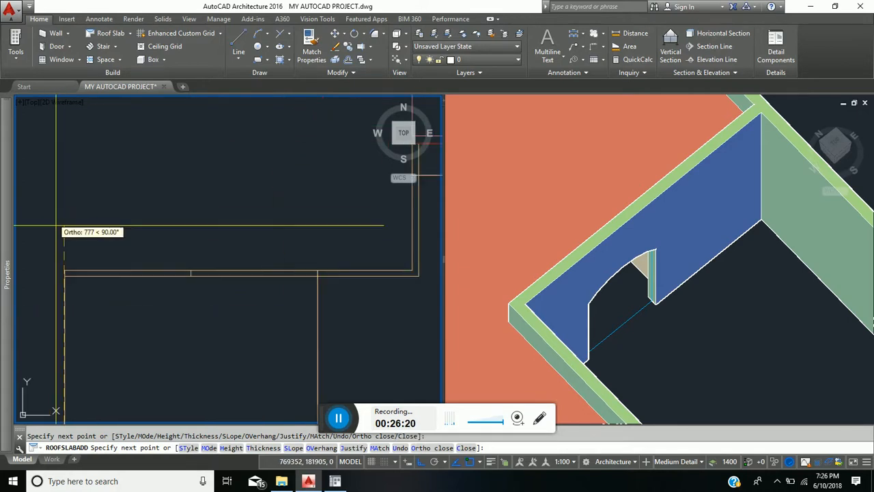
click(64, 275)
middle_drag(280, 252, 192, 229)
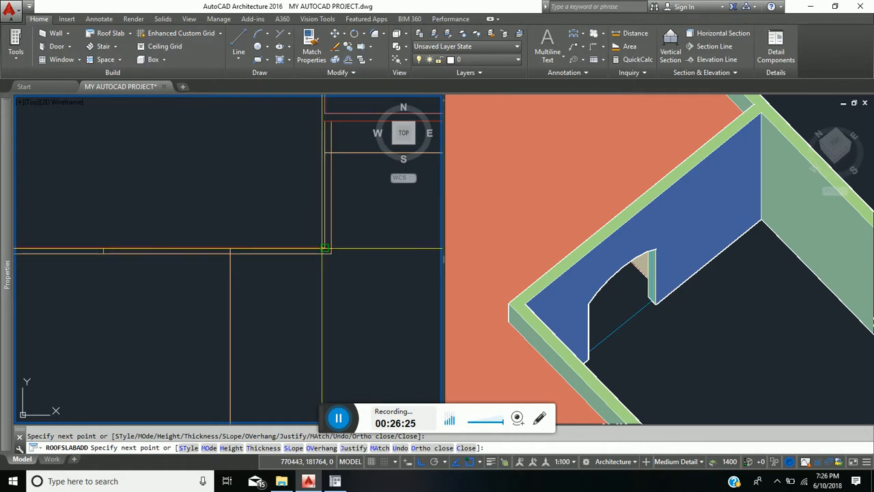
click(323, 247)
middle_drag(327, 158, 312, 243)
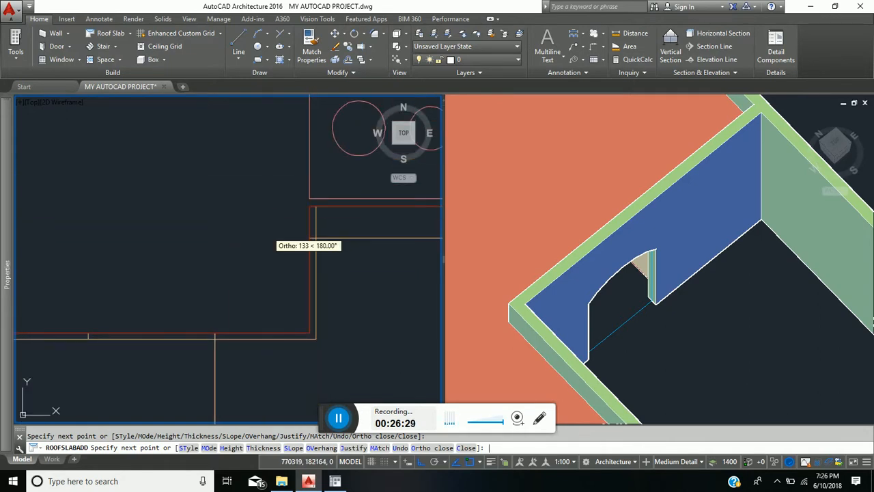
key(Return)
- Trace and close a third roof slab around the small square unit along the west kitchen wall, and finish adding slabs
scroll(268, 236, down, 8)
middle_drag(255, 244, 277, 278)
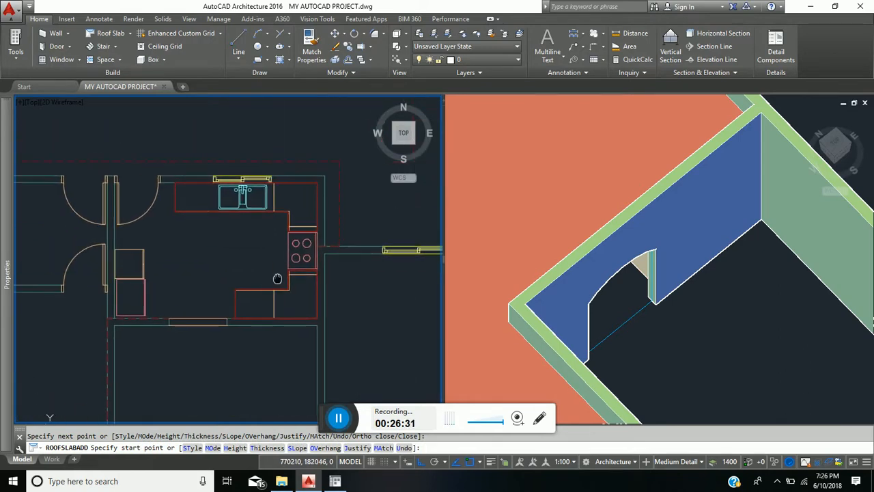
scroll(110, 232, up, 10)
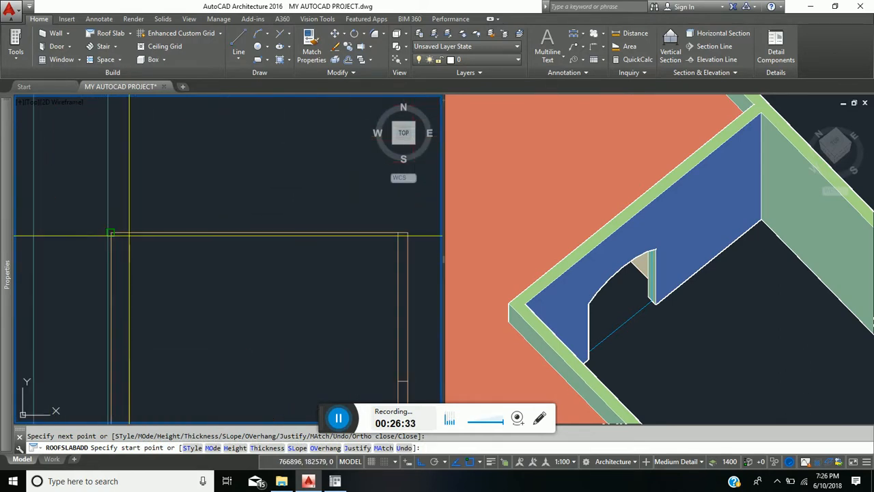
click(109, 231)
scroll(232, 244, down, 3)
middle_drag(232, 244, 159, 228)
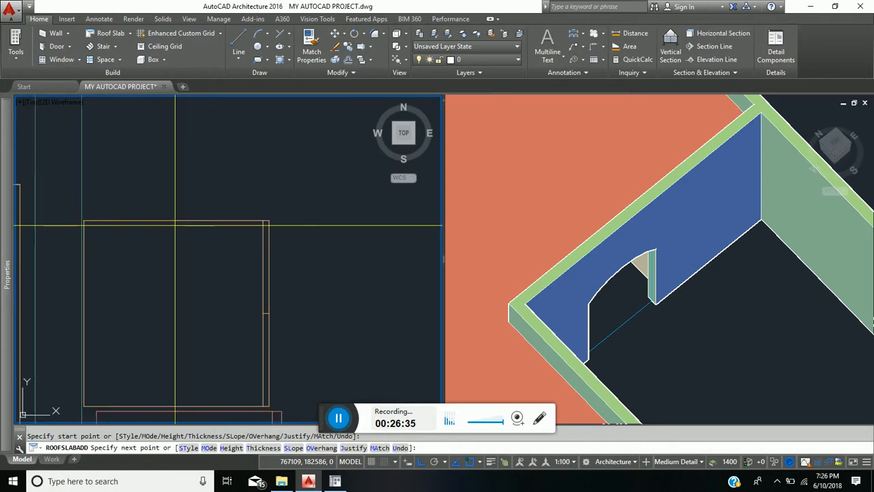
click(269, 220)
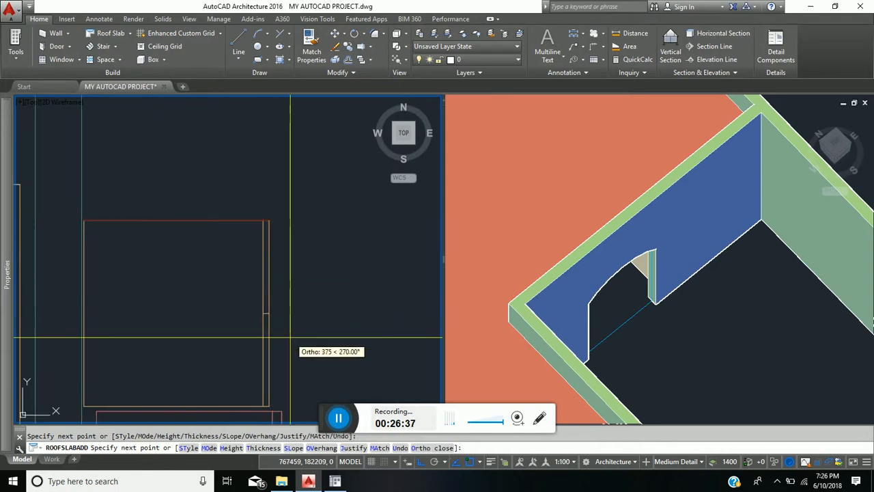
middle_drag(287, 341, 271, 260)
click(253, 325)
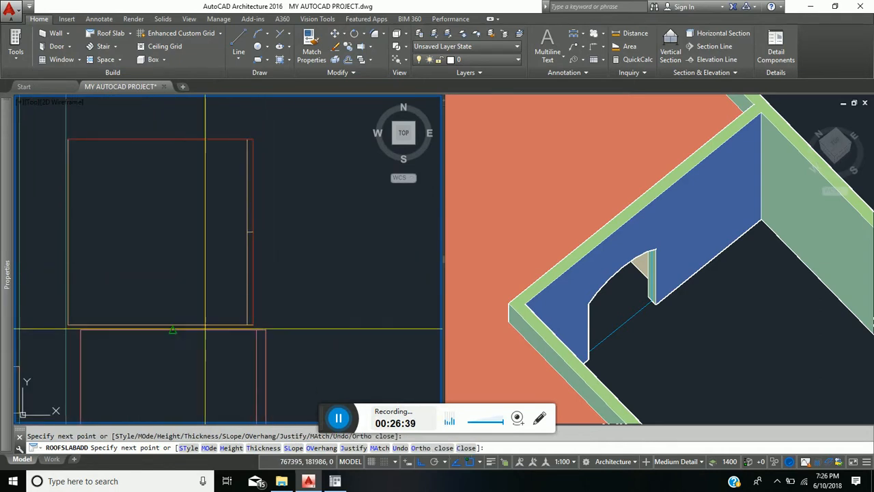
click(67, 325)
middle_drag(107, 221, 137, 318)
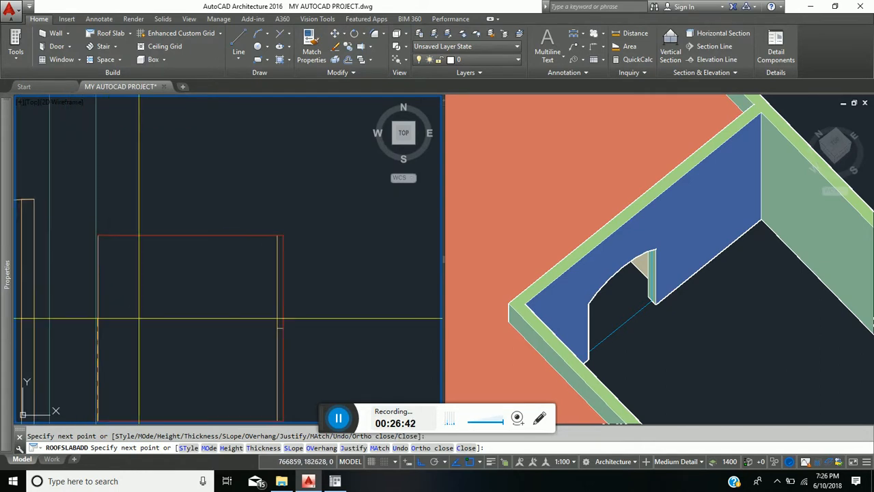
click(97, 235)
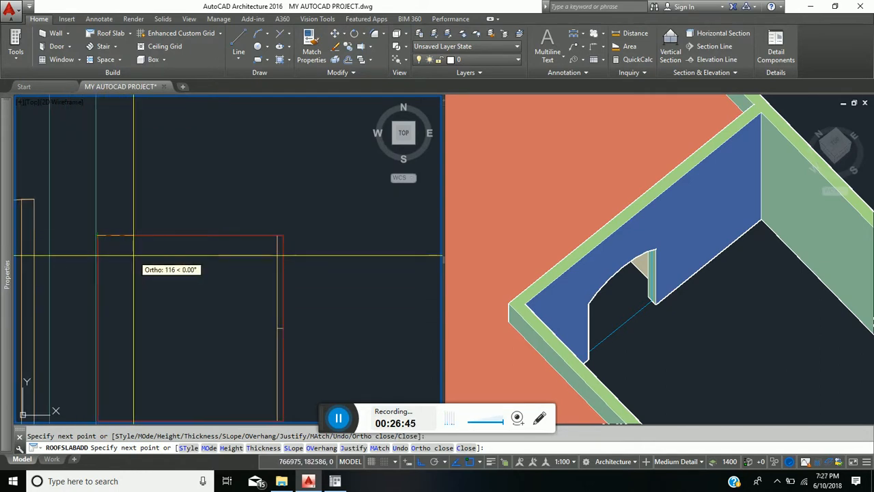
key(Return)
key(Return)
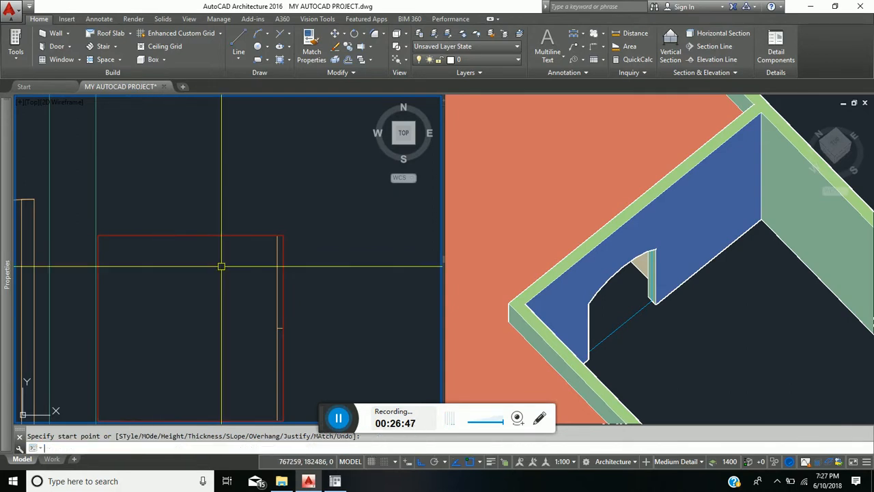
- Examine the outlines of the three worktop slabs against the kitchen units in the plan view
scroll(221, 266, down, 6)
middle_drag(342, 312, 306, 289)
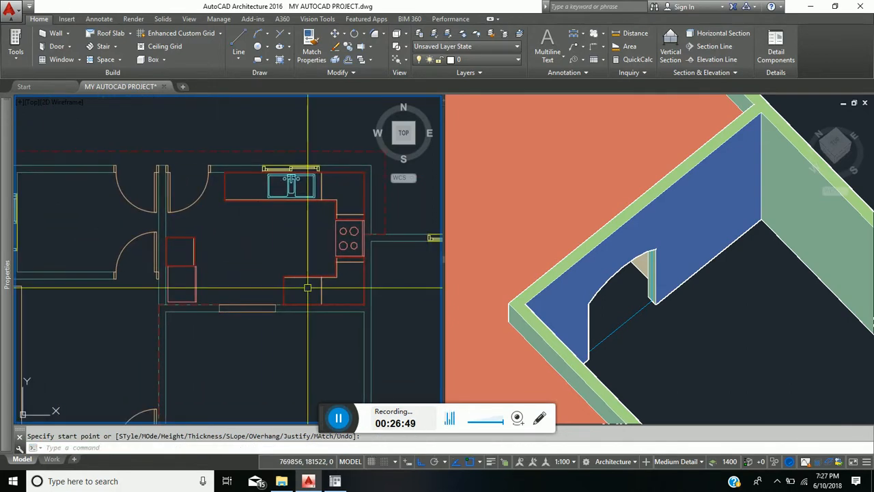
scroll(358, 299, up, 4)
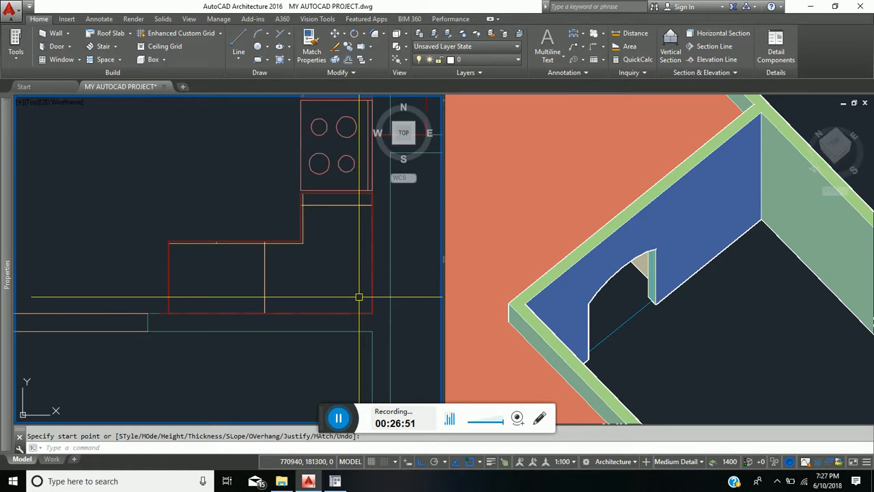
scroll(358, 297, down, 3)
scroll(280, 327, up, 5)
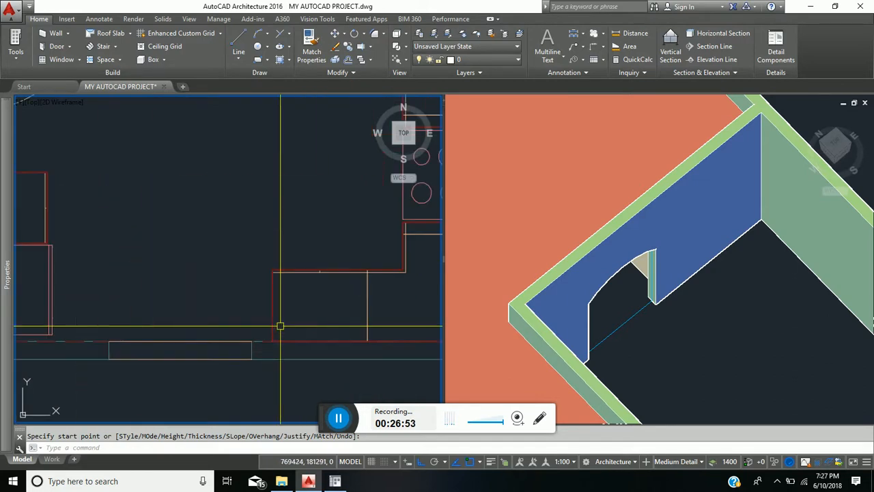
middle_drag(328, 285, 246, 335)
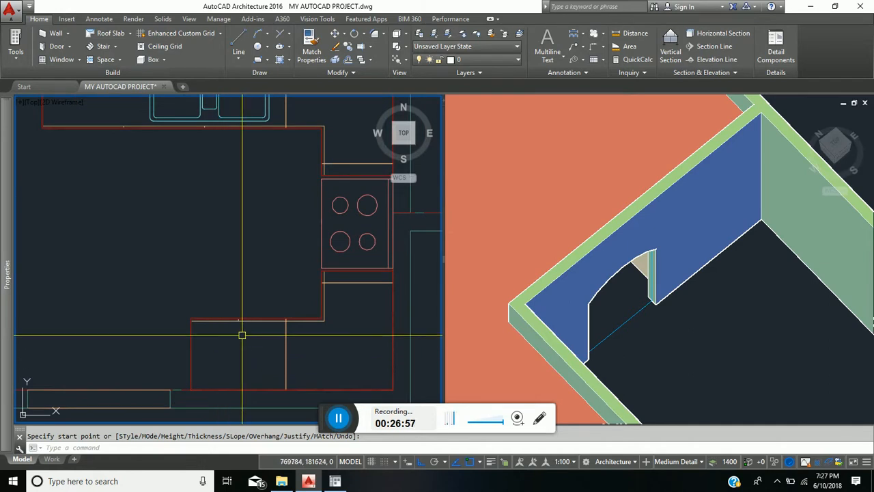
scroll(200, 353, down, 2)
mouse_move(200, 353)
middle_down()
mouse_move(203, 344)
mouse_move(210, 362)
middle_up()
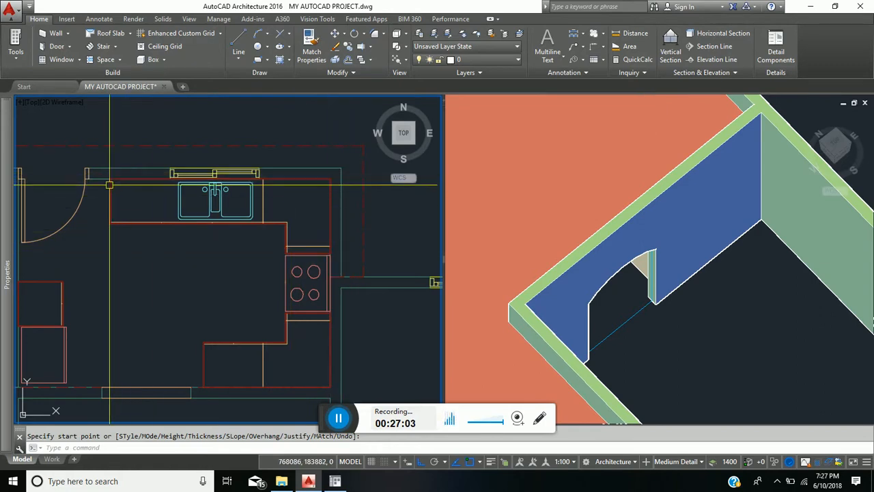
- Stretch the sink-side worktop slab outward by 50 along its long front edge and by 50 at its door-side end
click(129, 225)
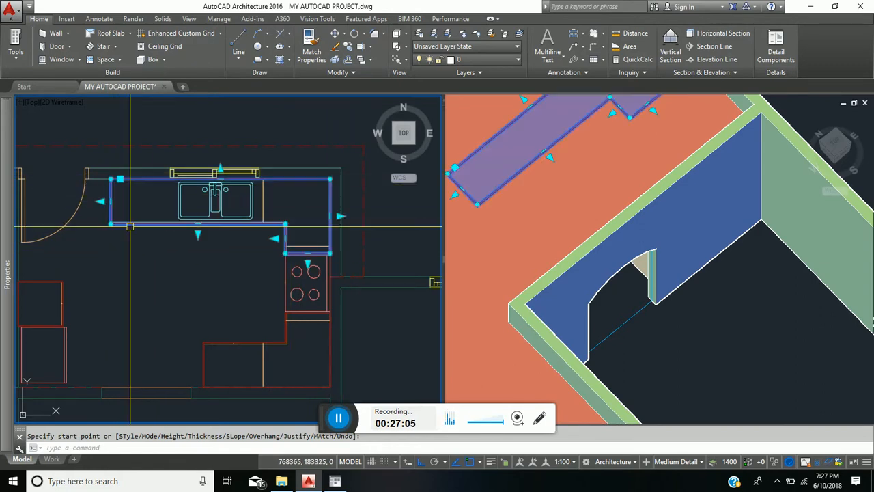
click(197, 235)
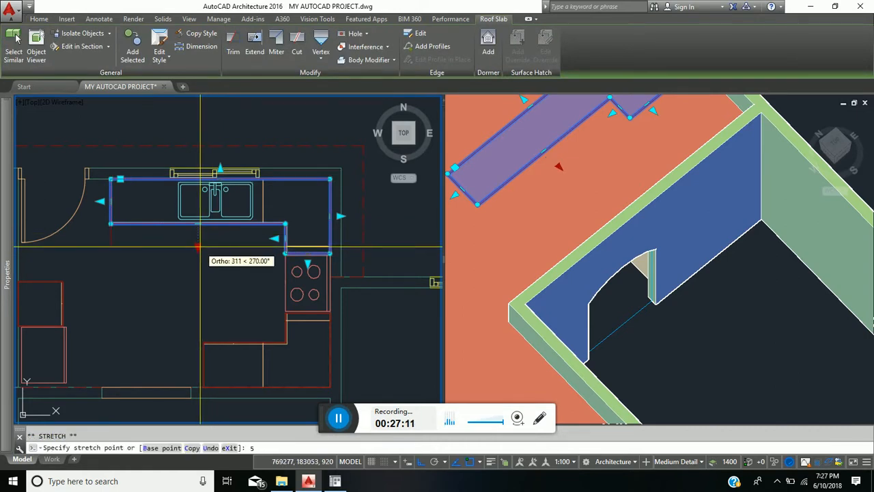
text(50)
key(Return)
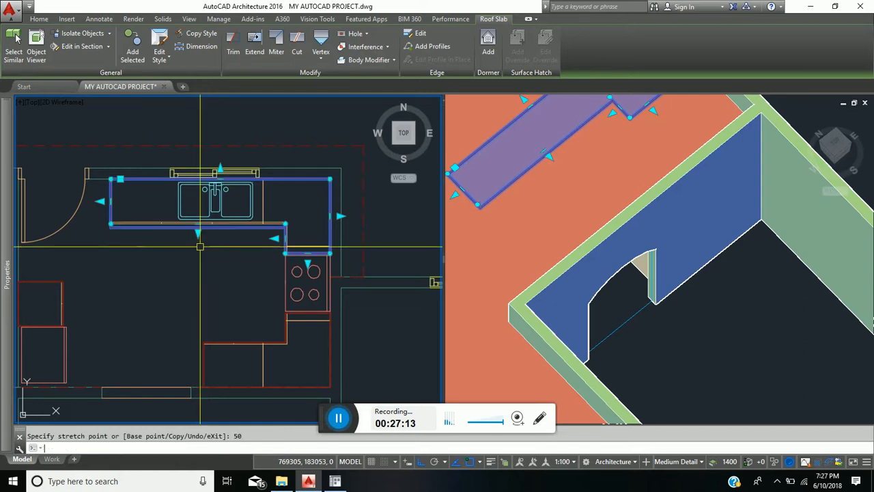
scroll(136, 257, up, 4)
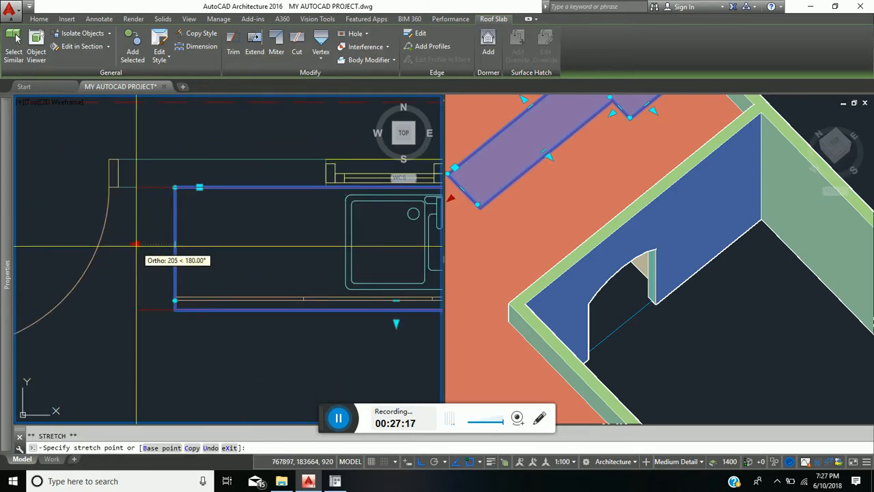
key(Return)
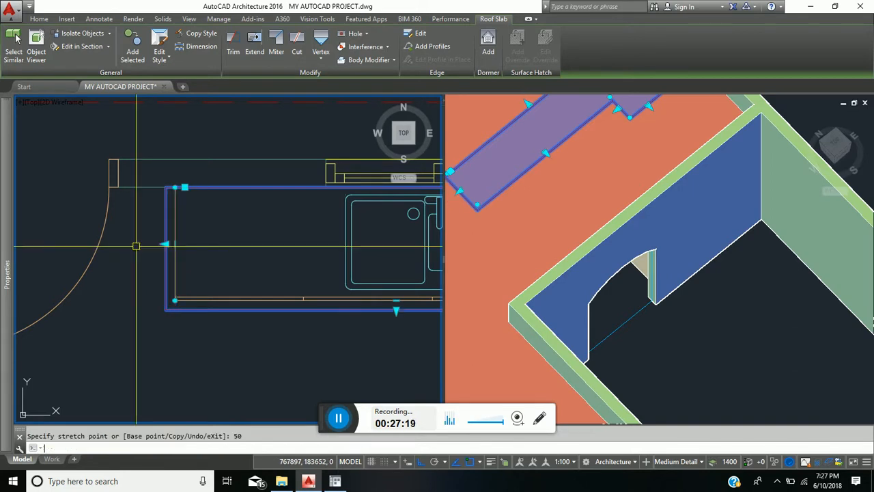
- Stretch the short inner edge of the sink-side worktop slab, just above the cooker, outward by 50
scroll(249, 316, down, 4)
middle_drag(250, 316, 80, 239)
scroll(208, 263, up, 6)
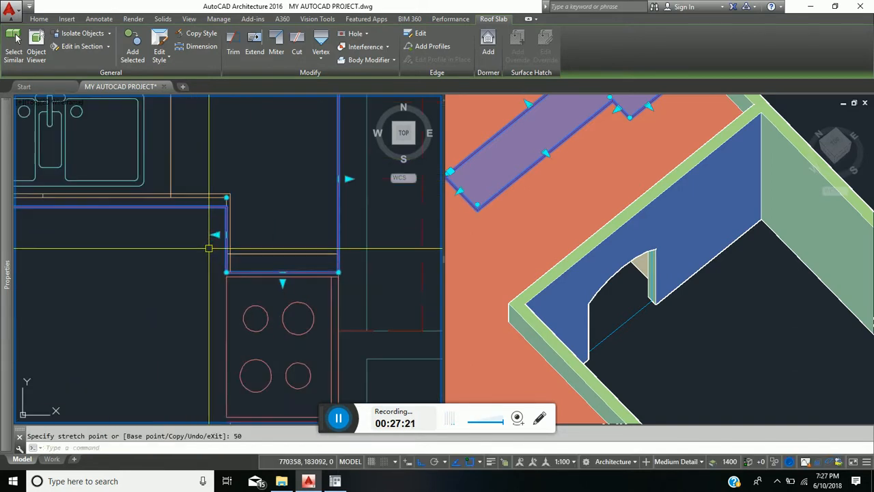
click(219, 228)
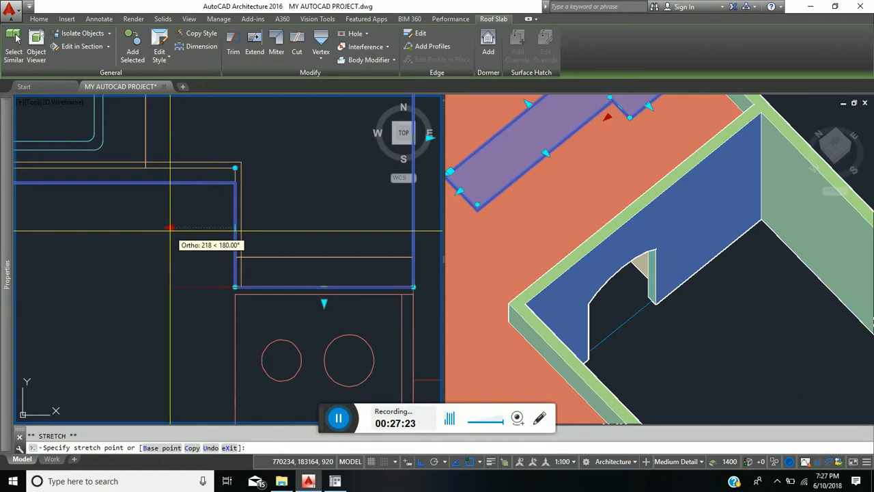
key(Return)
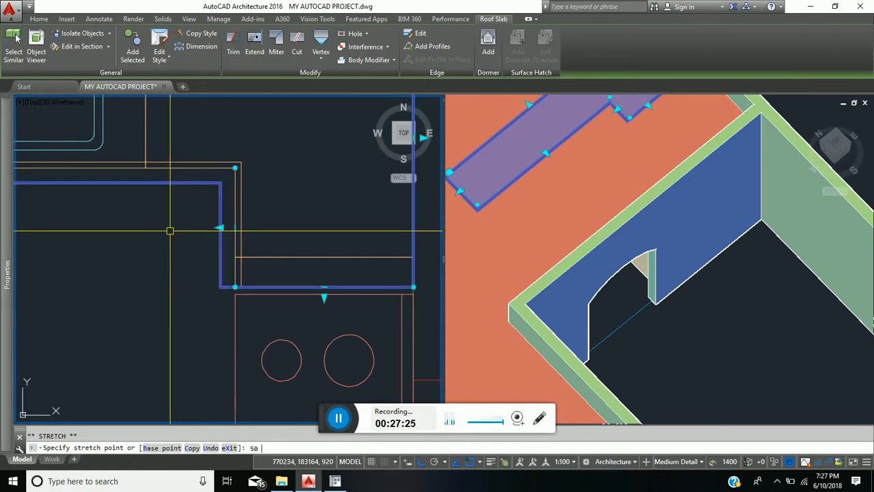
- Stretch the short inner edge of the worktop slab south of the cooker outward by 50
scroll(249, 248, down, 4)
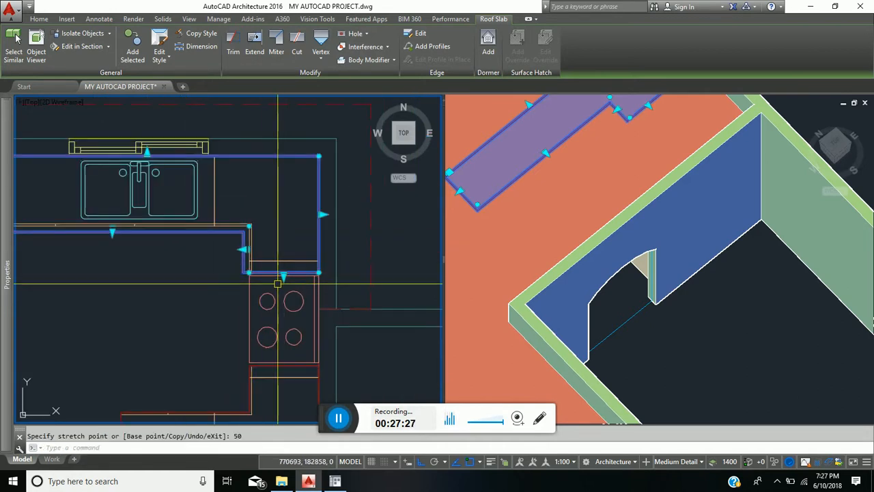
middle_drag(301, 332, 314, 241)
scroll(269, 293, up, 4)
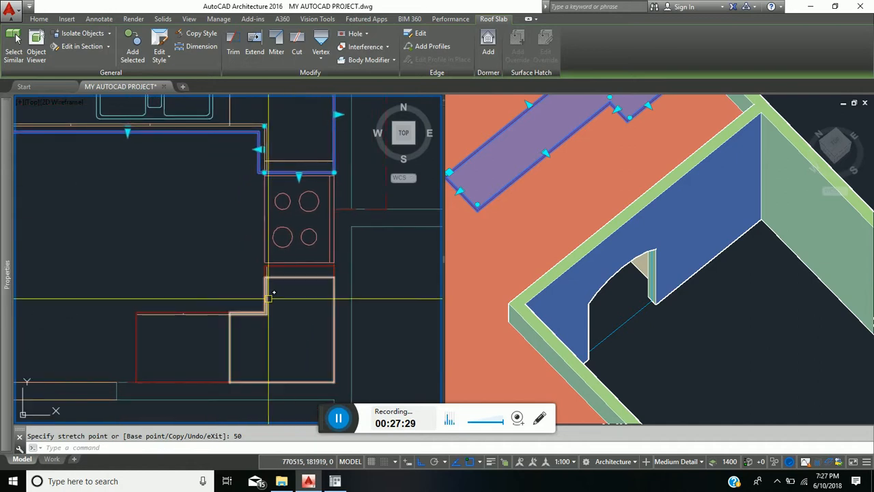
click(260, 227)
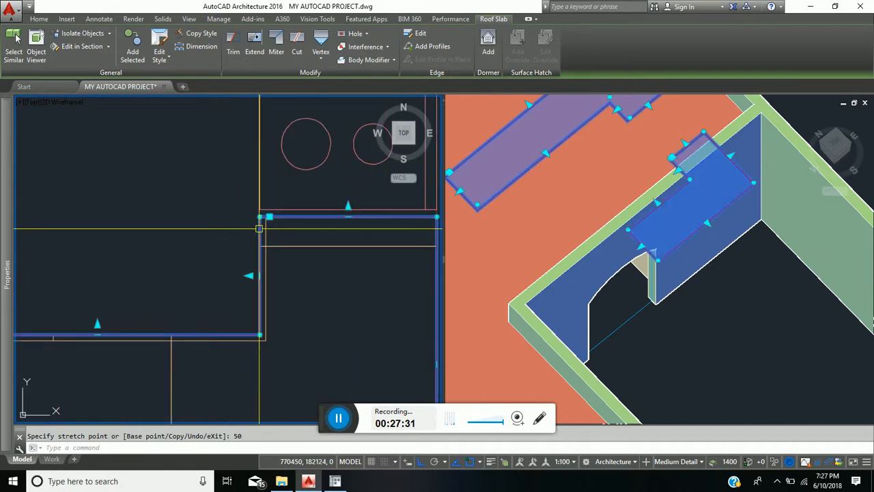
click(250, 276)
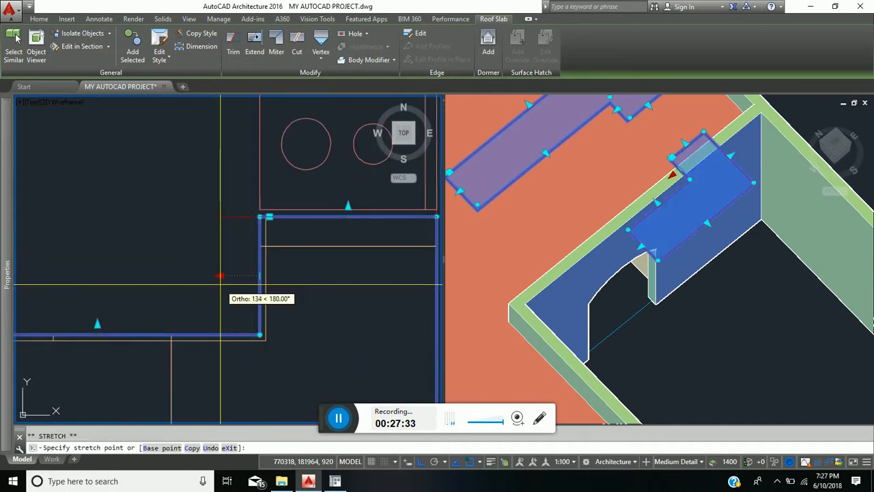
key(Return)
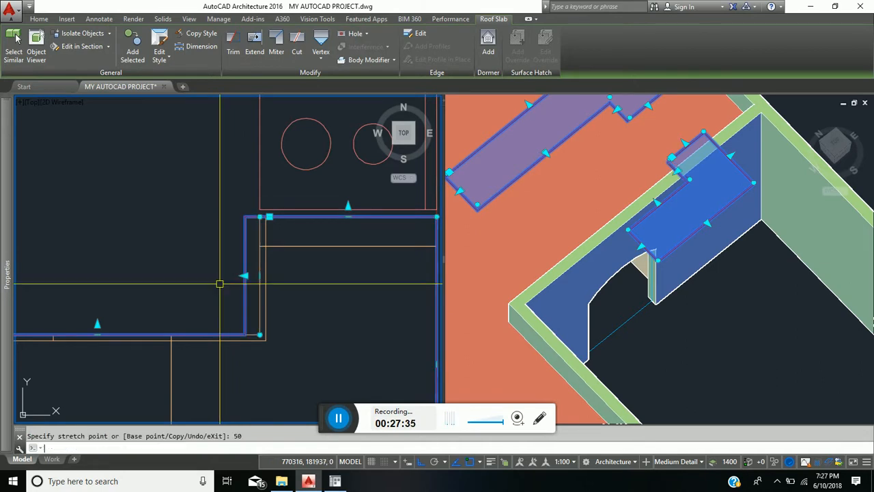
- Stretch the long front edge and the free west end of the worktop slab south of the cooker outward by 50 each
middle_drag(220, 283, 268, 243)
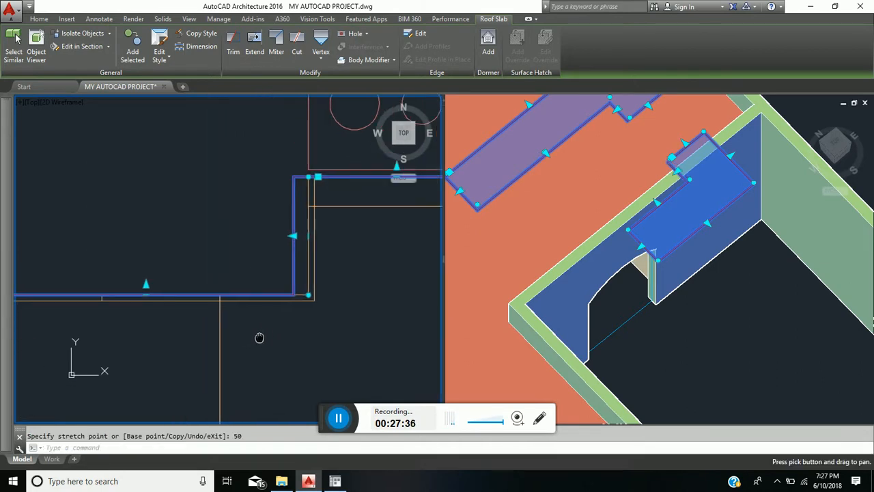
click(146, 284)
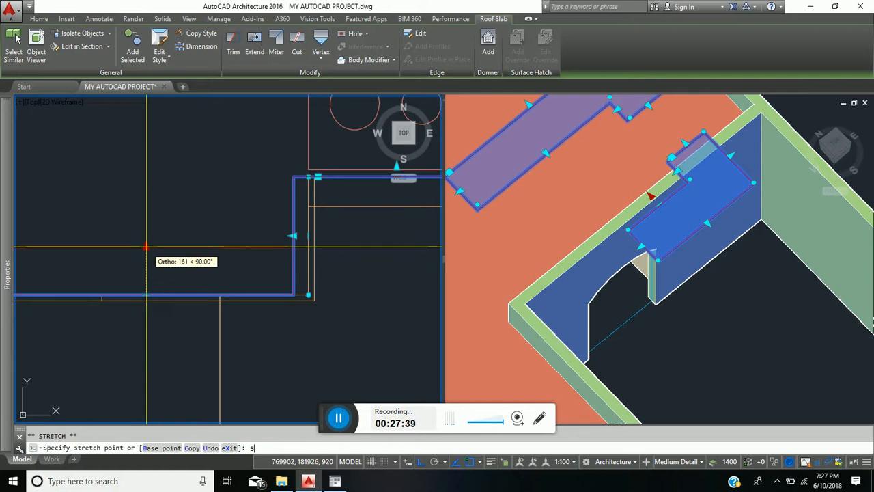
key(Return)
scroll(147, 248, down, 4)
middle_drag(156, 262, 225, 275)
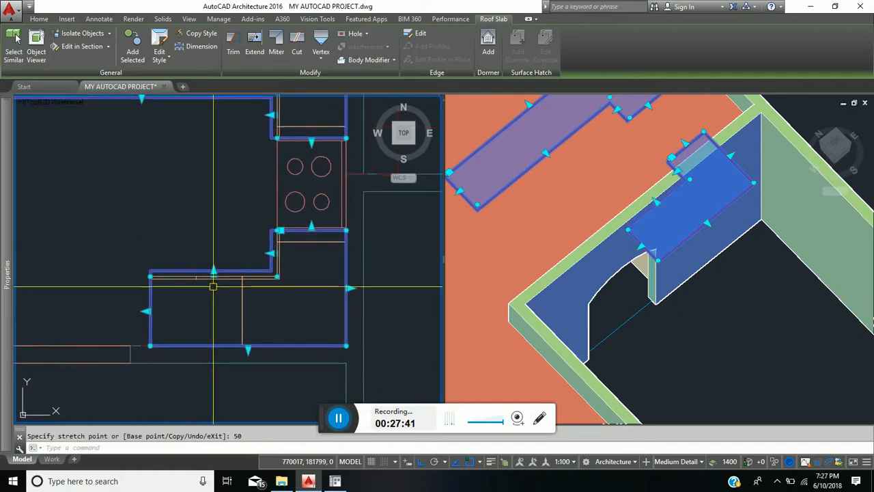
scroll(141, 321, up, 4)
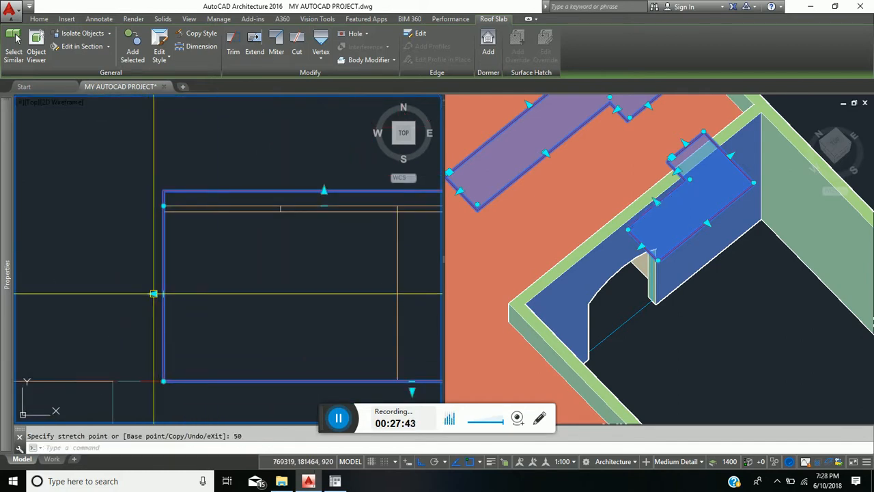
click(154, 293)
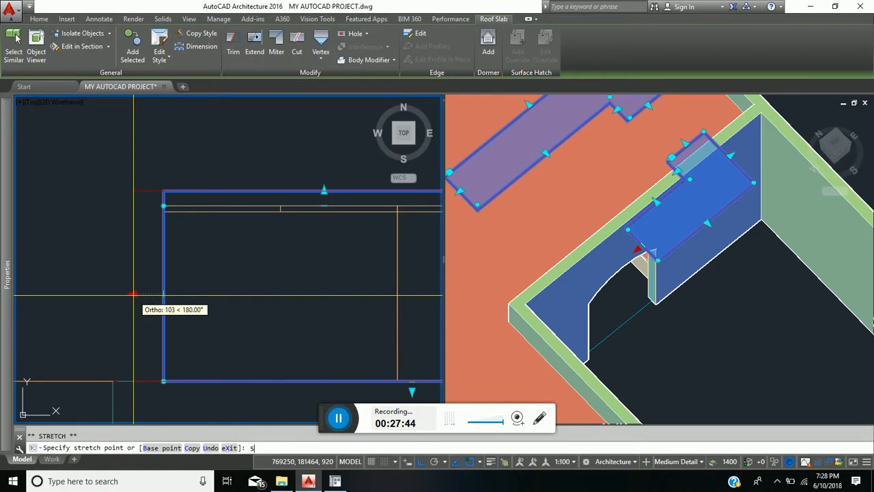
key(Return)
- Stretch the east and north edges of the small square worktop slab along the west kitchen wall outward by 50 each
scroll(170, 289, down, 4)
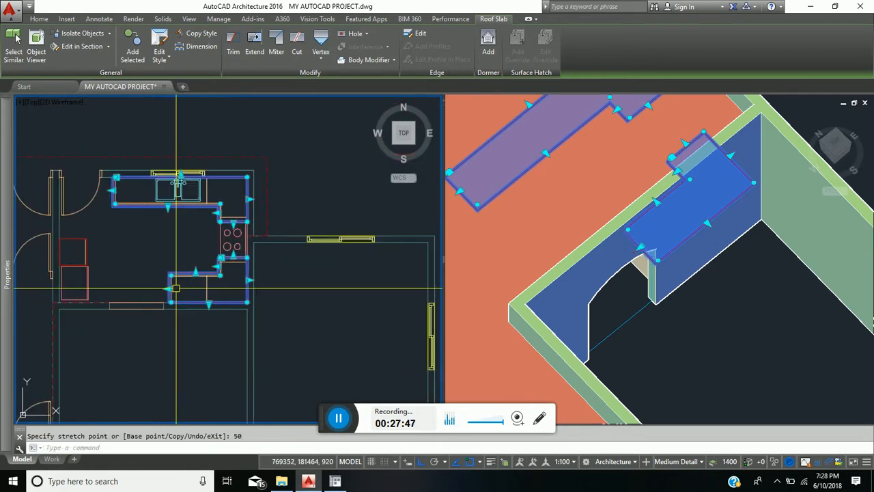
middle_drag(172, 294, 257, 350)
scroll(171, 311, up, 5)
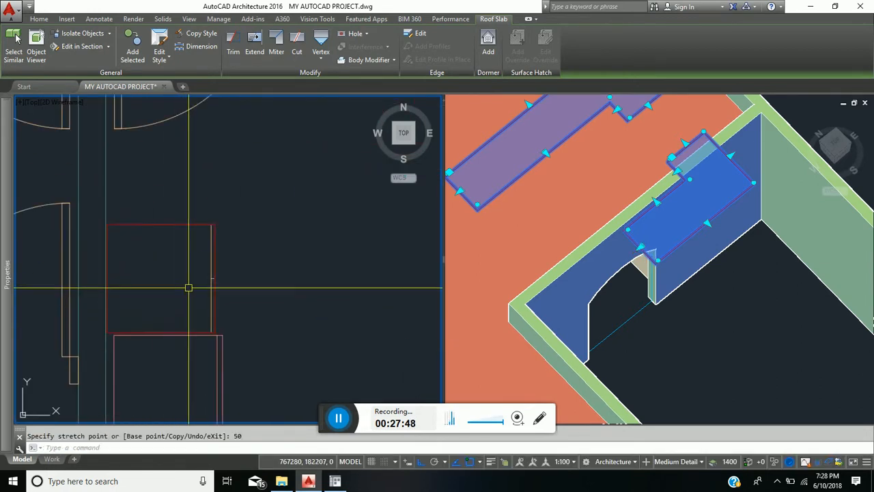
click(217, 262)
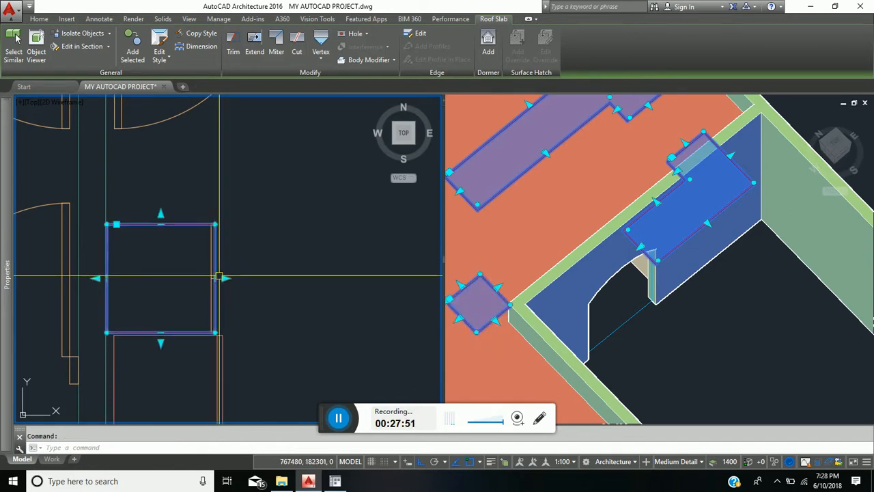
click(226, 279)
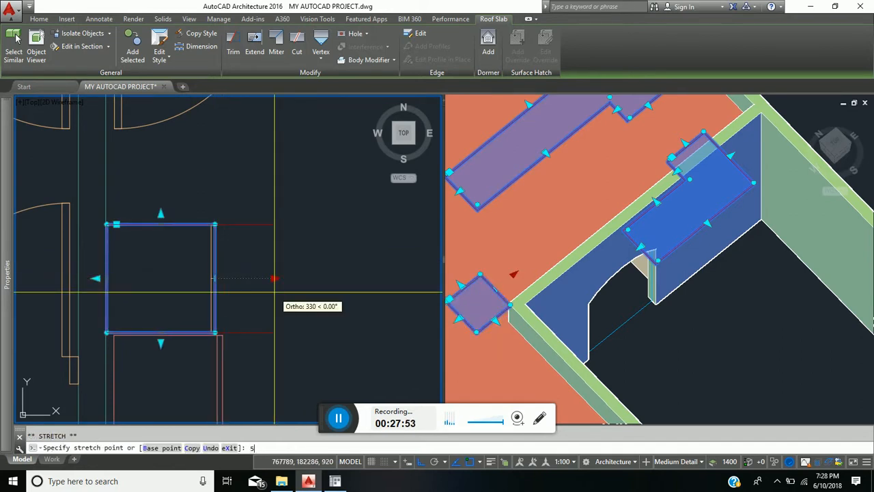
key(Return)
middle_drag(205, 290, 233, 335)
click(190, 261)
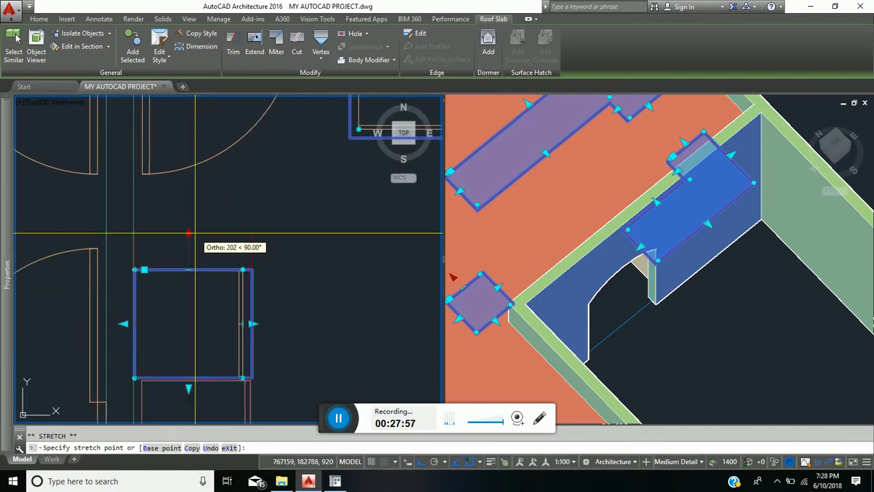
key(Return)
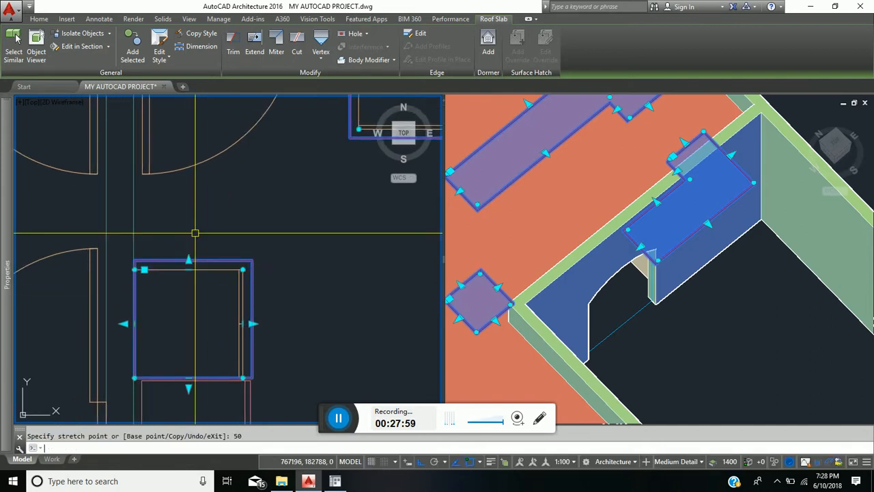
key(Escape)
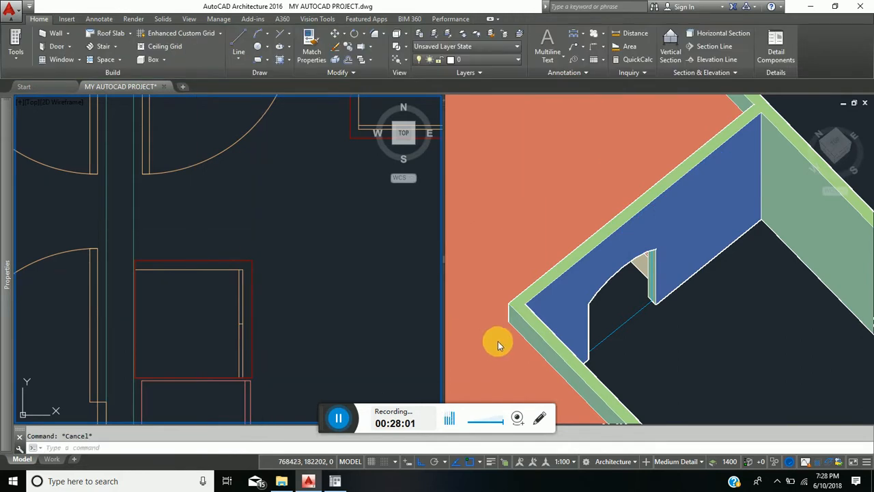
- Hide the large roof slab covering the kitchen so the worktops can be viewed in the 3D view
click(378, 299)
scroll(328, 250, down, 5)
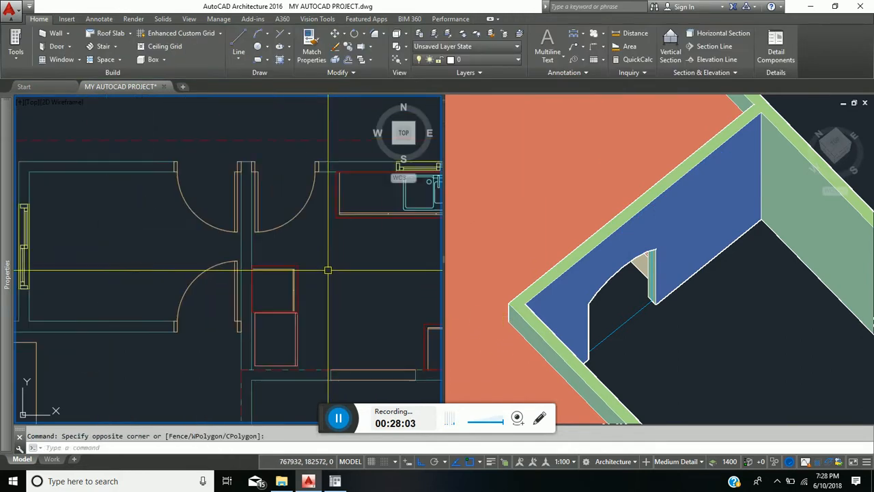
middle_drag(328, 271, 232, 256)
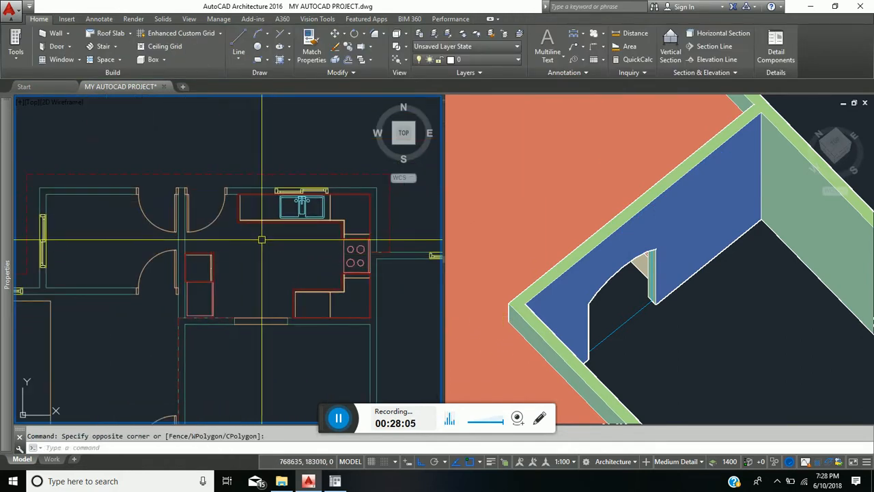
click(665, 349)
scroll(673, 227, down, 4)
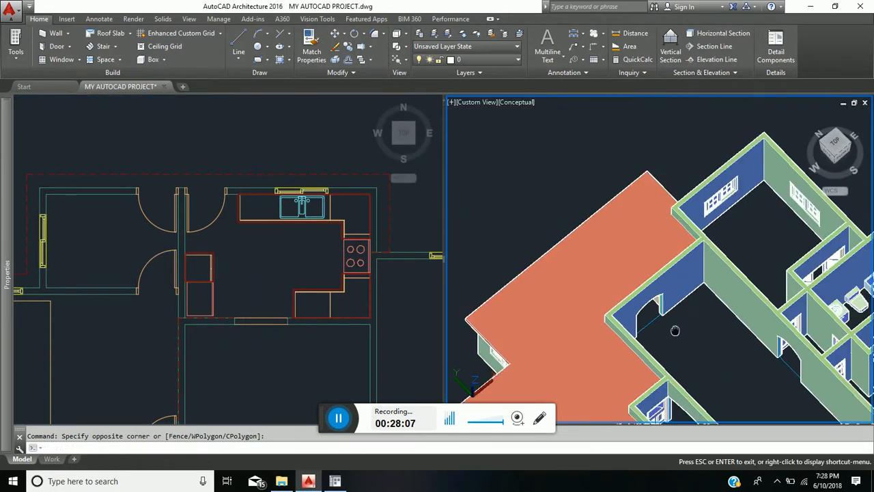
click(653, 212)
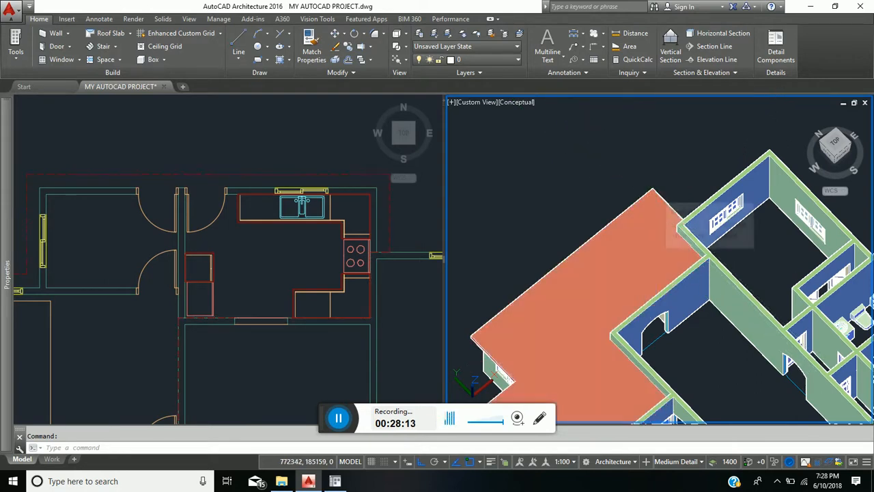
click(655, 193)
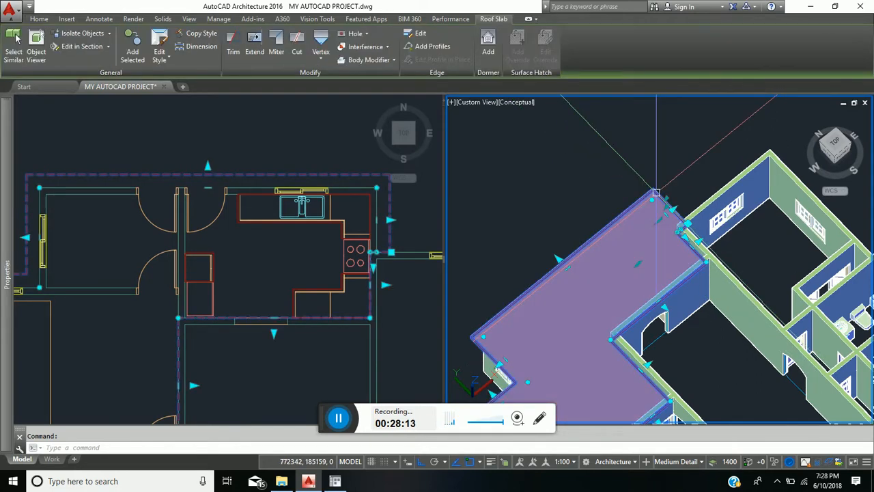
right_click(539, 184)
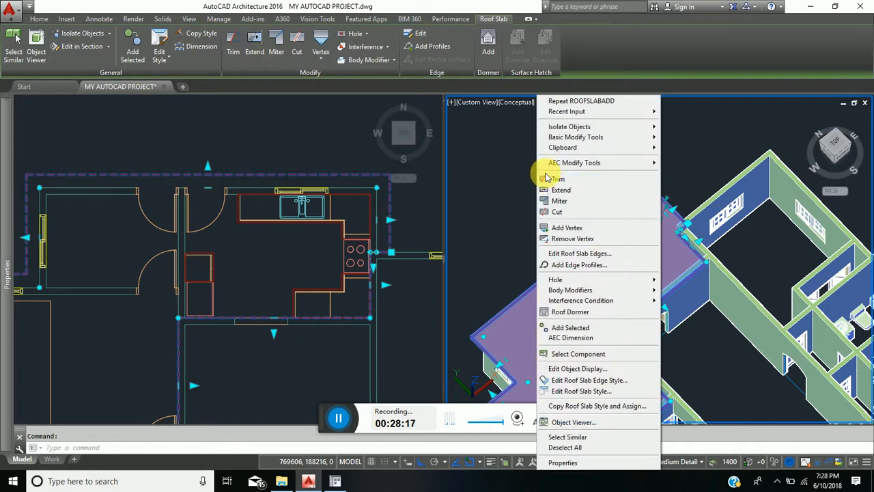
mouse_move(588, 129)
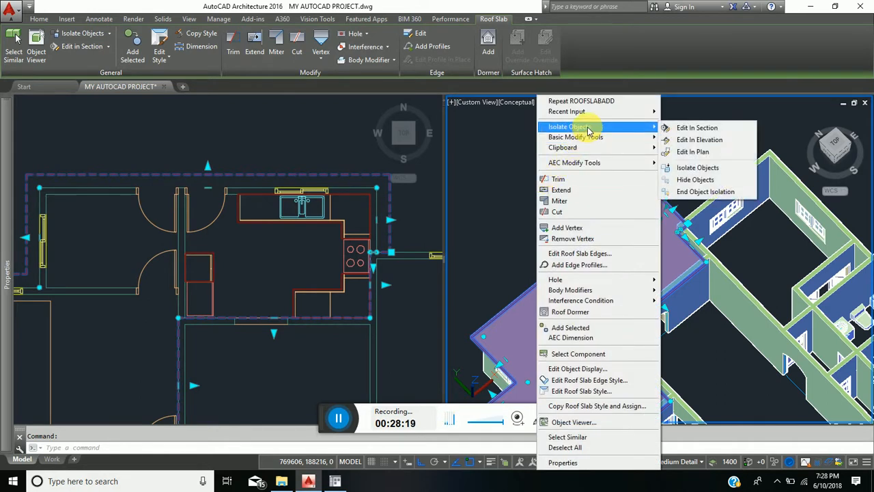
click(699, 181)
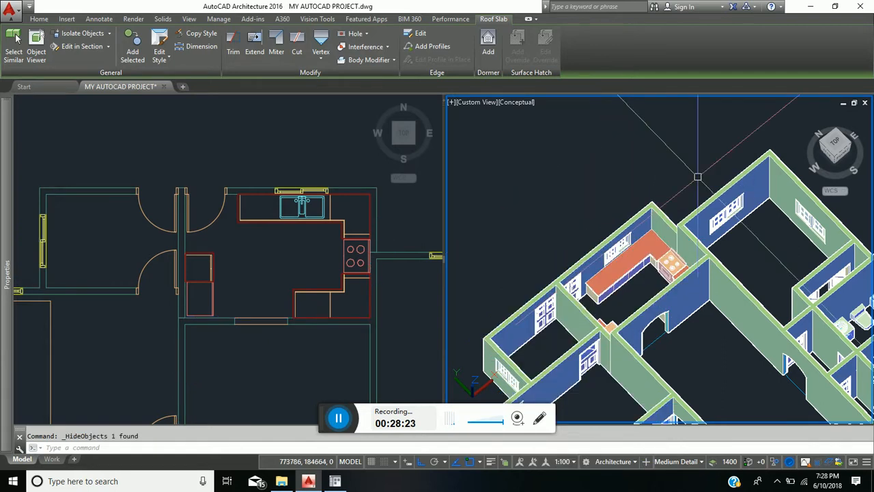
scroll(624, 302, up, 2)
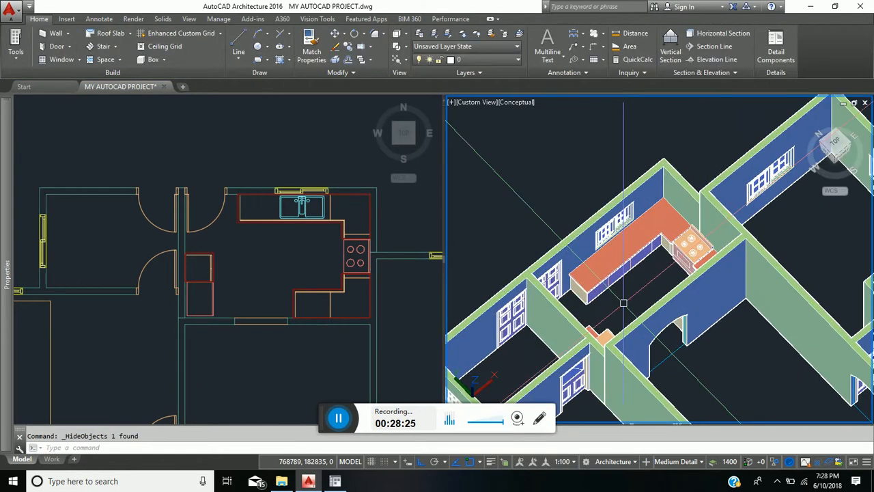
mouse_move(635, 309)
shift+middle_down()
mouse_move(638, 296)
mouse_move(674, 284)
mouse_move(727, 312)
mouse_move(737, 307)
mouse_move(685, 327)
mouse_move(615, 324)
mouse_move(575, 312)
mouse_move(566, 280)
mouse_move(581, 293)
mouse_move(644, 293)
mouse_move(689, 314)
mouse_move(611, 279)
mouse_move(627, 323)
mouse_move(653, 329)
mouse_move(649, 300)
shift+middle_up()
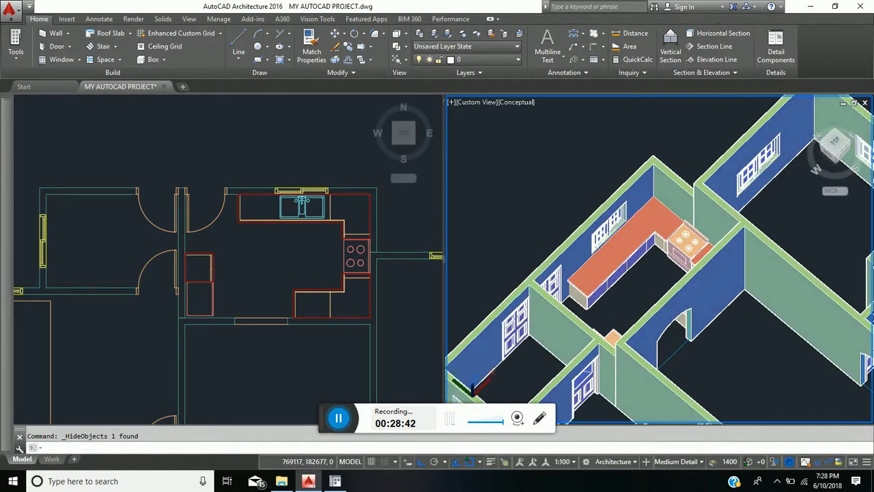
- Set the double kitchen sink's elevation to 920
click(262, 253)
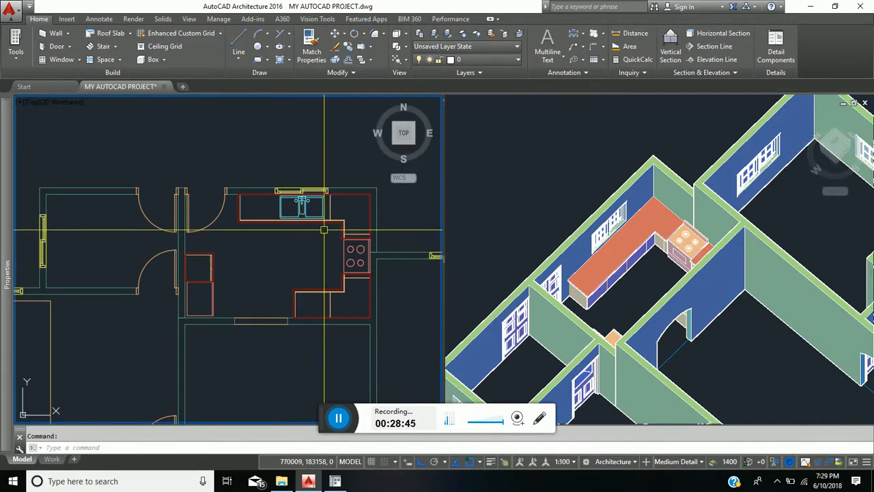
scroll(324, 229, up, 2)
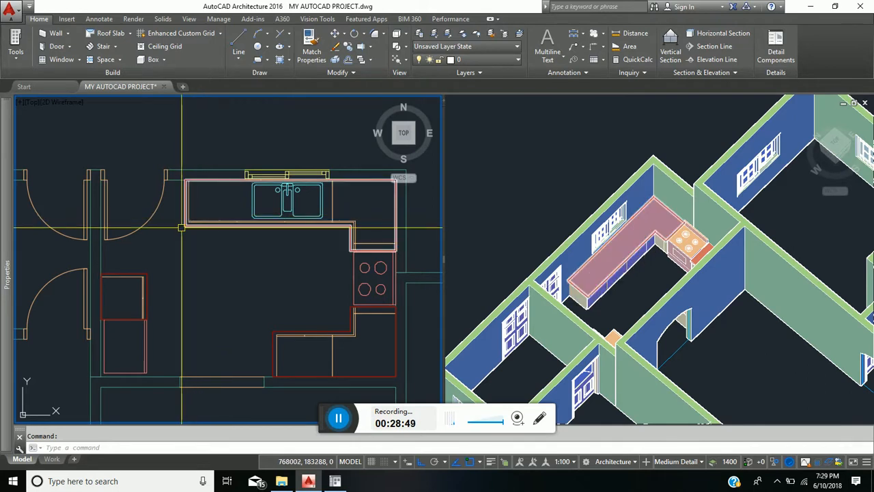
click(253, 201)
mouse_move(8, 240)
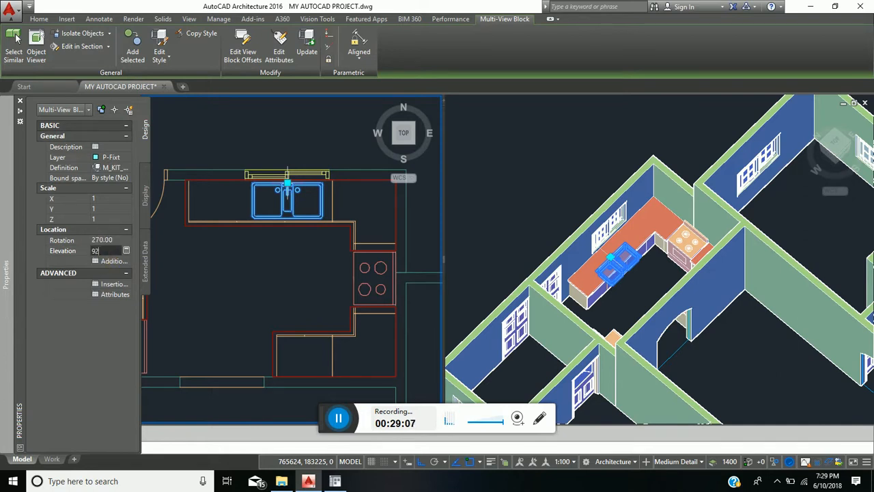
key(Return)
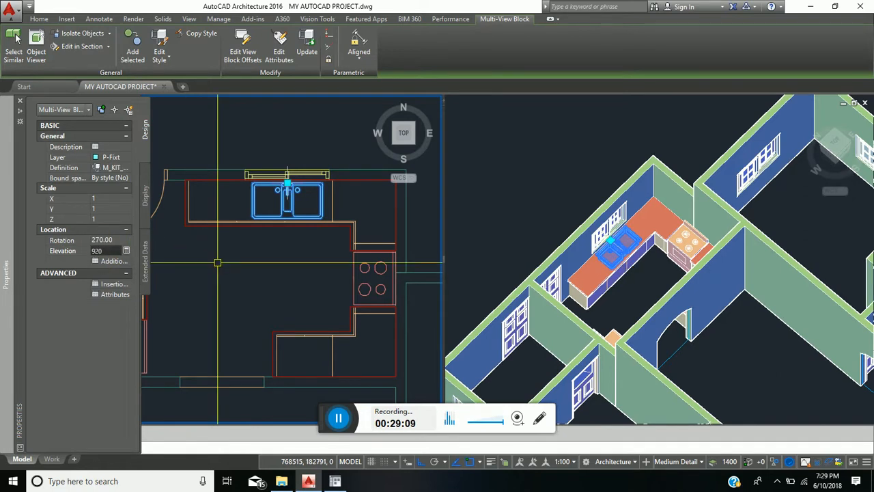
key(Escape)
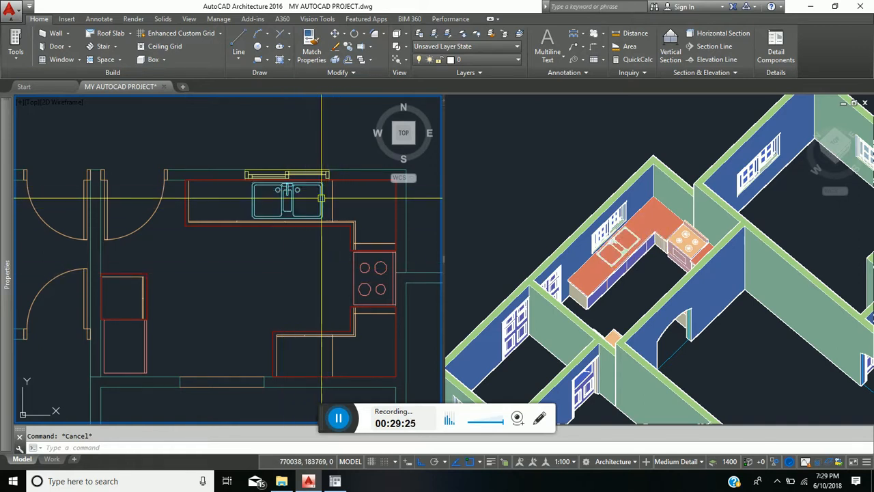
scroll(320, 194, up, 4)
middle_drag(334, 179, 300, 235)
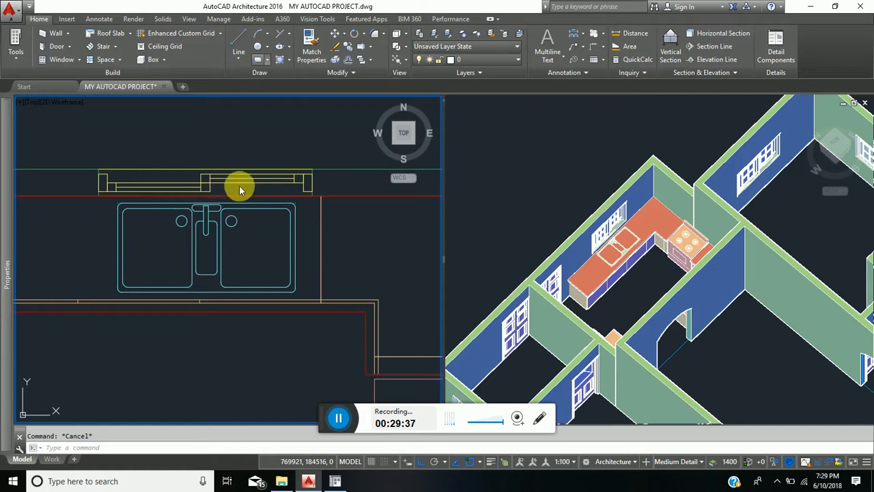
click(258, 59)
click(145, 235)
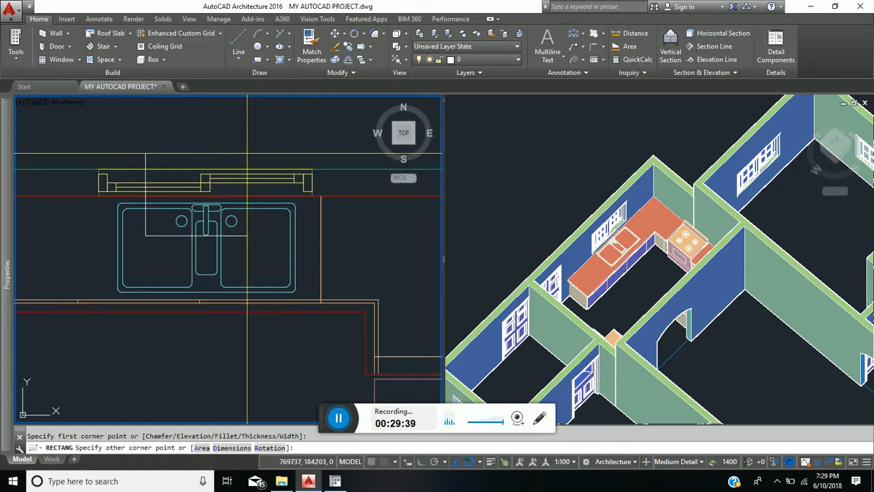
key(Escape)
- Draw a rectangle just inside the double sink's outer rim in the plan view, with object snap off
key(Return)
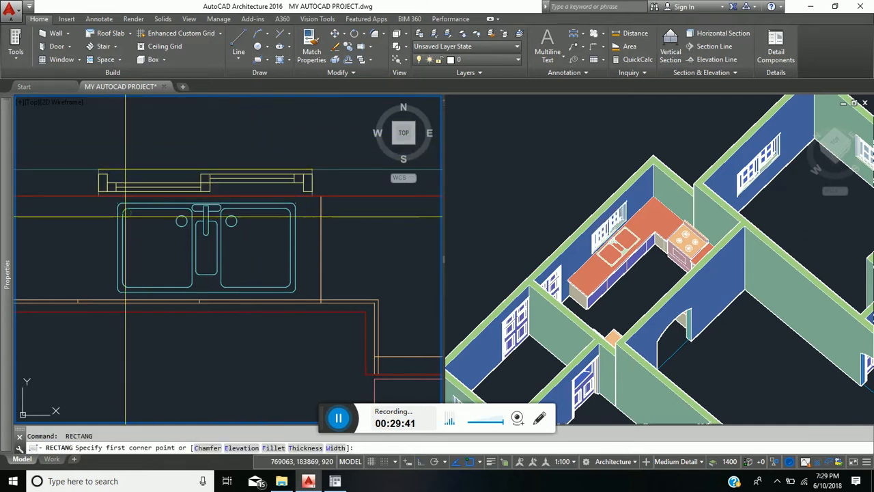
scroll(125, 217, up, 5)
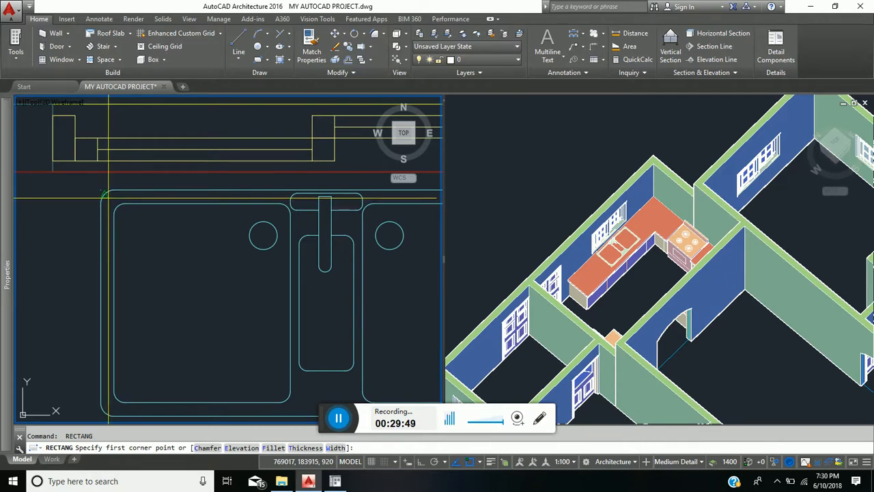
click(471, 464)
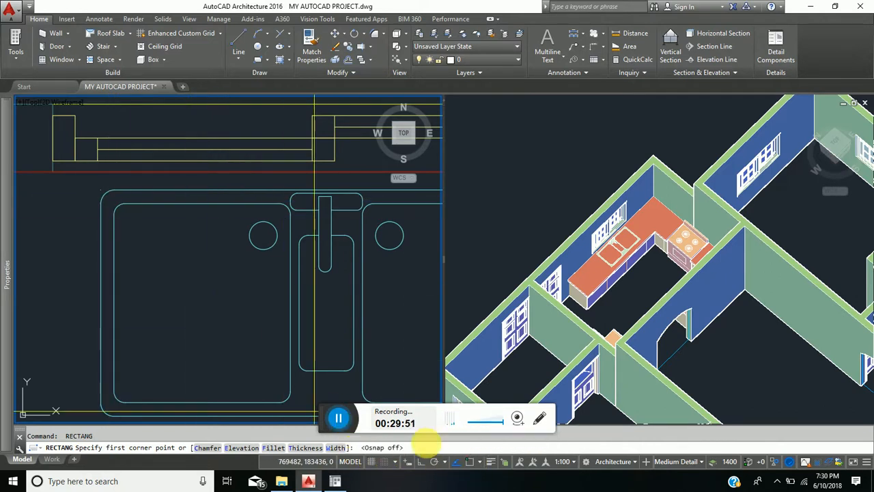
click(106, 198)
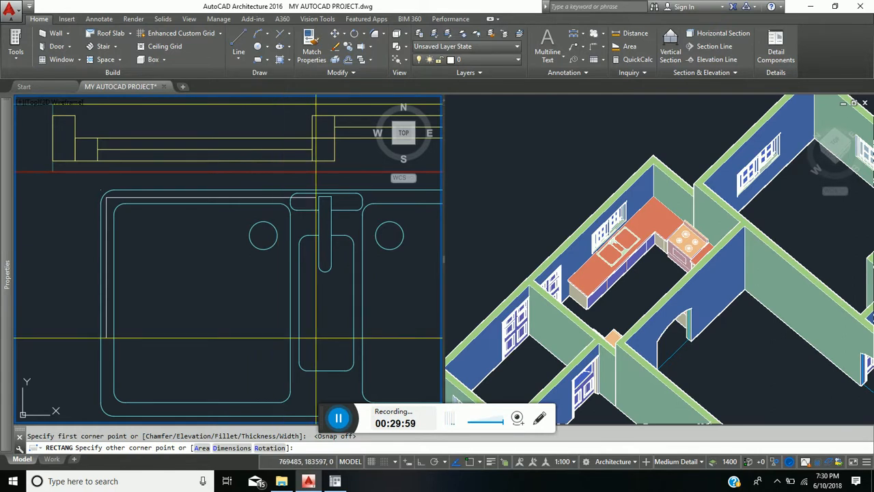
scroll(299, 306, down, 3)
scroll(298, 306, up, 4)
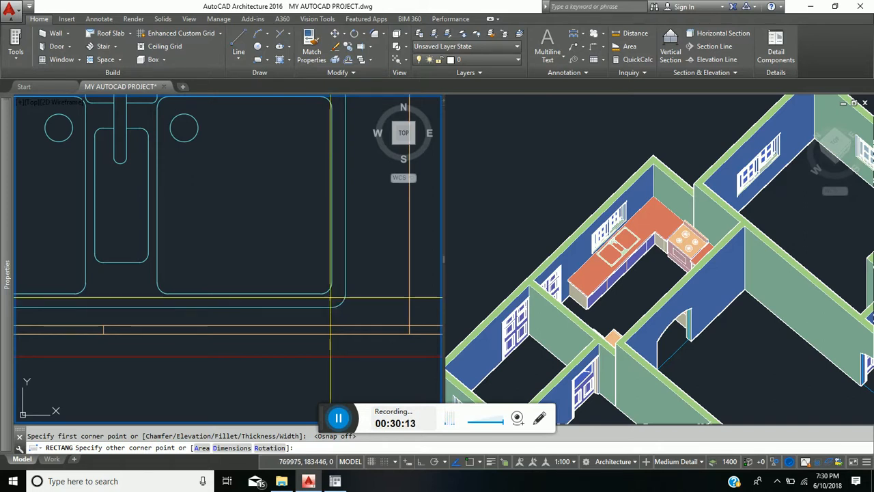
click(336, 301)
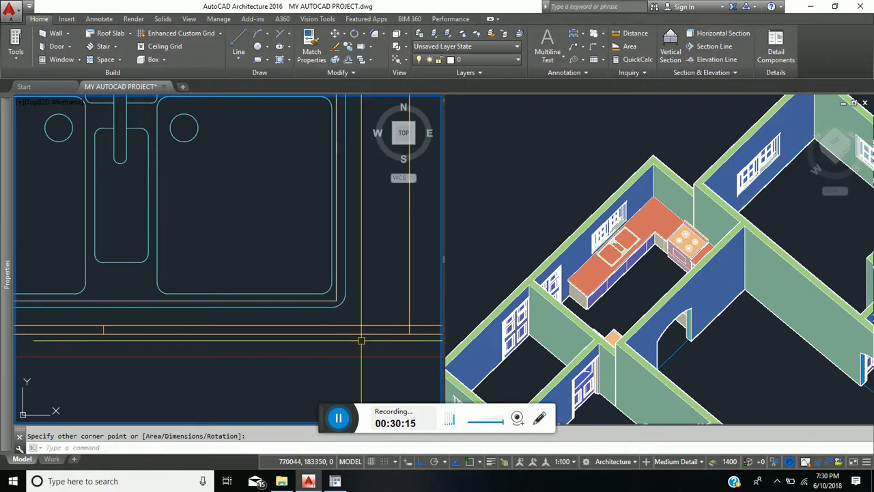
scroll(377, 275, down, 2)
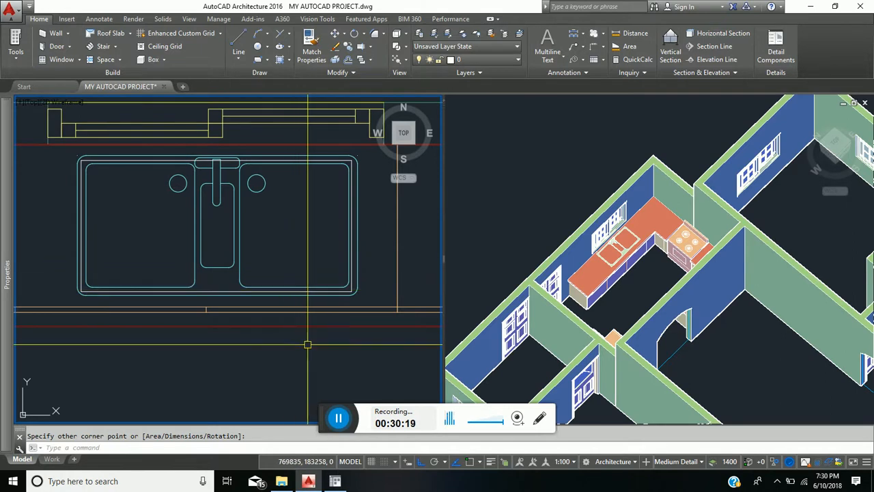
scroll(315, 301, down, 2)
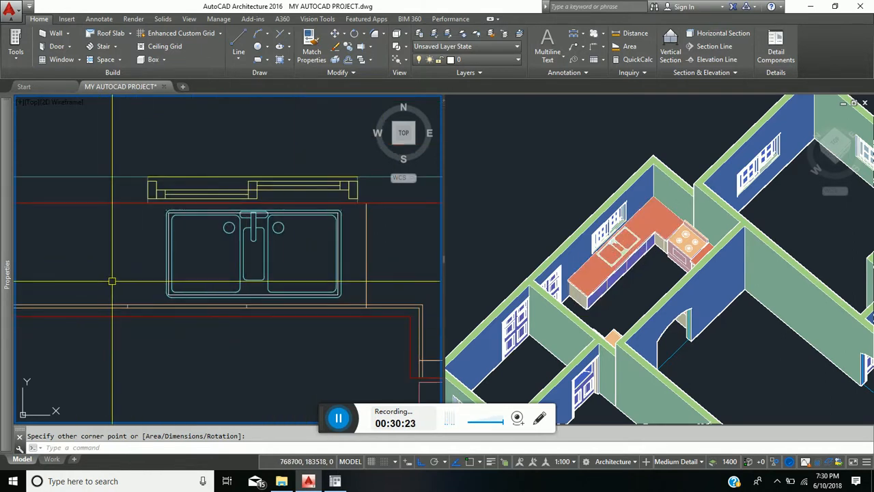
key(Escape)
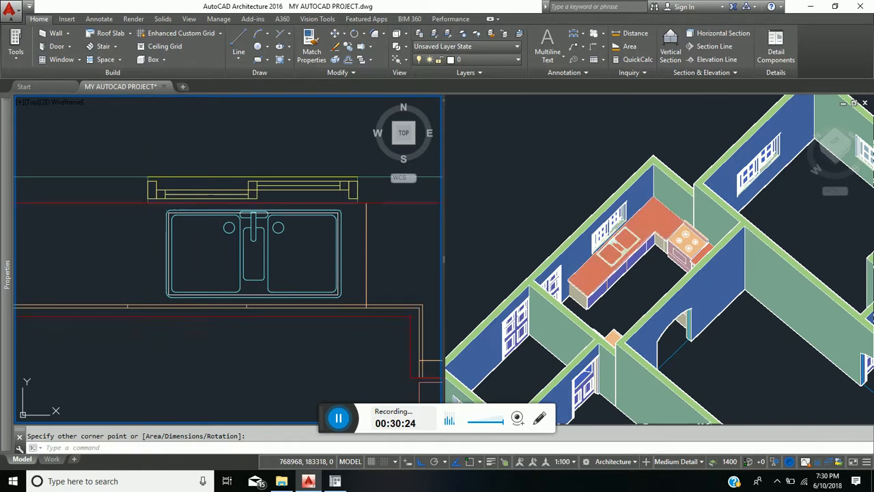
- Add a hole to the worktop slab under the sink from the rectangle inside its rim, erasing the layout geometry
click(159, 315)
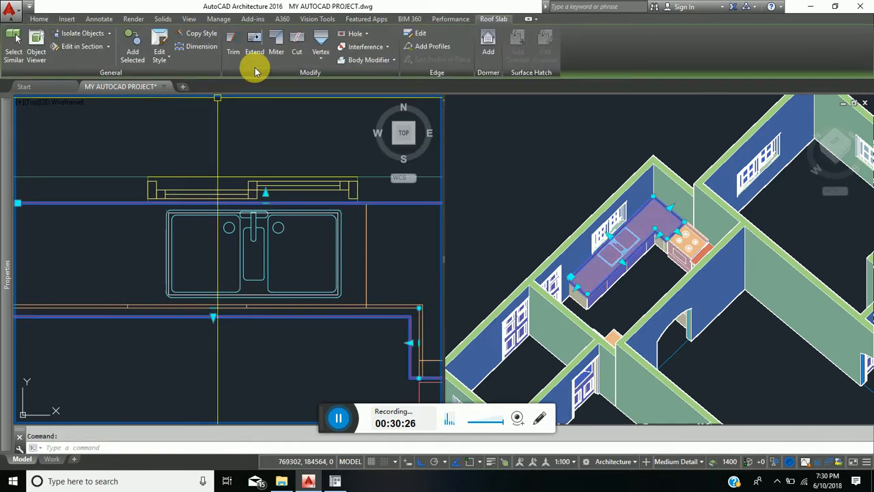
click(368, 36)
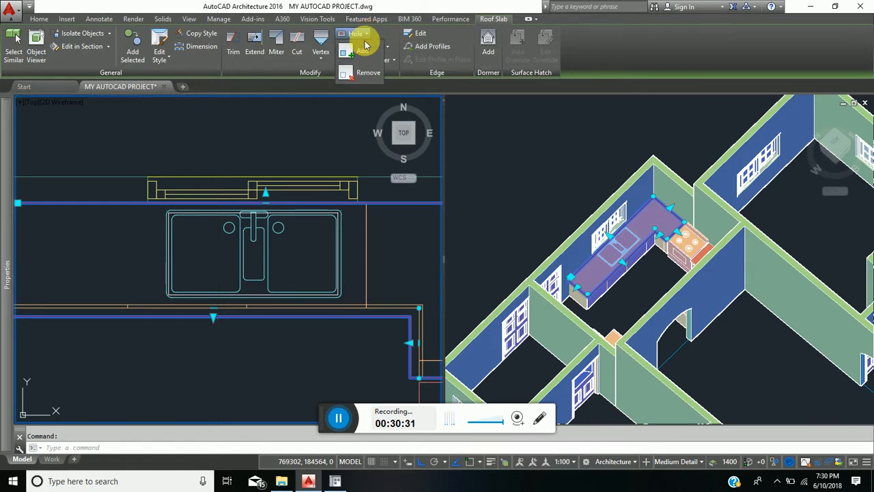
click(364, 53)
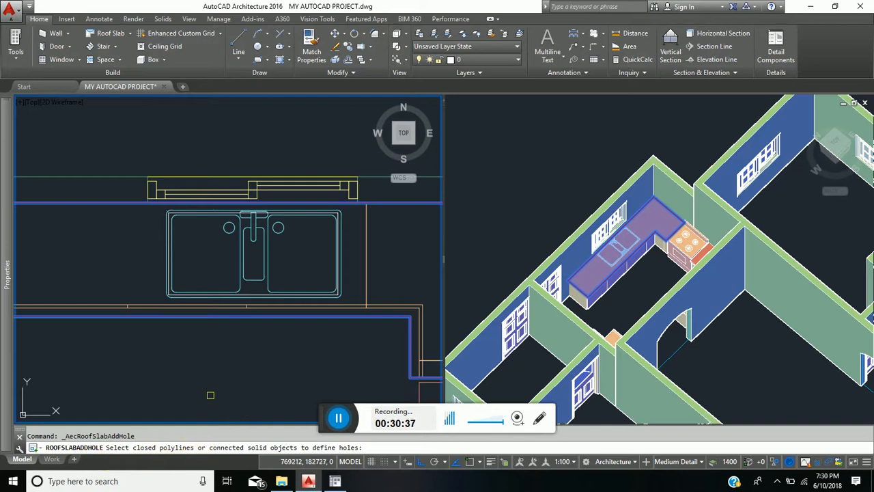
scroll(249, 210, up, 5)
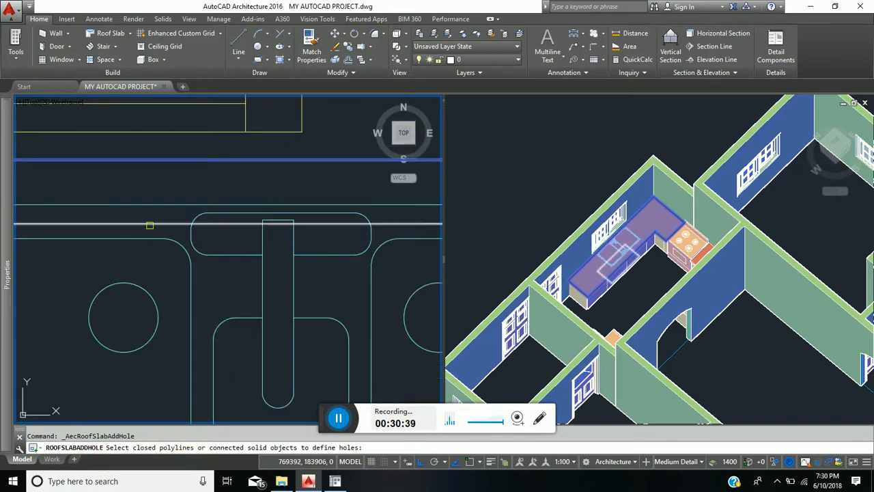
click(150, 225)
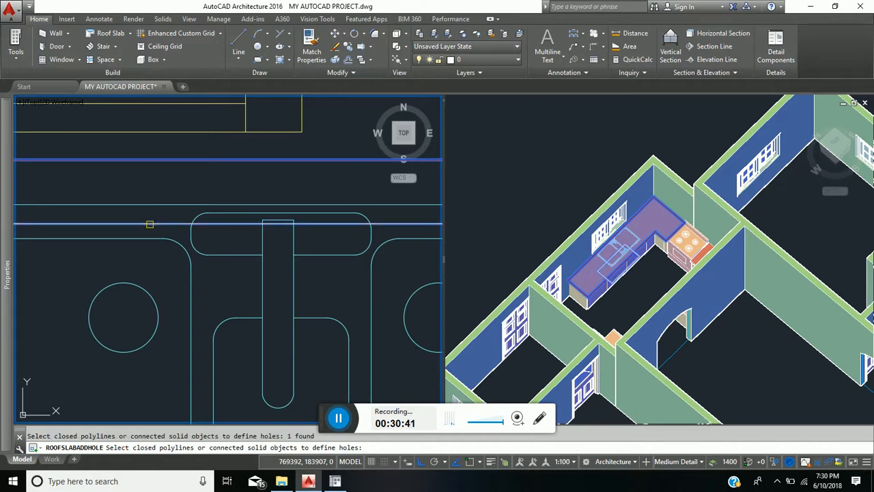
key(Return)
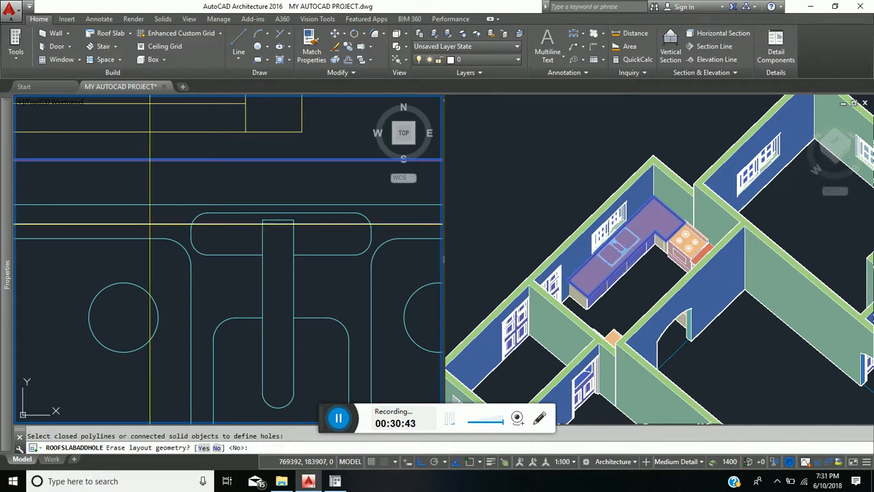
click(217, 448)
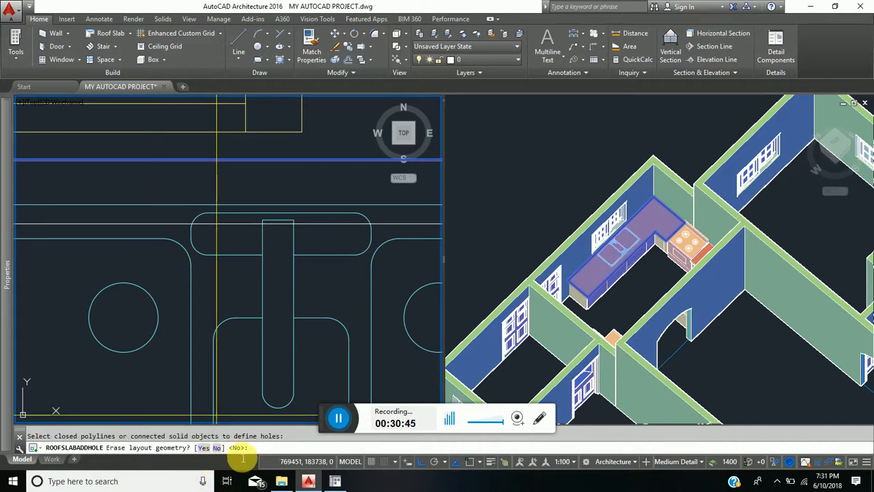
click(203, 448)
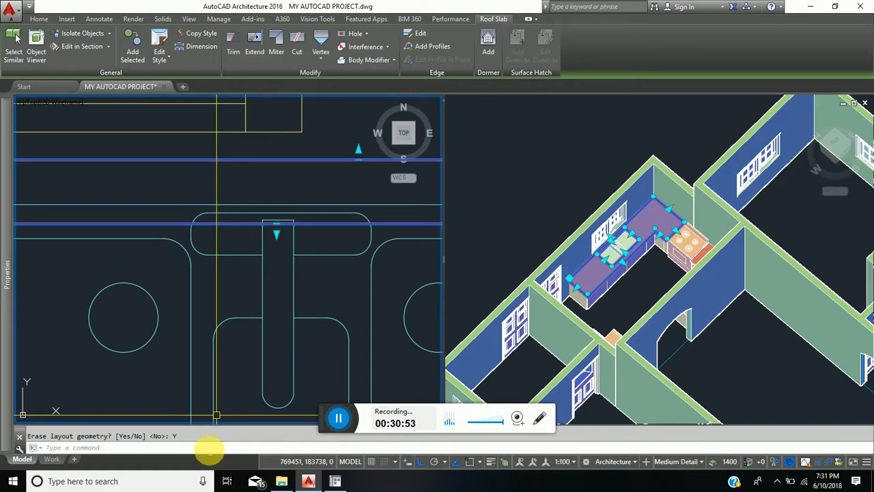
key(Escape)
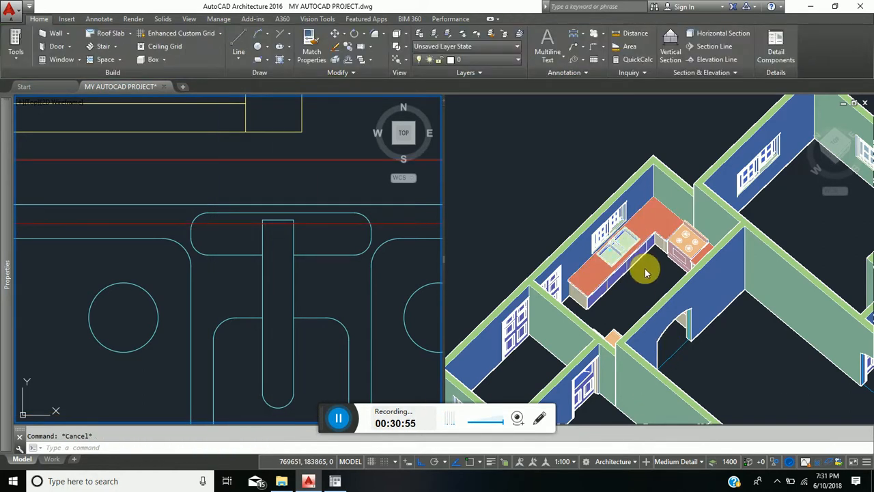
- Examine the double sink and its worktop cut-out up close and from a lower angle in the 3D view
click(630, 277)
scroll(615, 247, up, 8)
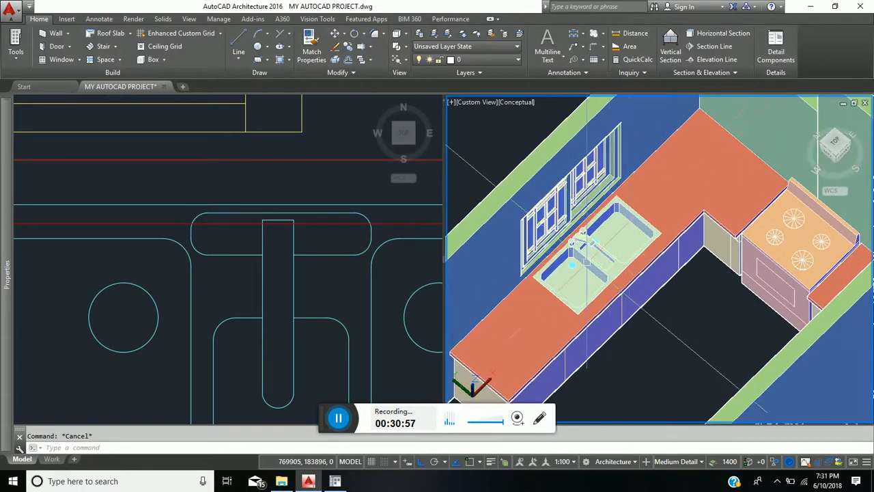
click(545, 277)
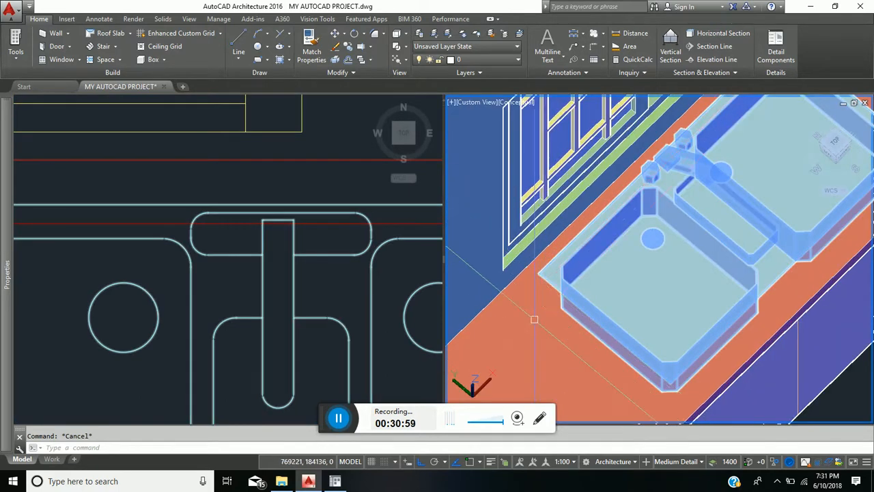
scroll(575, 301, down, 5)
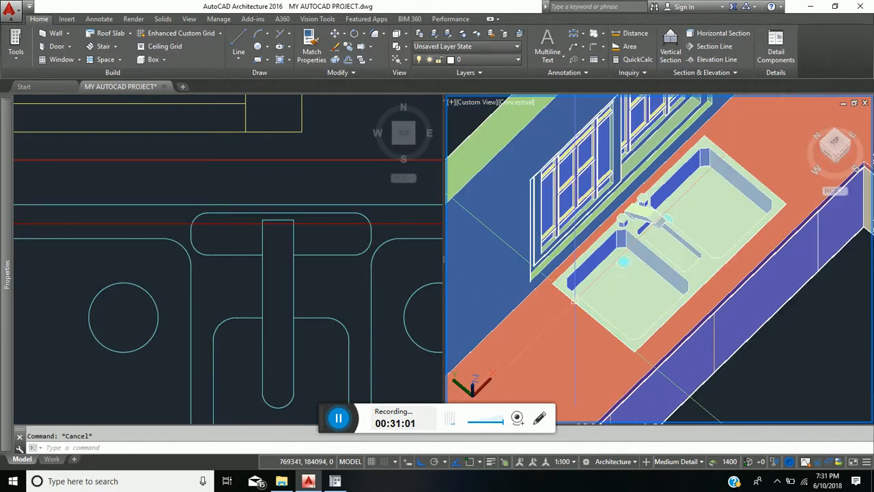
scroll(672, 283, down, 1)
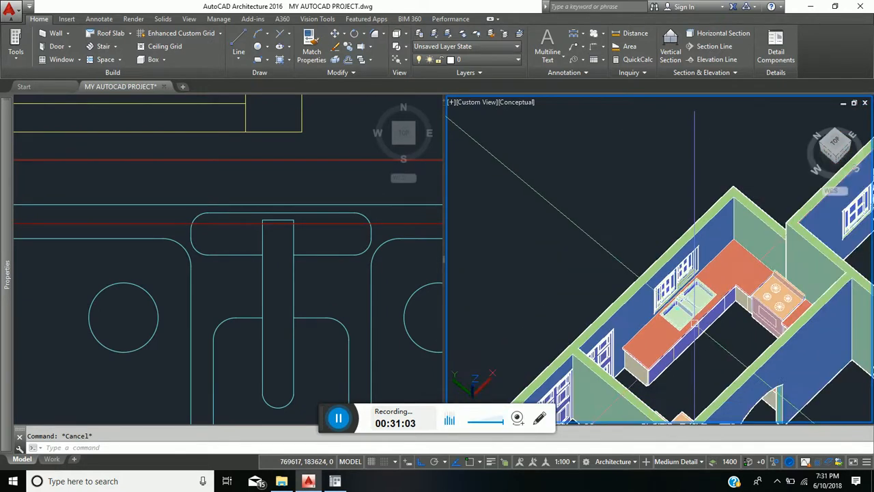
scroll(714, 324, up, 2)
scroll(717, 344, up, 1)
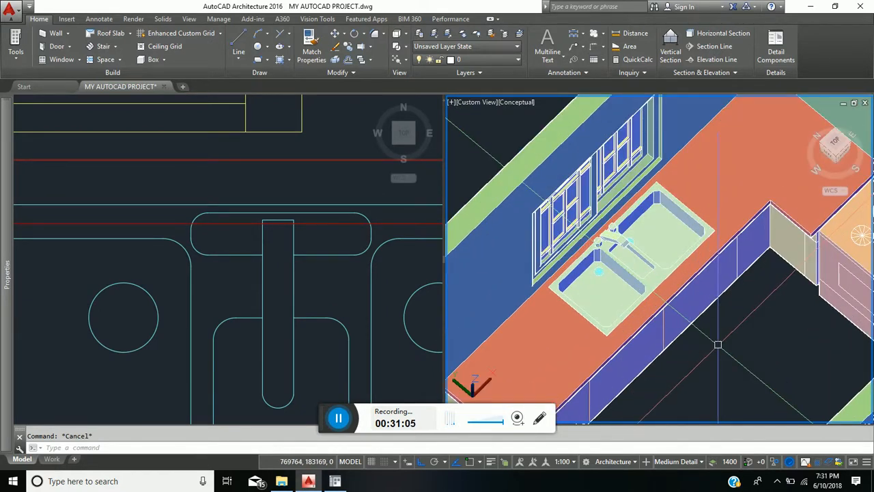
scroll(717, 345, down, 3)
shift+middle_drag(717, 345, 742, 331)
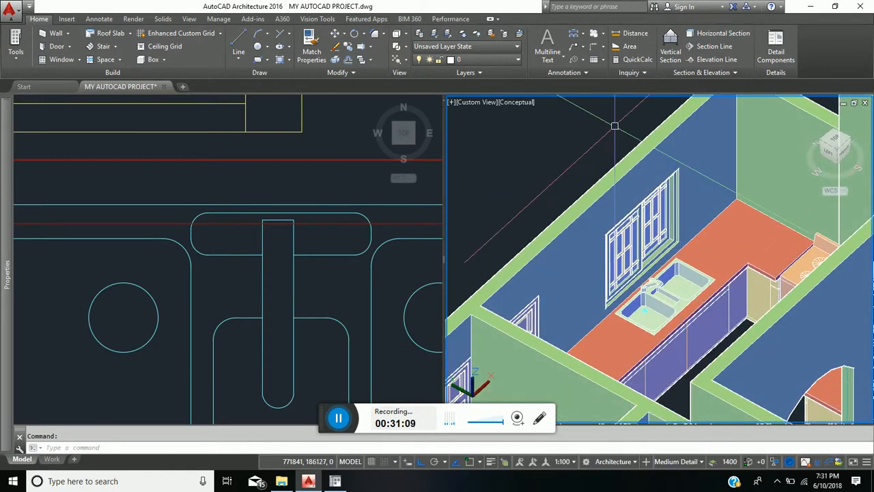
- Change the 3D view's visual style to Realistic and view the kitchen and the whole house
click(519, 104)
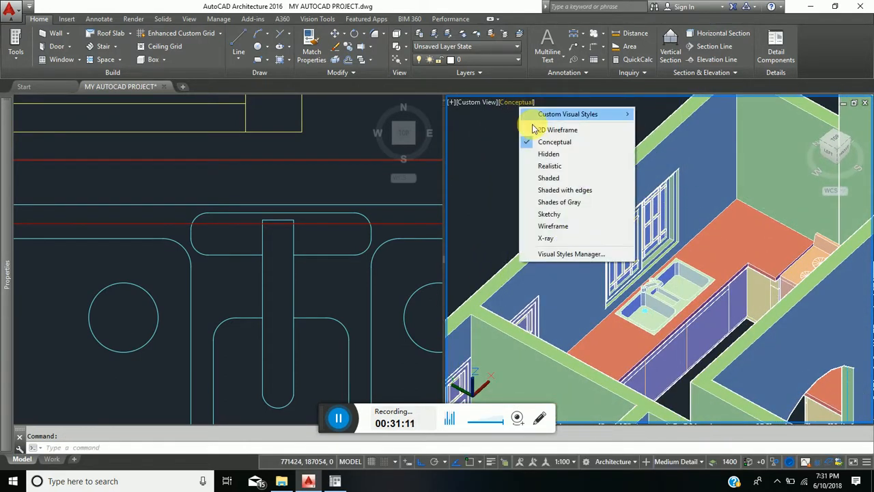
click(557, 167)
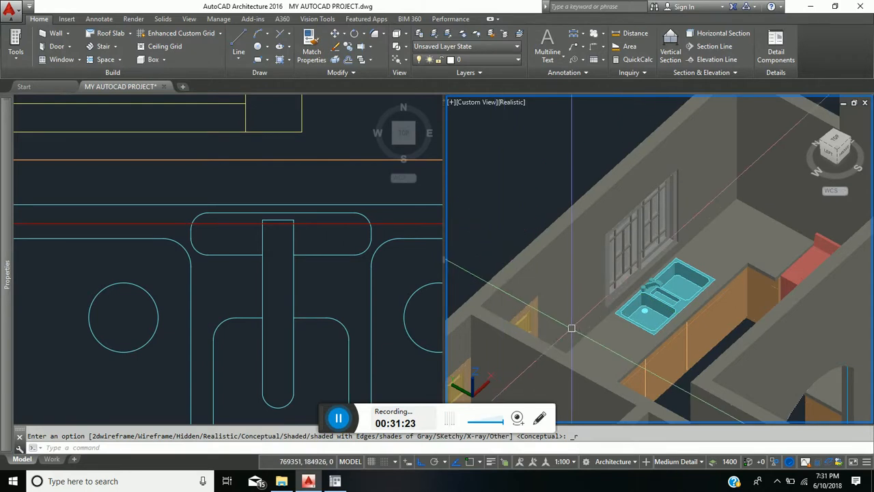
mouse_move(666, 359)
shift+middle_down()
mouse_move(728, 370)
mouse_move(778, 367)
mouse_move(673, 346)
mouse_move(666, 369)
mouse_move(642, 382)
mouse_move(669, 371)
shift+middle_up()
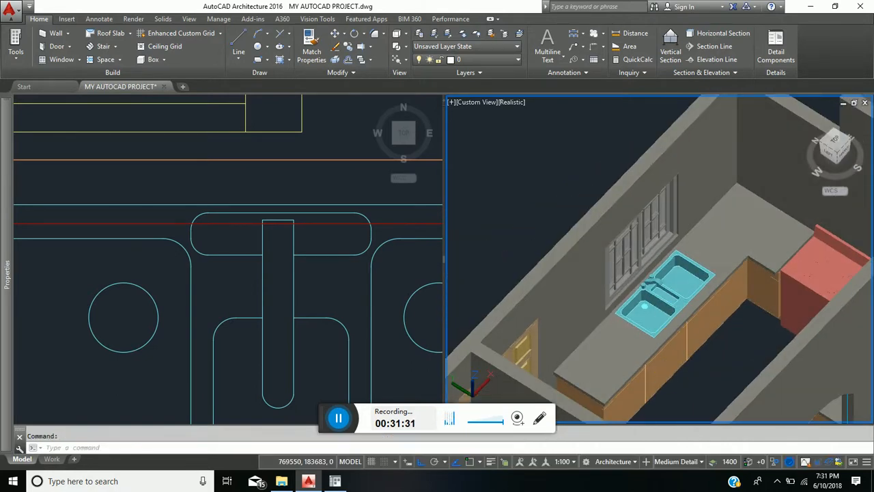
scroll(669, 306, down, 5)
scroll(738, 342, down, 4)
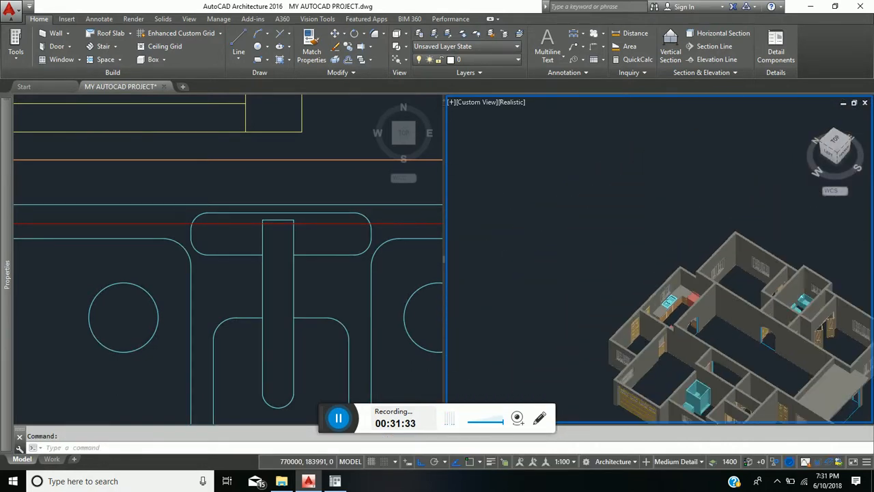
middle_drag(738, 344, 713, 301)
scroll(711, 315, up, 3)
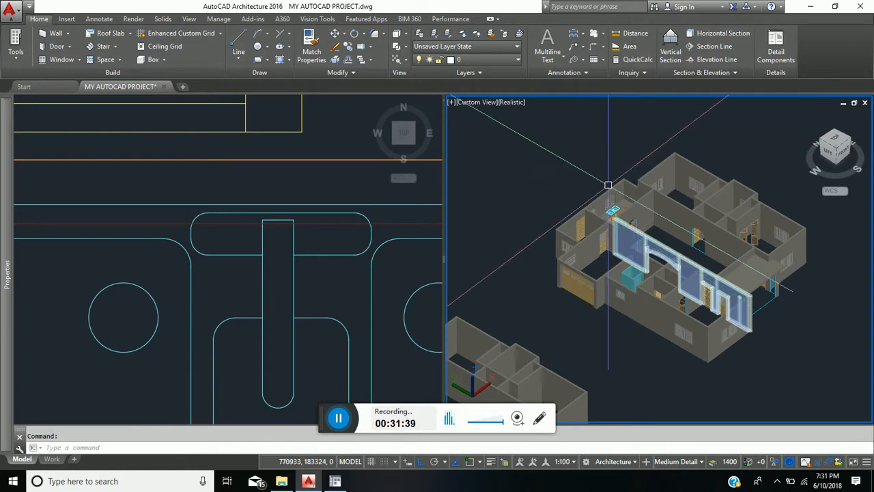
- Turn the A-Roof layer on to show the house's roof again
click(517, 61)
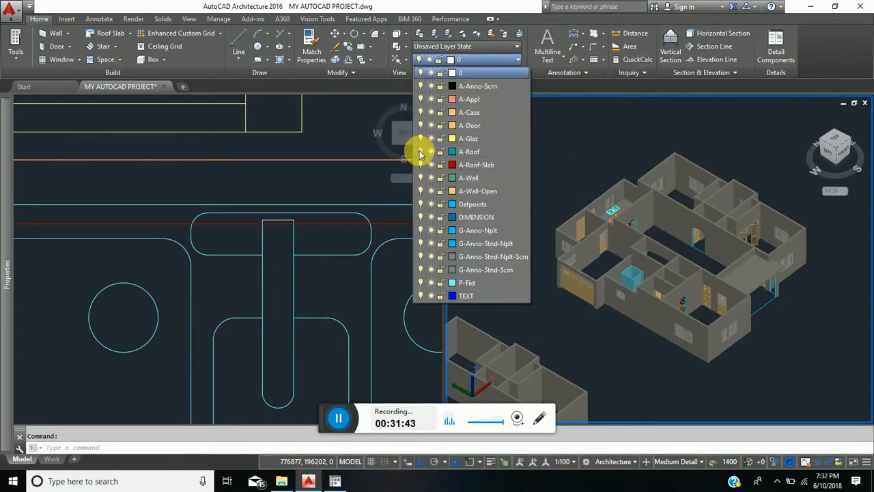
click(420, 152)
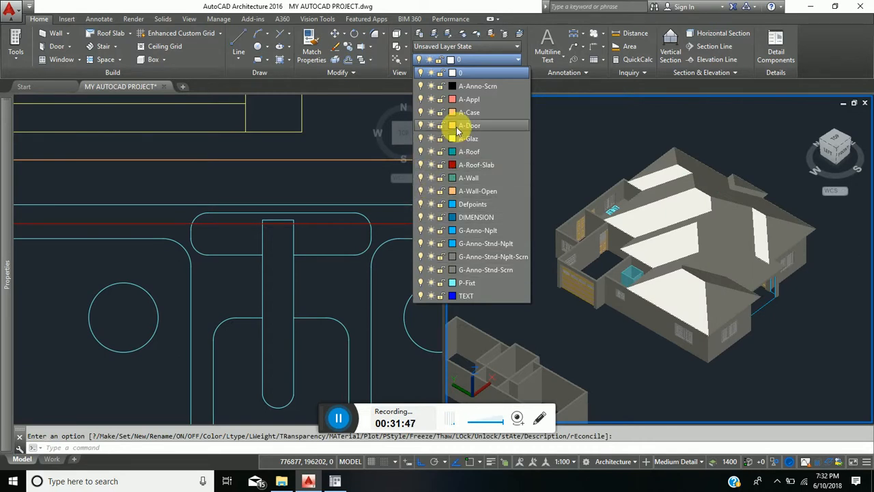
click(318, 326)
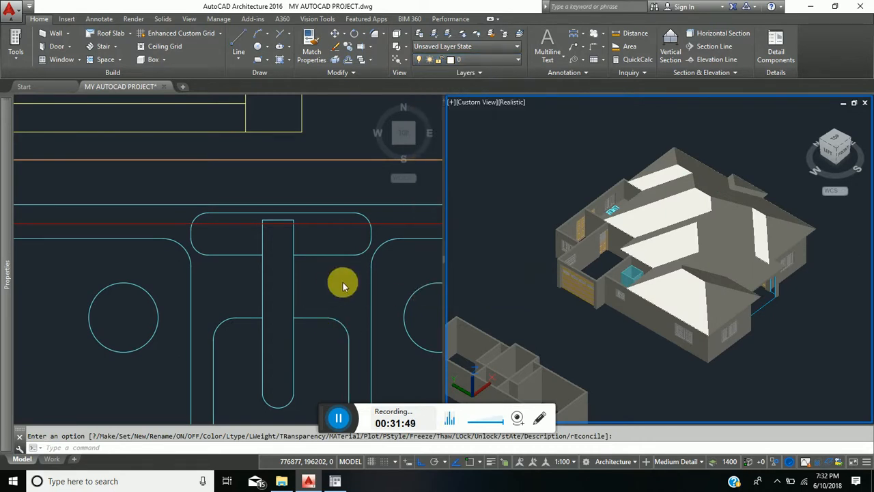
click(336, 286)
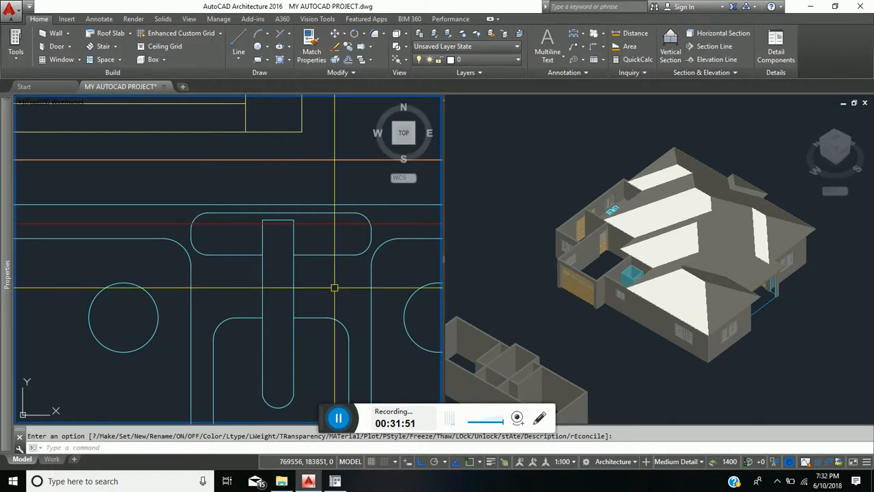
click(335, 288)
scroll(334, 287, down, 5)
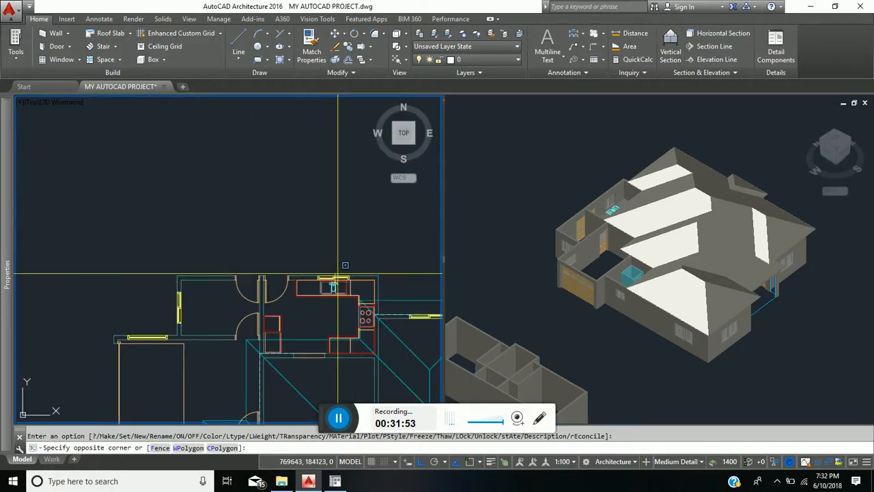
key(Escape)
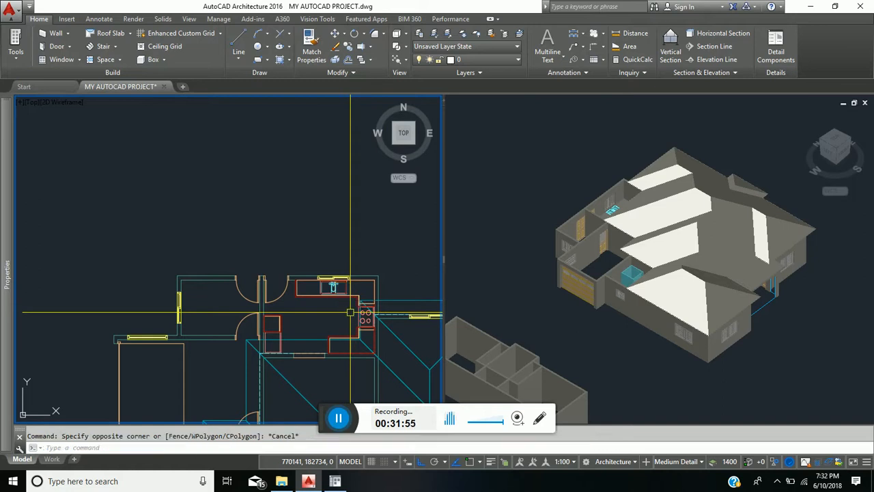
- End the object isolation to bring back the hidden flat roof slab over the garage and kitchen side of the house
scroll(351, 313, down, 3)
middle_drag(348, 311, 280, 231)
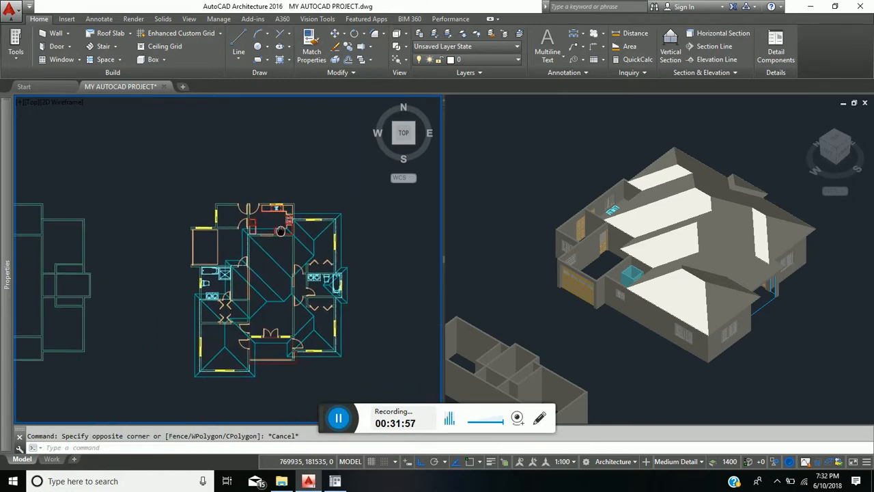
click(515, 317)
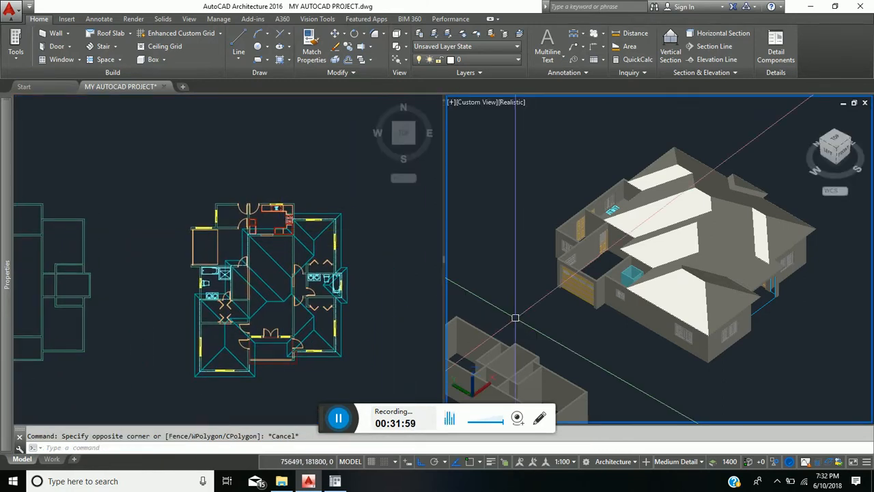
scroll(678, 235, up, 3)
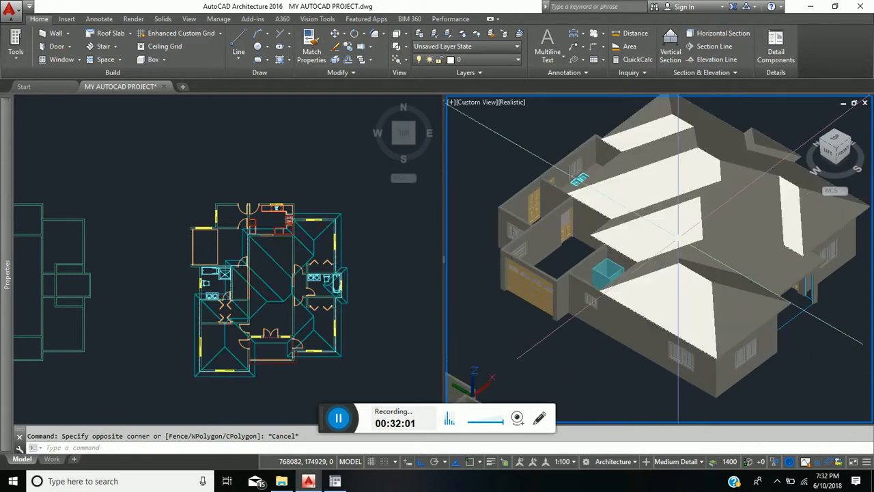
middle_drag(675, 223, 673, 248)
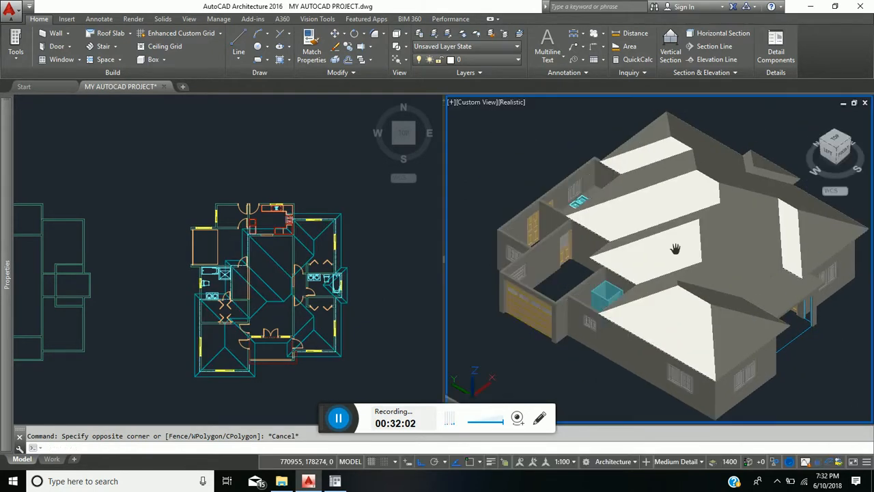
right_click(525, 170)
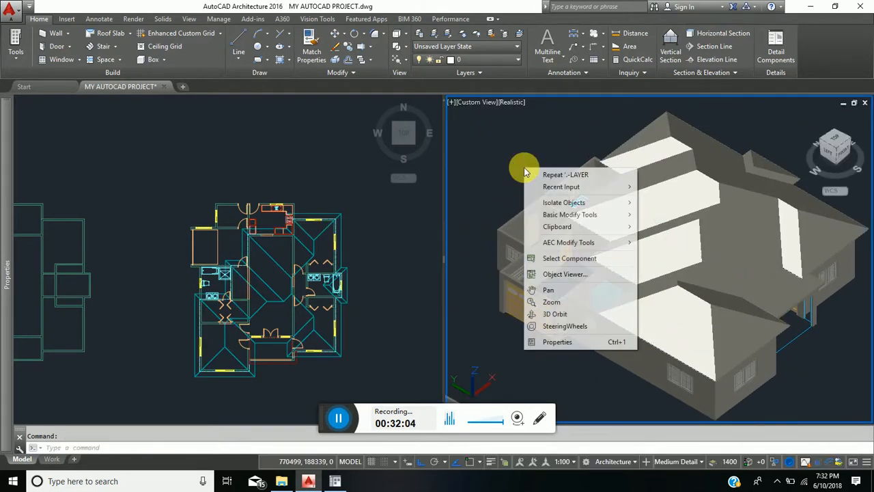
mouse_move(560, 204)
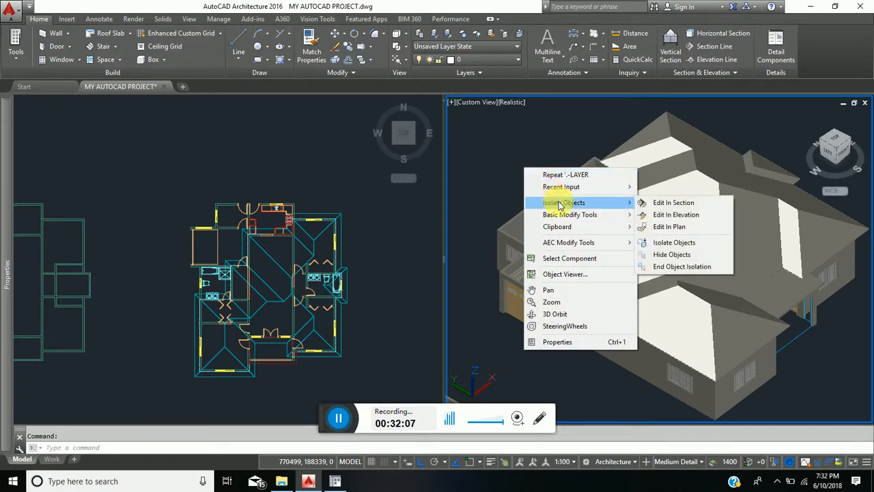
click(690, 267)
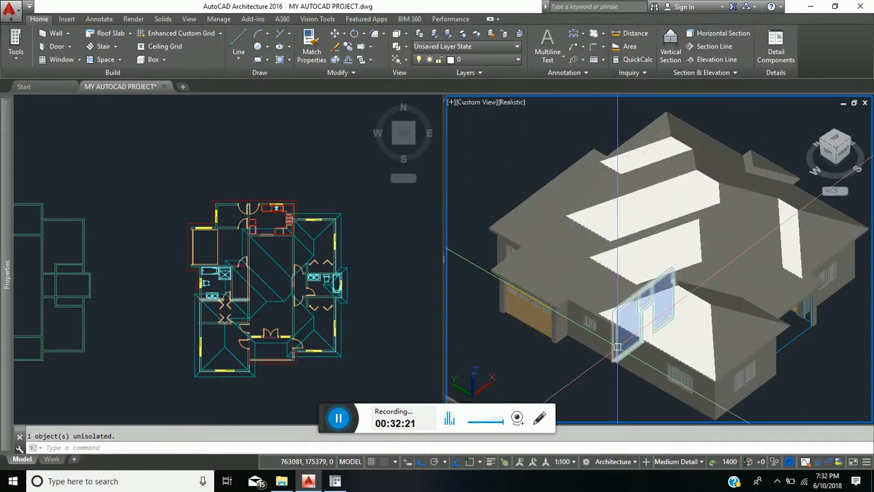
- Change the 3D view's visual style to Conceptual
click(512, 102)
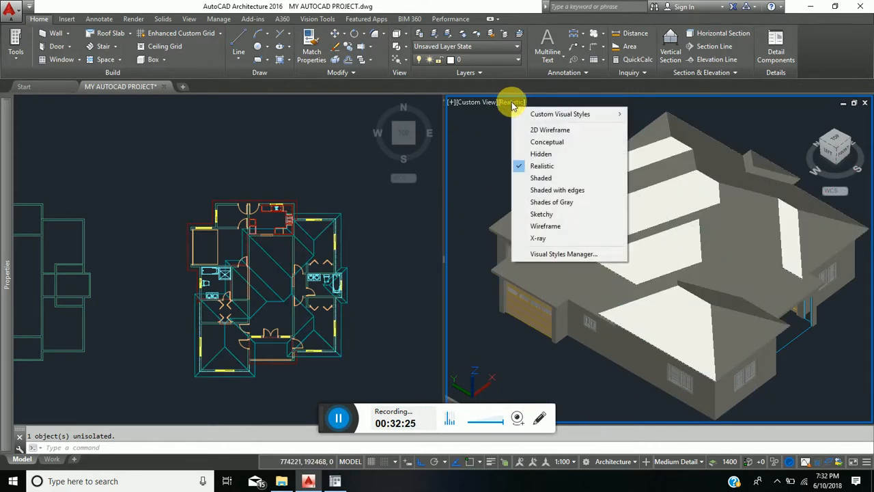
click(564, 142)
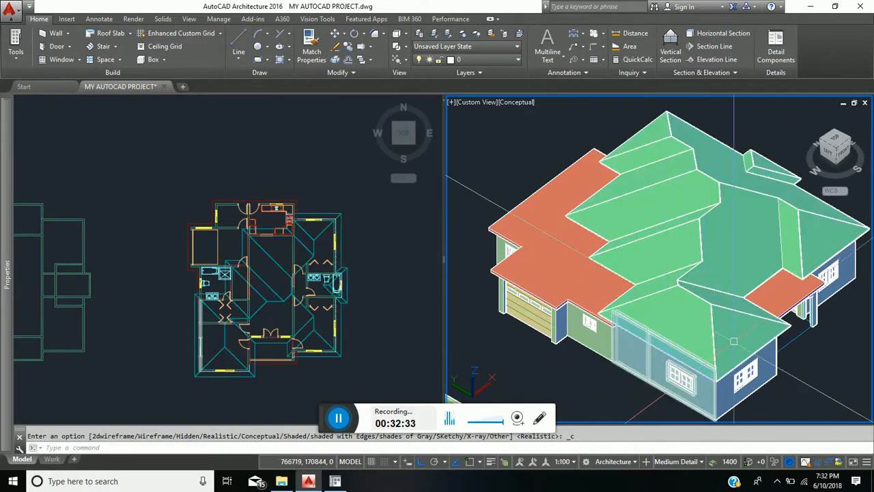
- Examine the house in the 3D view, looking at the furnished rooms from below and the roofs and entrance from the front
shift+middle_drag(734, 341, 752, 197)
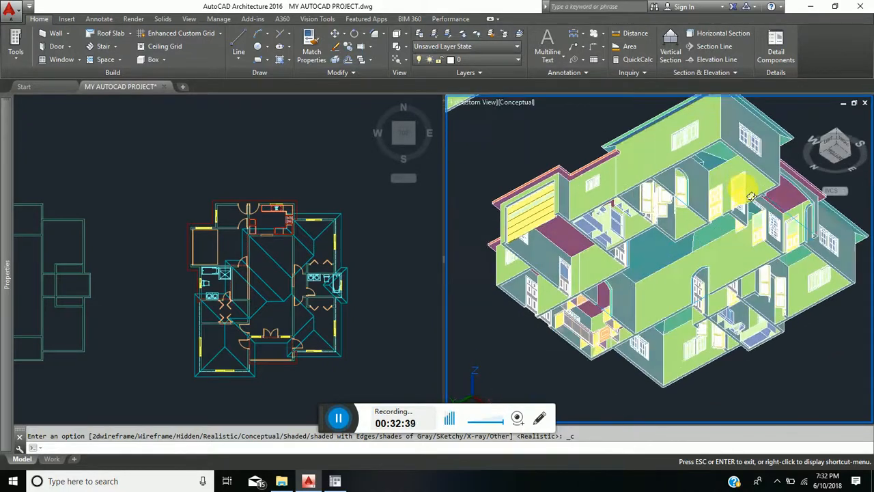
scroll(738, 321, up, 6)
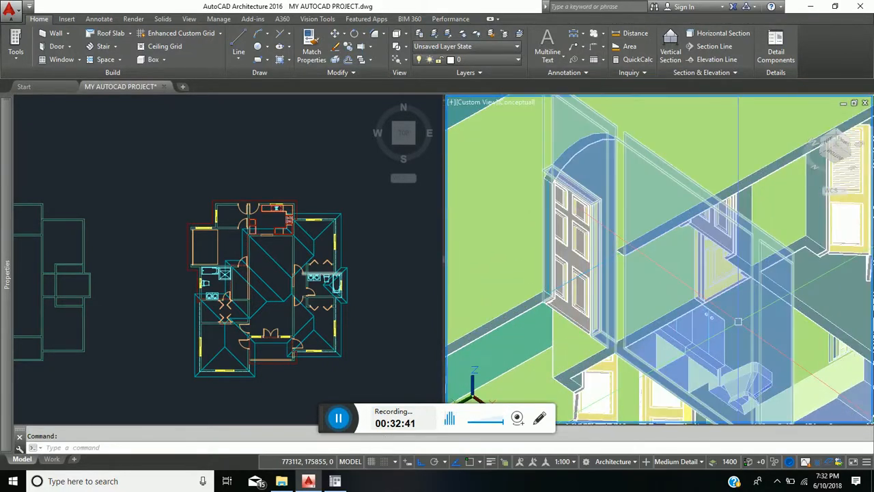
scroll(749, 273, down, 5)
scroll(750, 273, down, 3)
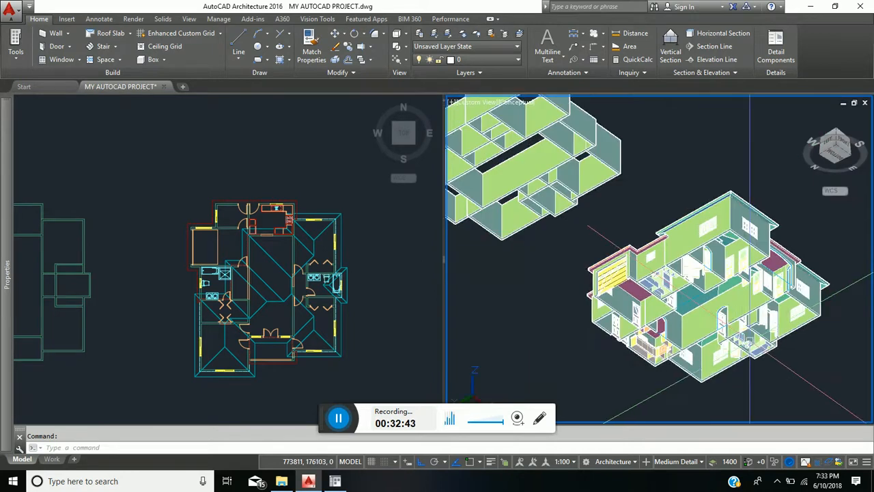
scroll(651, 321, up, 5)
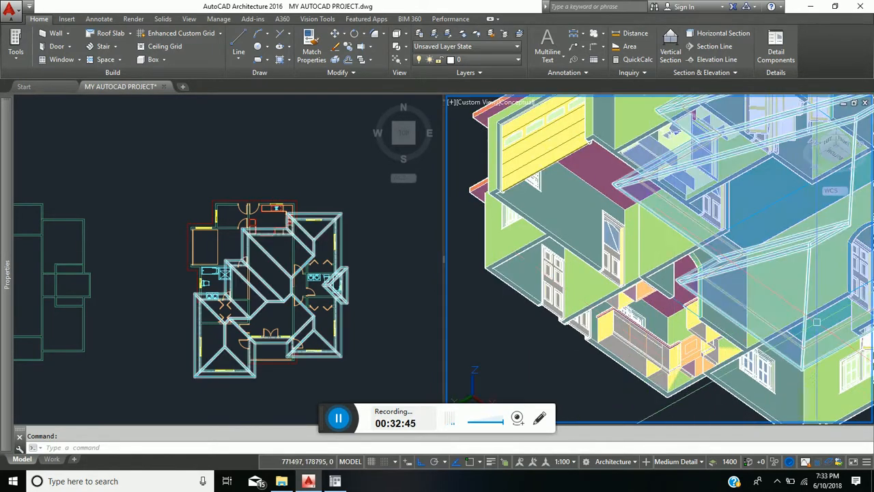
scroll(819, 323, down, 5)
shift+middle_drag(799, 271, 765, 383)
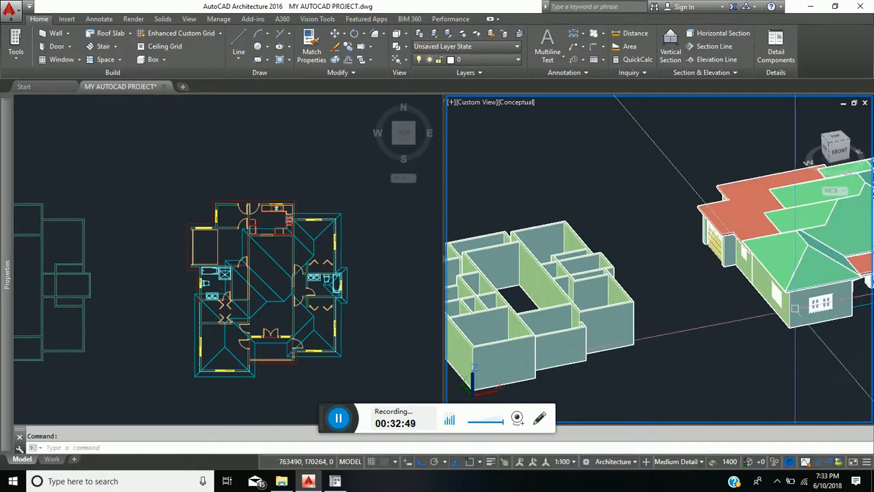
middle_drag(835, 319, 691, 351)
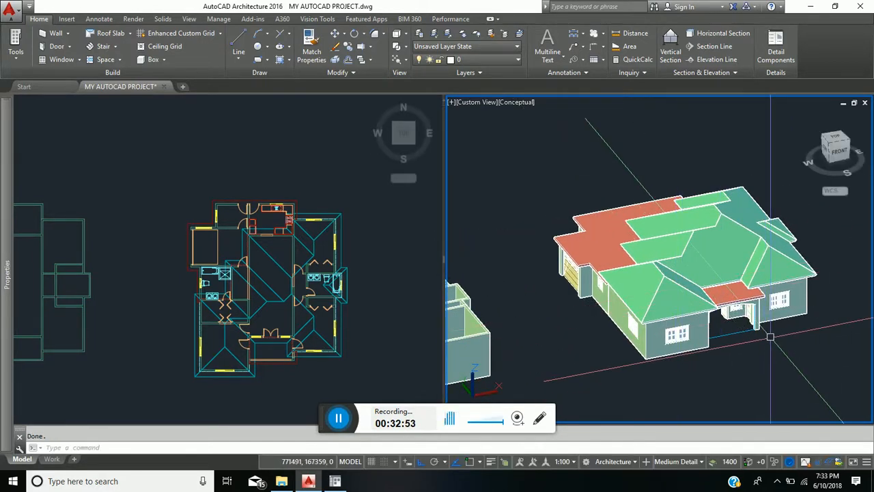
shift+middle_drag(768, 335, 703, 356)
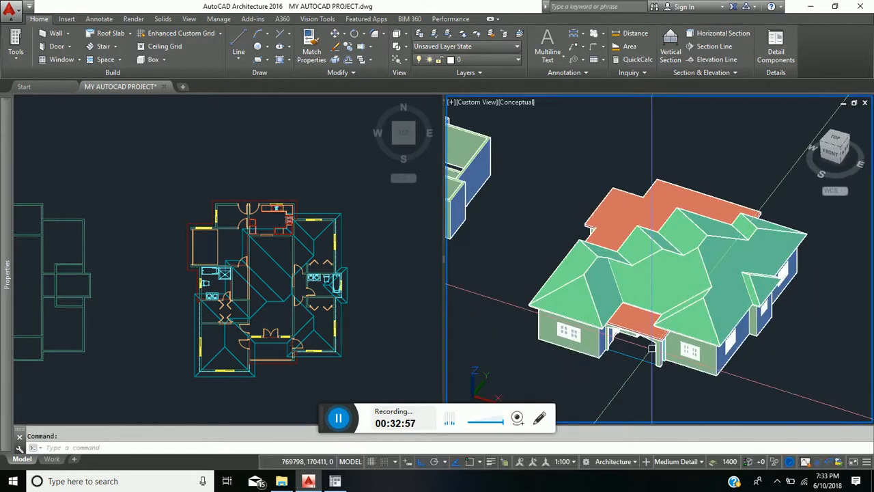